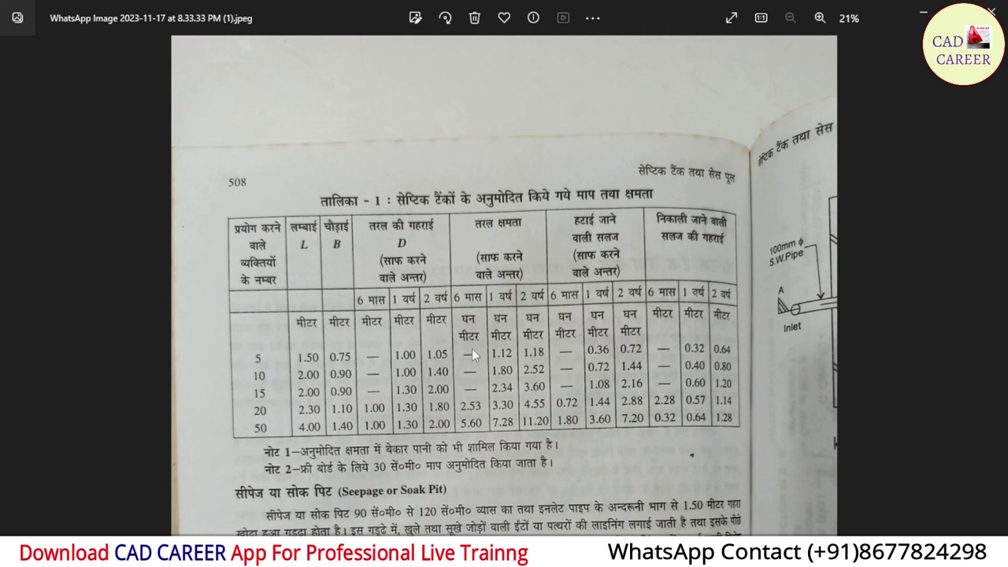
- Advance the Photos viewer to the 'A Septic Tank for 10 Users' page
{"action": "key", "text": "Right"}
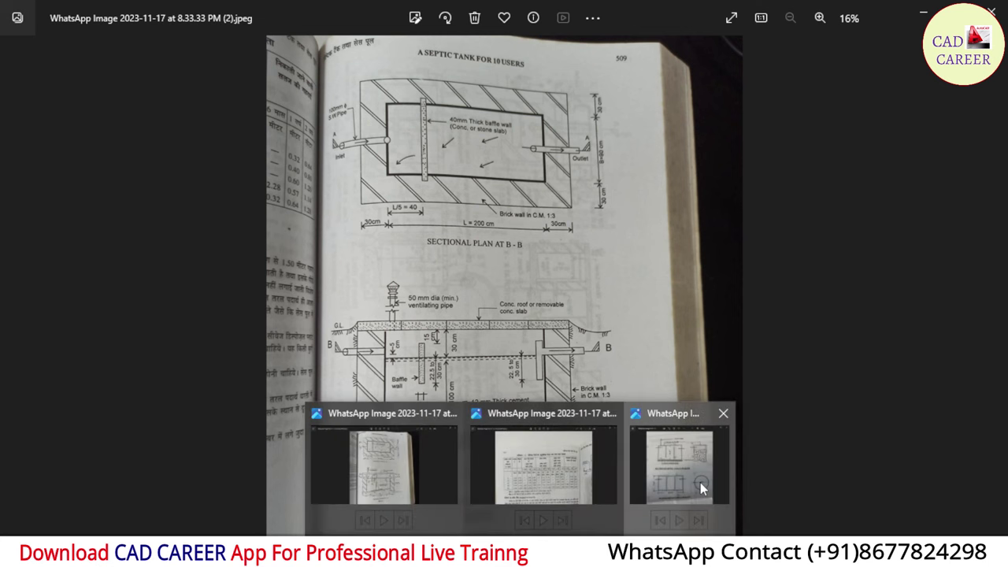
- Bring the other septic tank drawing photo forward from the taskbar
{"action": "left_click", "coordinate": [700, 482]}
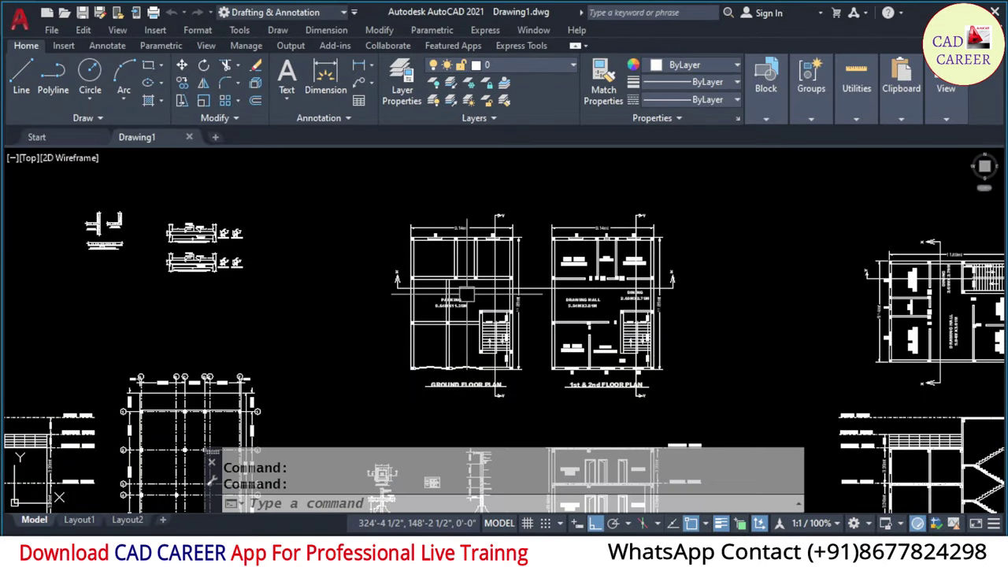
- In empty space, start a line outline with a 15' top side and an 8' side
{"action": "scroll", "coordinate": [469, 325], "scroll_direction": "down", "scroll_amount": 2}
{"action": "scroll", "coordinate": [468, 325], "scroll_direction": "down", "scroll_amount": 2}
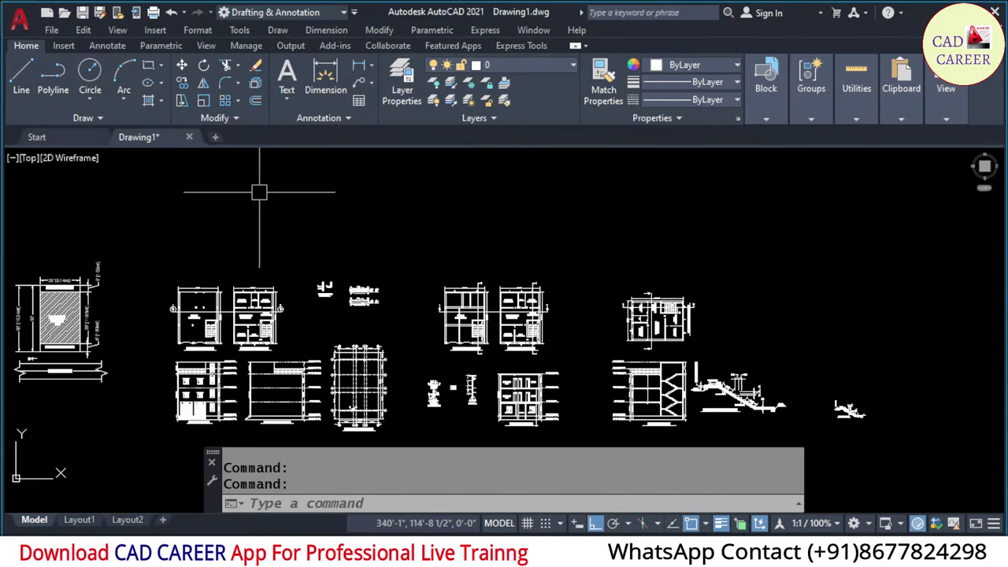
{"action": "scroll", "coordinate": [369, 259], "scroll_direction": "up", "scroll_amount": 2}
{"action": "scroll", "coordinate": [360, 236], "scroll_direction": "up", "scroll_amount": 2}
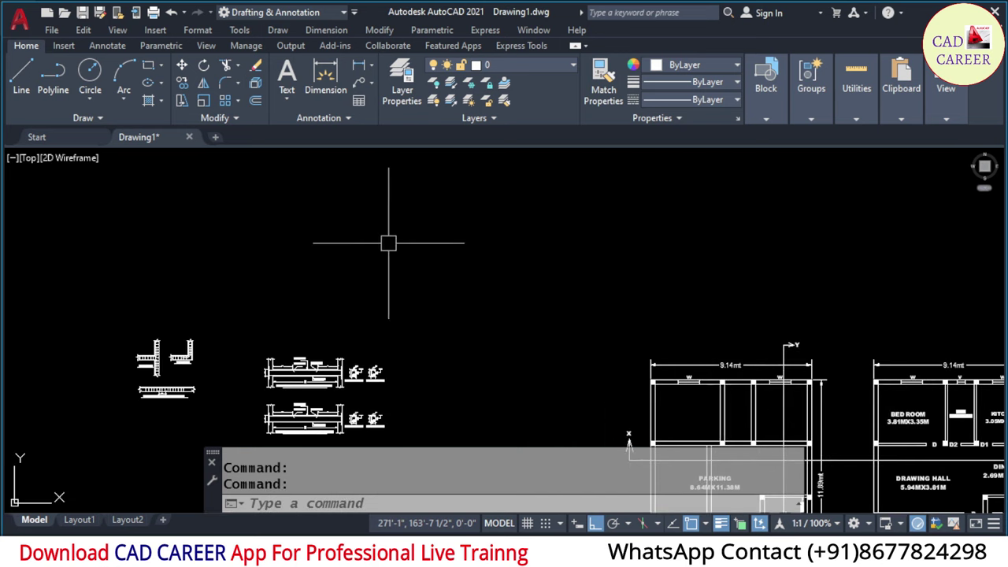
{"action": "middle_click_drag", "start_coordinate": [371, 262], "coordinate": [371, 302]}
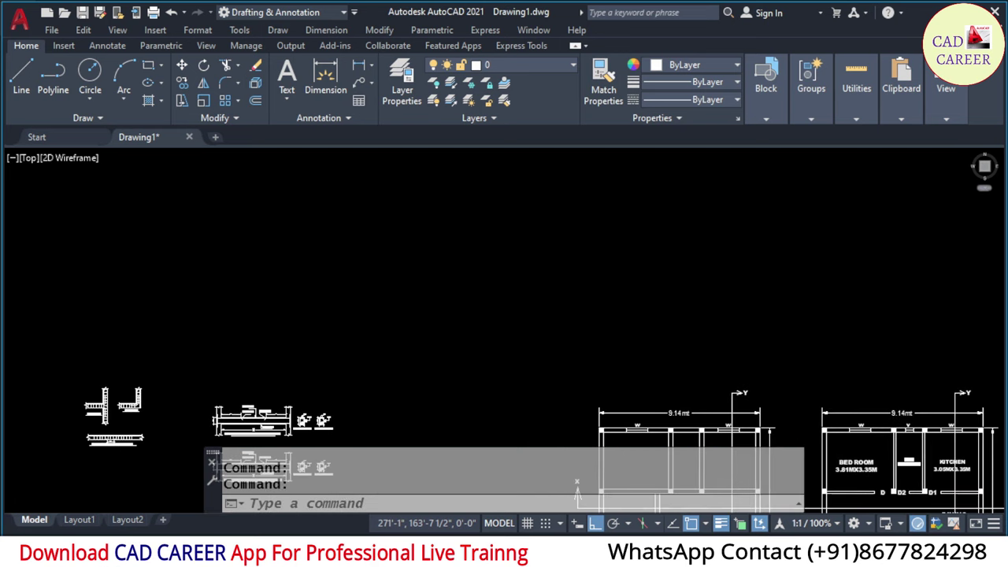
{"action": "left_click", "coordinate": [21, 76]}
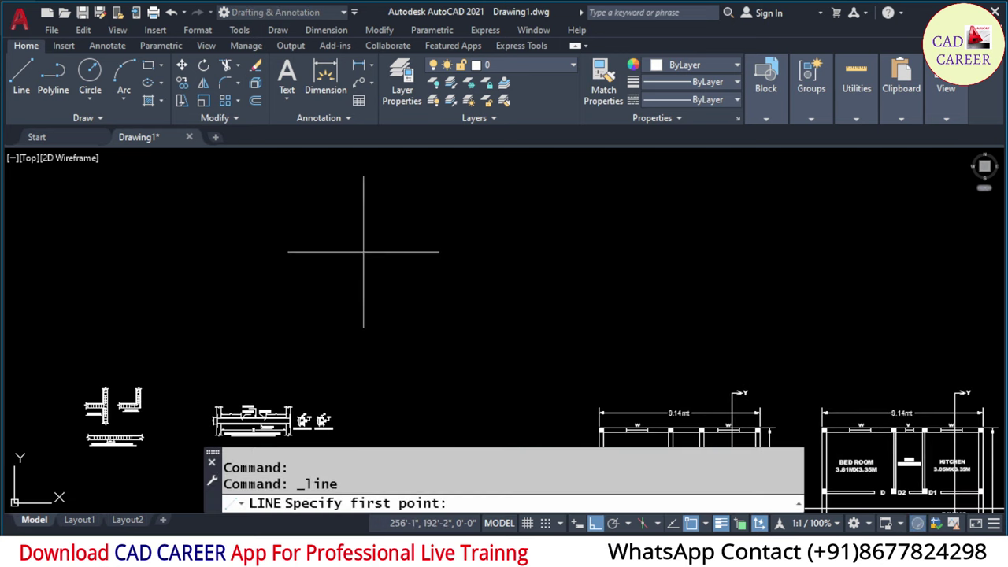
{"action": "left_click", "coordinate": [341, 227]}
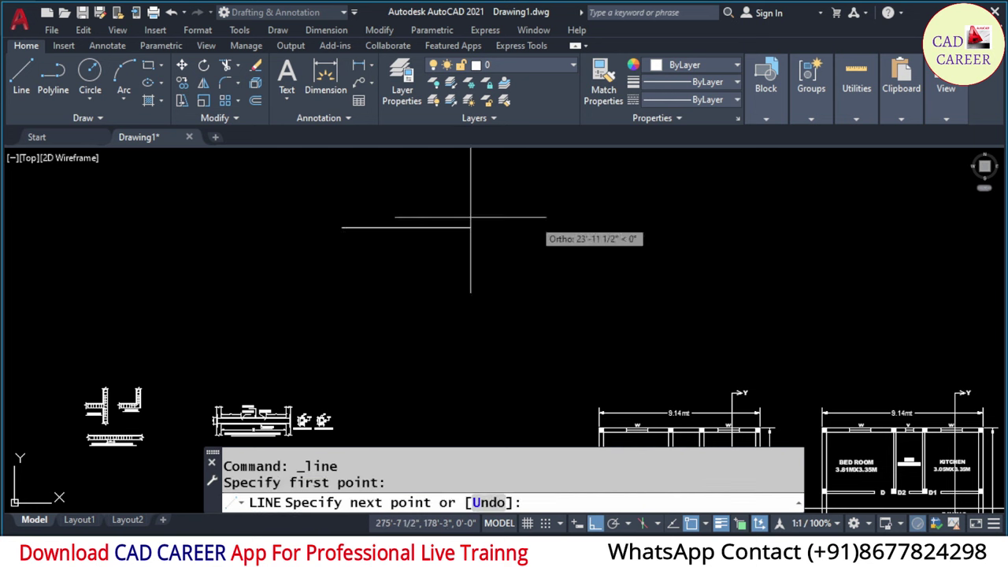
{"action": "type", "text": "15'"}
{"action": "key", "text": "Return"}
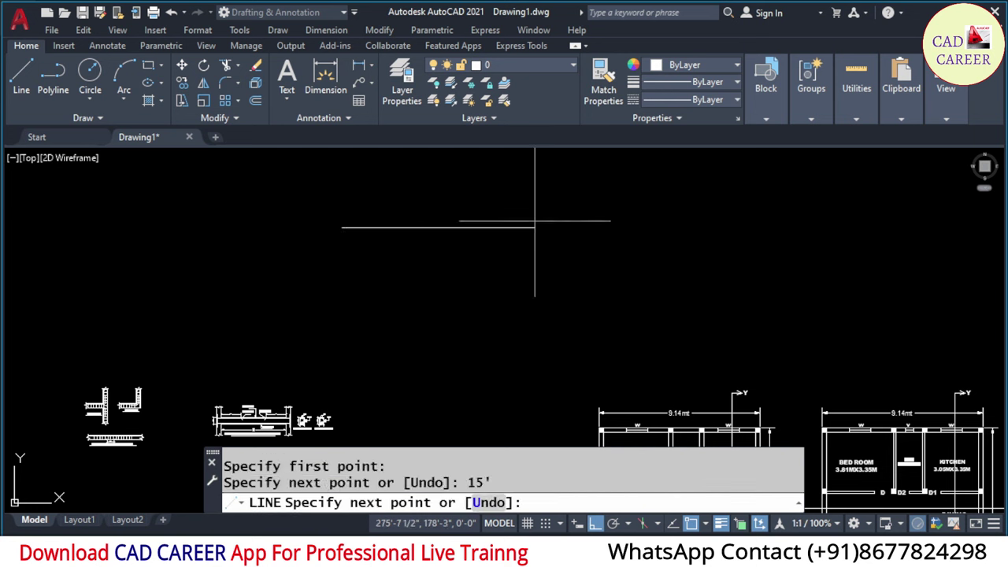
{"action": "type", "text": "8"}
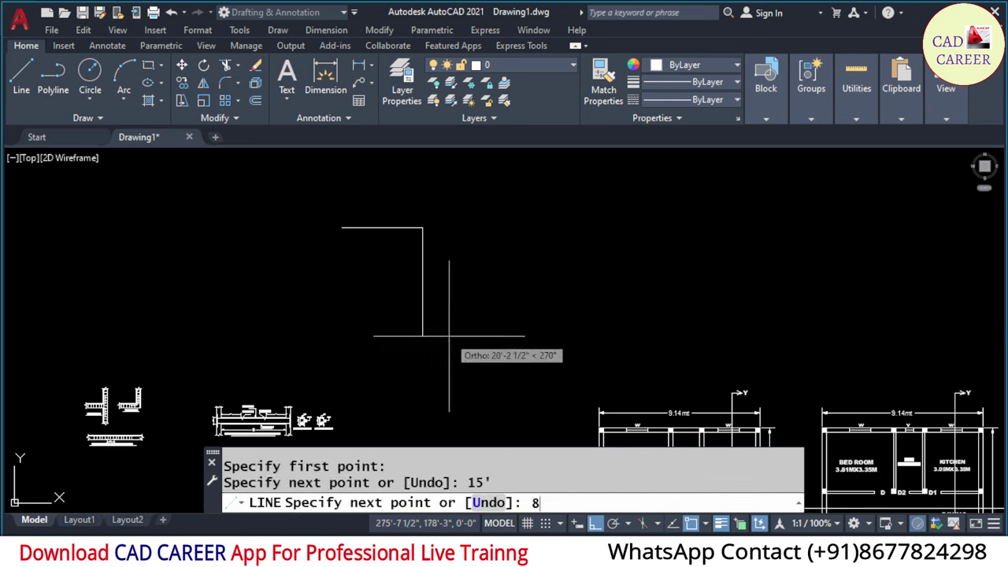
{"action": "type", "text": "'"}
{"action": "key", "text": "Return"}
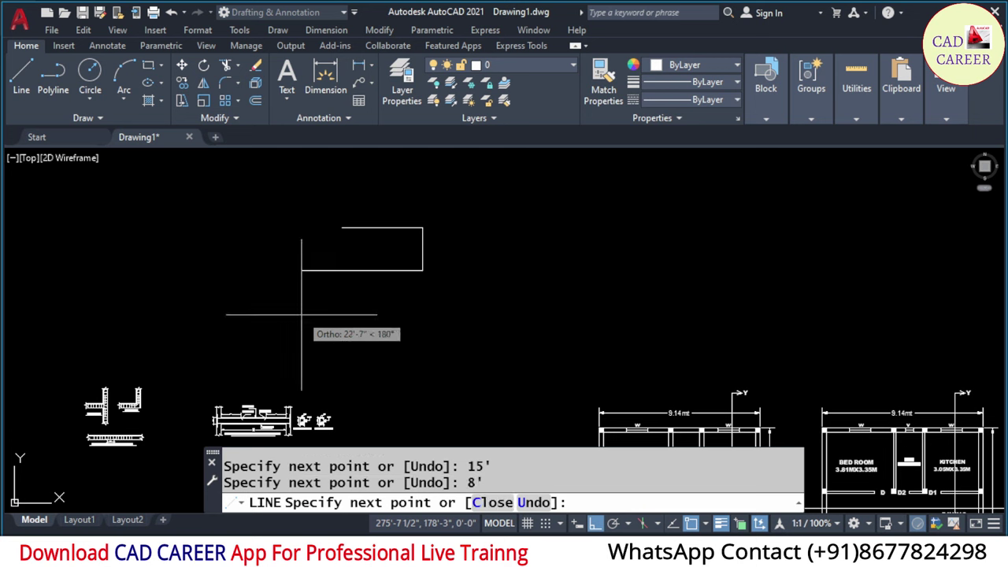
- Add the 15' bottom side and close the outline at its start point
{"action": "type", "text": "8"}
{"action": "key", "text": "BackSpace"}
{"action": "type", "text": "1"}
{"action": "type", "text": "5'"}
{"action": "key", "text": "Return"}
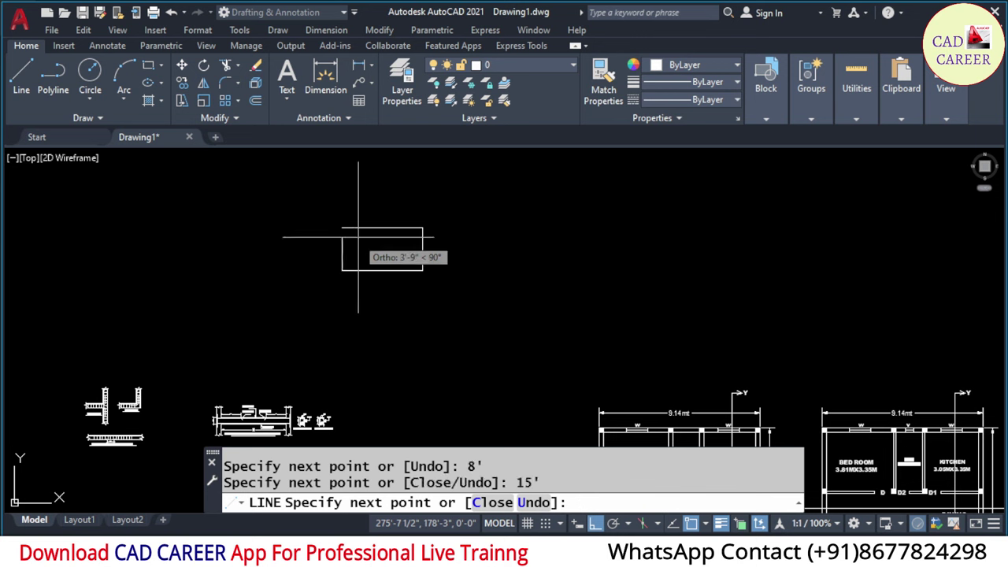
{"action": "left_click", "coordinate": [341, 229]}
{"action": "key", "text": "Escape"}
{"action": "key", "text": "Escape"}
{"action": "scroll", "coordinate": [363, 234], "scroll_direction": "up", "scroll_amount": 5}
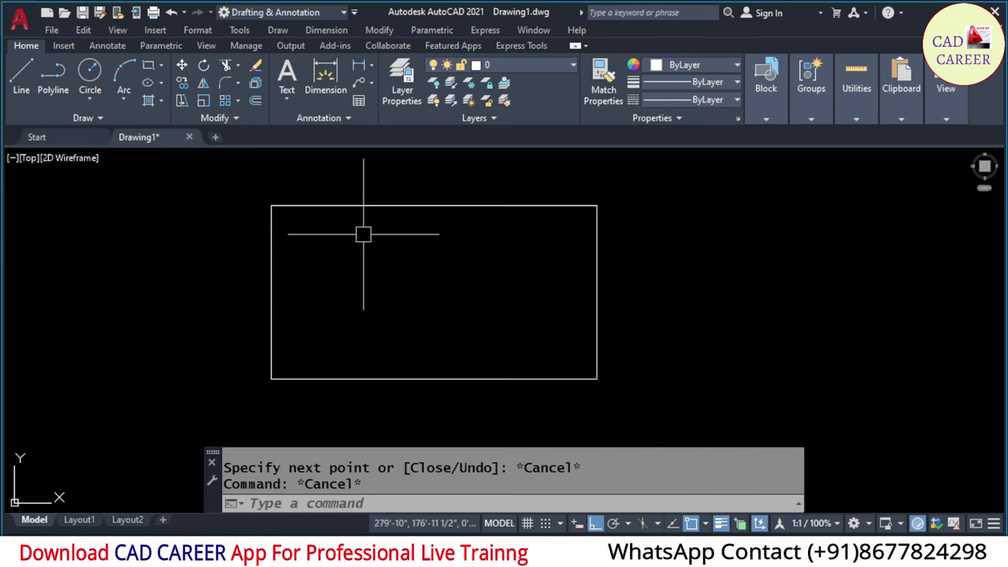
- Offset the rectangle's top edge 10 inward
{"action": "scroll", "coordinate": [346, 234], "scroll_direction": "down", "scroll_amount": 2}
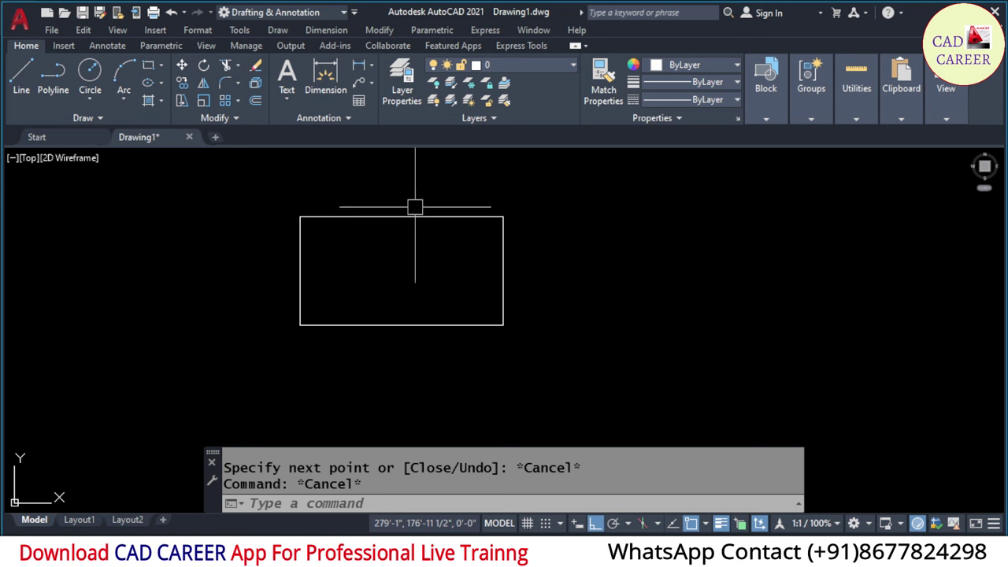
{"action": "scroll", "coordinate": [352, 224], "scroll_direction": "down", "scroll_amount": 2}
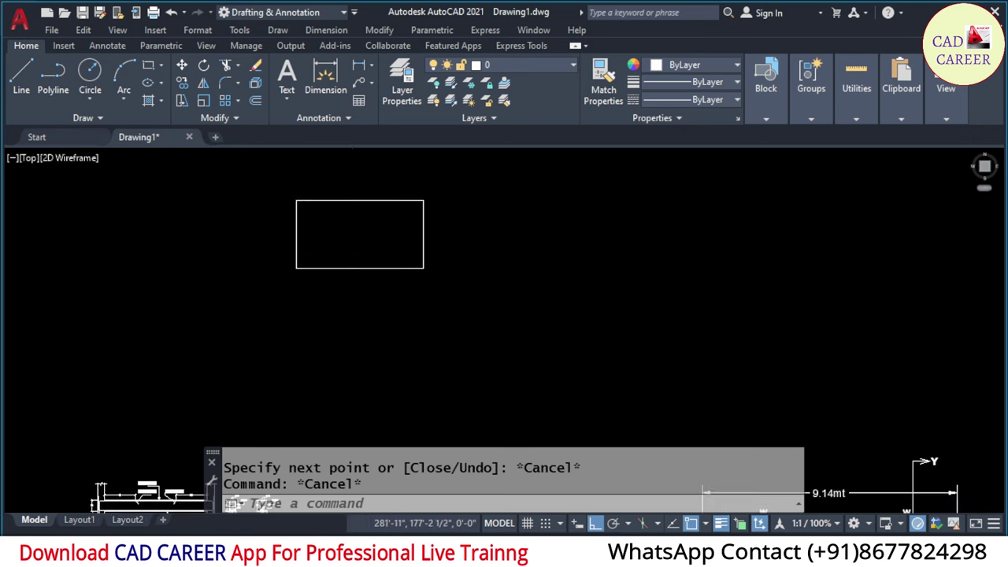
{"action": "scroll", "coordinate": [351, 208], "scroll_direction": "up", "scroll_amount": 4}
{"action": "middle_click_drag", "start_coordinate": [350, 208], "coordinate": [365, 234]}
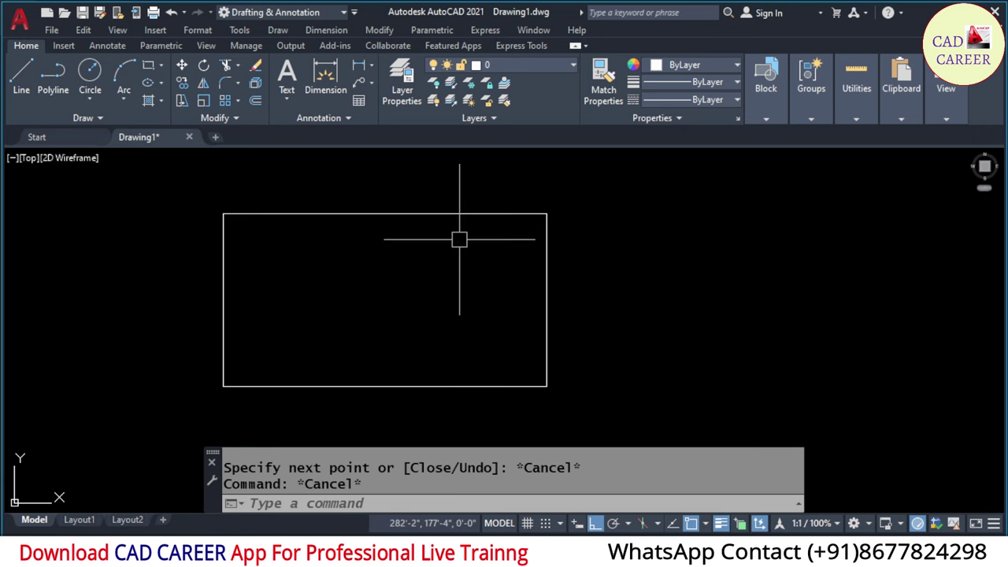
{"action": "type", "text": "O"}
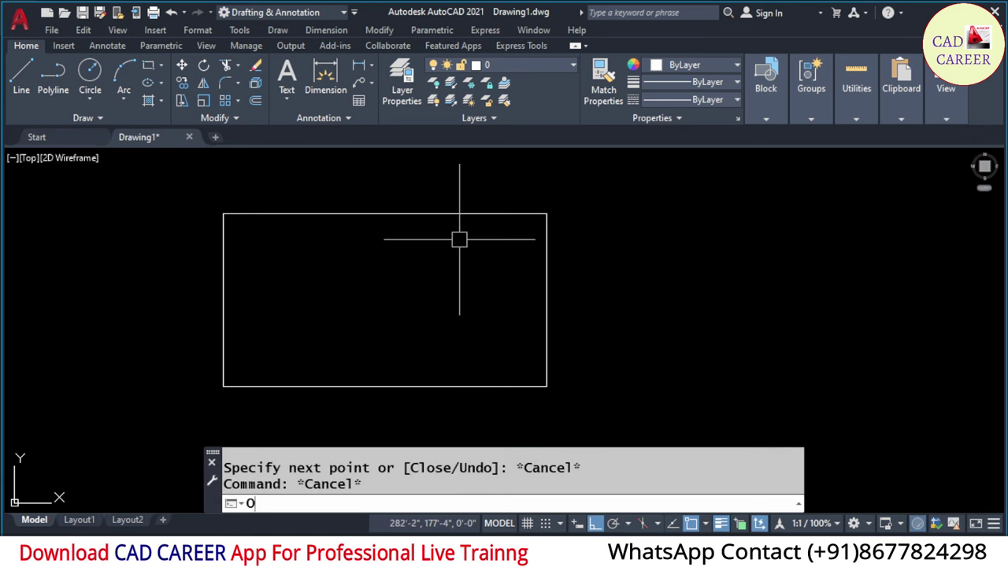
{"action": "key", "text": "Return"}
{"action": "type", "text": "10"}
{"action": "key", "text": "Return"}
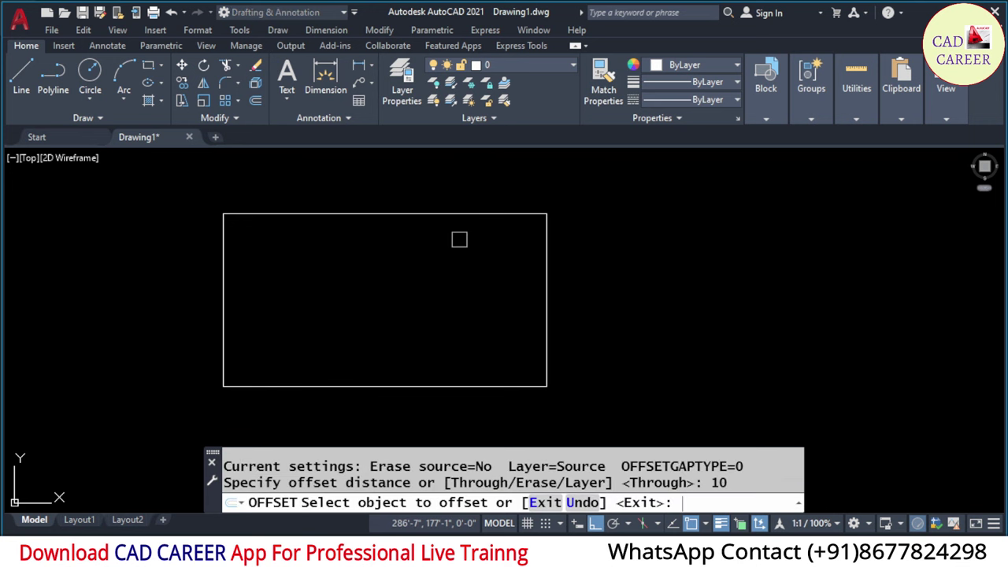
{"action": "left_click", "coordinate": [384, 213]}
{"action": "left_click", "coordinate": [377, 252]}
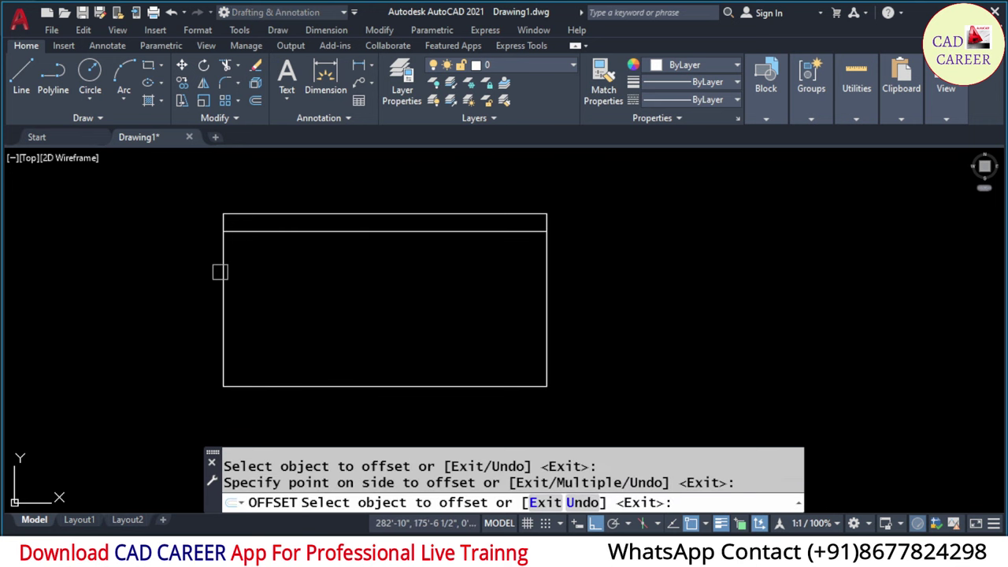
- Offset the left, bottom and right edges 10 inward as well
{"action": "left_click", "coordinate": [222, 299]}
{"action": "left_click", "coordinate": [310, 281]}
{"action": "left_click", "coordinate": [324, 386]}
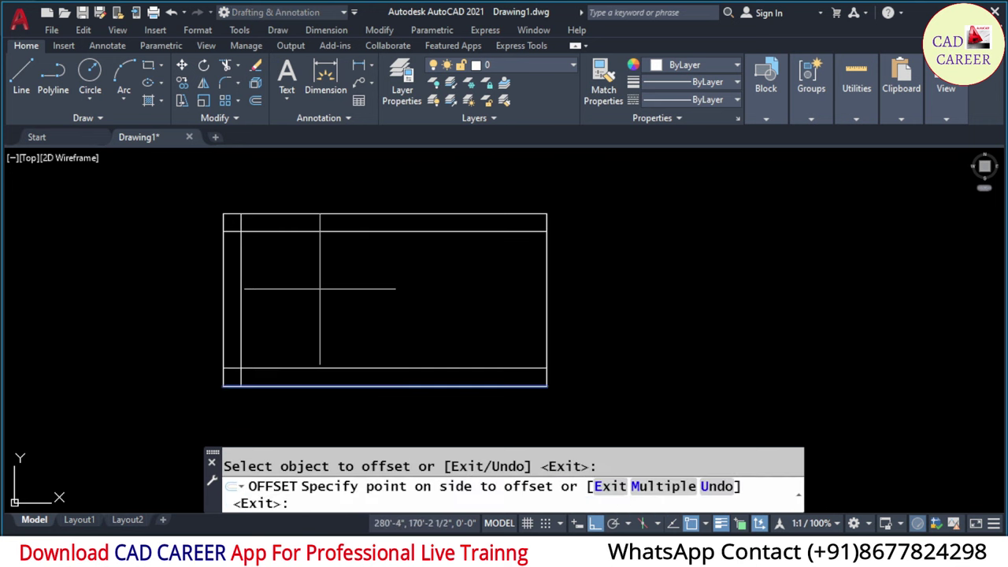
{"action": "left_click", "coordinate": [319, 289]}
{"action": "left_click", "coordinate": [546, 302]}
{"action": "left_click", "coordinate": [449, 302]}
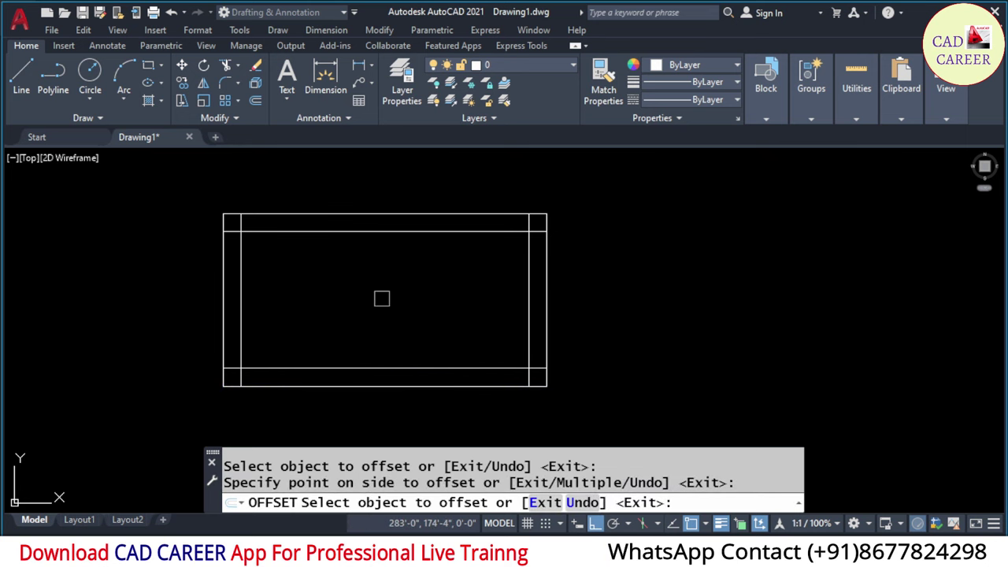
{"action": "key", "text": "Escape"}
{"action": "key", "text": "Escape"}
{"action": "key", "text": "Escape"}
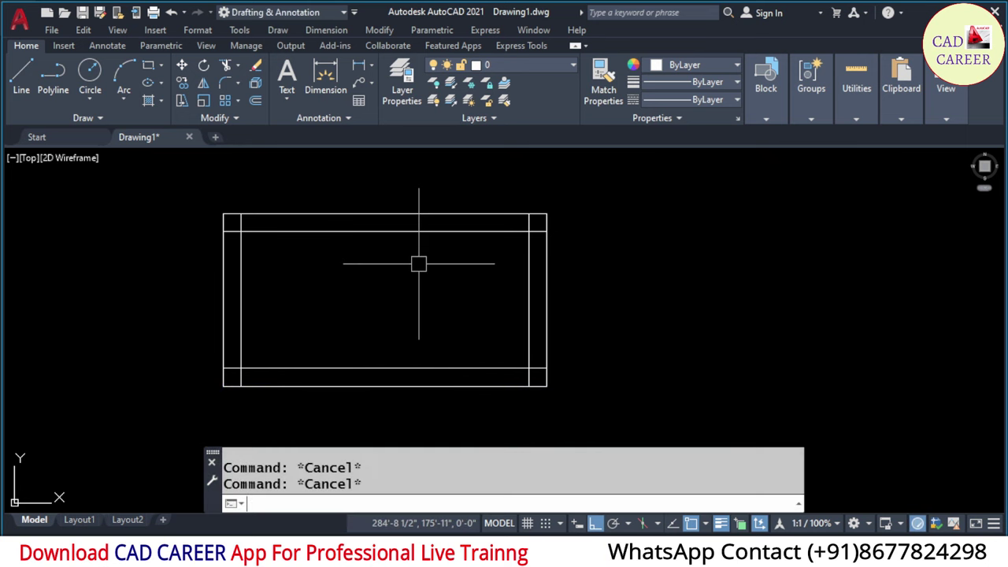
- Trim the overlapping corner segments, using all rectangle lines as cutting edges
{"action": "type", "text": "tr"}
{"action": "key", "text": "Return"}
{"action": "left_click", "coordinate": [226, 383]}
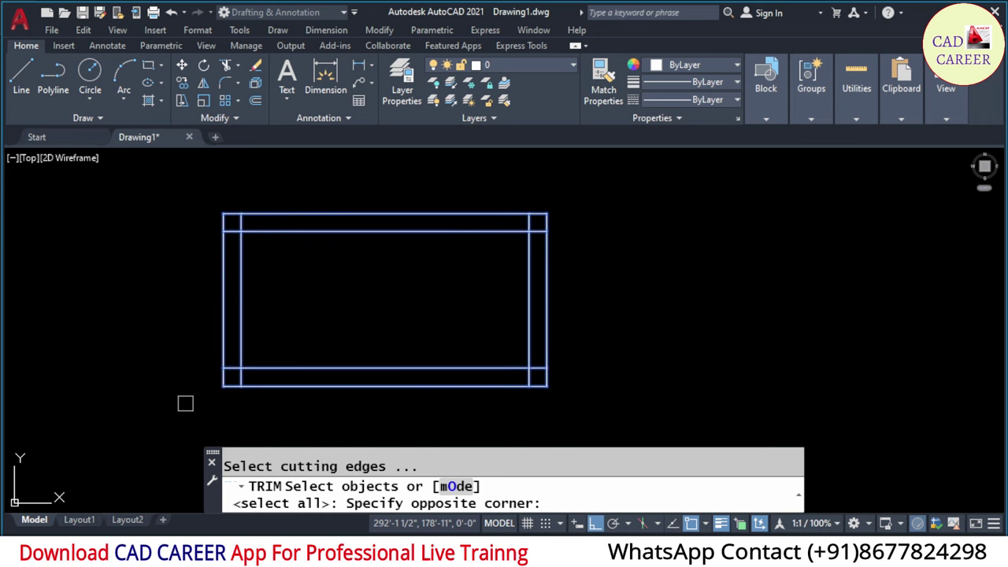
{"action": "key", "text": "Return"}
{"action": "scroll", "coordinate": [214, 376], "scroll_direction": "up", "scroll_amount": 4}
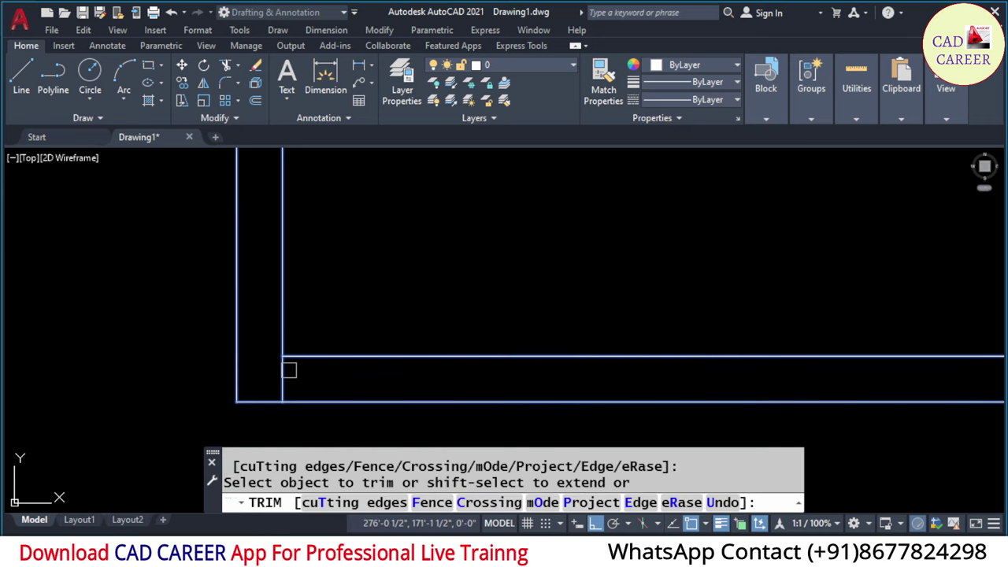
{"action": "left_click", "coordinate": [280, 376]}
{"action": "middle_click_drag", "start_coordinate": [280, 376], "coordinate": [293, 441]}
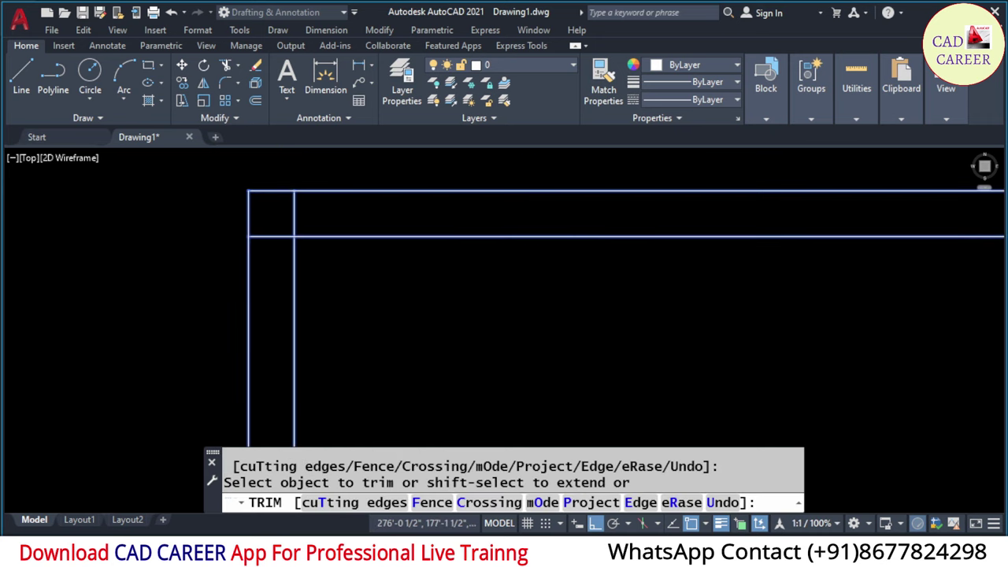
{"action": "scroll", "coordinate": [272, 228], "scroll_direction": "up", "scroll_amount": 2}
{"action": "left_click", "coordinate": [268, 241]}
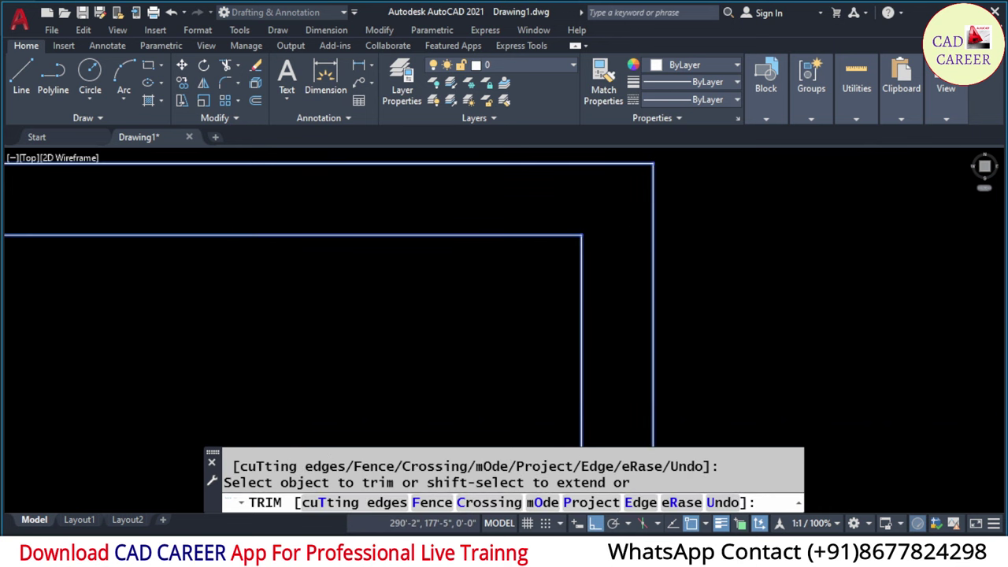
{"action": "scroll", "coordinate": [572, 305], "scroll_direction": "down", "scroll_amount": 3}
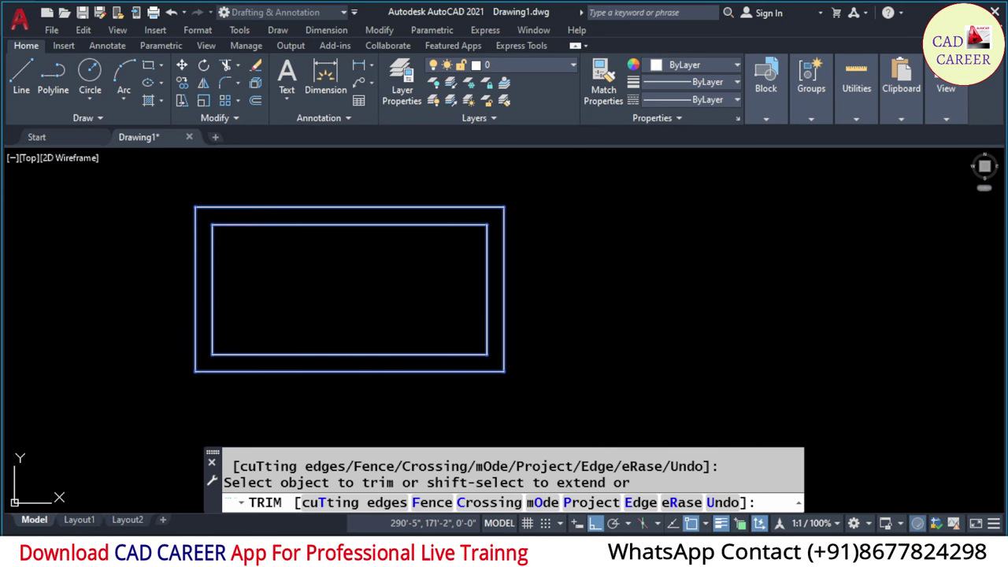
{"action": "key", "text": "Escape"}
{"action": "key", "text": "Escape"}
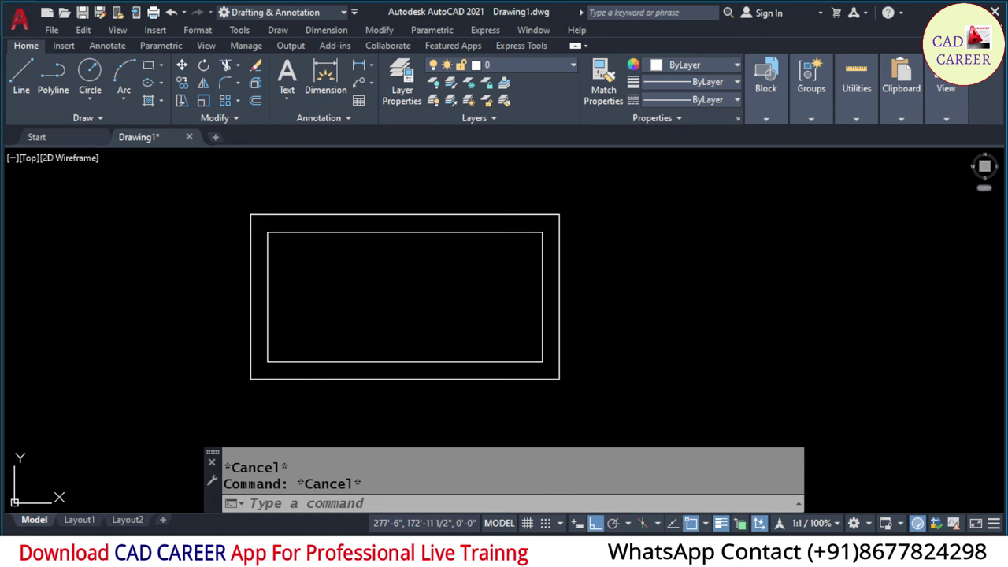
- Dimension the tank's inner width between the inner walls as 13'-4"
{"action": "left_click", "coordinate": [359, 64]}
{"action": "left_click", "coordinate": [267, 281]}
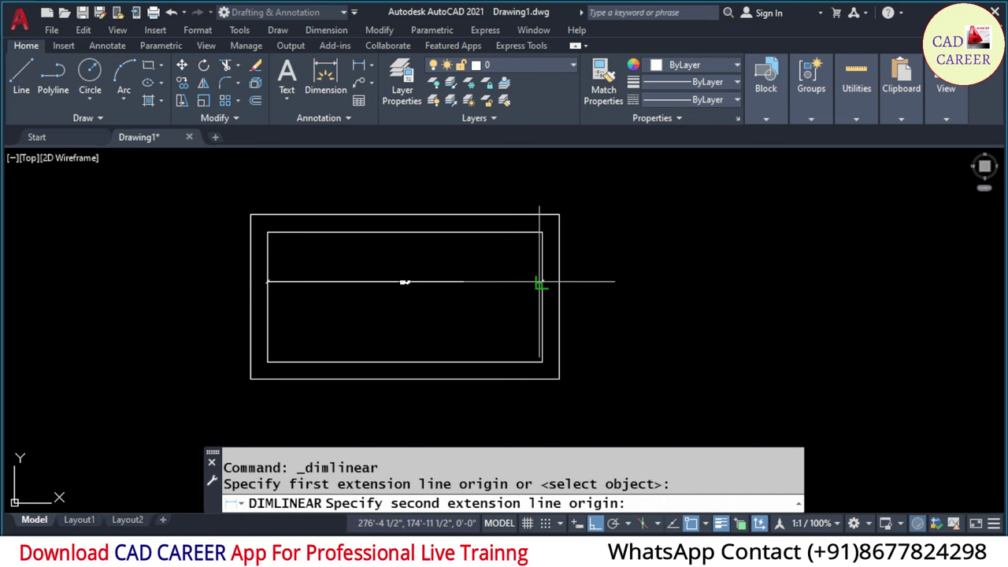
{"action": "left_click", "coordinate": [540, 283]}
{"action": "scroll", "coordinate": [398, 277], "scroll_direction": "up", "scroll_amount": 5}
{"action": "left_click", "coordinate": [392, 275]}
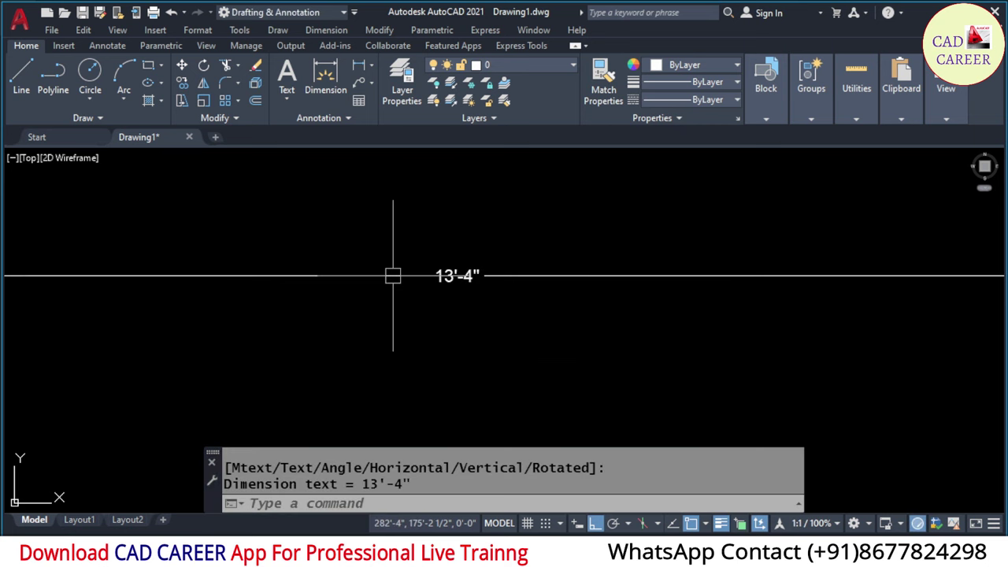
- Switch the 13'-4" dimension to the INNER dimension style
{"action": "left_click", "coordinate": [331, 118]}
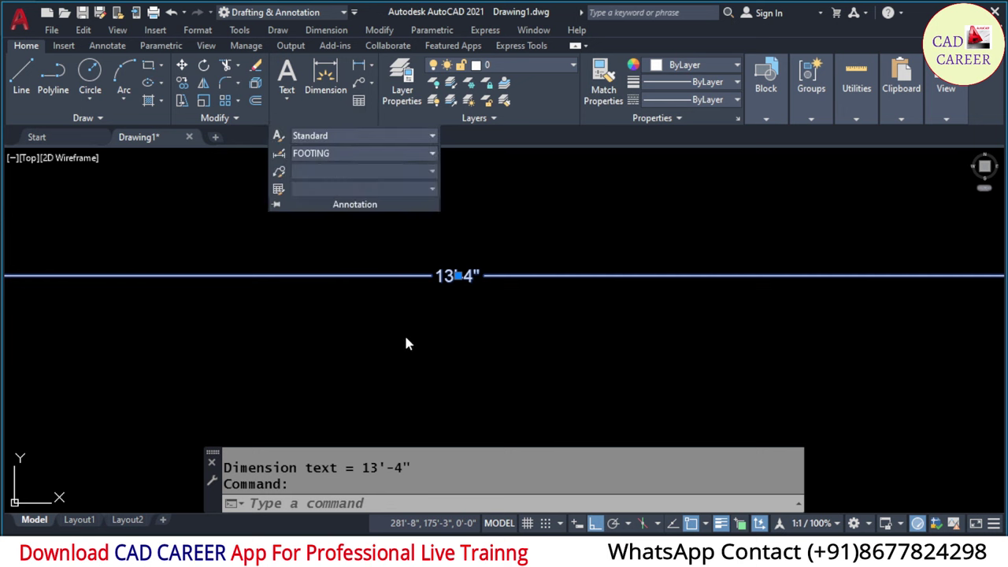
{"action": "scroll", "coordinate": [352, 263], "scroll_direction": "down", "scroll_amount": 1}
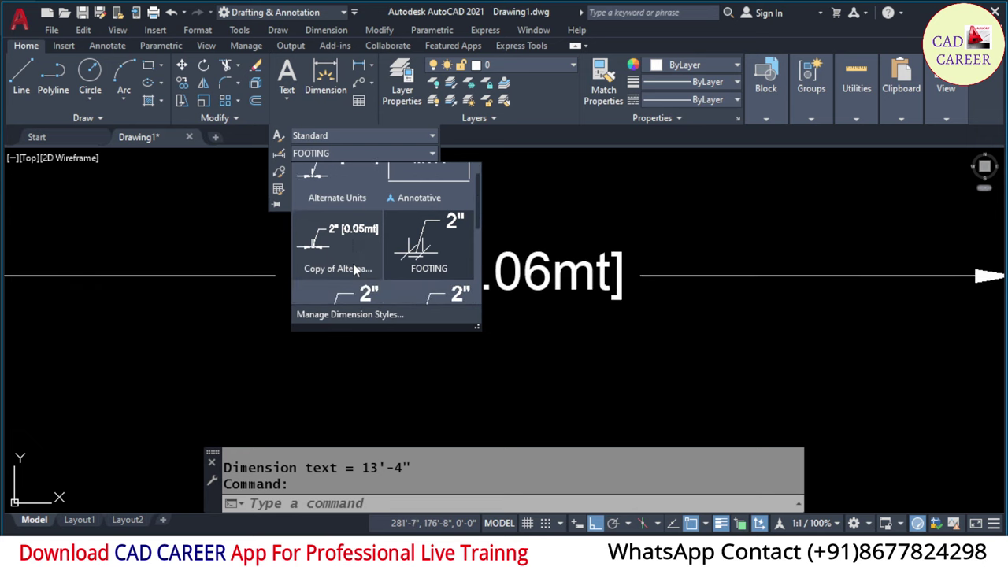
{"action": "scroll", "coordinate": [354, 265], "scroll_direction": "down", "scroll_amount": 1}
{"action": "scroll", "coordinate": [361, 267], "scroll_direction": "down", "scroll_amount": 1}
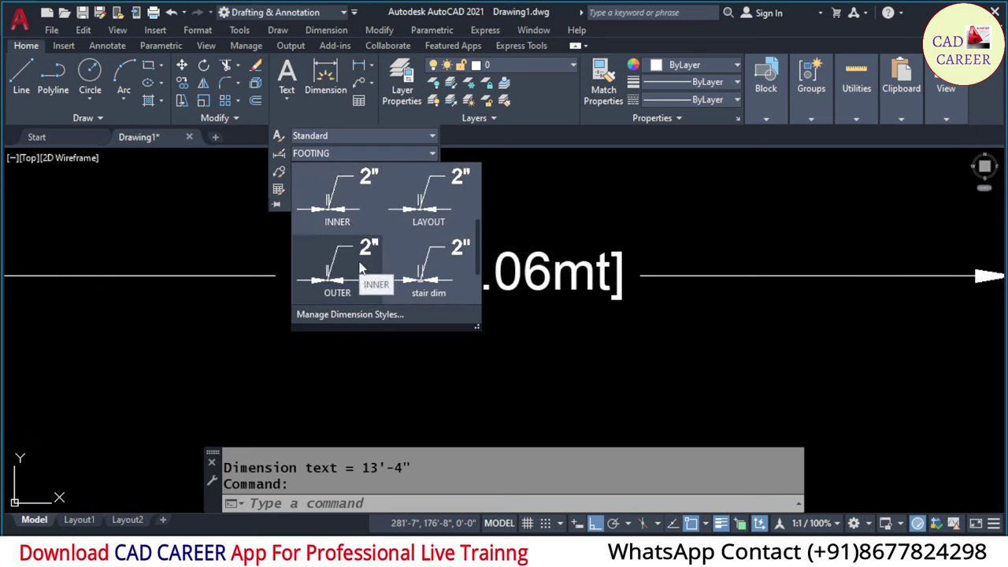
{"action": "left_click", "coordinate": [338, 197]}
{"action": "key", "text": "Escape"}
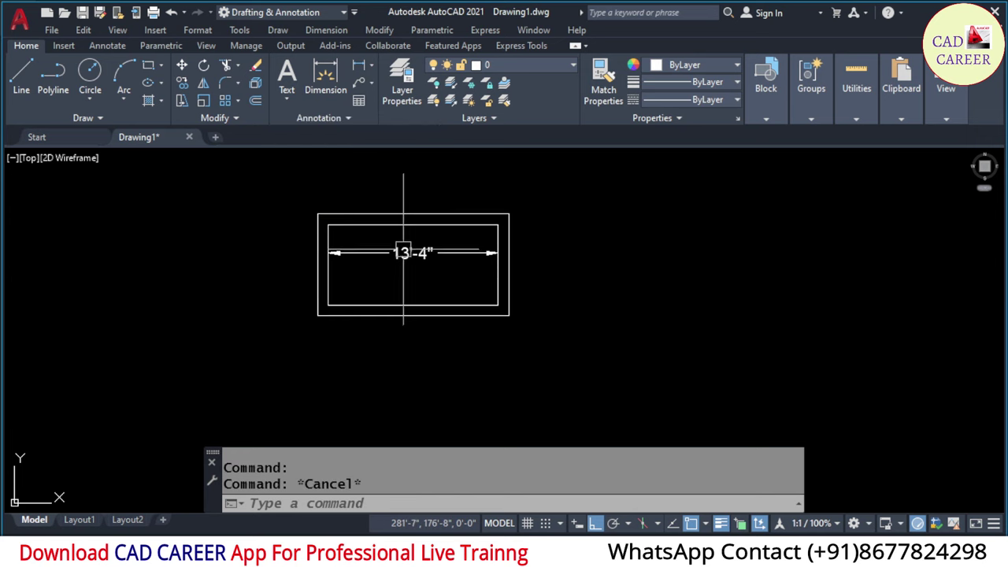
{"action": "scroll", "coordinate": [402, 193], "scroll_direction": "up", "scroll_amount": 2}
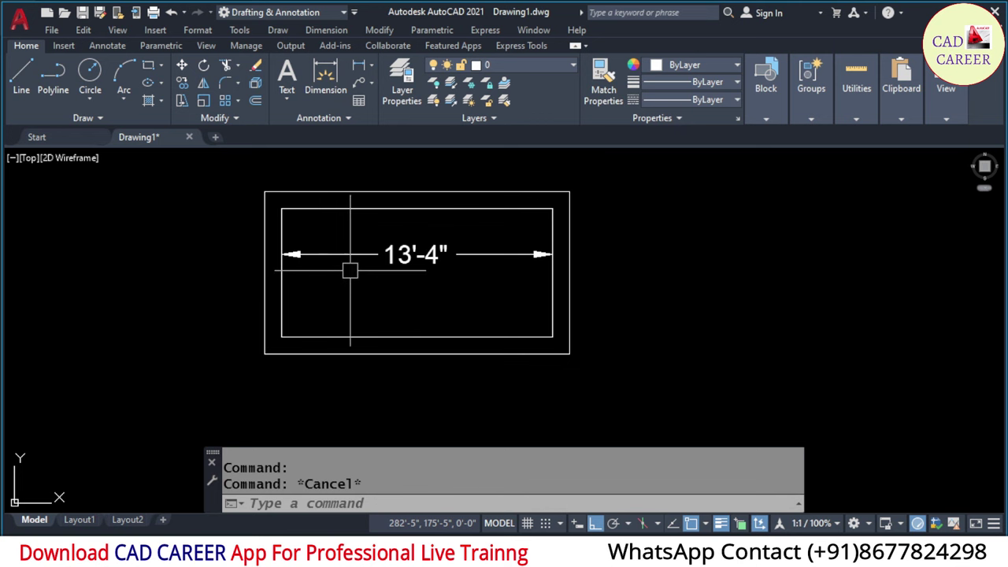
- Offset the left inner wall line 5' to the right for the partition
{"action": "type", "text": "O"}
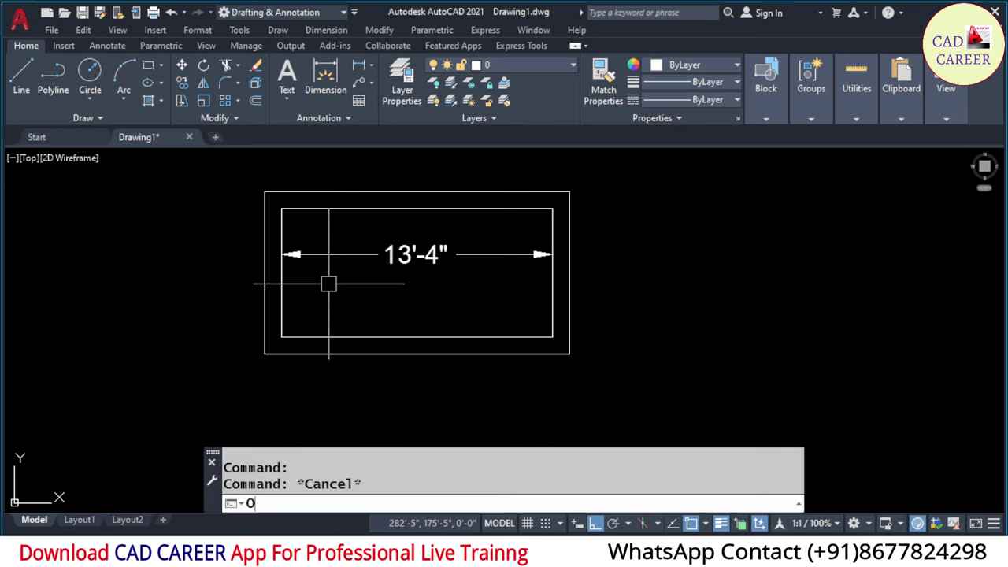
{"action": "key", "text": "Return"}
{"action": "type", "text": "5"}
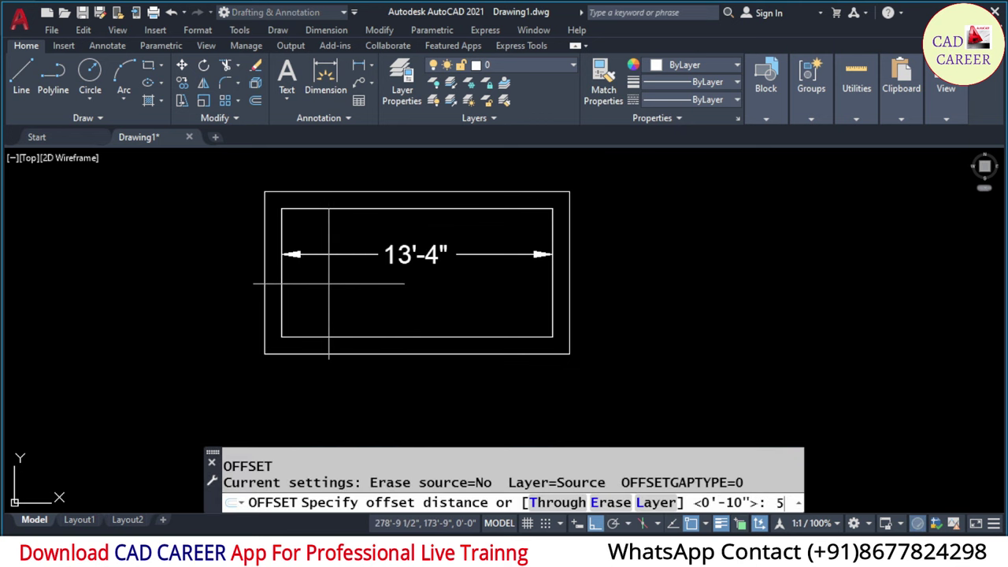
{"action": "type", "text": "'"}
{"action": "key", "text": "Return"}
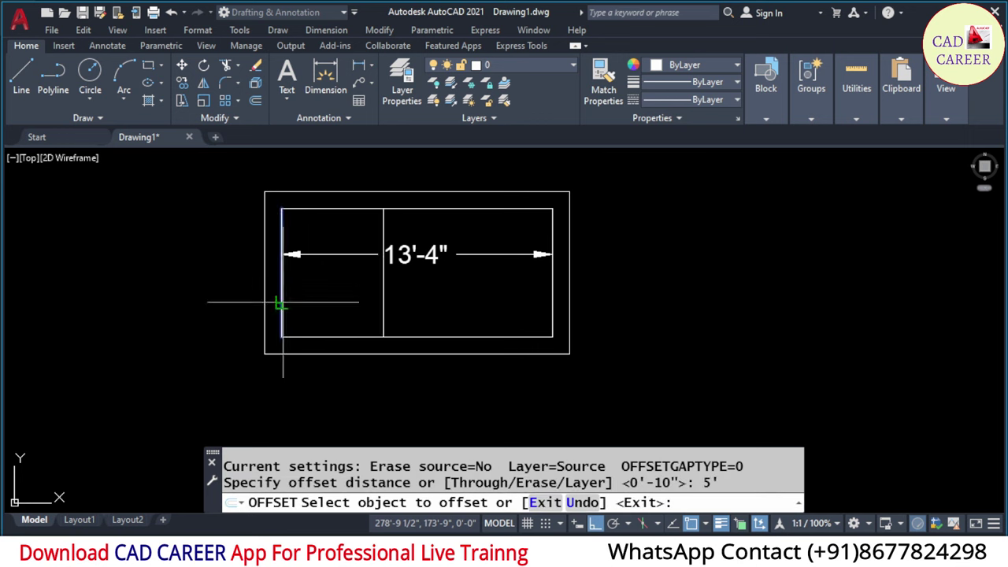
{"action": "left_click", "coordinate": [281, 306]}
{"action": "left_click", "coordinate": [370, 294]}
{"action": "key", "text": "Escape"}
{"action": "key", "text": "Escape"}
{"action": "key", "text": "Escape"}
- Erase the 13'-4" dimension and offset the partition line 5" to give it thickness
{"action": "left_click", "coordinate": [411, 254]}
{"action": "type", "text": "E"}
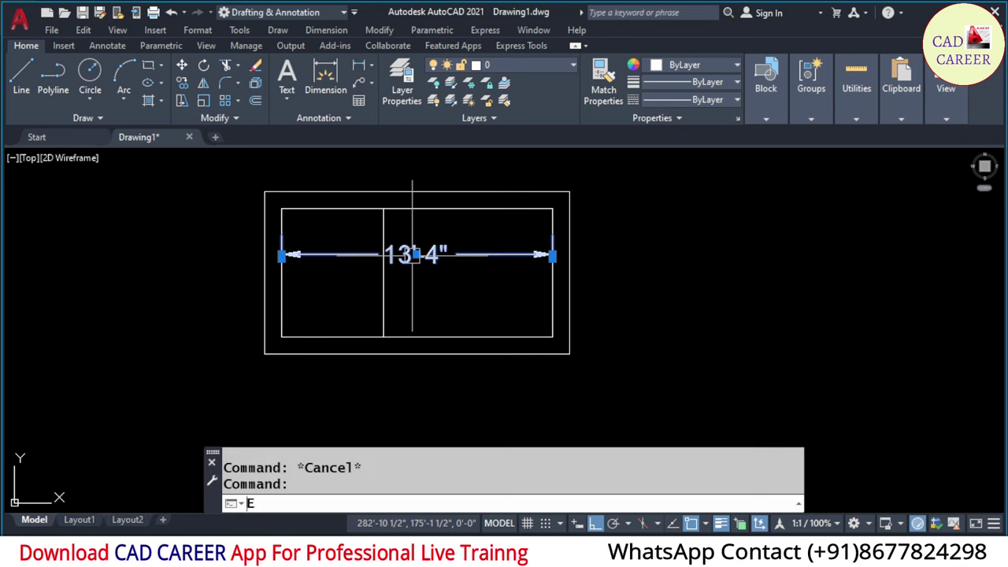
{"action": "key", "text": "Return"}
{"action": "key", "text": "Return"}
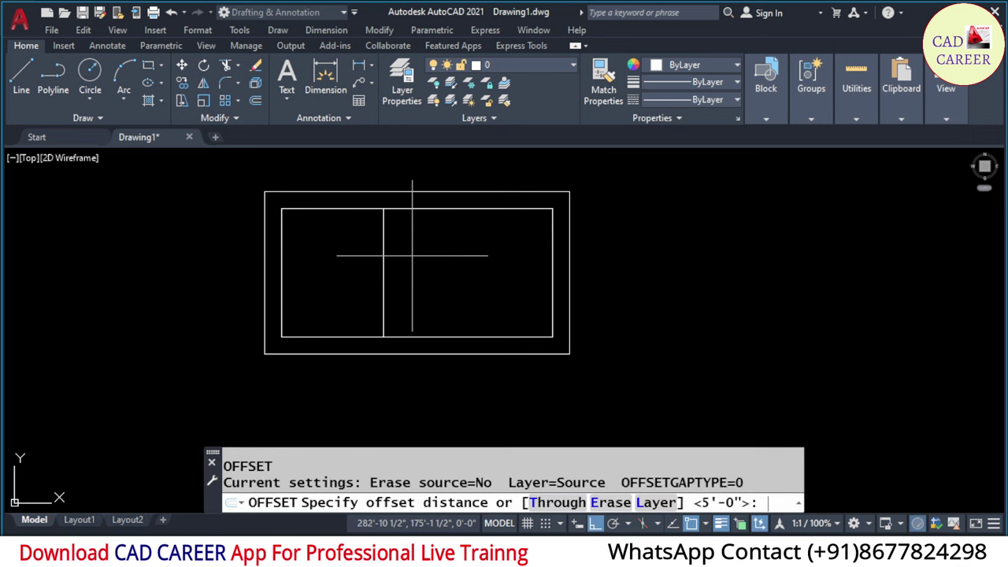
{"action": "type", "text": "5"}
{"action": "key", "text": "Return"}
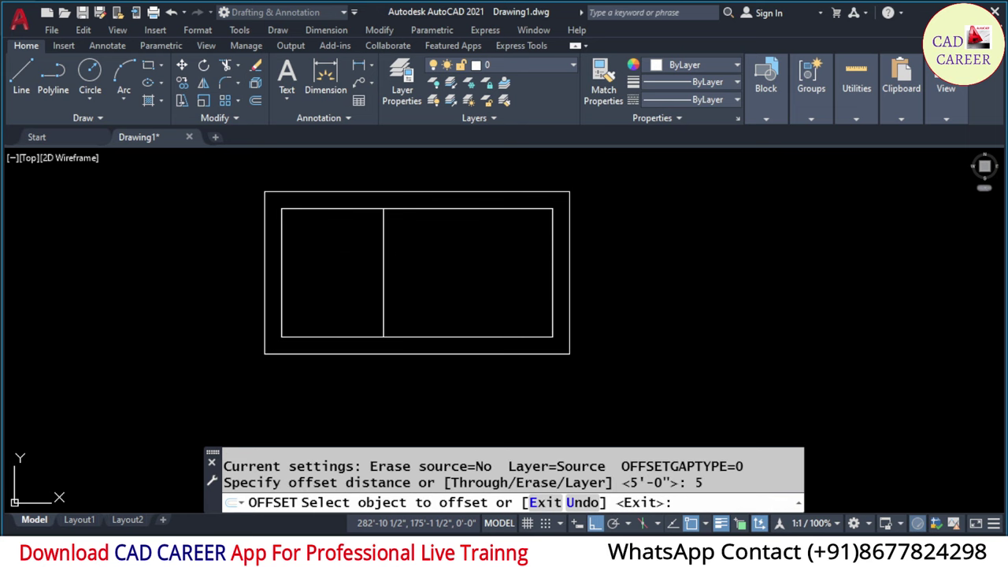
{"action": "left_click", "coordinate": [383, 268]}
{"action": "left_click", "coordinate": [452, 265]}
{"action": "key", "text": "Escape"}
{"action": "key", "text": "Escape"}
{"action": "key", "text": "Escape"}
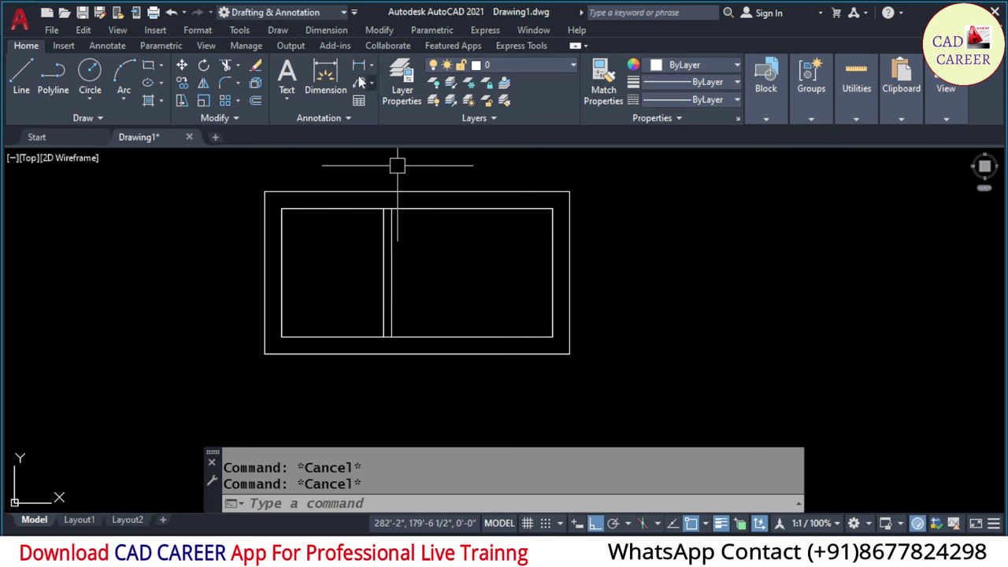
- Dimension the right chamber from the partition to the inner right wall (7'-11")
{"action": "left_click", "coordinate": [359, 65]}
{"action": "left_click", "coordinate": [392, 237]}
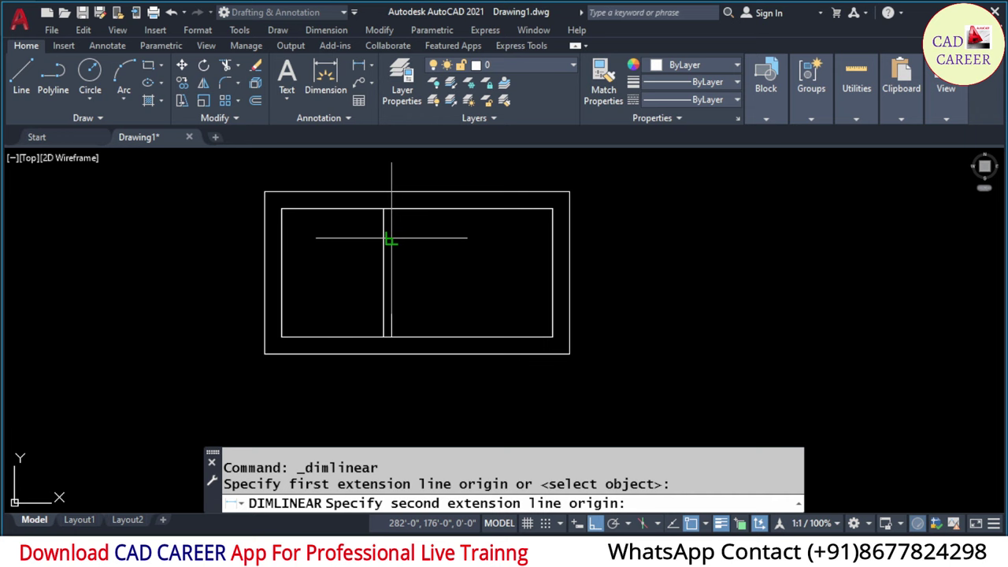
{"action": "scroll", "coordinate": [553, 240], "scroll_direction": "up", "scroll_amount": 2}
{"action": "left_click", "coordinate": [558, 240]}
{"action": "scroll", "coordinate": [425, 236], "scroll_direction": "up", "scroll_amount": 2}
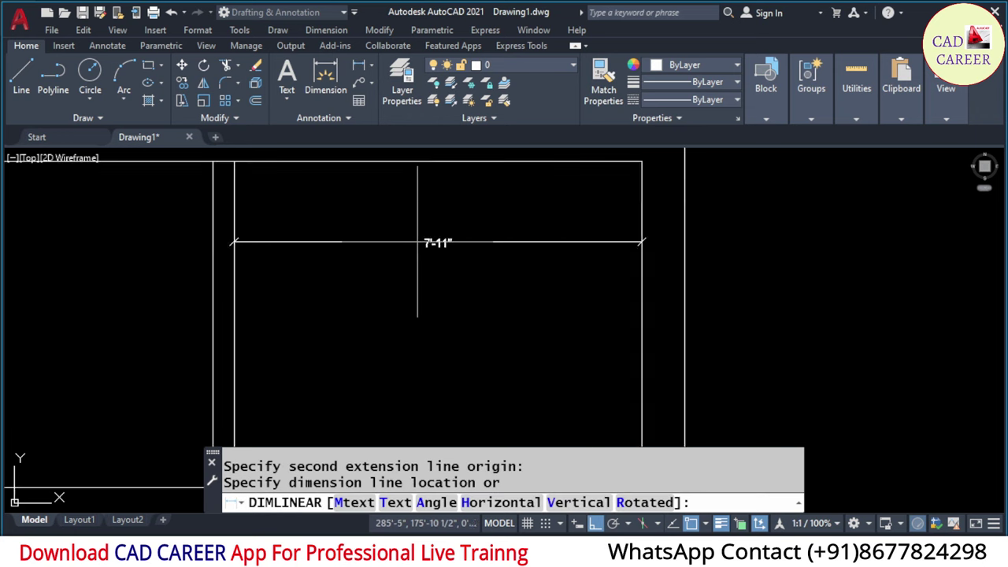
{"action": "scroll", "coordinate": [411, 236], "scroll_direction": "up", "scroll_amount": 2}
{"action": "left_click", "coordinate": [412, 241]}
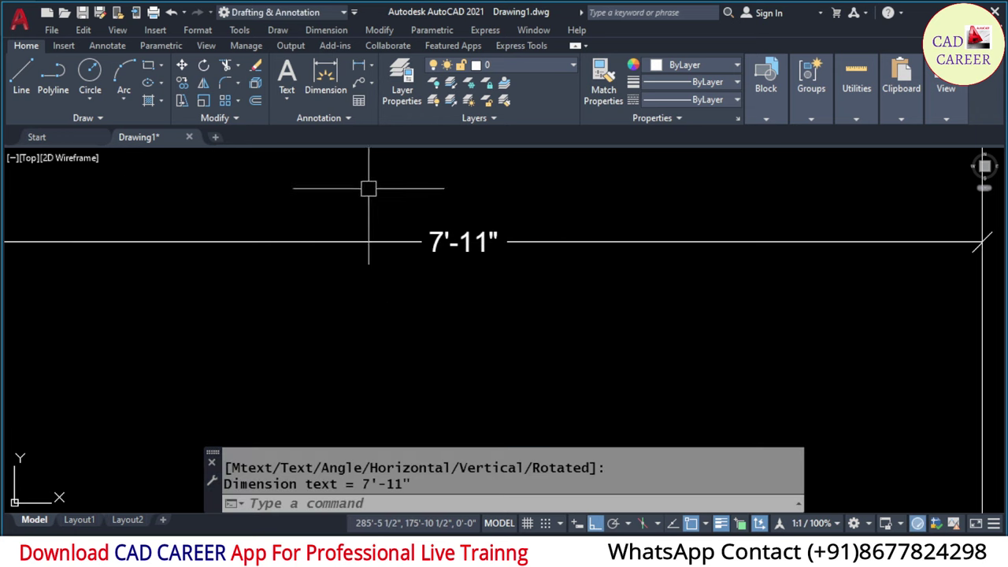
- Make INNER the current dimension style
{"action": "left_click", "coordinate": [324, 126]}
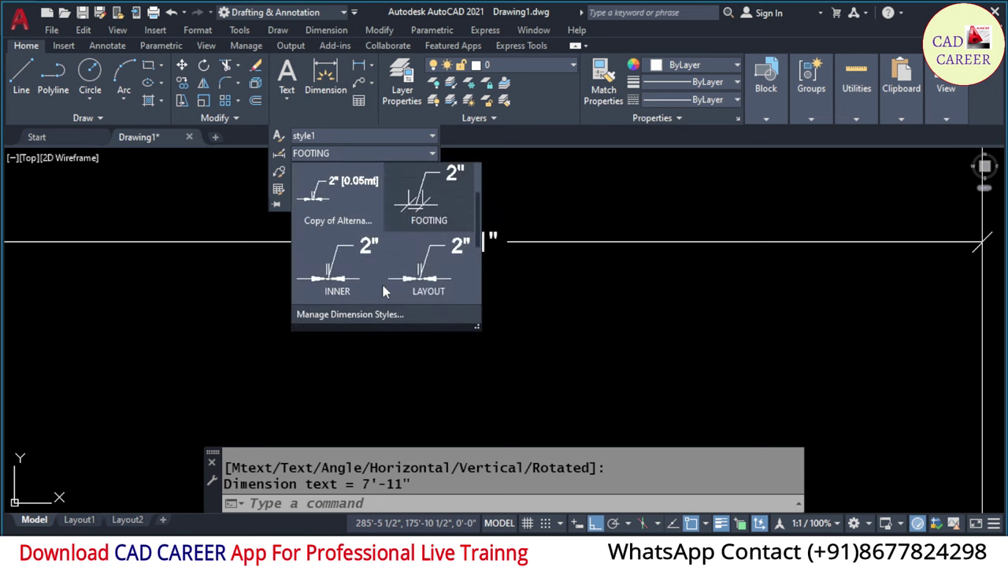
{"action": "scroll", "coordinate": [398, 288], "scroll_direction": "down", "scroll_amount": 1}
{"action": "scroll", "coordinate": [399, 287], "scroll_direction": "down", "scroll_amount": 1}
{"action": "scroll", "coordinate": [399, 287], "scroll_direction": "down", "scroll_amount": 1}
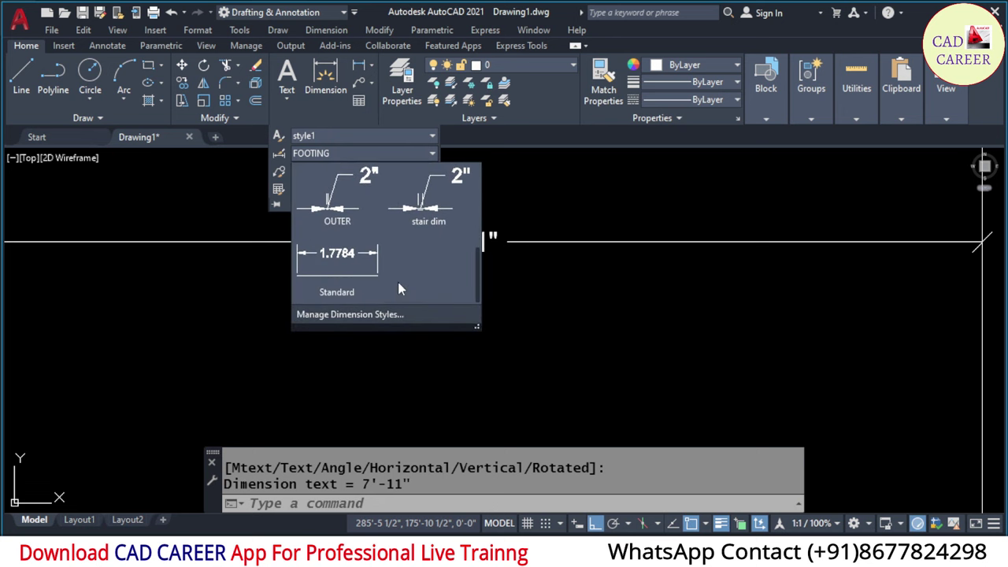
{"action": "scroll", "coordinate": [397, 282], "scroll_direction": "up", "scroll_amount": 1}
{"action": "left_click", "coordinate": [357, 219]}
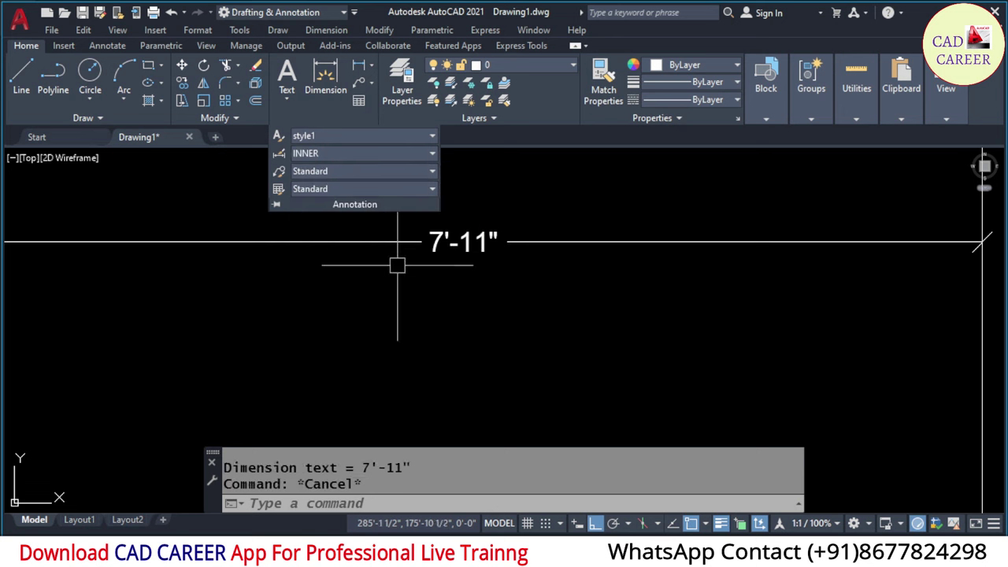
{"action": "key", "text": "Escape"}
{"action": "scroll", "coordinate": [393, 232], "scroll_direction": "down", "scroll_amount": 3}
{"action": "scroll", "coordinate": [393, 232], "scroll_direction": "down", "scroll_amount": 2}
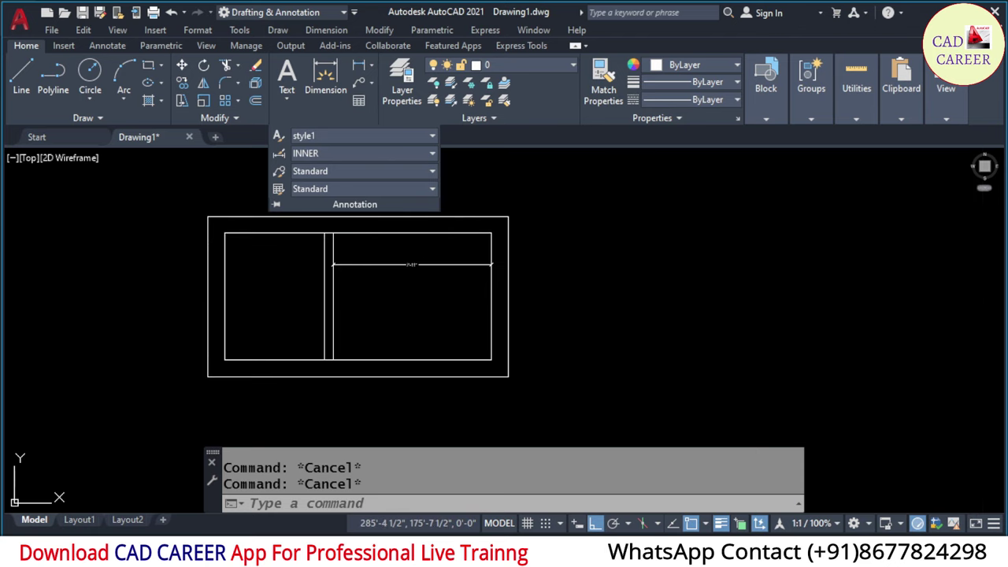
- Redraw the 7'-11" right-chamber dimension in INNER style and delete the small duplicate
{"action": "left_click", "coordinate": [326, 78]}
{"action": "left_click", "coordinate": [333, 307]}
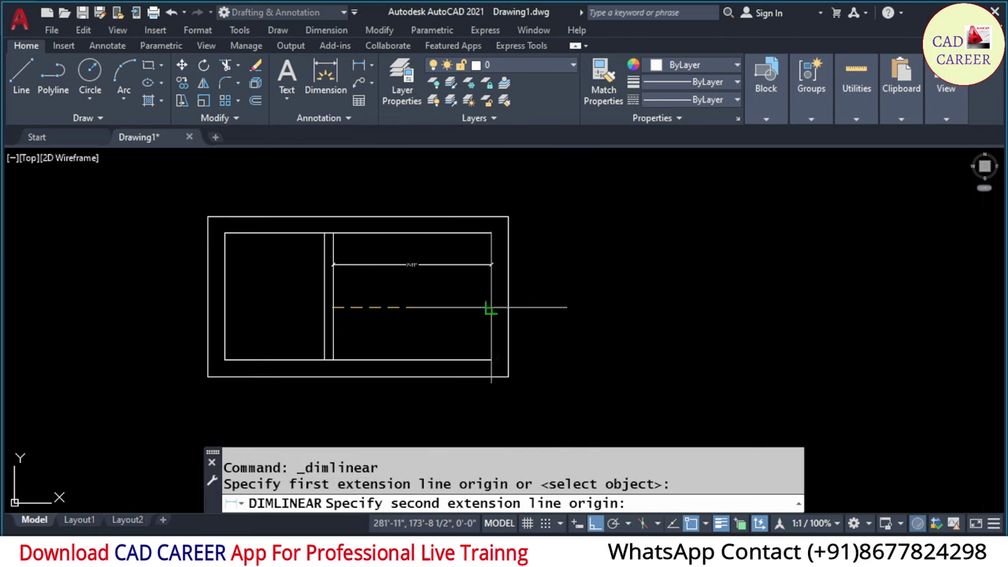
{"action": "left_click", "coordinate": [491, 307]}
{"action": "scroll", "coordinate": [432, 310], "scroll_direction": "up", "scroll_amount": 4}
{"action": "left_click", "coordinate": [382, 191]}
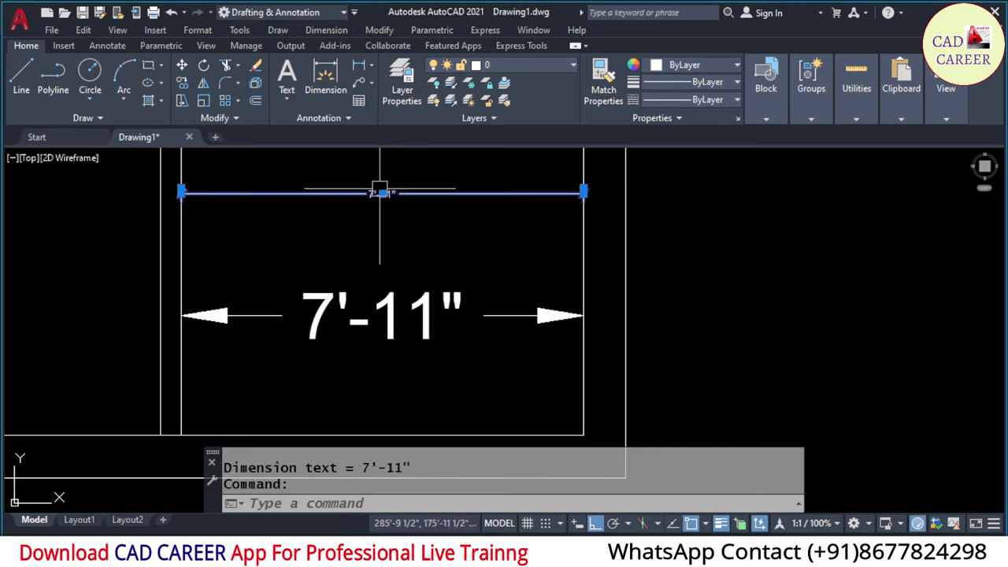
{"action": "type", "text": "e"}
{"action": "key", "text": "Return"}
- Offset the partition's right line 4' to start the second partition
{"action": "type", "text": "o"}
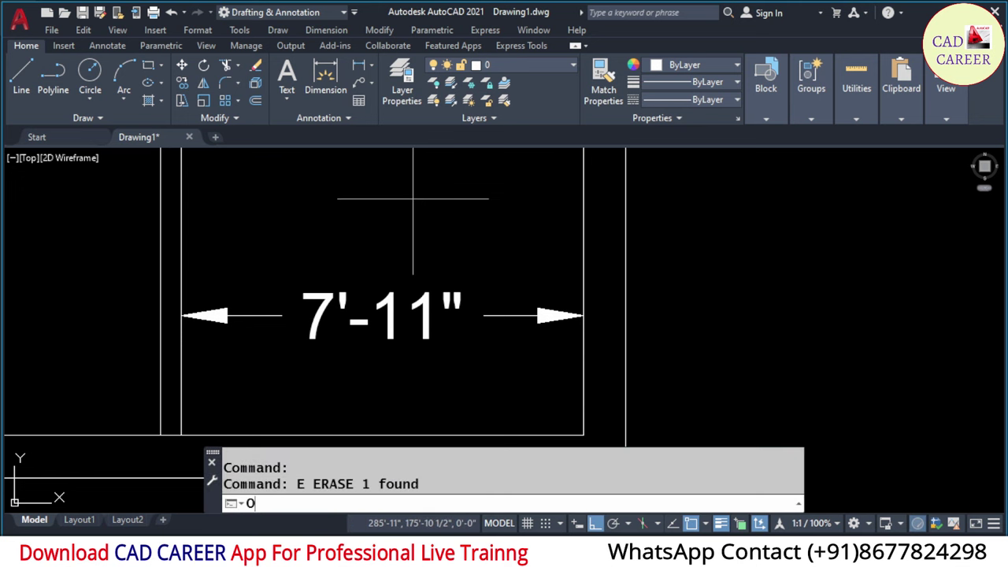
{"action": "key", "text": "Return"}
{"action": "type", "text": "4"}
{"action": "key", "text": "Return"}
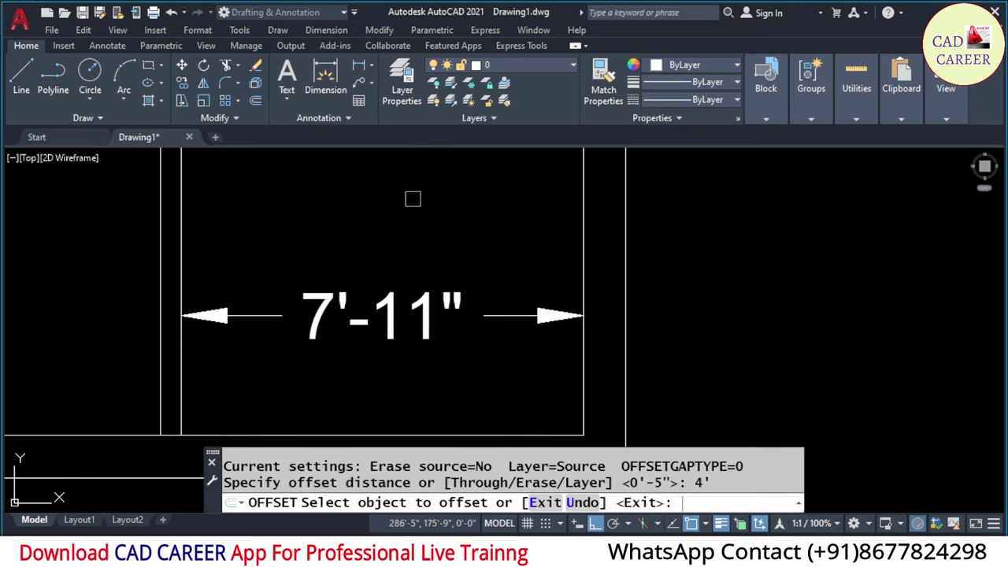
{"action": "left_click", "coordinate": [181, 223]}
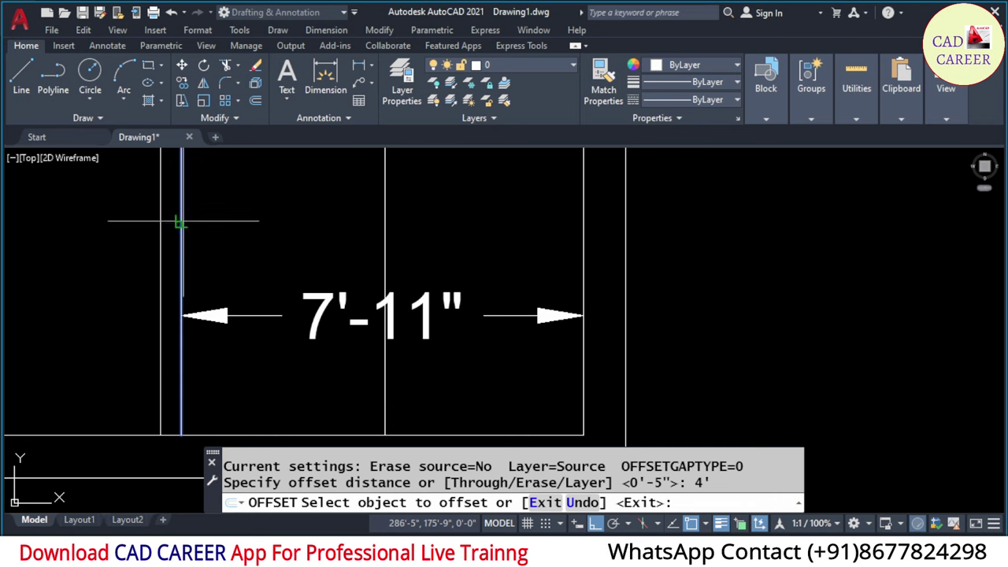
{"action": "left_click", "coordinate": [261, 225]}
{"action": "key", "text": "Escape"}
{"action": "key", "text": "Escape"}
{"action": "key", "text": "Escape"}
- Offset that new line by 5 to give the second partition its thickness
{"action": "type", "text": "O"}
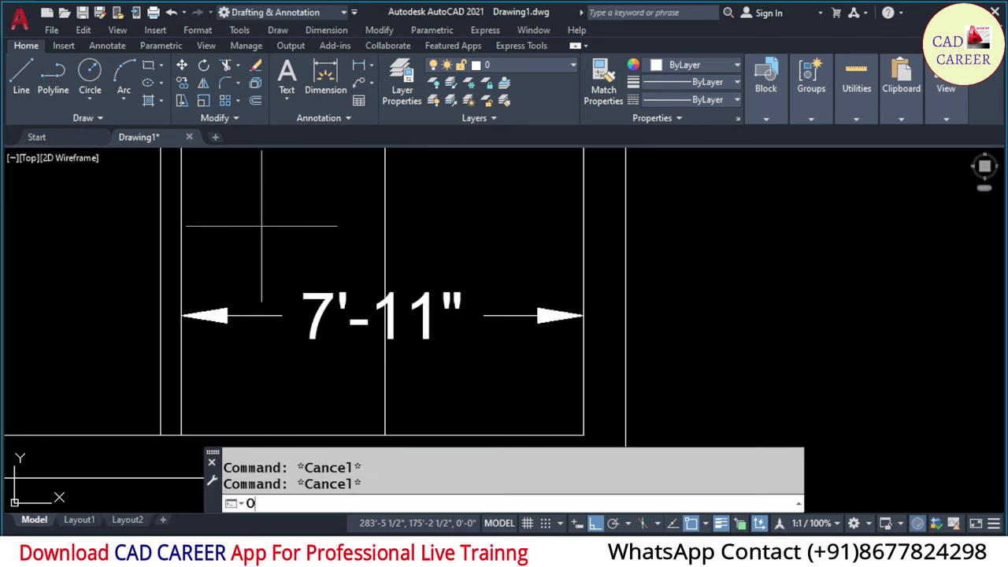
{"action": "key", "text": "Return"}
{"action": "type", "text": "5"}
{"action": "key", "text": "Return"}
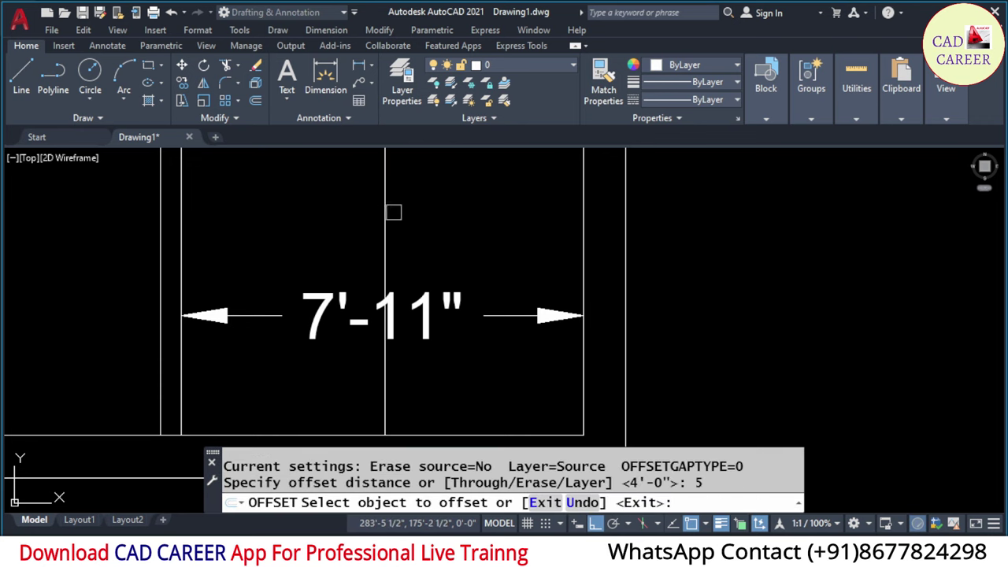
{"action": "left_click", "coordinate": [385, 218]}
{"action": "left_click", "coordinate": [462, 218]}
{"action": "key", "text": "Escape"}
{"action": "key", "text": "Escape"}
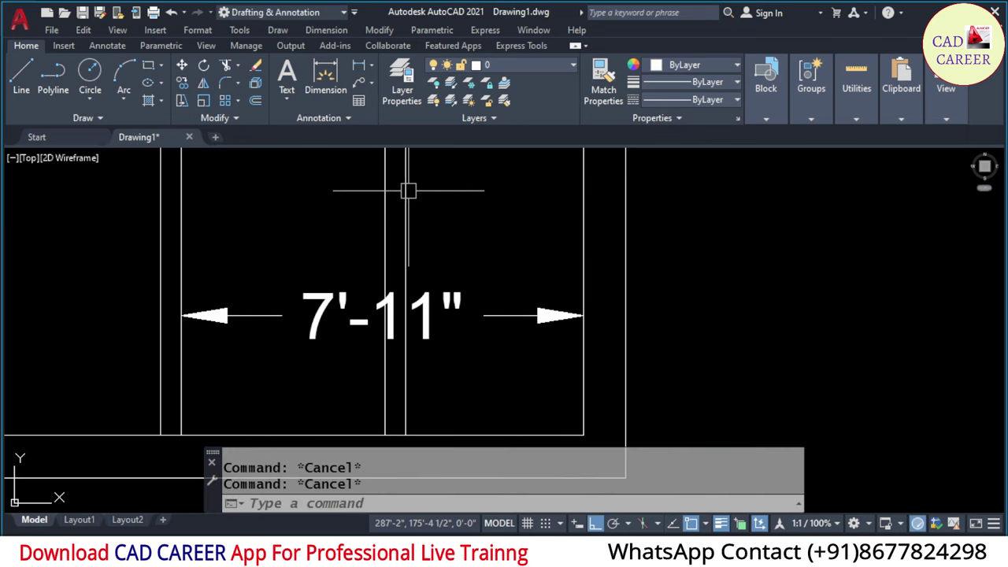
- Dimension the gap from the new wall to the right inner wall as 3'-6"
{"action": "left_click", "coordinate": [325, 79]}
{"action": "left_click", "coordinate": [405, 150]}
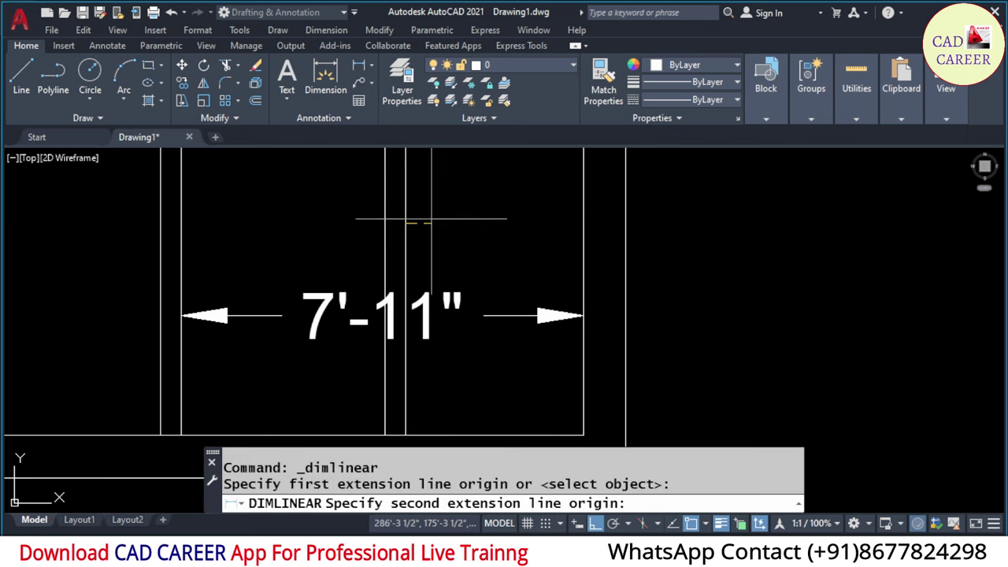
{"action": "left_click", "coordinate": [580, 225]}
{"action": "left_click", "coordinate": [551, 223]}
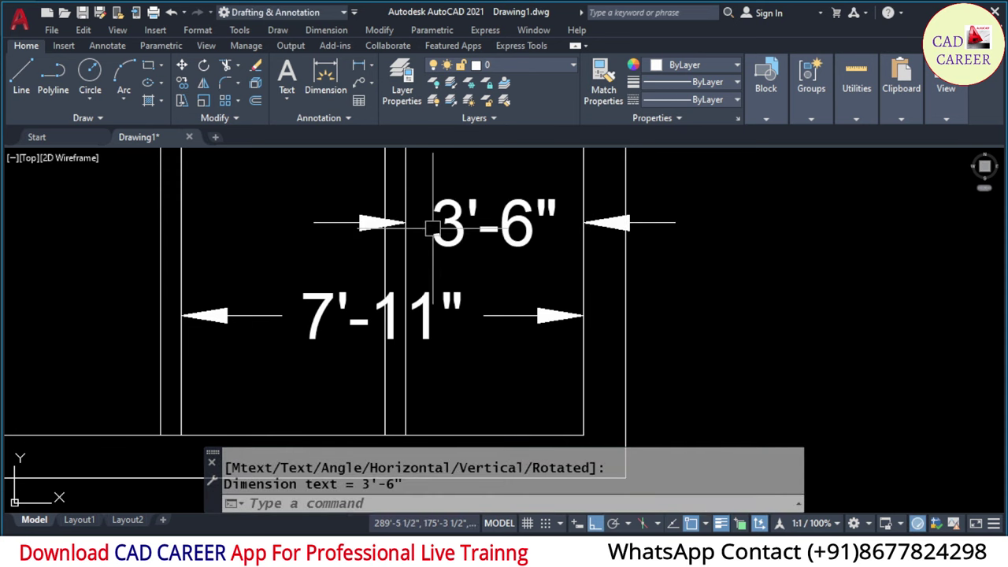
{"action": "key", "text": "Return"}
{"action": "left_click", "coordinate": [181, 180]}
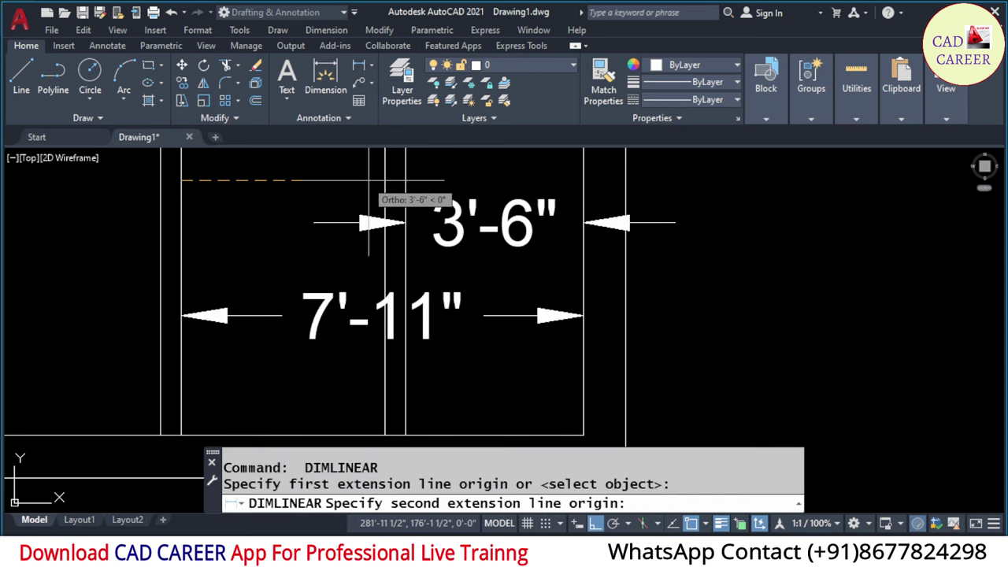
{"action": "left_click", "coordinate": [384, 180]}
{"action": "scroll", "coordinate": [285, 212], "scroll_direction": "down", "scroll_amount": 2}
{"action": "scroll", "coordinate": [284, 212], "scroll_direction": "down", "scroll_amount": 2}
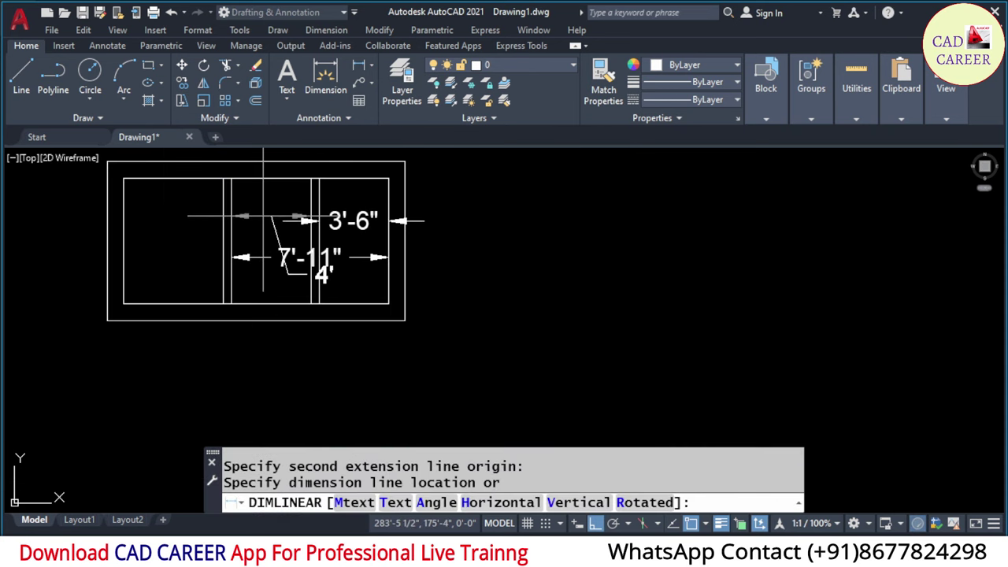
{"action": "key", "text": "Escape"}
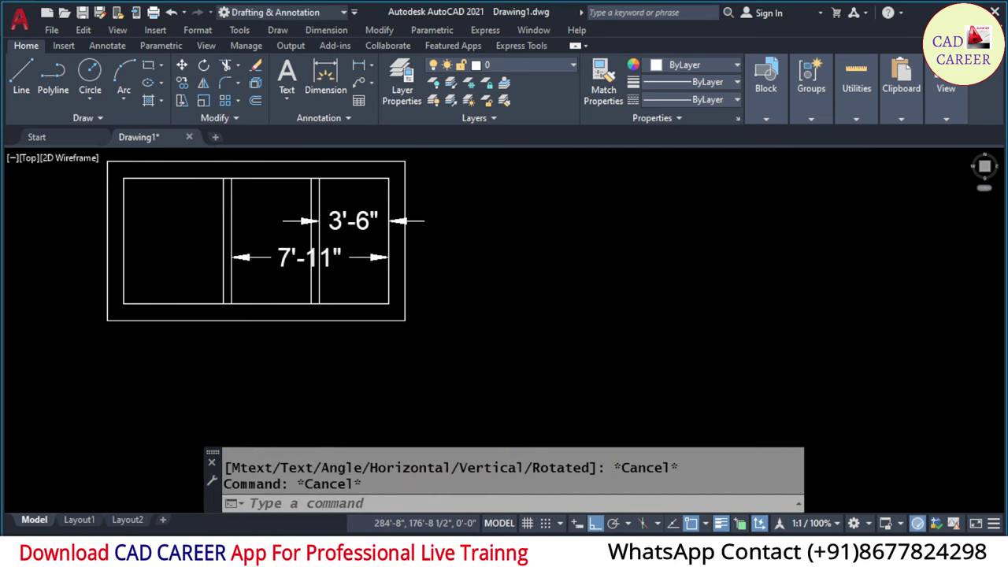
{"action": "scroll", "coordinate": [286, 193], "scroll_direction": "up", "scroll_amount": 2}
- Move the second partition's two lines so the spacing reads 3'-9"
{"action": "left_click", "coordinate": [356, 193]}
{"action": "left_click", "coordinate": [298, 197]}
{"action": "type", "text": "m"}
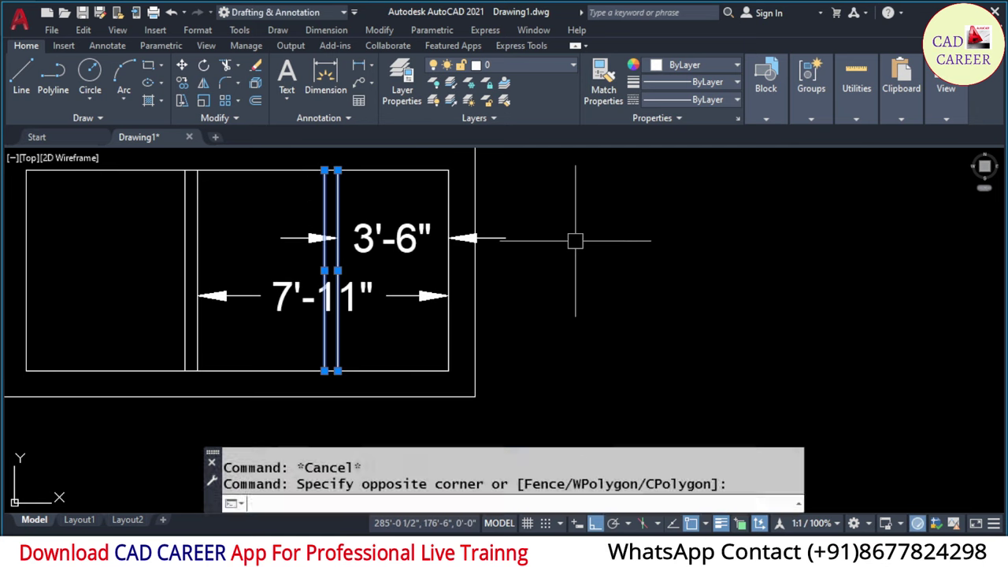
{"action": "key", "text": "Return"}
{"action": "left_click", "coordinate": [728, 245]}
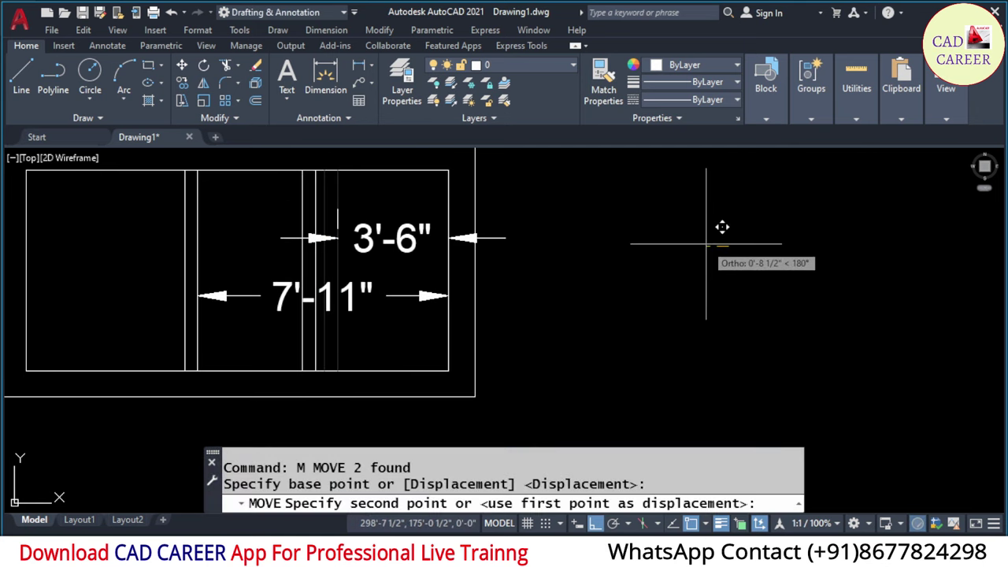
{"action": "type", "text": "3"}
{"action": "key", "text": "Return"}
{"action": "key", "text": "Escape"}
{"action": "key", "text": "Escape"}
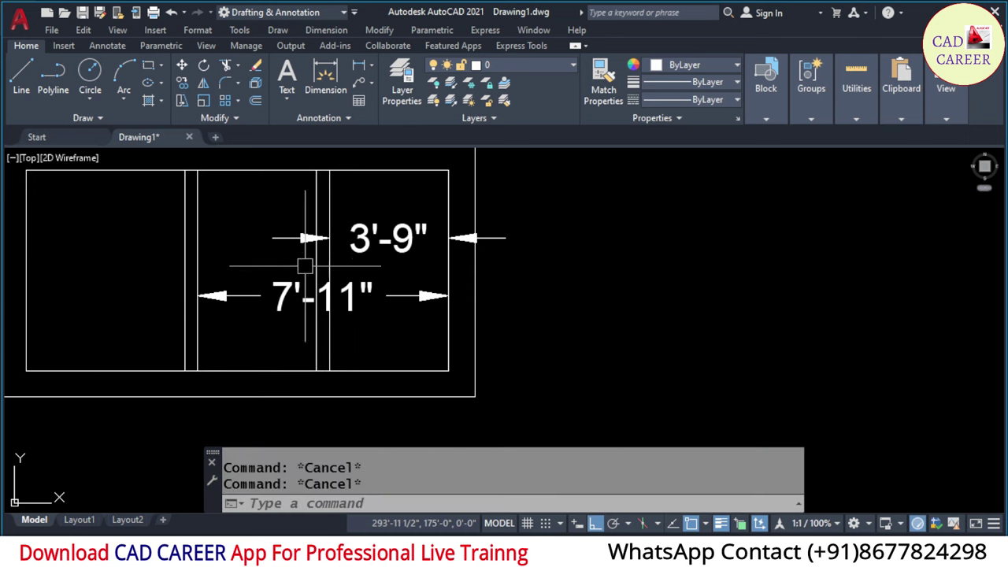
- Erase the 3'-9" and 7'-11" dimensions and recentre the tank plan
{"action": "left_click", "coordinate": [358, 67]}
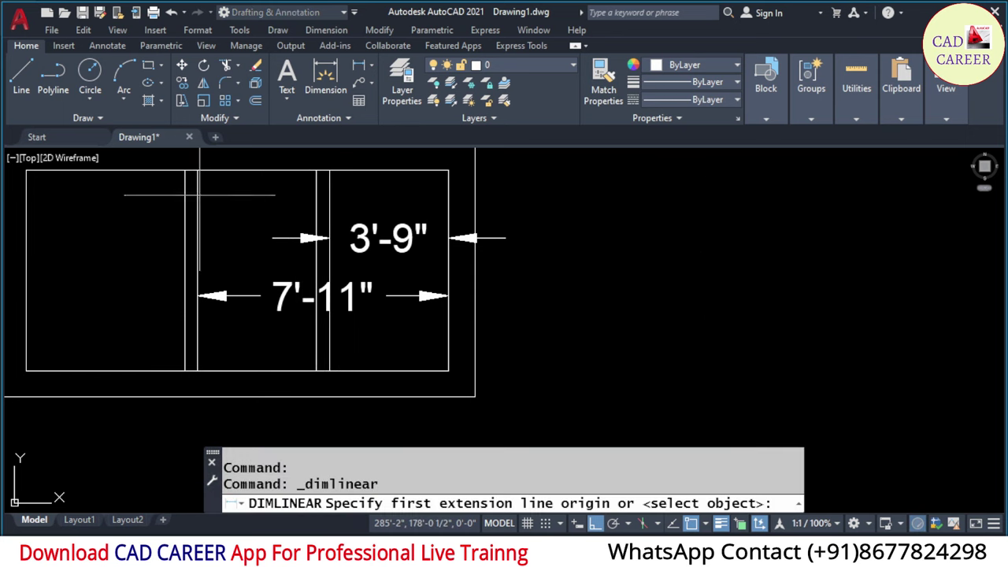
{"action": "left_click", "coordinate": [229, 194]}
{"action": "left_click", "coordinate": [316, 194]}
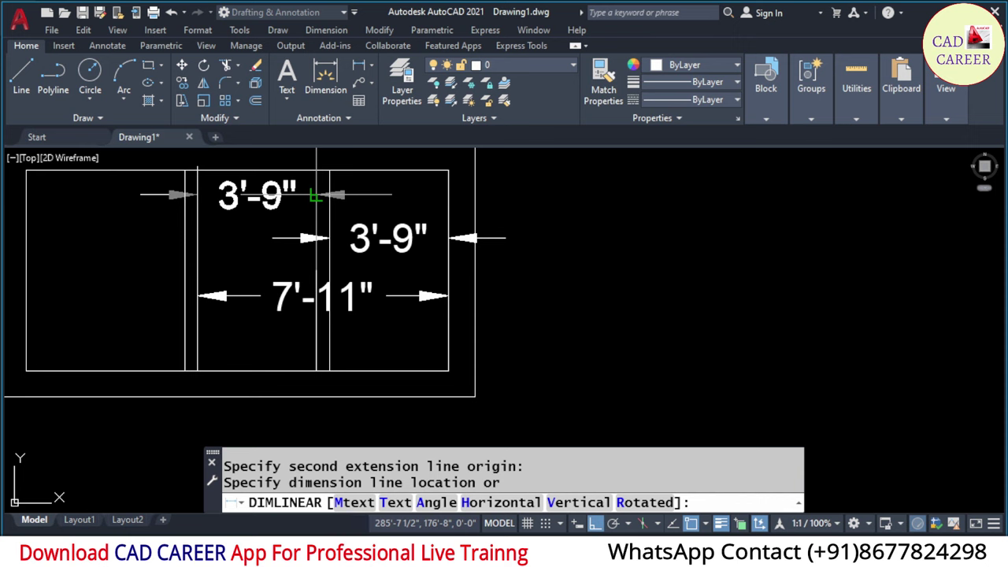
{"action": "key", "text": "Escape"}
{"action": "key", "text": "Escape"}
{"action": "left_click", "coordinate": [292, 237]}
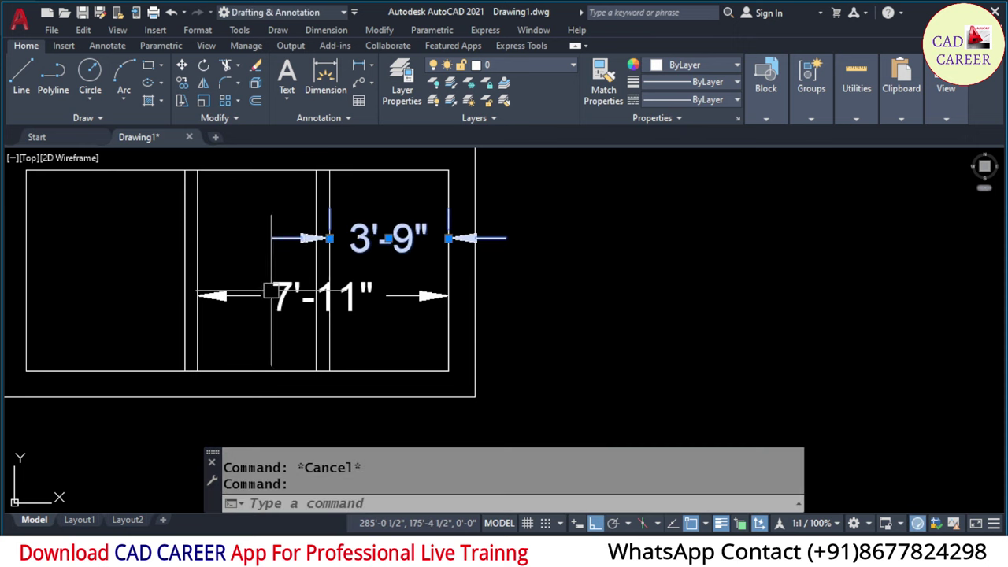
{"action": "left_click", "coordinate": [256, 292]}
{"action": "type", "text": "e"}
{"action": "key", "text": "Return"}
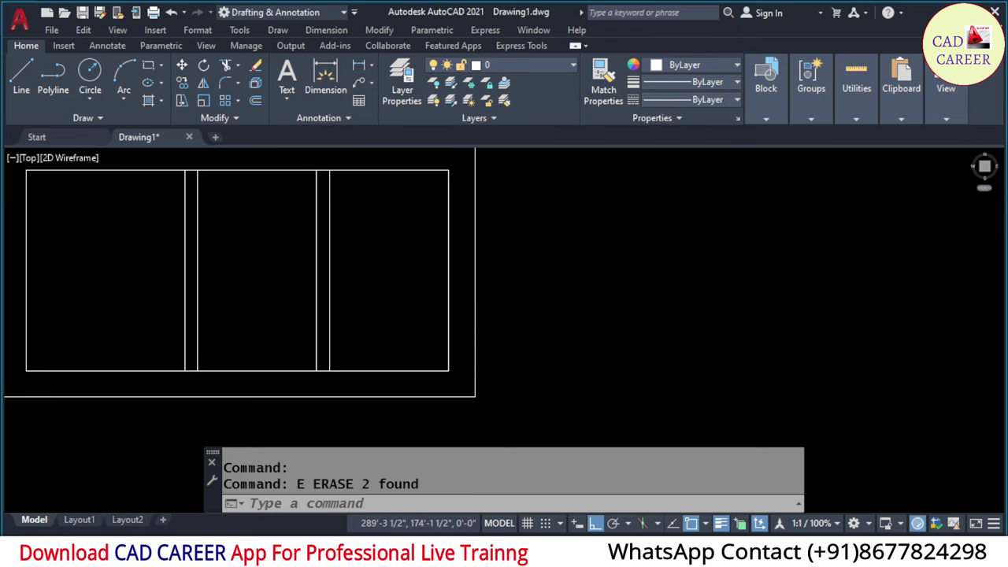
{"action": "scroll", "coordinate": [430, 270], "scroll_direction": "down", "scroll_amount": 1}
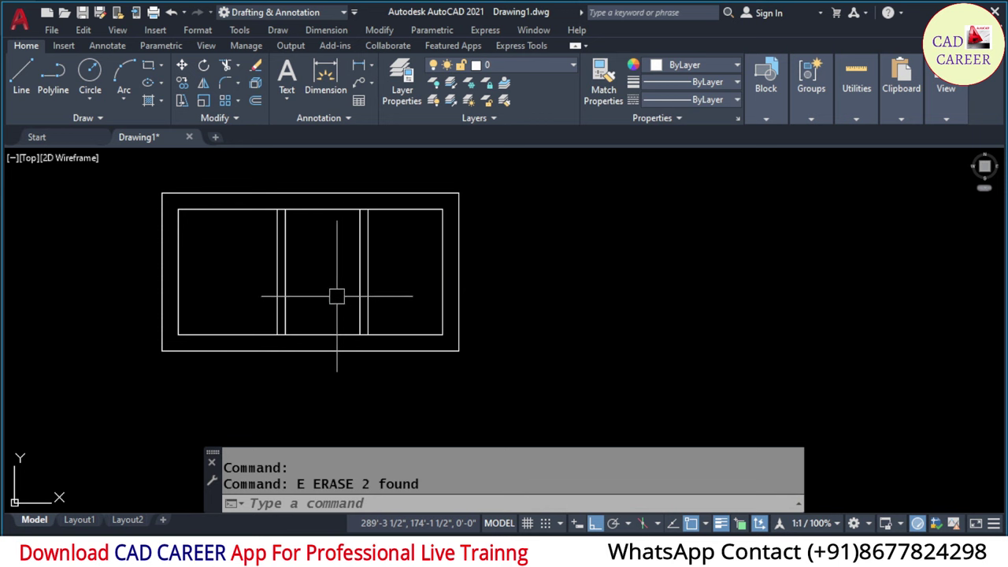
{"action": "middle_click_drag", "start_coordinate": [289, 291], "coordinate": [372, 285]}
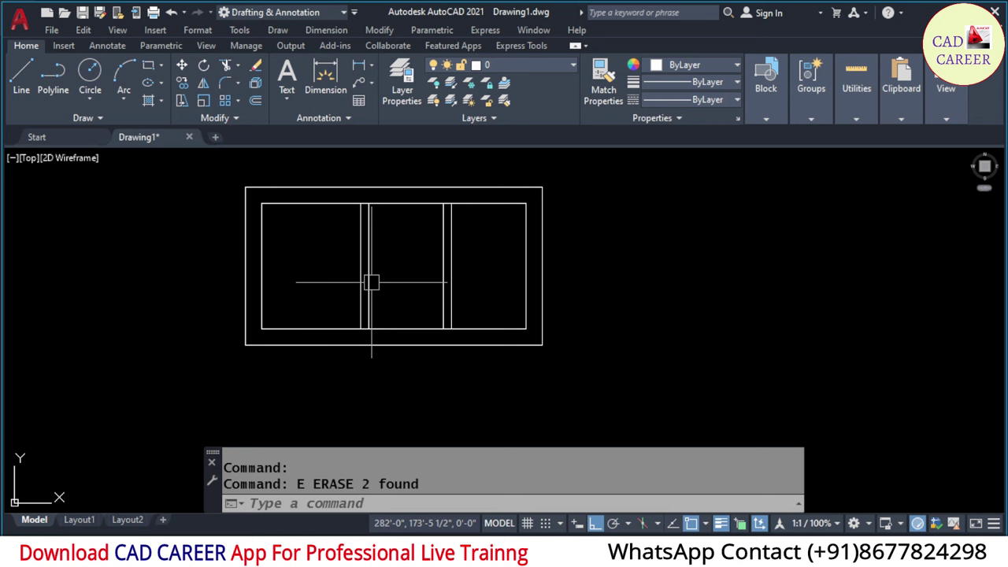
{"action": "middle_click_drag", "start_coordinate": [237, 231], "coordinate": [289, 234]}
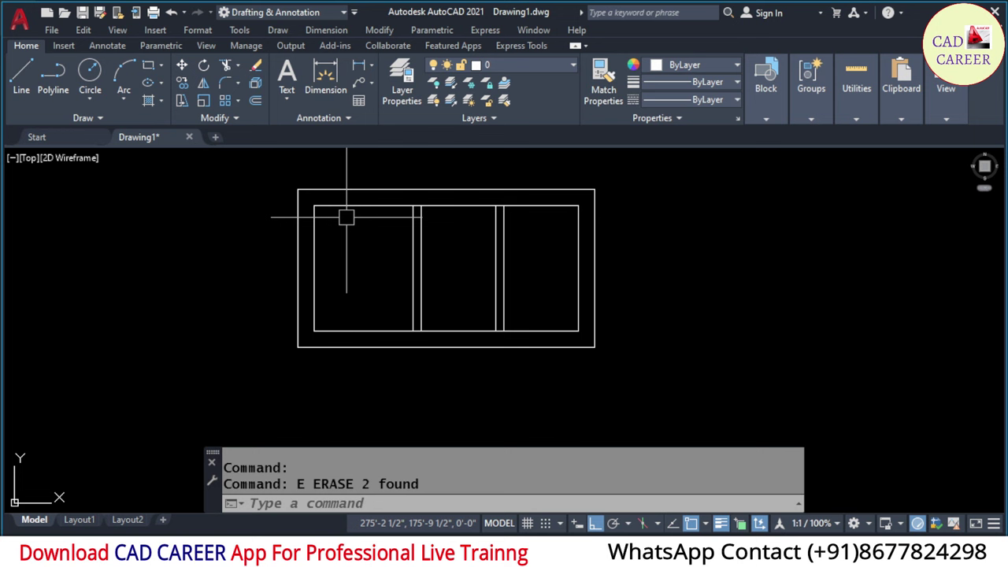
- Draw a 6' pipe line starting from the tank's inner left wall
{"action": "left_click", "coordinate": [21, 79]}
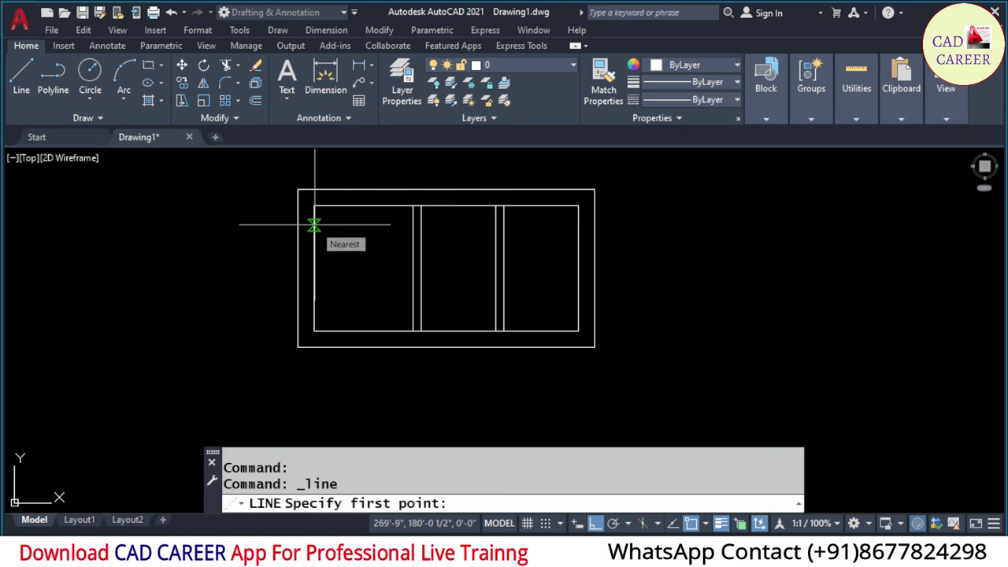
{"action": "key", "text": "Escape"}
{"action": "key", "text": "Escape"}
{"action": "key", "text": "Escape"}
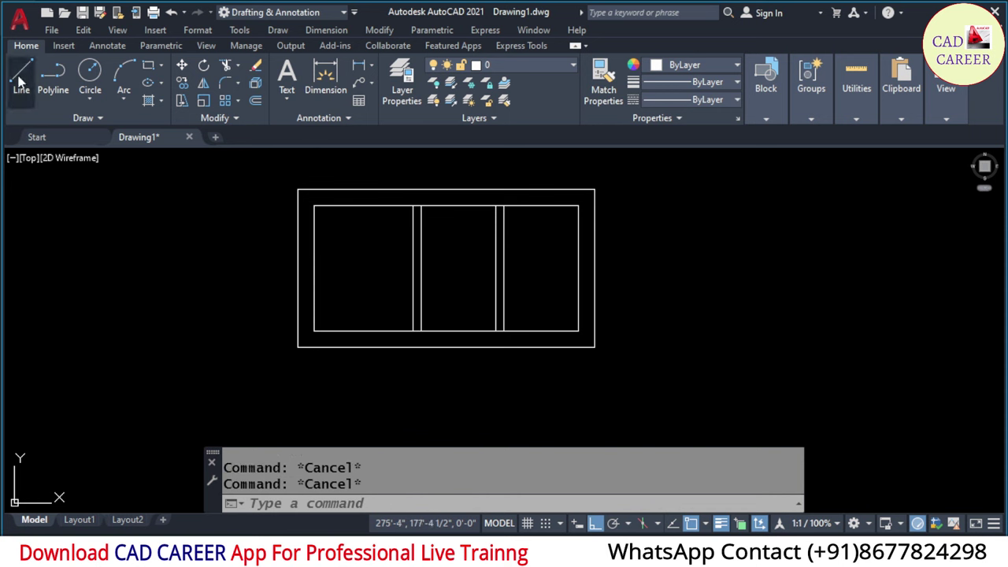
{"action": "key", "text": "Return"}
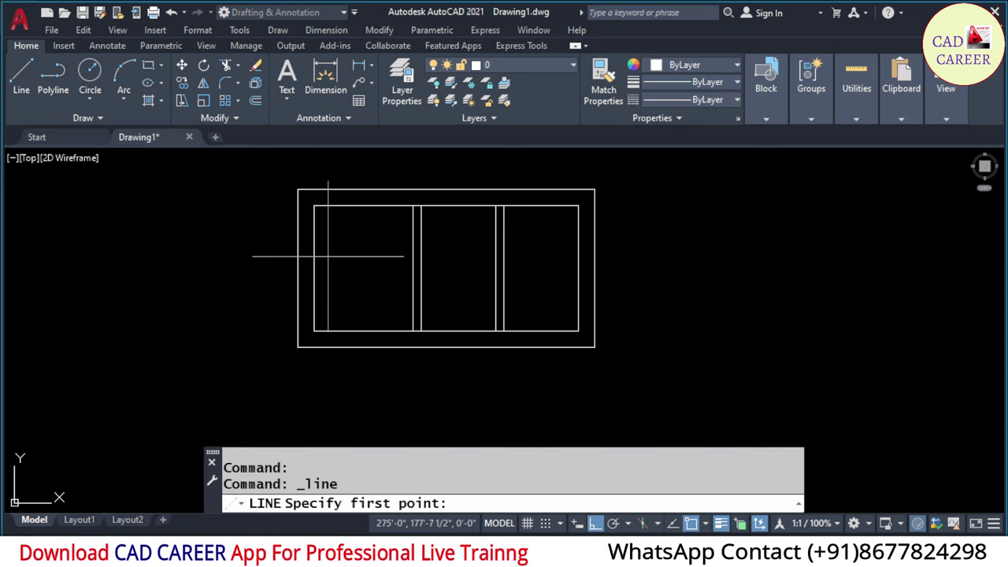
{"action": "left_click", "coordinate": [313, 268]}
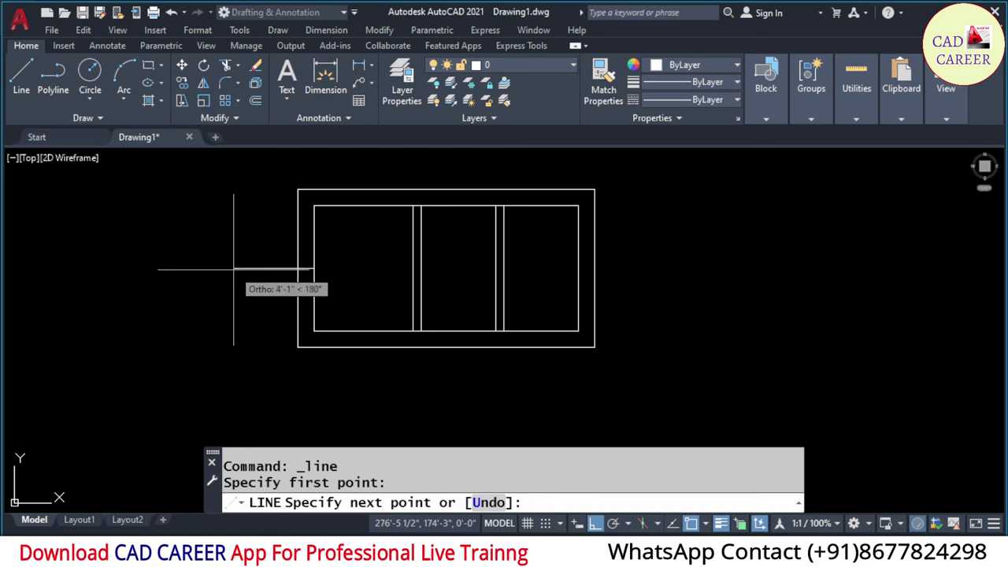
{"action": "type", "text": "6'"}
{"action": "key", "text": "Return"}
{"action": "key", "text": "Escape"}
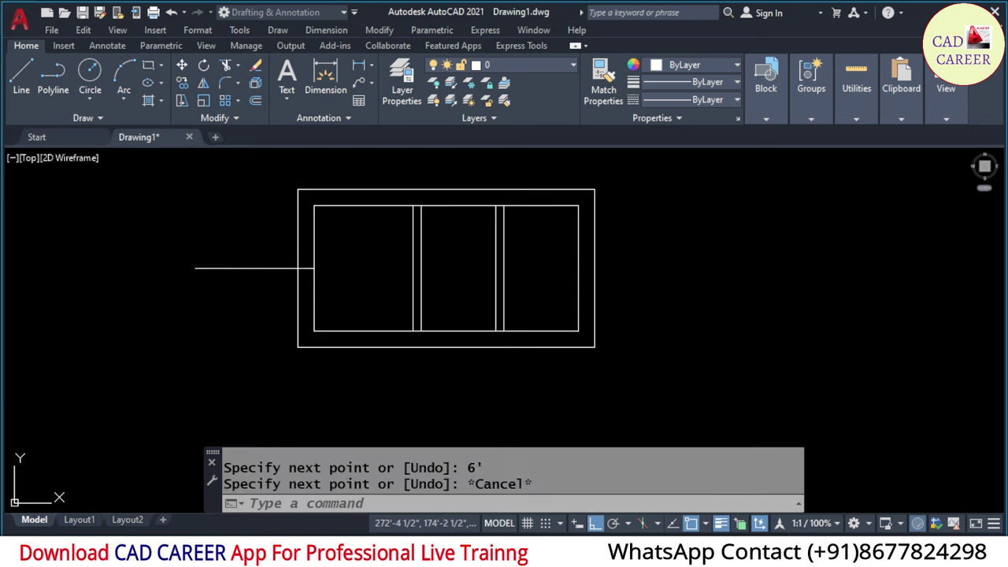
{"action": "key", "text": "Escape"}
{"action": "key", "text": "Escape"}
- Offset the pipe line 6 below to form the pipe's lower edge
{"action": "type", "text": "o"}
{"action": "key", "text": "Return"}
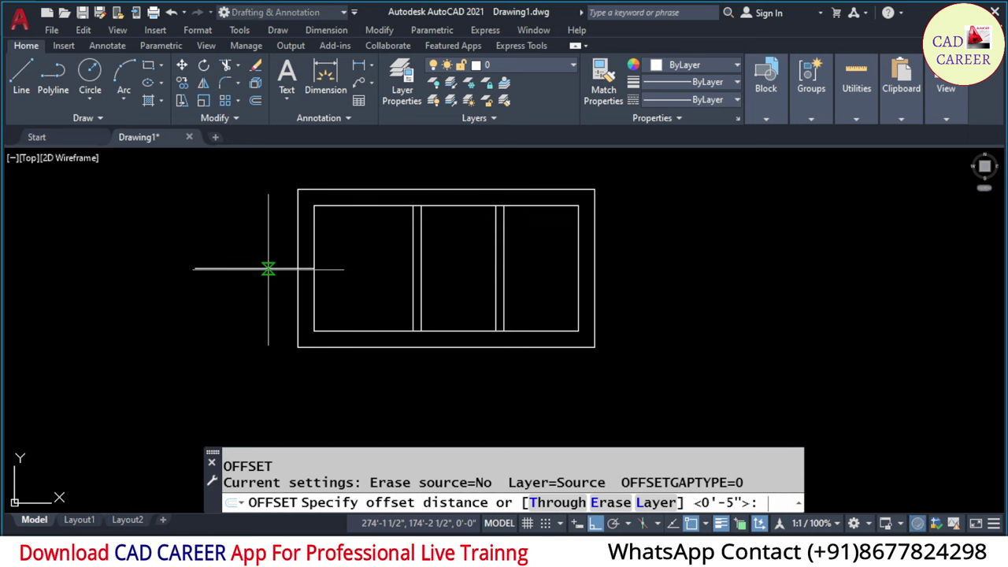
{"action": "key", "text": "Return"}
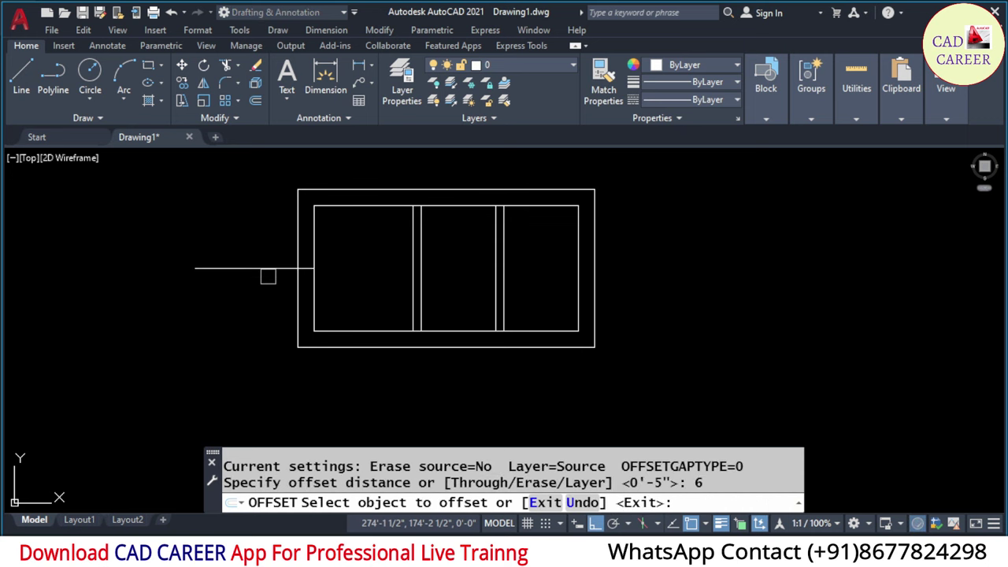
{"action": "left_click", "coordinate": [263, 268]}
{"action": "left_click", "coordinate": [249, 303]}
{"action": "key", "text": "Escape"}
{"action": "key", "text": "Escape"}
- Extend the upper pipe line's right end by 12
{"action": "scroll", "coordinate": [275, 266], "scroll_direction": "up", "scroll_amount": 2}
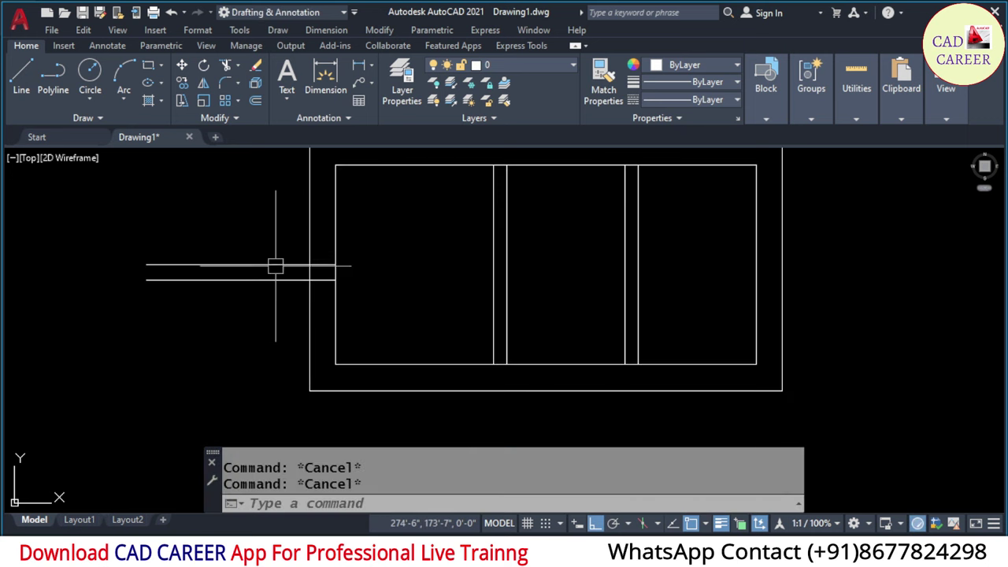
{"action": "left_click", "coordinate": [285, 248]}
{"action": "left_click", "coordinate": [254, 270]}
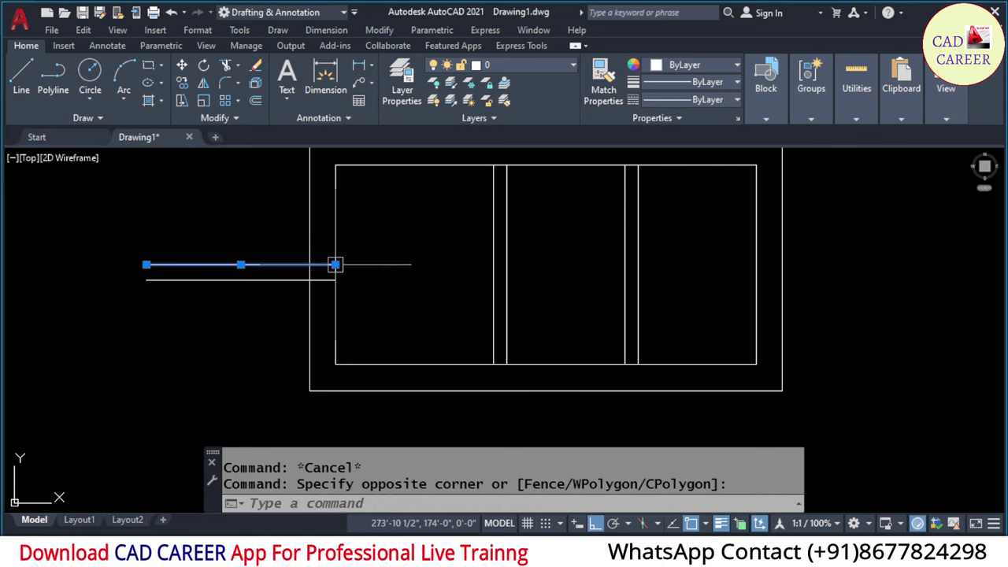
{"action": "left_click", "coordinate": [334, 264]}
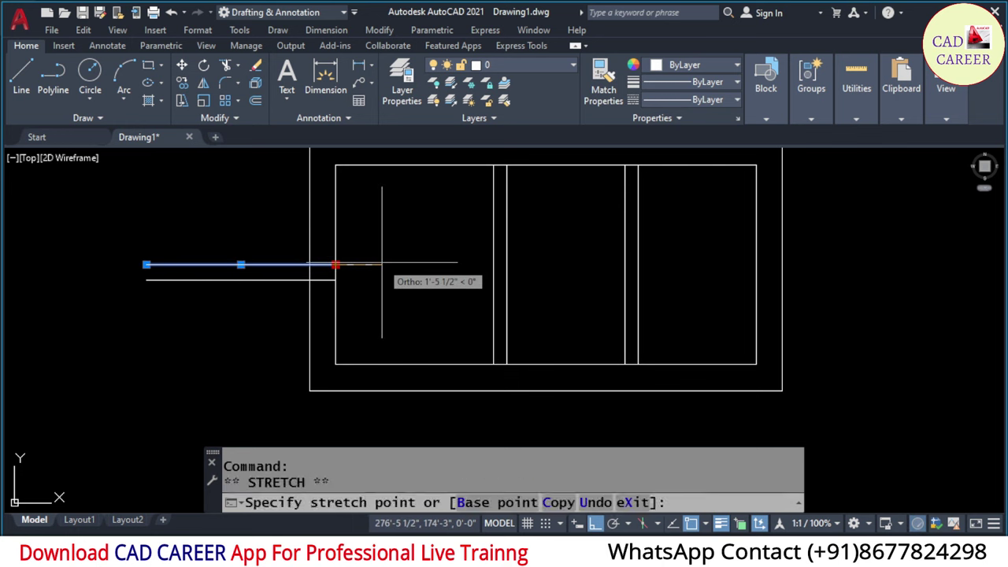
{"action": "type", "text": "12"}
{"action": "key", "text": "Return"}
{"action": "key", "text": "Escape"}
{"action": "key", "text": "Escape"}
- Extend the lower pipe line's right end by 12 as well
{"action": "left_click", "coordinate": [307, 281]}
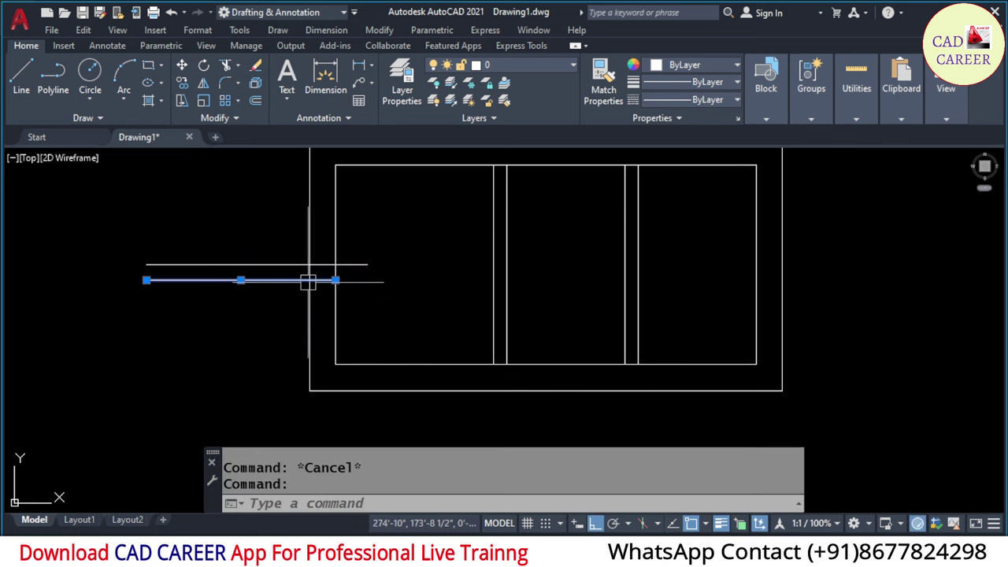
{"action": "left_click", "coordinate": [335, 281]}
{"action": "type", "text": "12"}
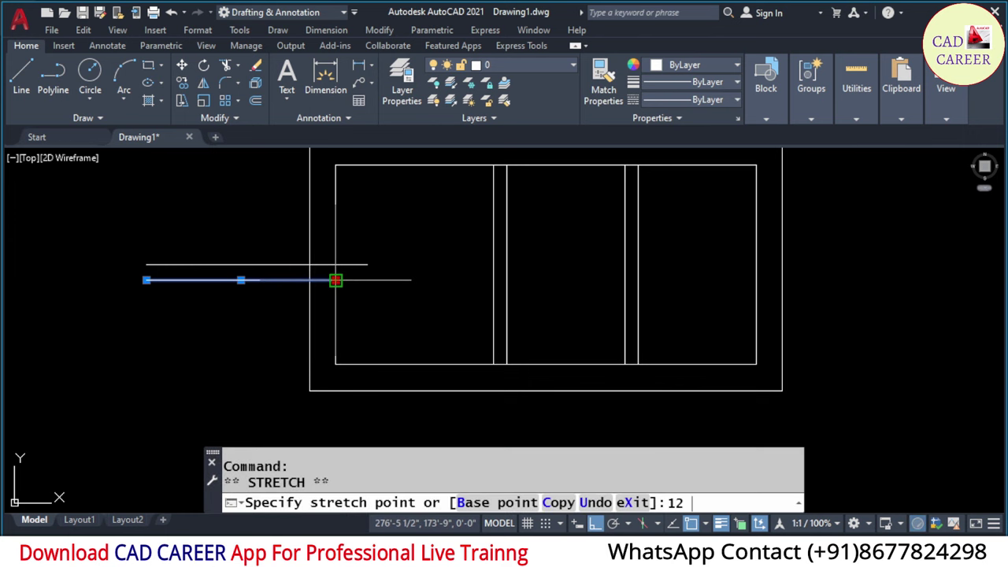
{"action": "key", "text": "Return"}
{"action": "key", "text": "Escape"}
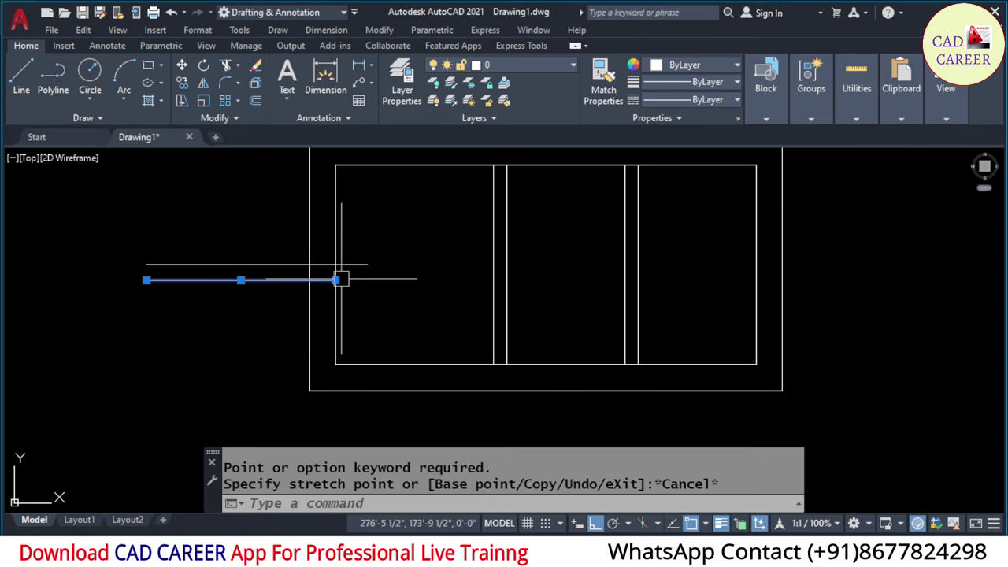
{"action": "left_click", "coordinate": [336, 281]}
{"action": "type", "text": "12"}
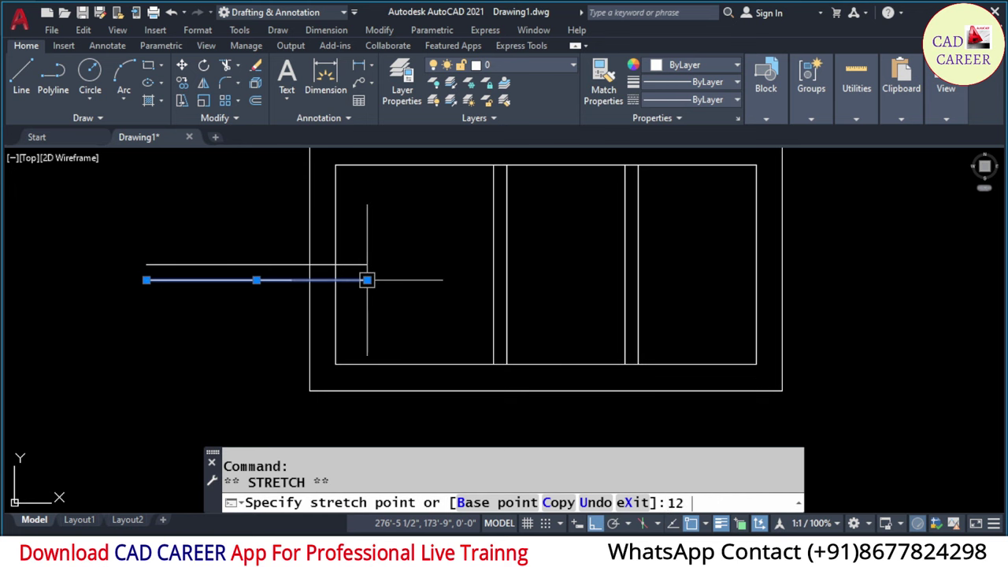
{"action": "key", "text": "Escape"}
{"action": "key", "text": "Escape"}
- Draw a three-point arc across the pipe's open left end
{"action": "left_click", "coordinate": [21, 79]}
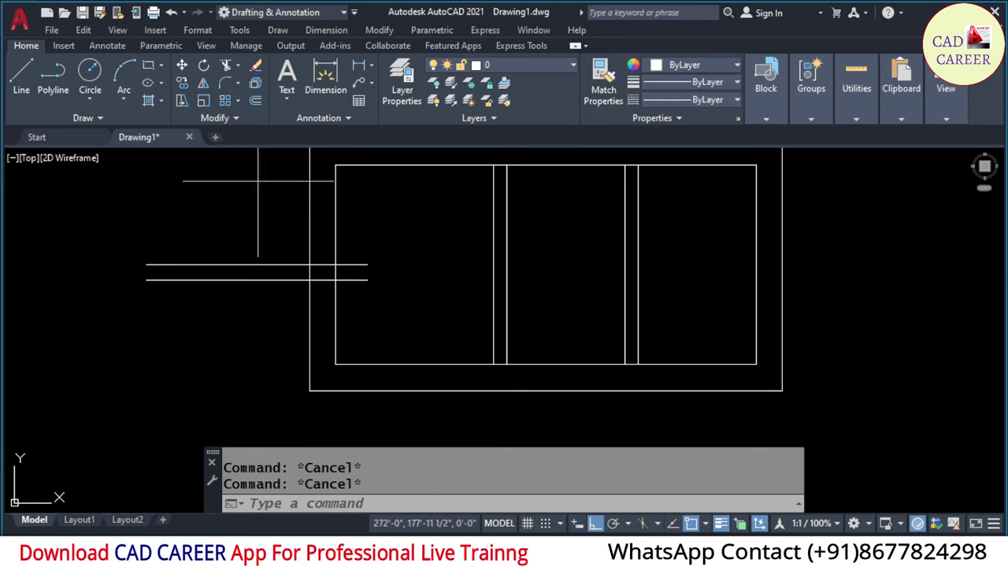
{"action": "scroll", "coordinate": [343, 255], "scroll_direction": "up", "scroll_amount": 4}
{"action": "left_click", "coordinate": [371, 291]}
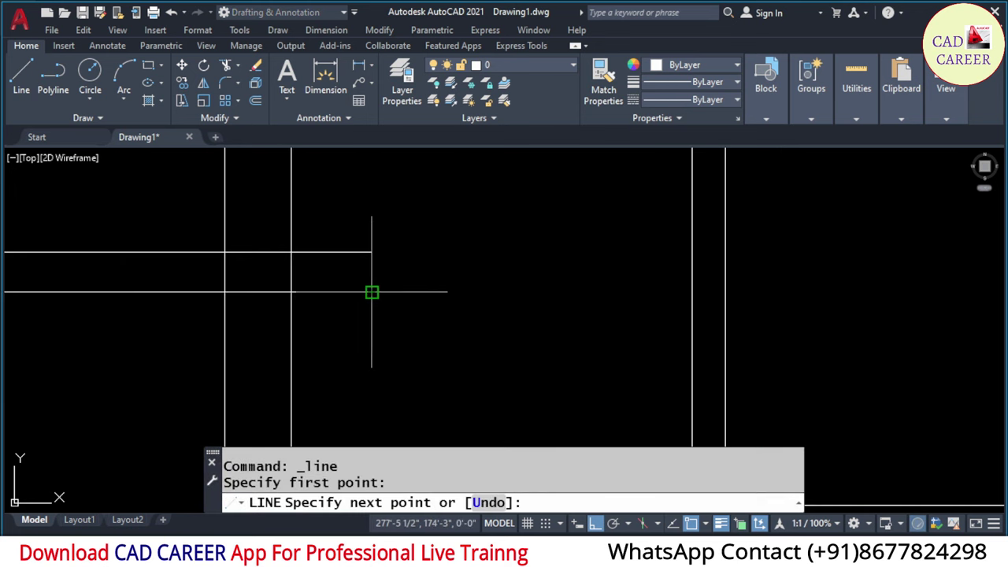
{"action": "key", "text": "Escape"}
{"action": "key", "text": "Escape"}
{"action": "scroll", "coordinate": [386, 280], "scroll_direction": "down", "scroll_amount": 4}
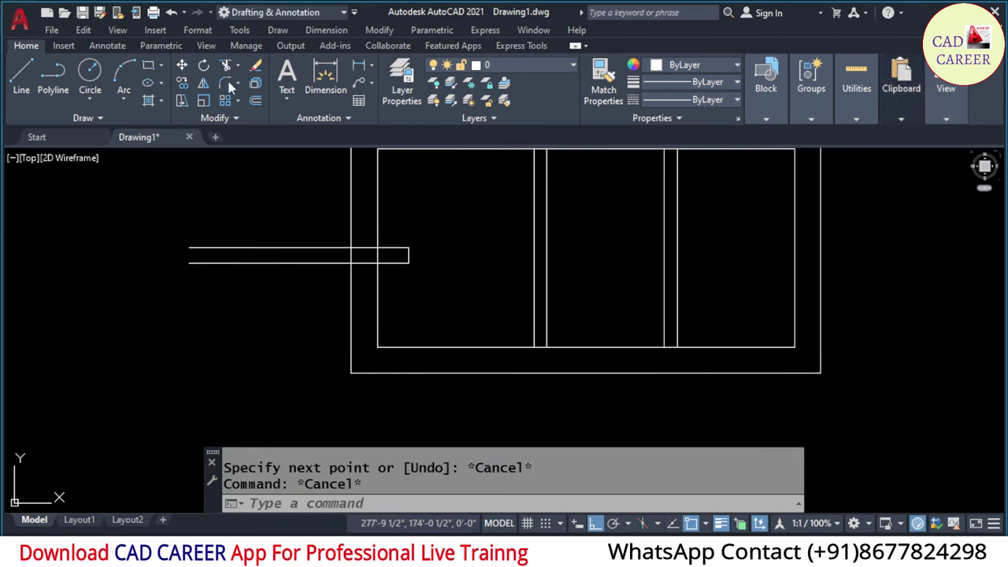
{"action": "left_click", "coordinate": [123, 86]}
{"action": "scroll", "coordinate": [173, 266], "scroll_direction": "up", "scroll_amount": 2}
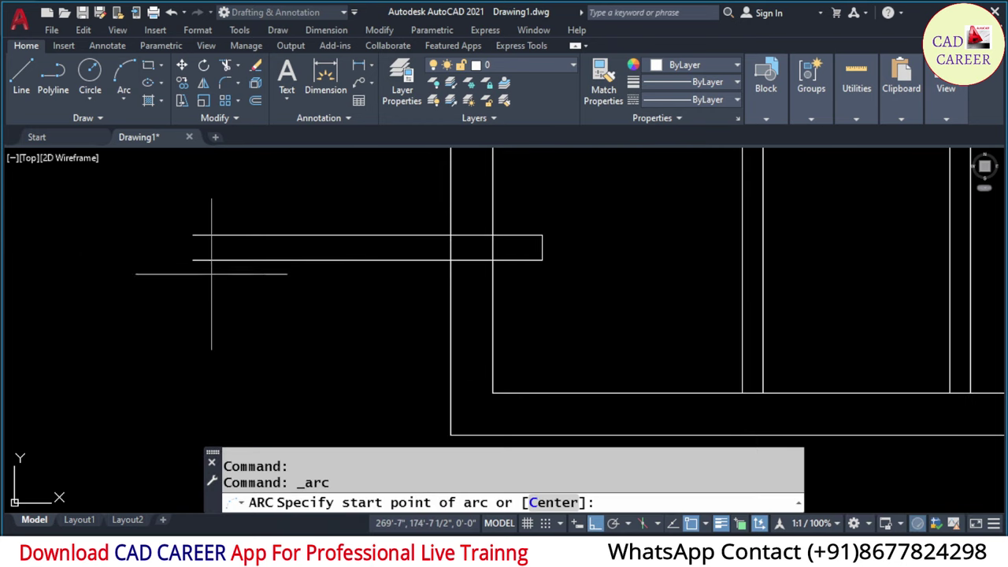
{"action": "scroll", "coordinate": [193, 235], "scroll_direction": "up", "scroll_amount": 4}
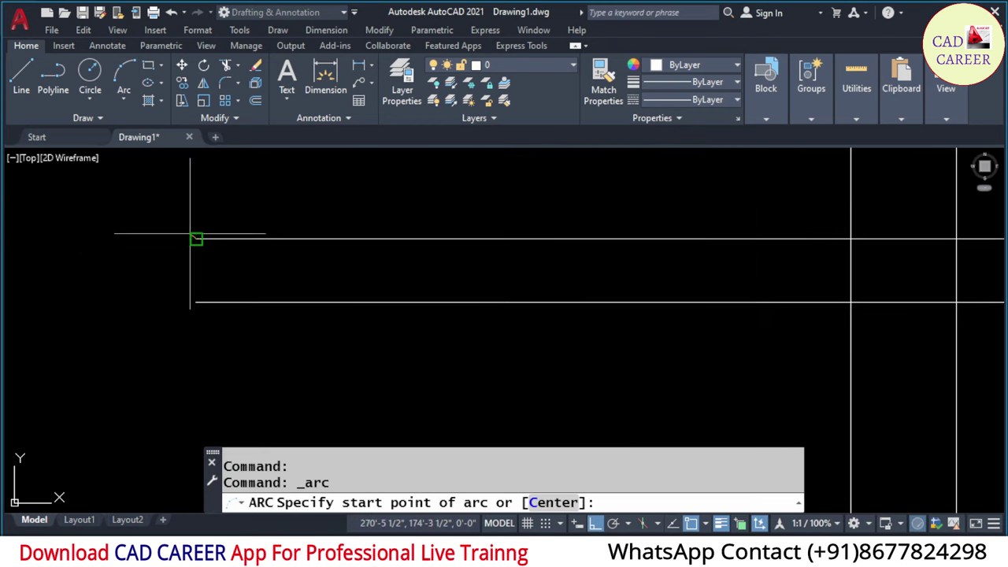
{"action": "left_click", "coordinate": [196, 239]}
{"action": "left_click", "coordinate": [207, 268]}
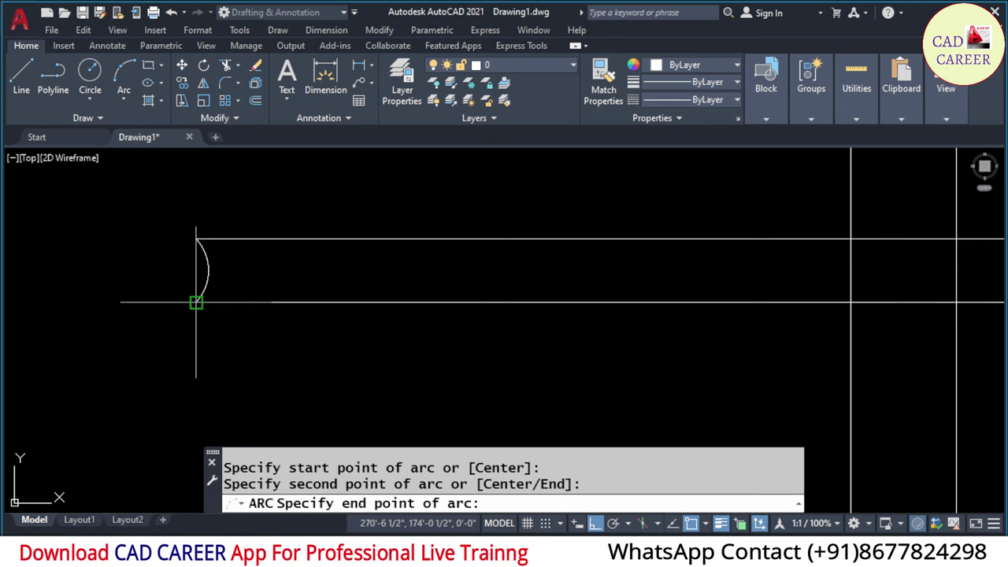
{"action": "left_click", "coordinate": [196, 302]}
- Mirror the arc about its end points to give the pipe a rounded open end
{"action": "left_click", "coordinate": [203, 269]}
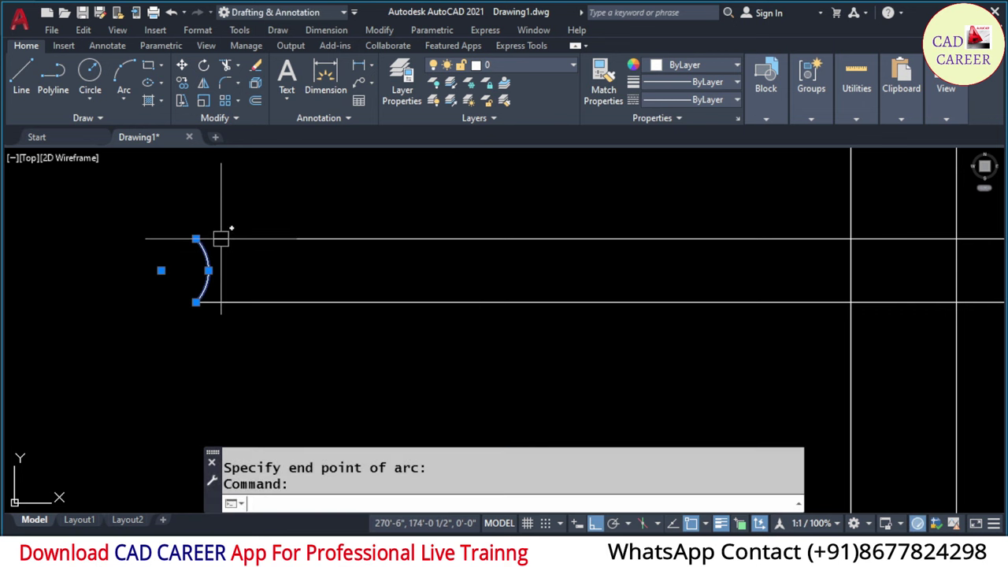
{"action": "type", "text": "MI"}
{"action": "key", "text": "Return"}
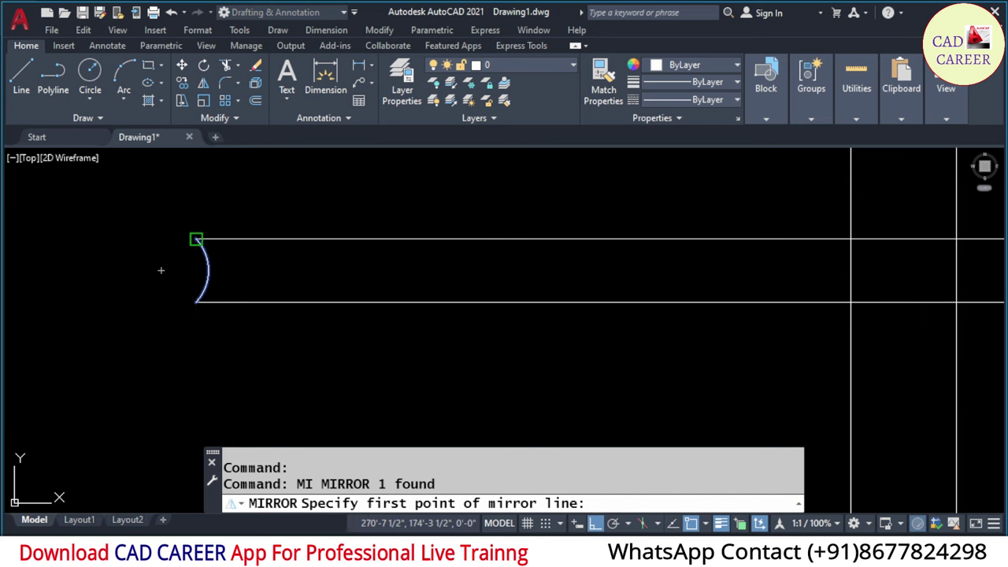
{"action": "left_click", "coordinate": [196, 239]}
{"action": "left_click", "coordinate": [191, 341]}
{"action": "key", "text": "Return"}
{"action": "scroll", "coordinate": [275, 299], "scroll_direction": "down", "scroll_amount": 3}
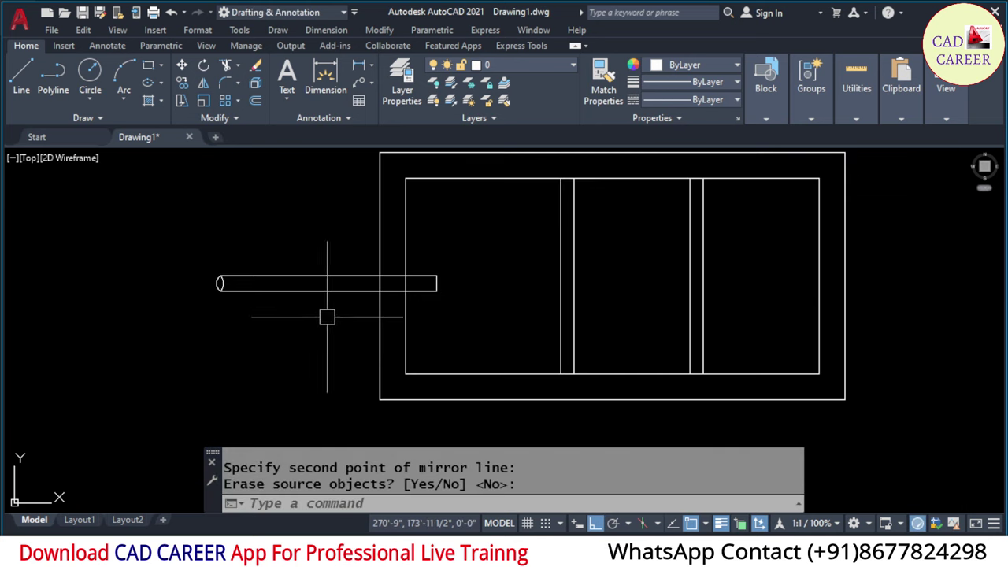
{"action": "mouse_move", "coordinate": [277, 316]}
{"action": "middle_mouse_down"}
{"action": "mouse_move", "coordinate": [247, 321]}
{"action": "mouse_move", "coordinate": [269, 327]}
{"action": "middle_mouse_up"}
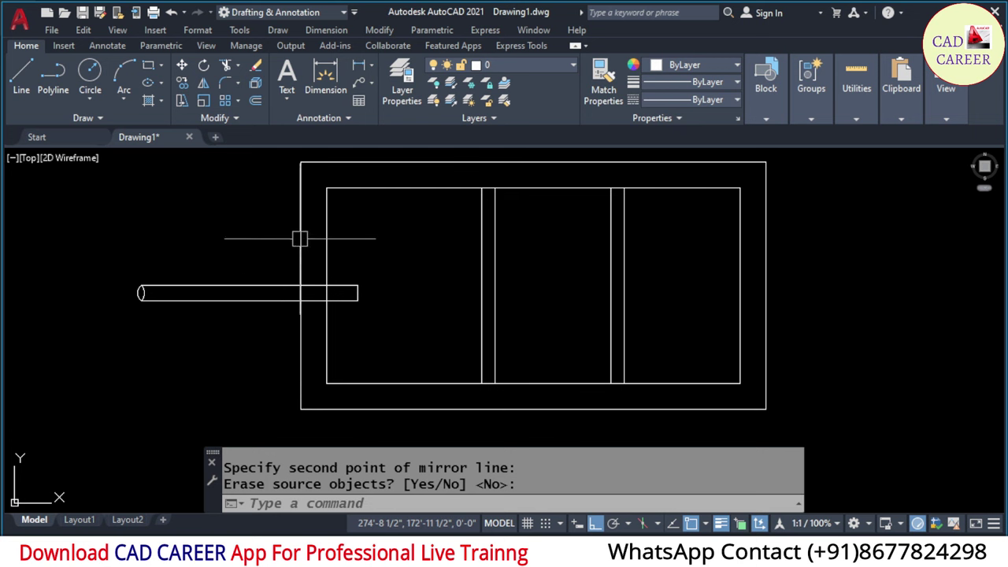
{"action": "scroll", "coordinate": [292, 240], "scroll_direction": "down", "scroll_amount": 2}
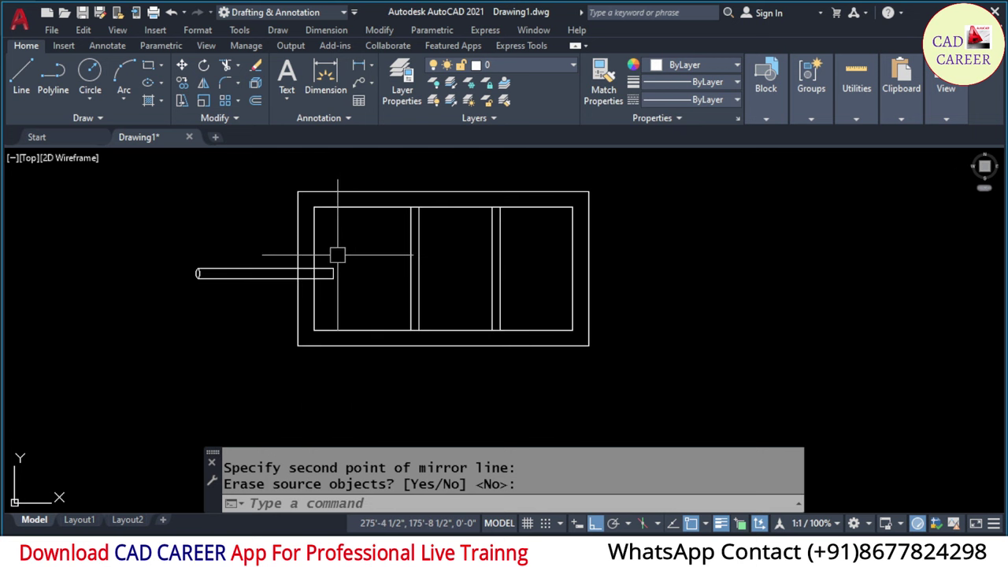
{"action": "middle_click_drag", "start_coordinate": [337, 254], "coordinate": [294, 266]}
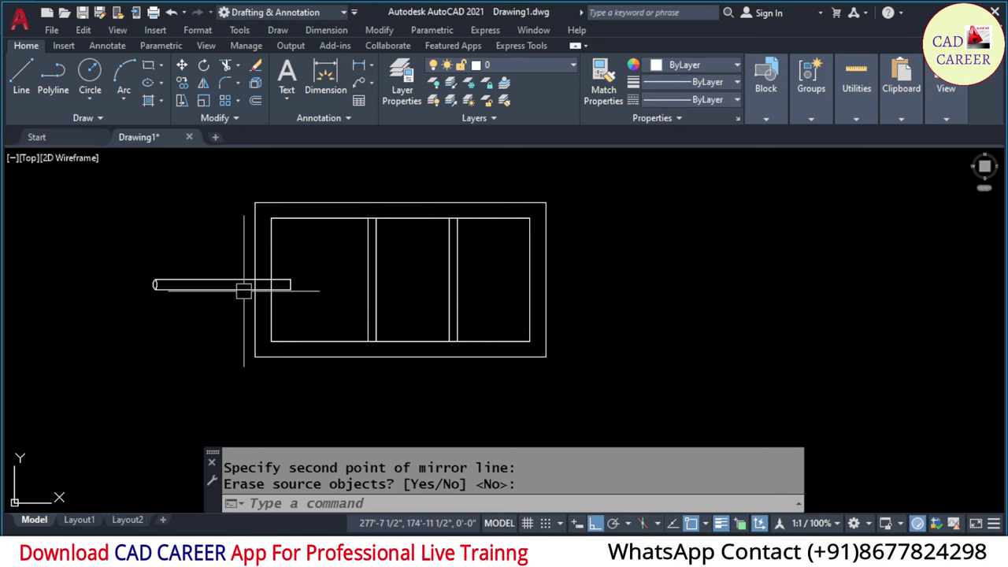
- Mirror the left pipe about a vertical axis through the tank's top centre, keeping the original
{"action": "left_click", "coordinate": [126, 310]}
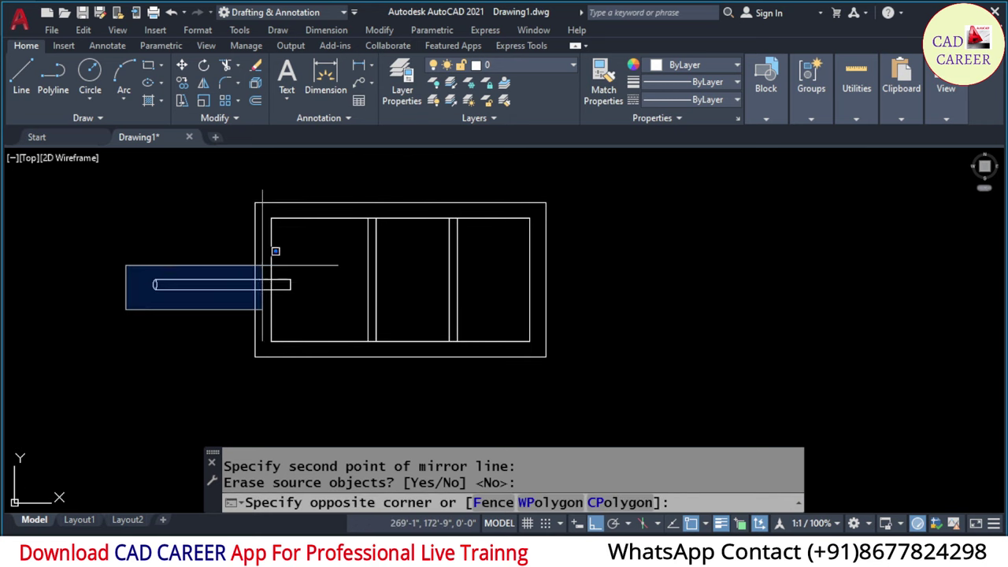
{"action": "left_click", "coordinate": [297, 258]}
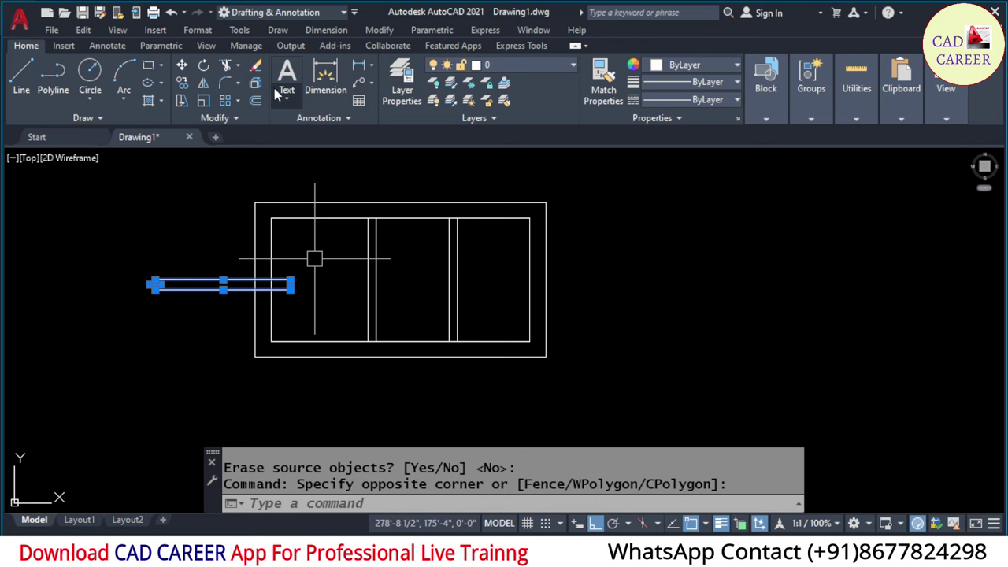
{"action": "left_click", "coordinate": [204, 83]}
{"action": "left_click", "coordinate": [400, 203]}
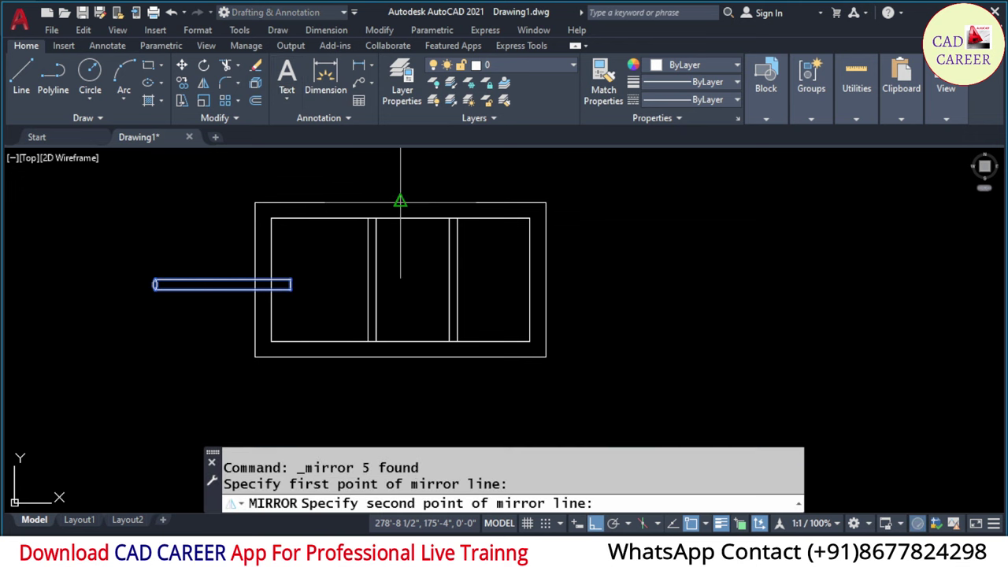
{"action": "left_click", "coordinate": [398, 384]}
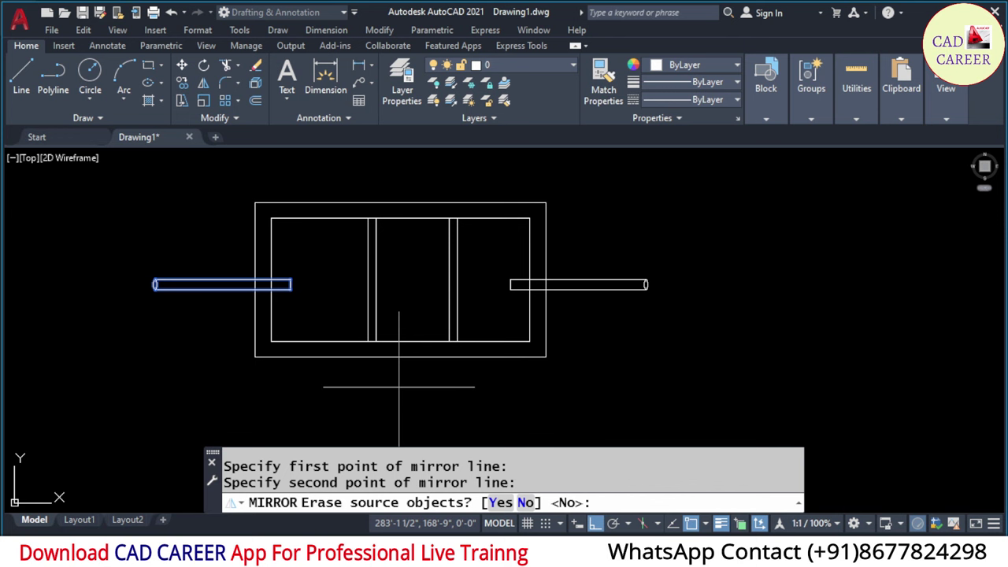
{"action": "key", "text": "Return"}
{"action": "key", "text": "Escape"}
{"action": "key", "text": "Escape"}
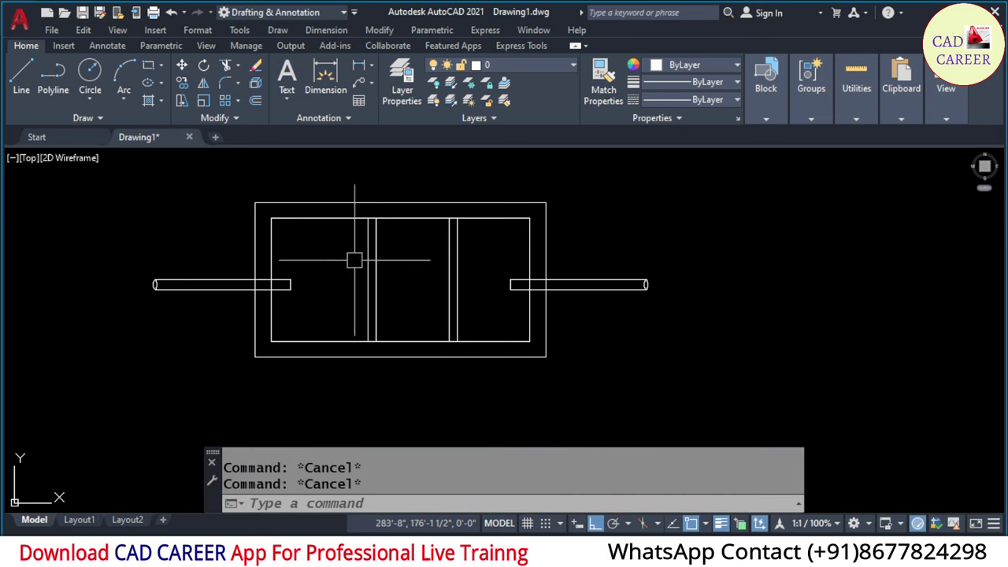
{"action": "middle_click_drag", "start_coordinate": [354, 223], "coordinate": [371, 213]}
{"action": "middle_click_drag", "start_coordinate": [407, 254], "coordinate": [331, 251]}
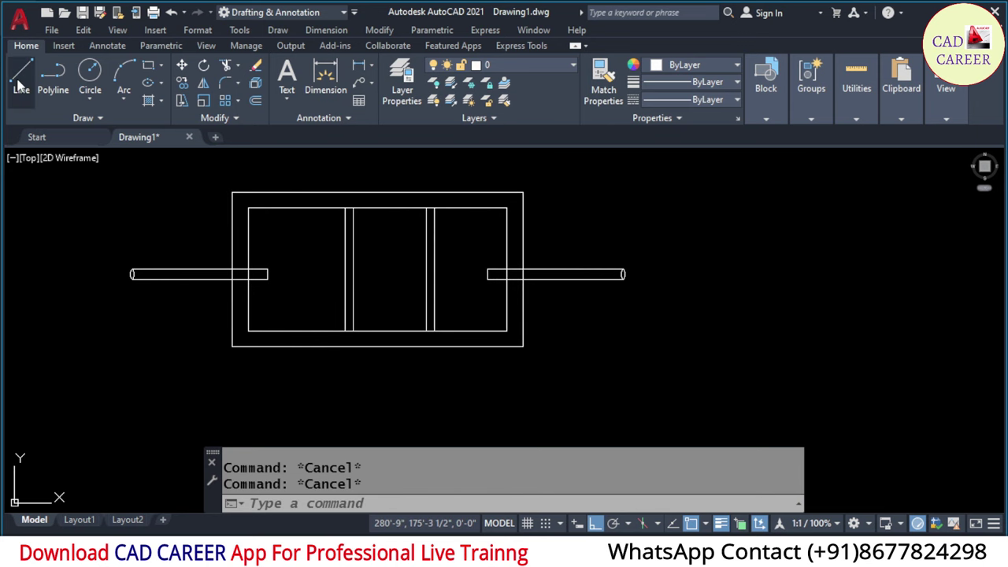
- Draw a short line across the left partition wall
{"action": "type", "text": "l"}
{"action": "key", "text": "Return"}
{"action": "scroll", "coordinate": [327, 257], "scroll_direction": "up", "scroll_amount": 2}
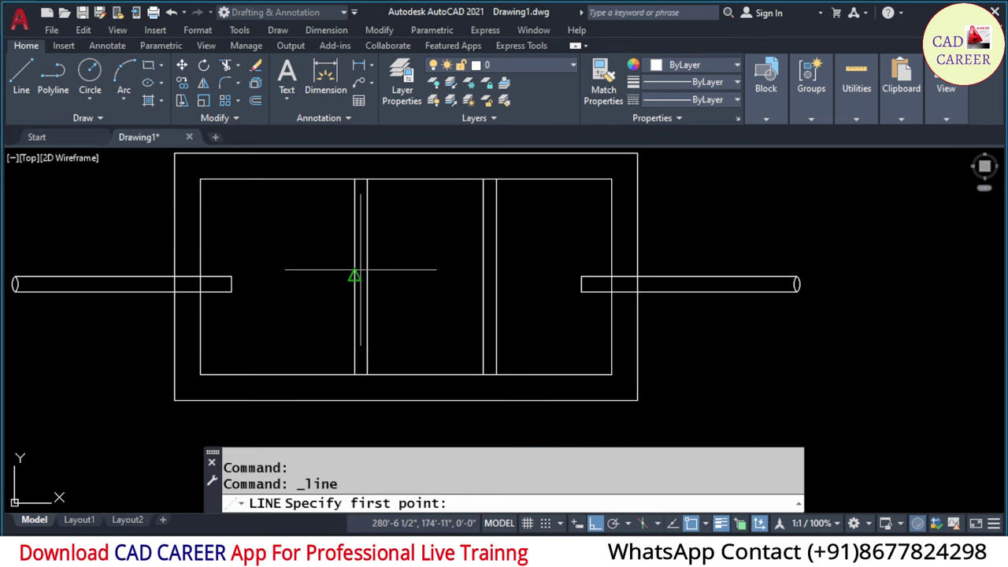
{"action": "left_click", "coordinate": [354, 275]}
{"action": "left_click", "coordinate": [366, 277]}
{"action": "key", "text": "Escape"}
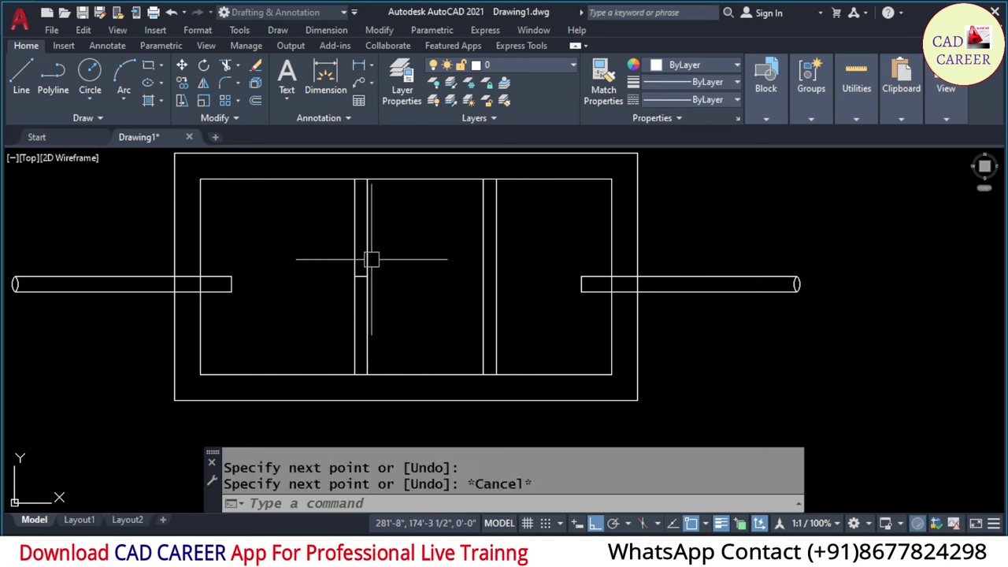
{"action": "key", "text": "Escape"}
{"action": "key", "text": "Escape"}
- Check the left partition's 6'-4" length with a temporary linear dimension
{"action": "left_click", "coordinate": [359, 66]}
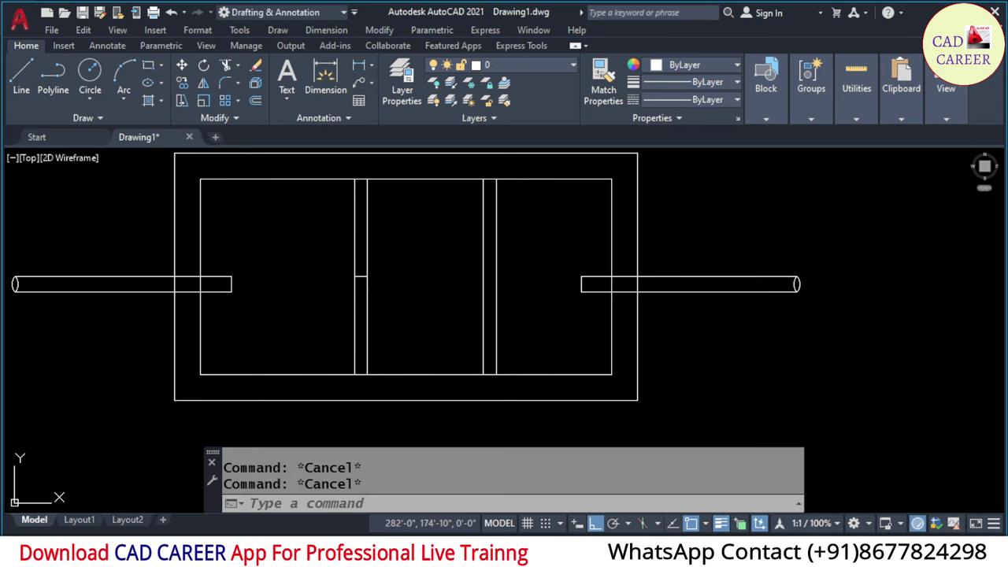
{"action": "left_click", "coordinate": [354, 180]}
{"action": "left_click", "coordinate": [354, 374]}
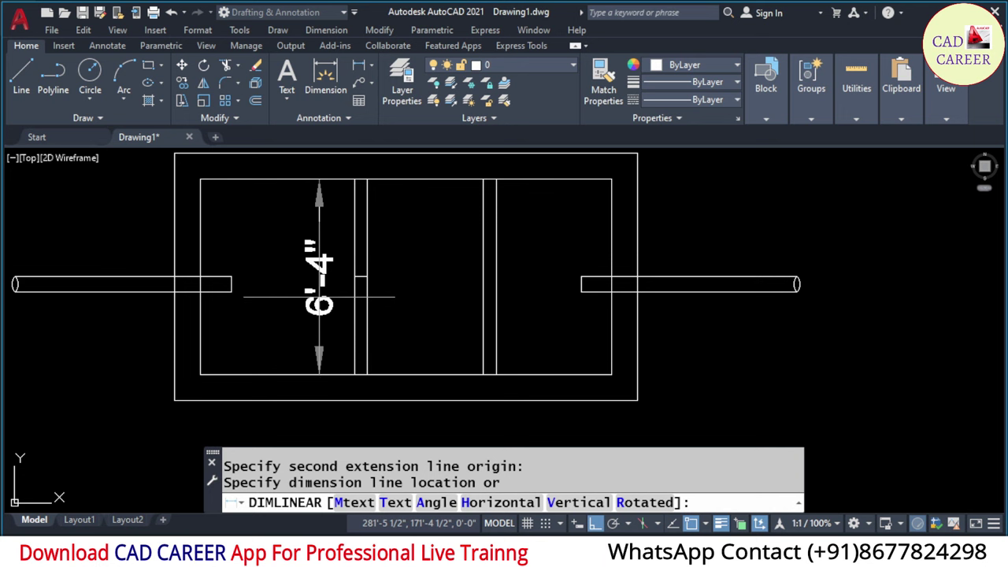
{"action": "key", "text": "Escape"}
- Offset the partition lines 18 to mark the opening's edges
{"action": "type", "text": "o"}
{"action": "key", "text": "Return"}
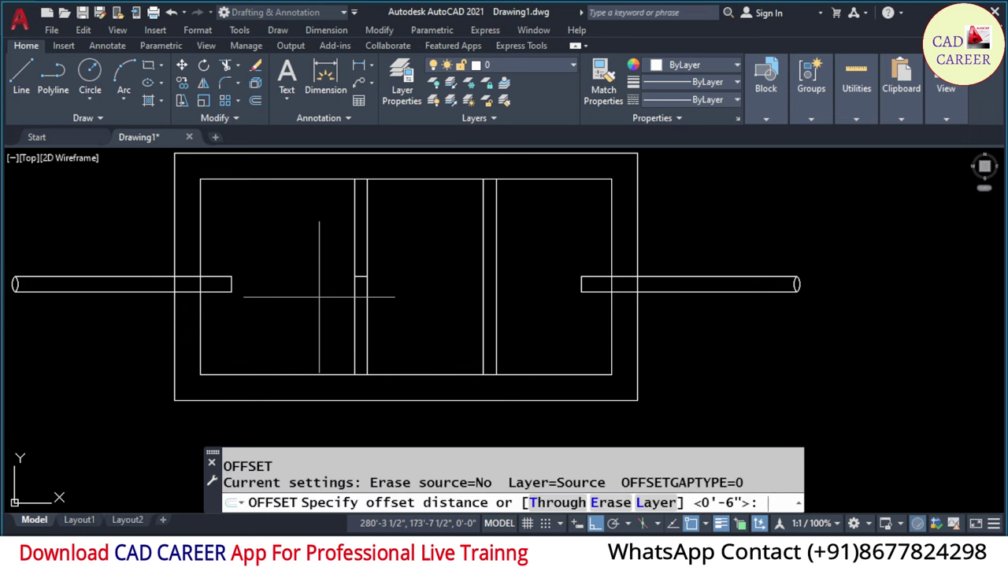
{"action": "key", "text": "Return"}
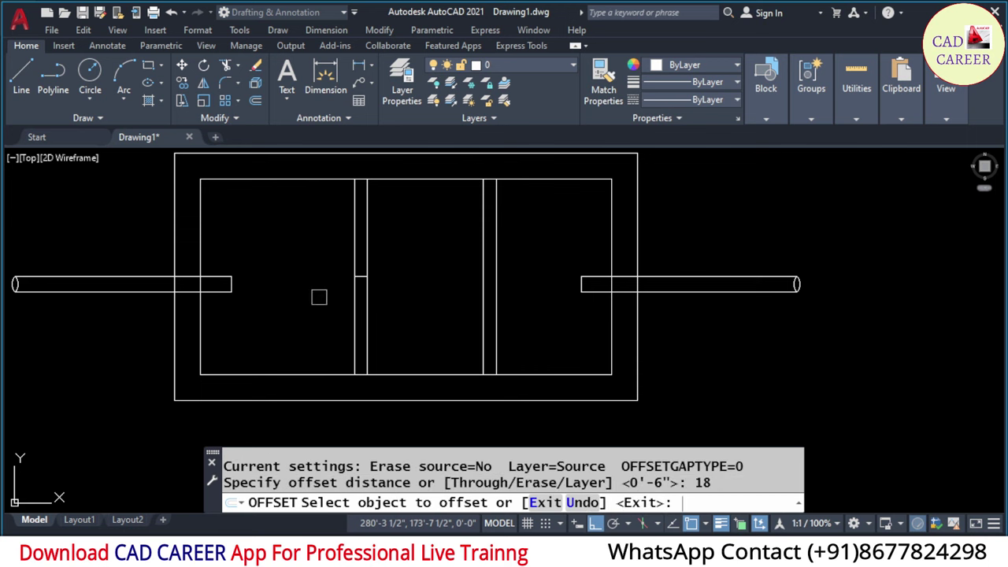
{"action": "scroll", "coordinate": [385, 260], "scroll_direction": "up", "scroll_amount": 4}
{"action": "left_click", "coordinate": [385, 261]}
{"action": "left_click", "coordinate": [387, 331]}
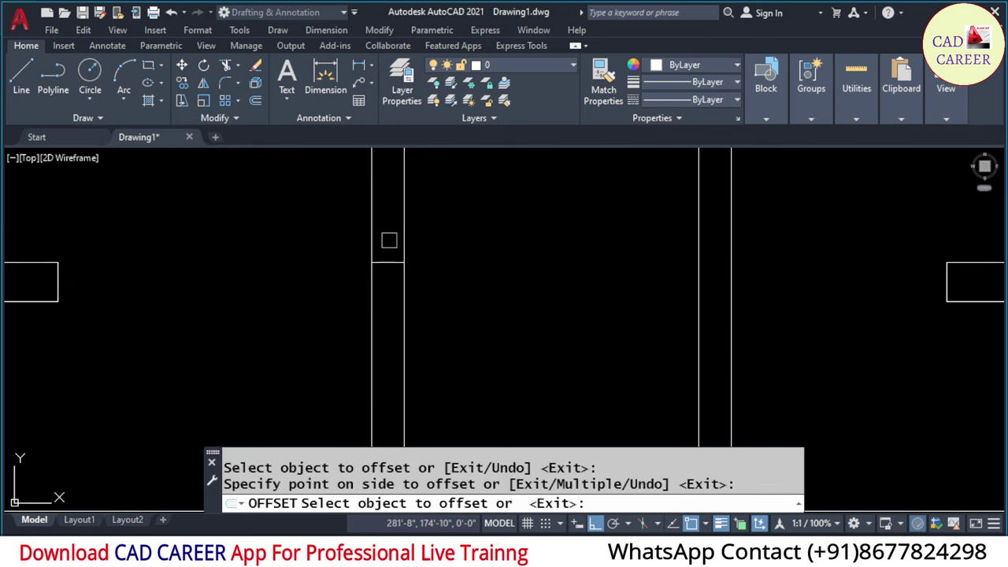
{"action": "left_click", "coordinate": [386, 263]}
{"action": "left_click", "coordinate": [388, 322]}
{"action": "scroll", "coordinate": [307, 307], "scroll_direction": "down", "scroll_amount": 3}
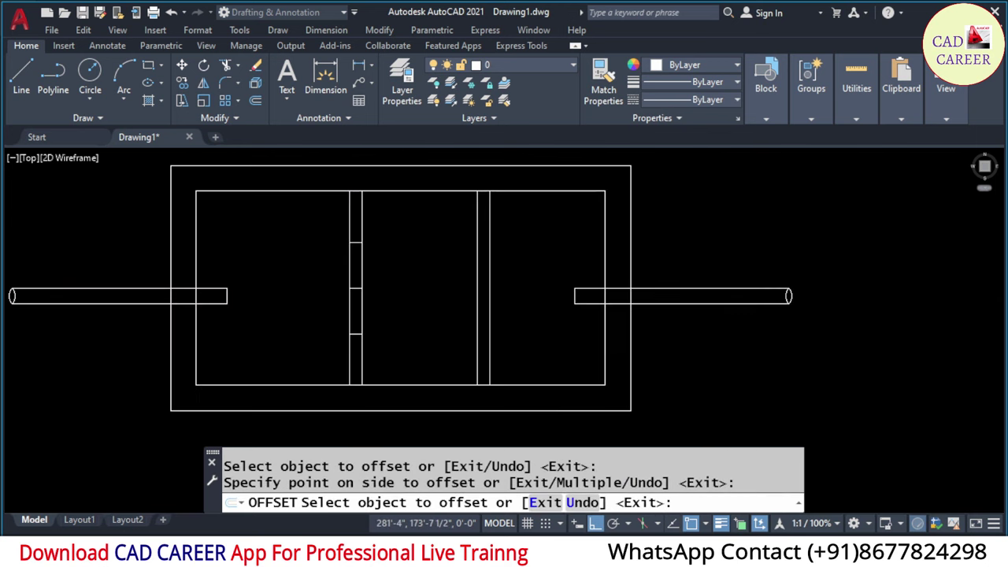
{"action": "scroll", "coordinate": [307, 307], "scroll_direction": "down", "scroll_amount": 2}
{"action": "key", "text": "Escape"}
{"action": "scroll", "coordinate": [307, 307], "scroll_direction": "up", "scroll_amount": 1}
- Erase the stray segment to open the partition wall
{"action": "left_click", "coordinate": [307, 307]}
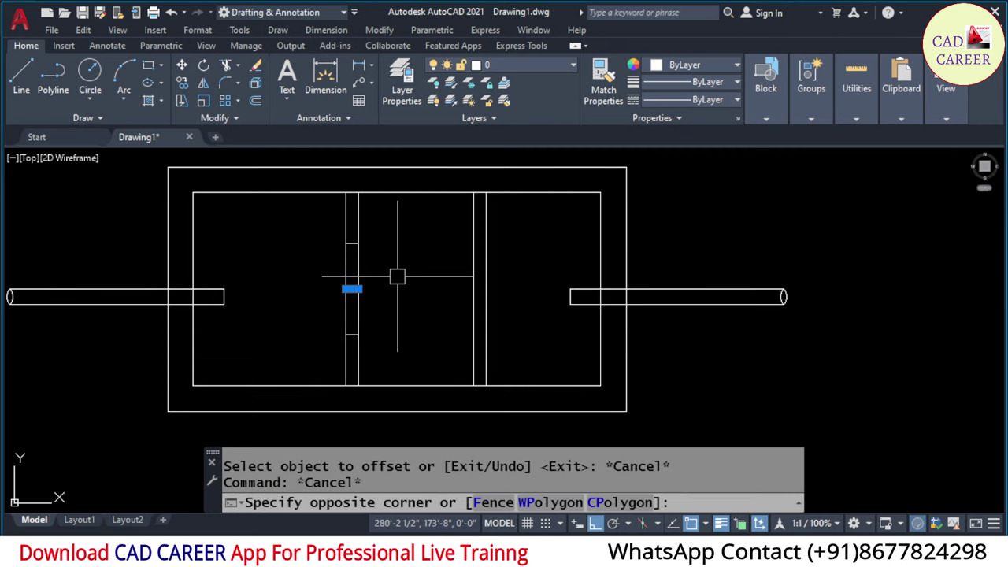
{"action": "left_click", "coordinate": [396, 276]}
{"action": "type", "text": "e"}
{"action": "key", "text": "Return"}
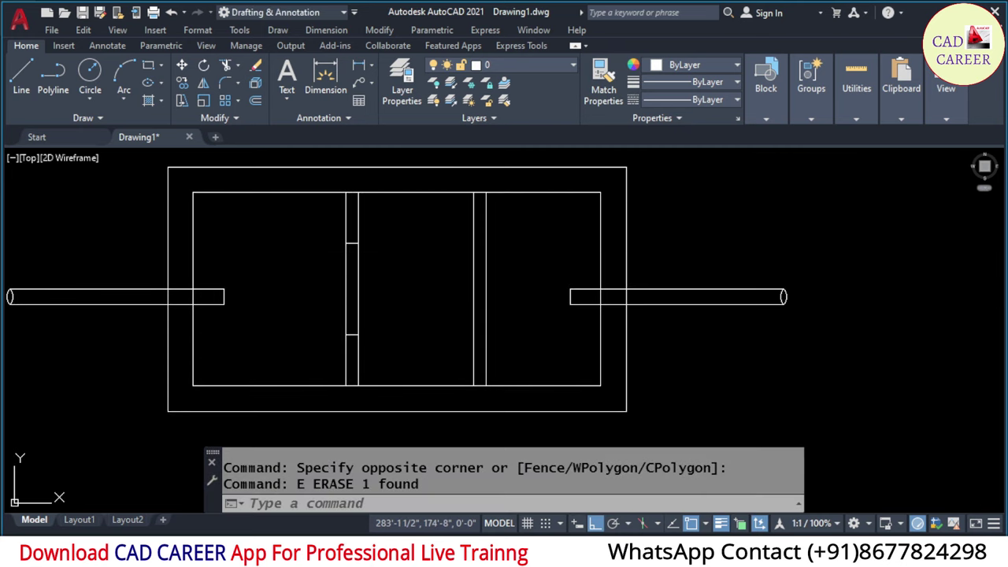
- Draw two crossing diagonal lines to mark the opening with an X
{"action": "left_click", "coordinate": [22, 83]}
{"action": "left_click", "coordinate": [352, 299]}
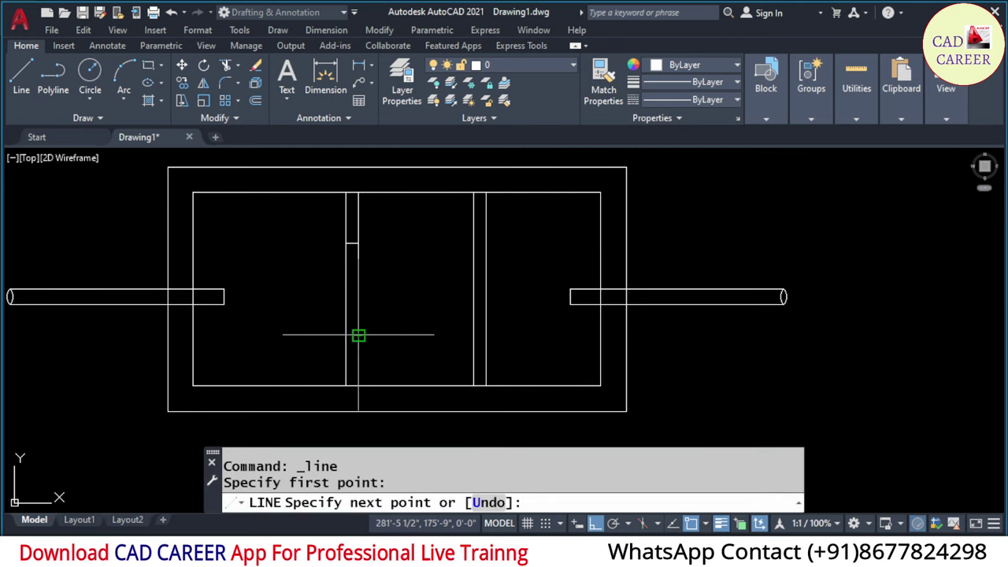
{"action": "left_click", "coordinate": [356, 333]}
{"action": "key", "text": "Escape"}
{"action": "key", "text": "Escape"}
{"action": "key", "text": "Return"}
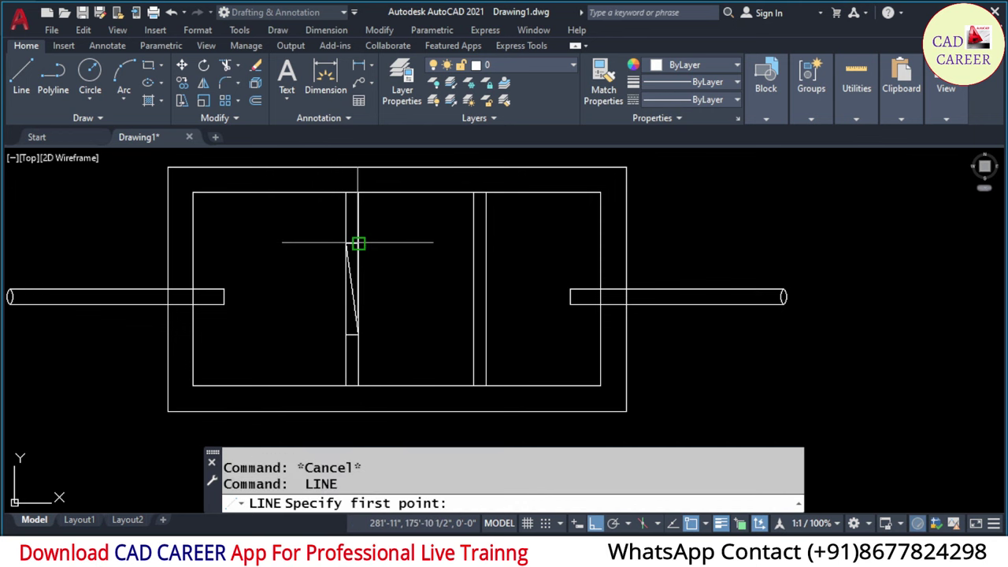
{"action": "left_click", "coordinate": [358, 244]}
{"action": "left_click", "coordinate": [346, 332]}
{"action": "key", "text": "Escape"}
{"action": "key", "text": "Escape"}
{"action": "key", "text": "Escape"}
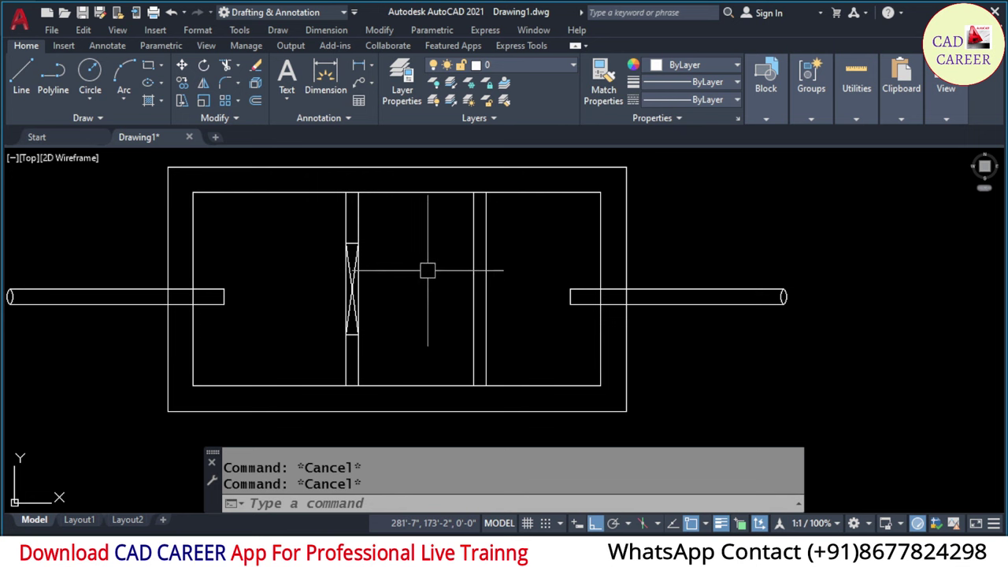
{"action": "scroll", "coordinate": [417, 271], "scroll_direction": "down", "scroll_amount": 2}
{"action": "middle_click_drag", "start_coordinate": [410, 281], "coordinate": [398, 280]}
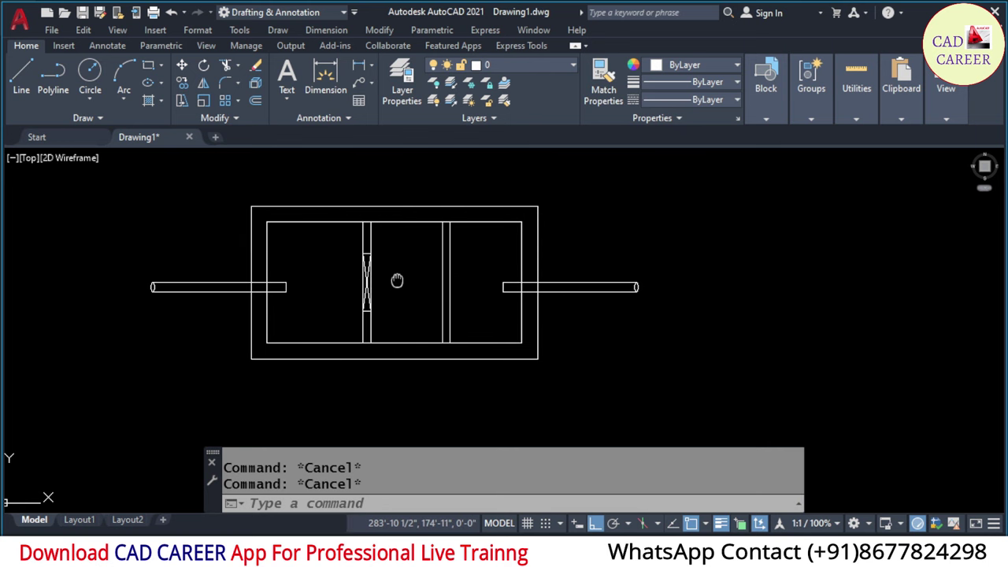
- Hatch the wall bands above and below the pipes and both partitions diagonally at scale 20
{"action": "type", "text": "hatch"}
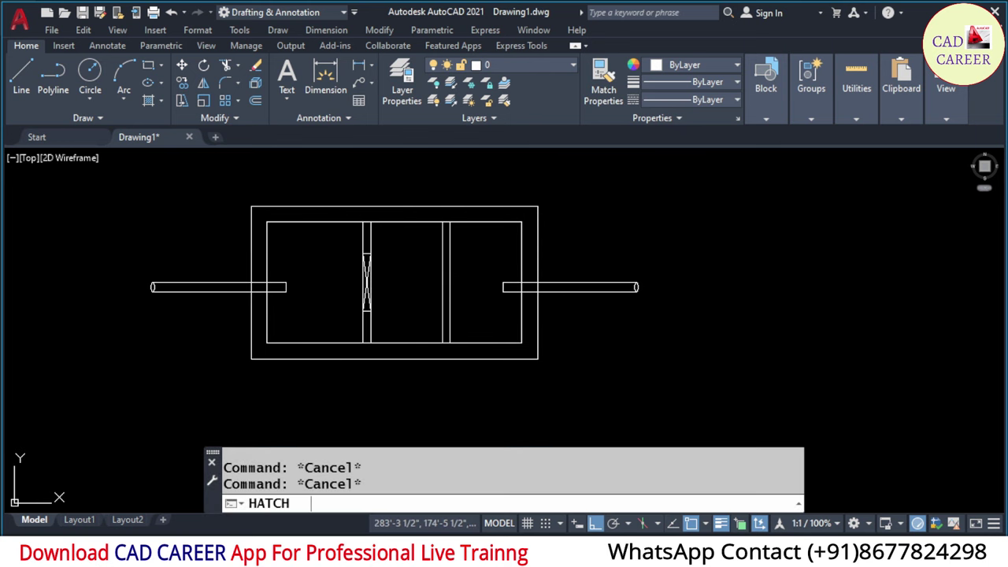
{"action": "key", "text": "Return"}
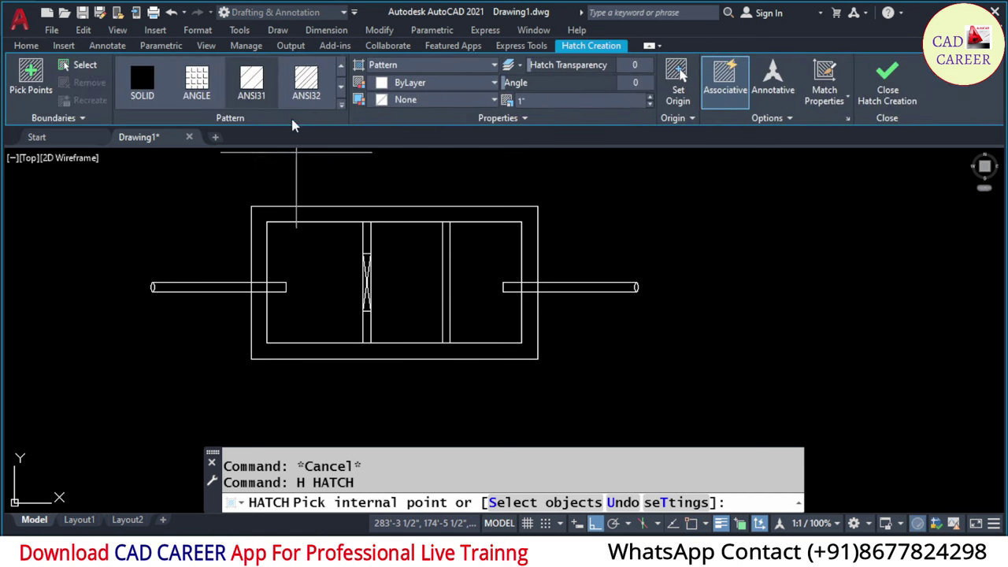
{"action": "left_click", "coordinate": [311, 91]}
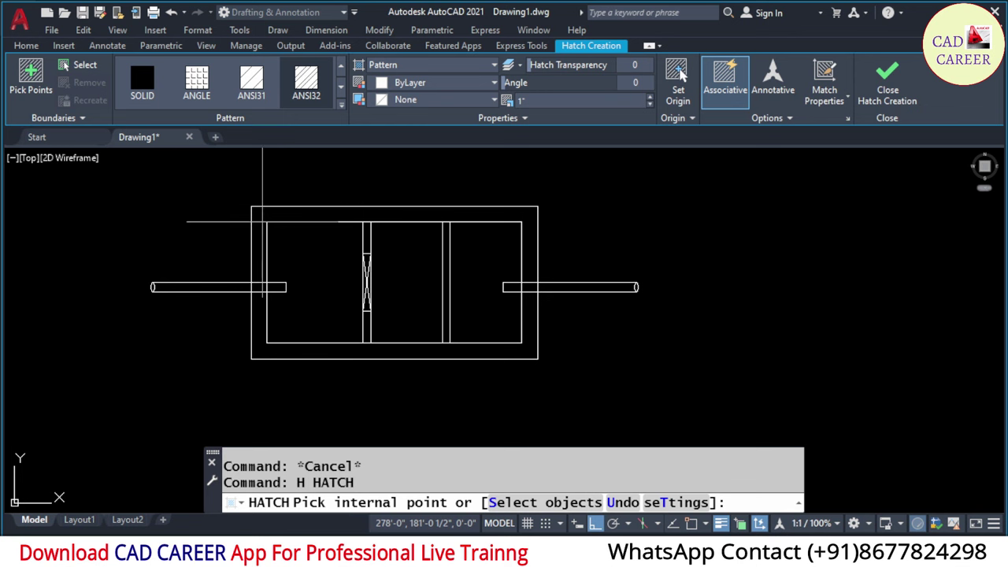
{"action": "left_click", "coordinate": [262, 213]}
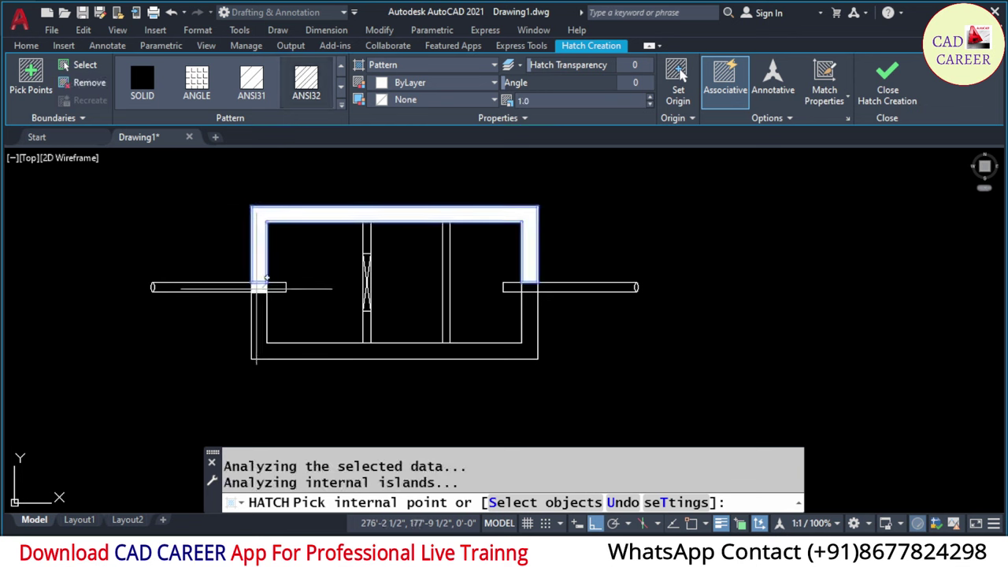
{"action": "scroll", "coordinate": [256, 288], "scroll_direction": "up", "scroll_amount": 2}
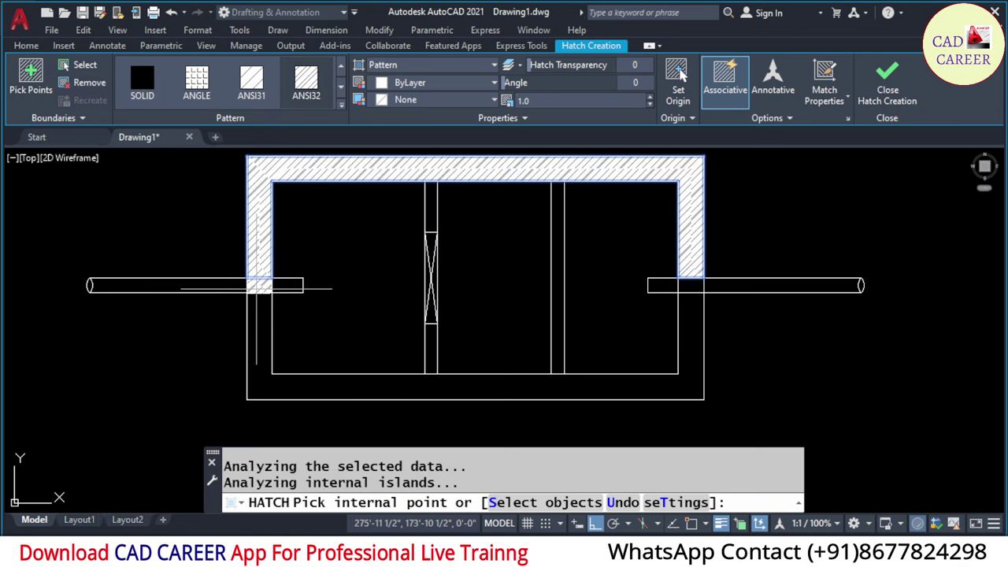
{"action": "left_click", "coordinate": [258, 331]}
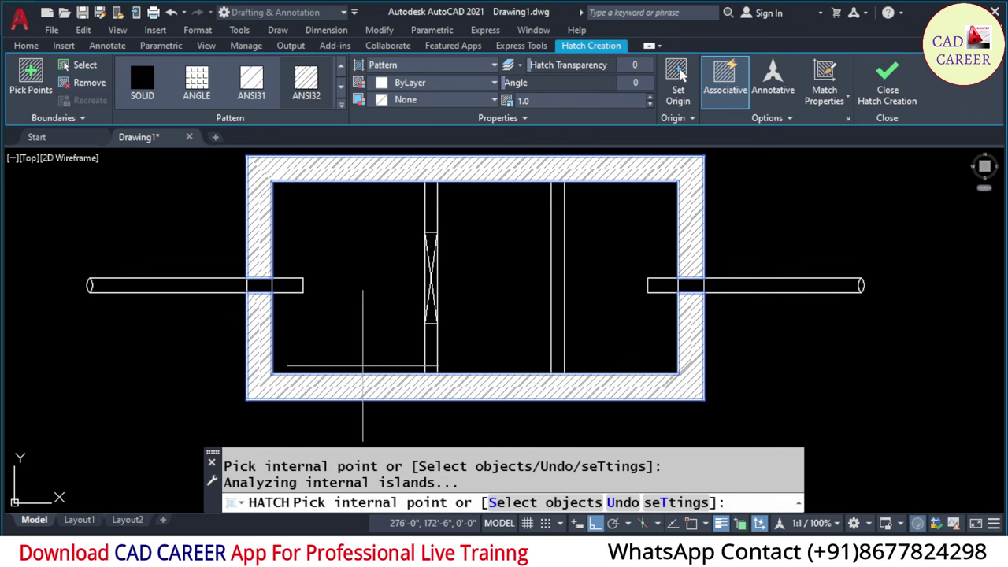
{"action": "left_click", "coordinate": [430, 346]}
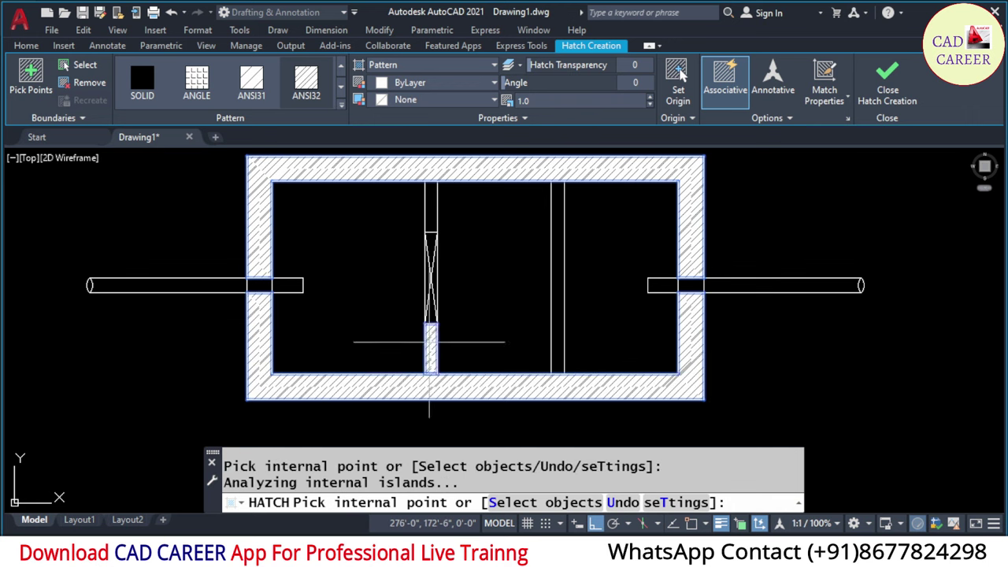
{"action": "left_click", "coordinate": [431, 206]}
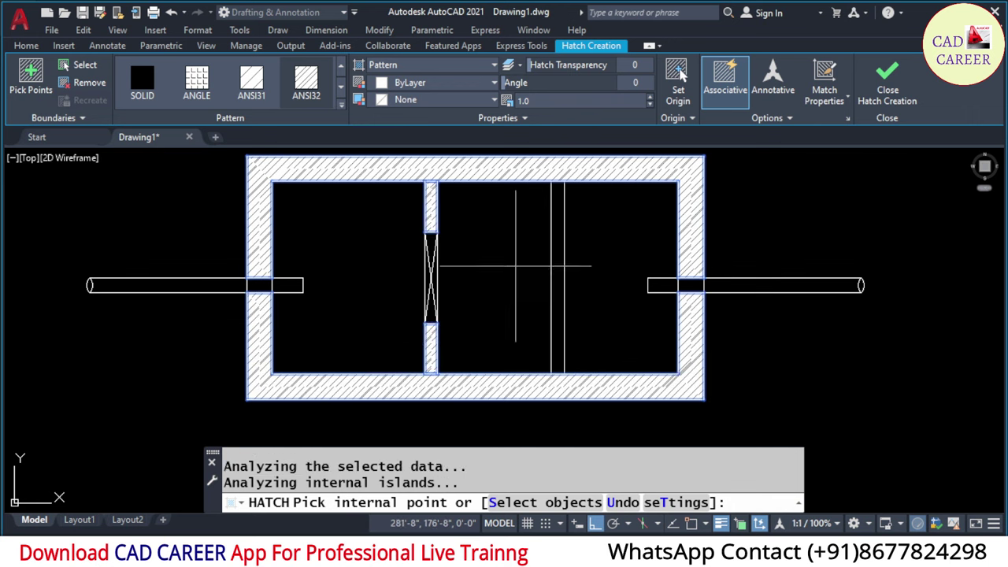
{"action": "left_click", "coordinate": [557, 278]}
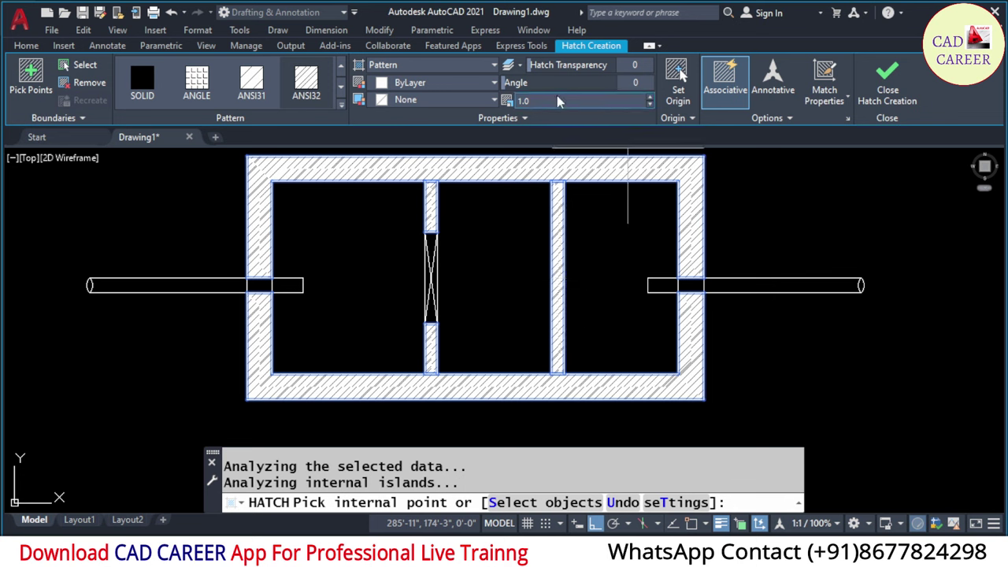
{"action": "left_click", "coordinate": [540, 102]}
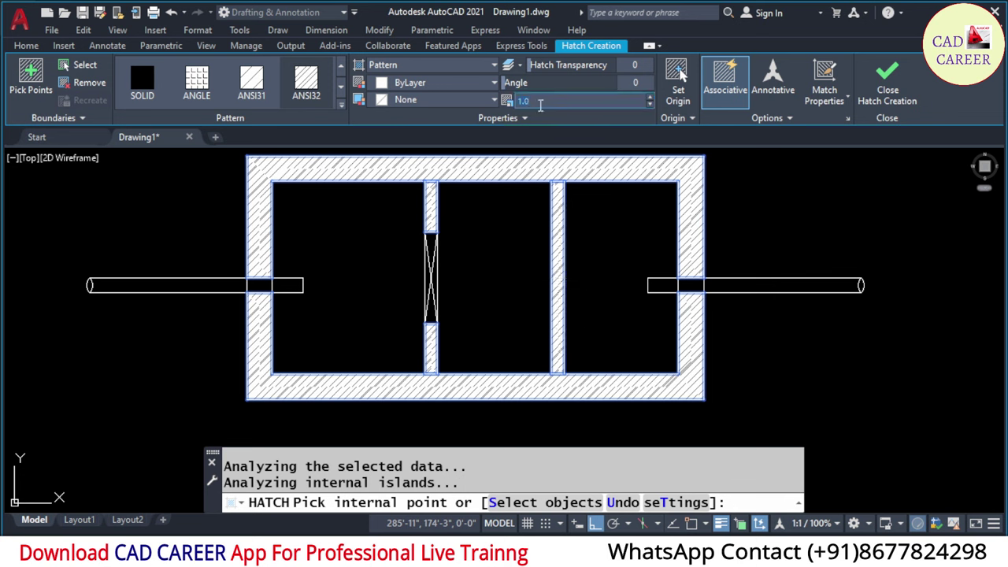
{"action": "type", "text": "20"}
{"action": "key", "text": "Return"}
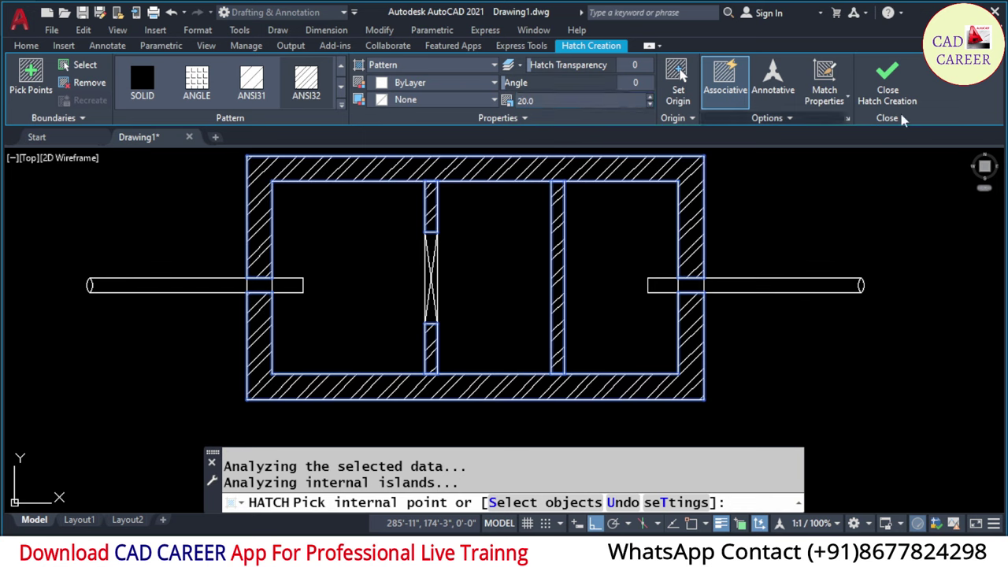
{"action": "left_click", "coordinate": [876, 99]}
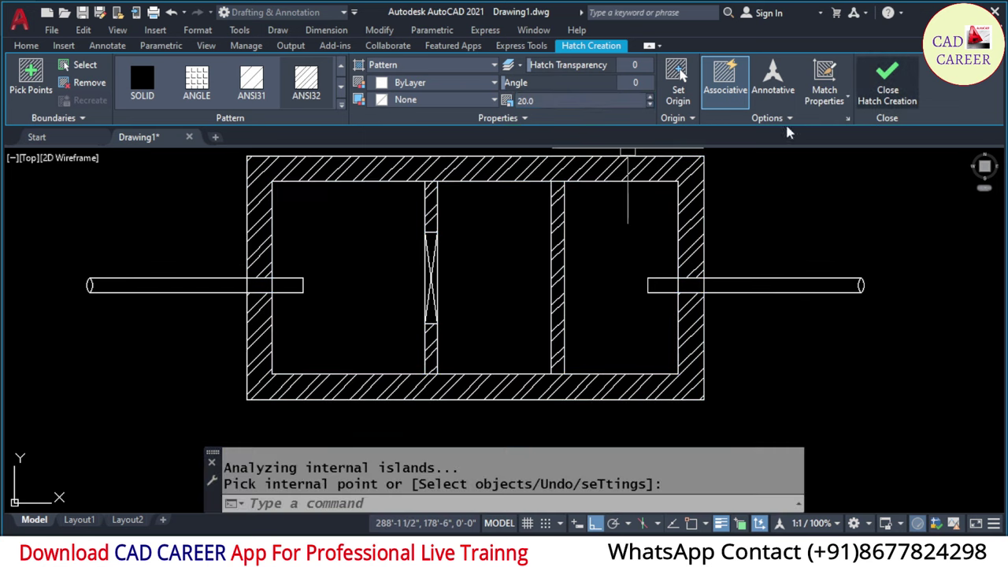
{"action": "scroll", "coordinate": [380, 305], "scroll_direction": "down", "scroll_amount": 4}
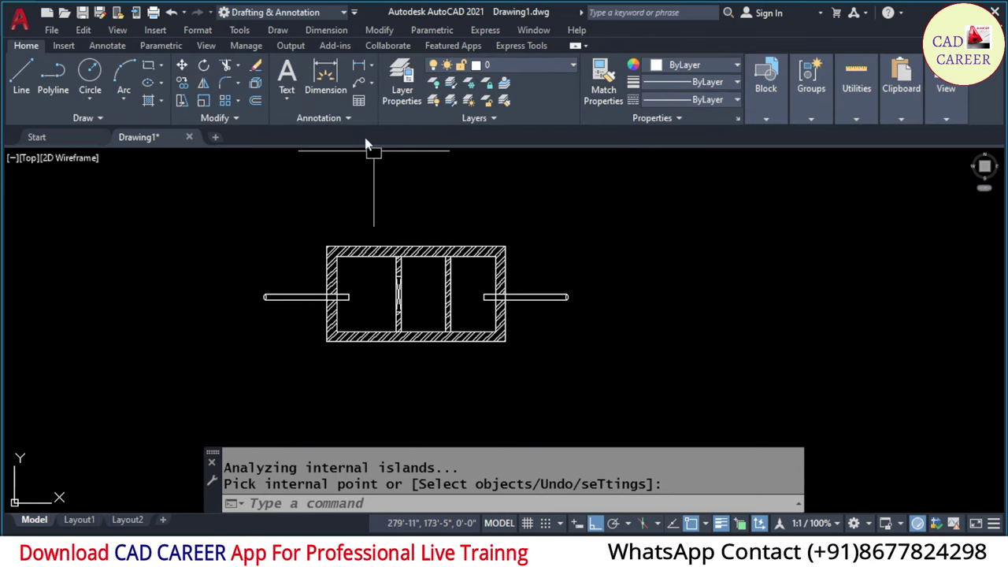
- Make FOOTING the current dimension style
{"action": "left_click", "coordinate": [330, 118]}
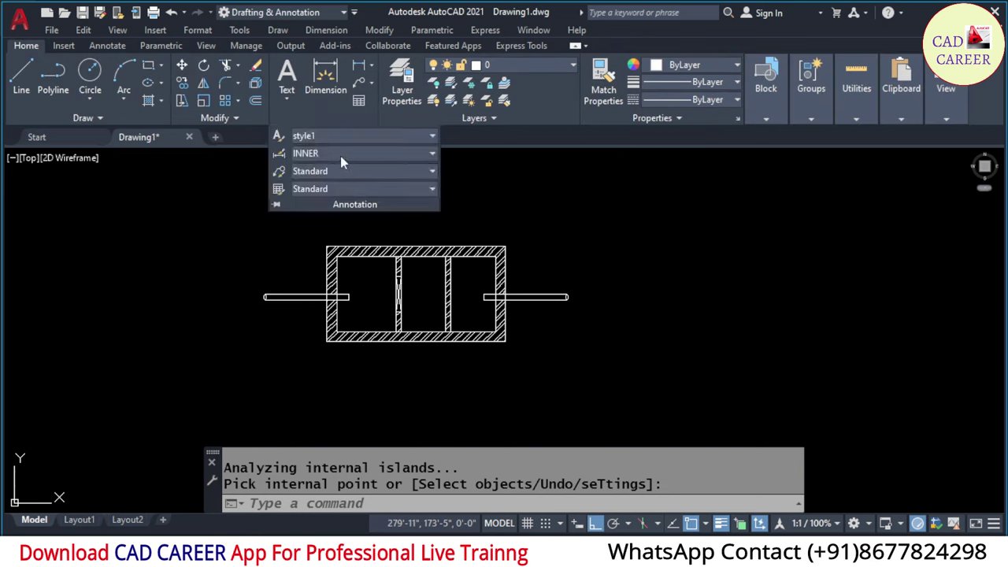
{"action": "left_click", "coordinate": [344, 154]}
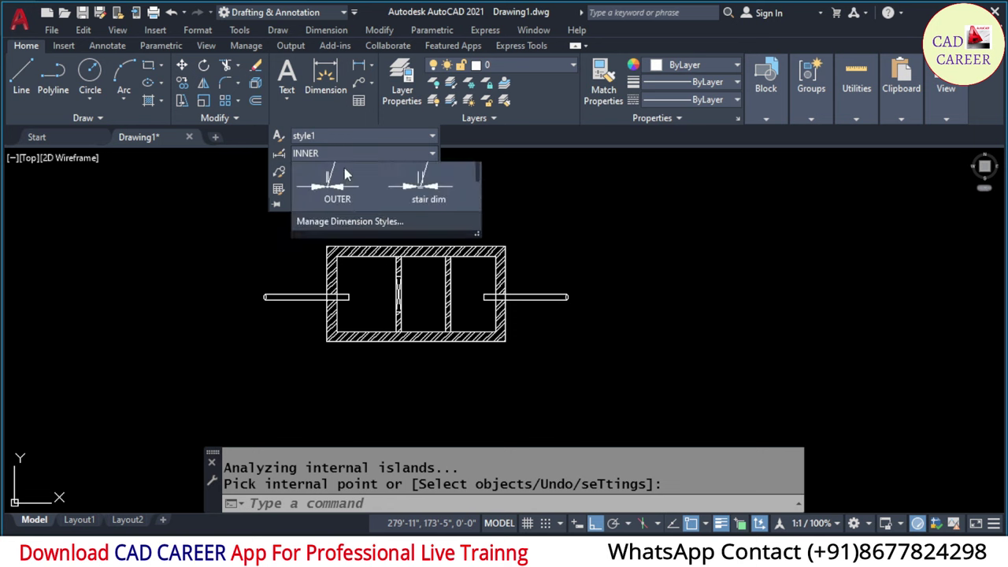
{"action": "scroll", "coordinate": [386, 248], "scroll_direction": "down", "scroll_amount": 1}
{"action": "scroll", "coordinate": [389, 253], "scroll_direction": "down", "scroll_amount": 1}
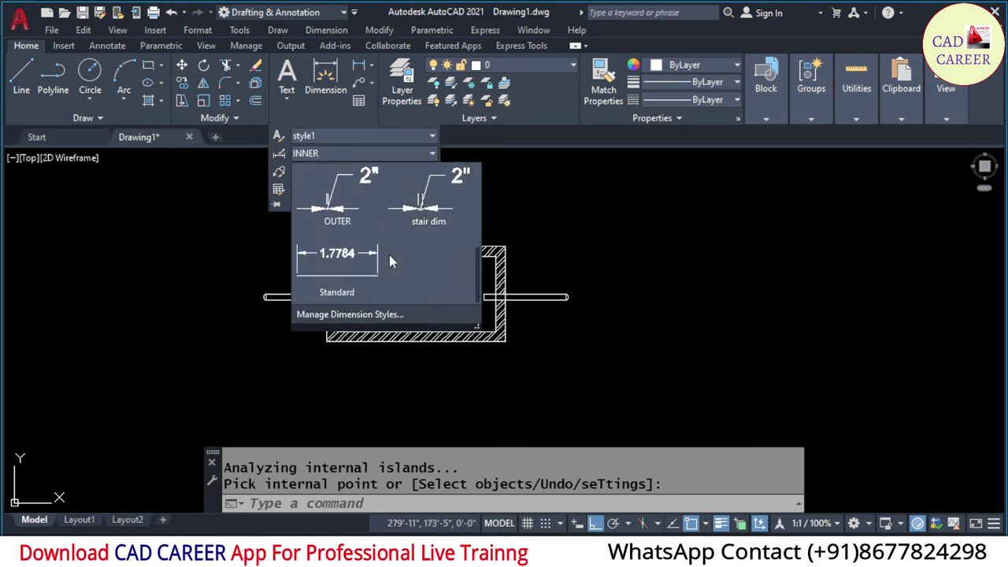
{"action": "scroll", "coordinate": [389, 255], "scroll_direction": "up", "scroll_amount": 1}
{"action": "scroll", "coordinate": [388, 255], "scroll_direction": "down", "scroll_amount": 1}
{"action": "scroll", "coordinate": [388, 255], "scroll_direction": "up", "scroll_amount": 1}
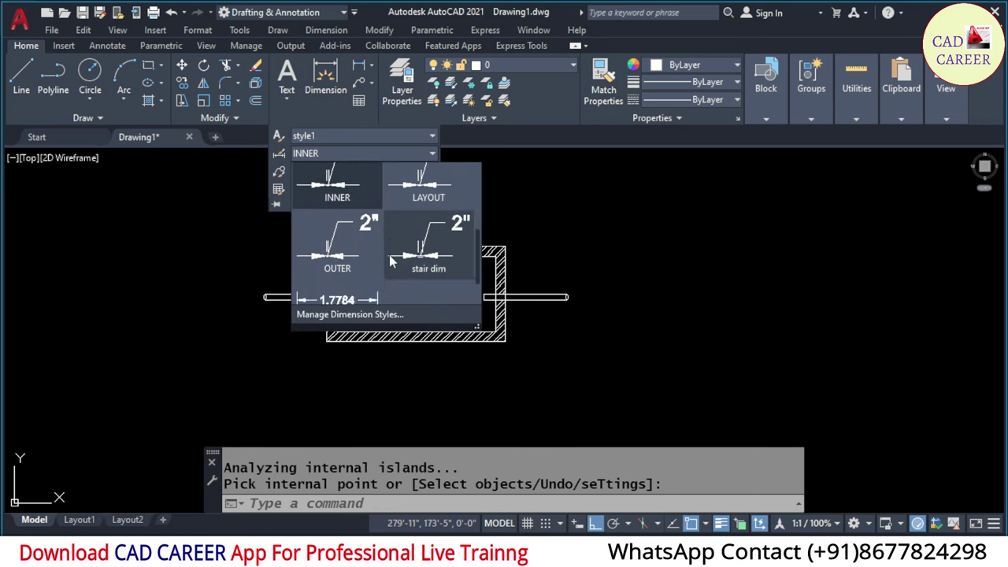
{"action": "scroll", "coordinate": [389, 254], "scroll_direction": "up", "scroll_amount": 1}
{"action": "scroll", "coordinate": [389, 255], "scroll_direction": "up", "scroll_amount": 1}
{"action": "scroll", "coordinate": [388, 254], "scroll_direction": "up", "scroll_amount": 1}
{"action": "scroll", "coordinate": [389, 254], "scroll_direction": "up", "scroll_amount": 1}
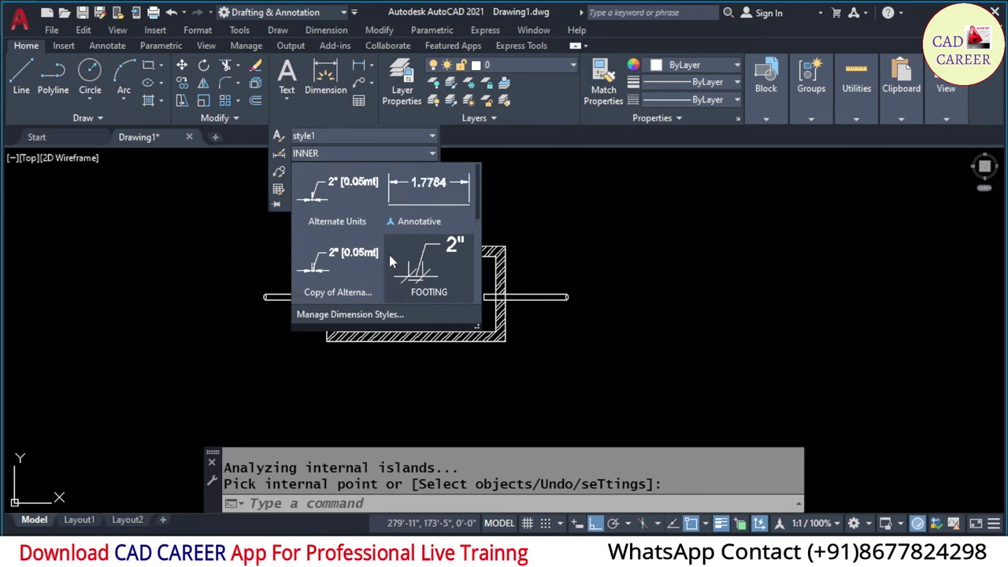
{"action": "left_click", "coordinate": [389, 254]}
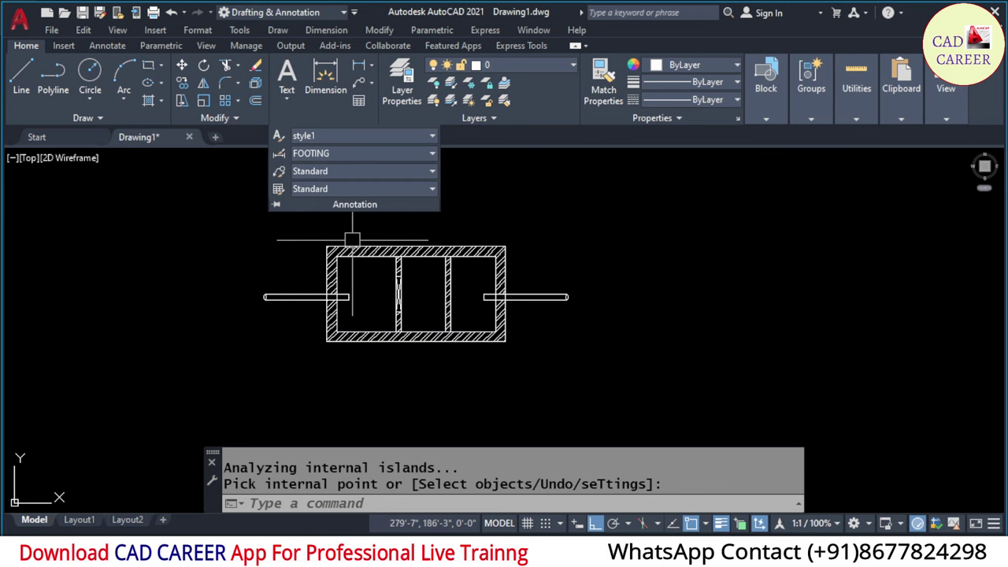
- Dimension the left wall's 10" thickness above the top wall
{"action": "left_click", "coordinate": [359, 66]}
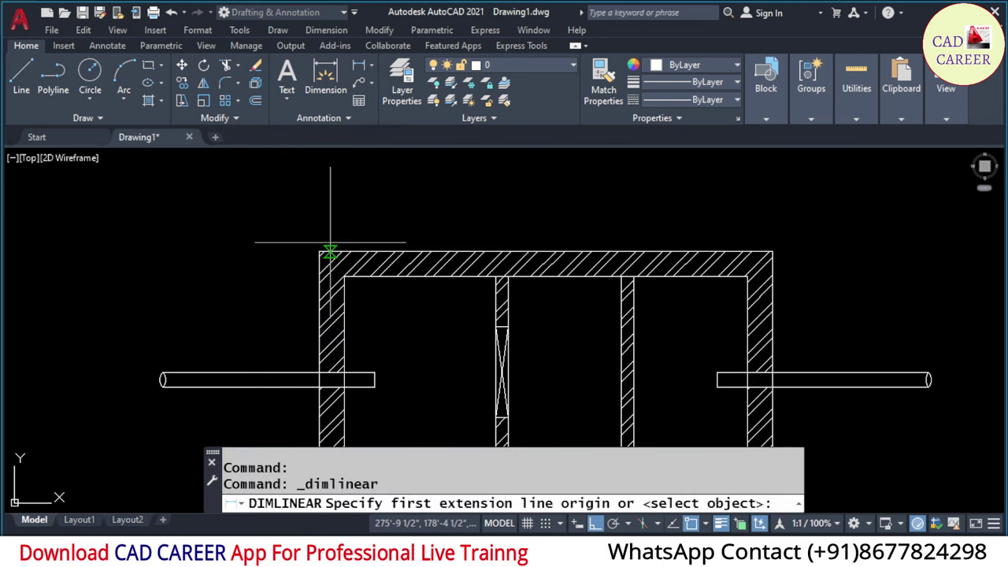
{"action": "scroll", "coordinate": [320, 251], "scroll_direction": "up", "scroll_amount": 4}
{"action": "left_click", "coordinate": [319, 252]}
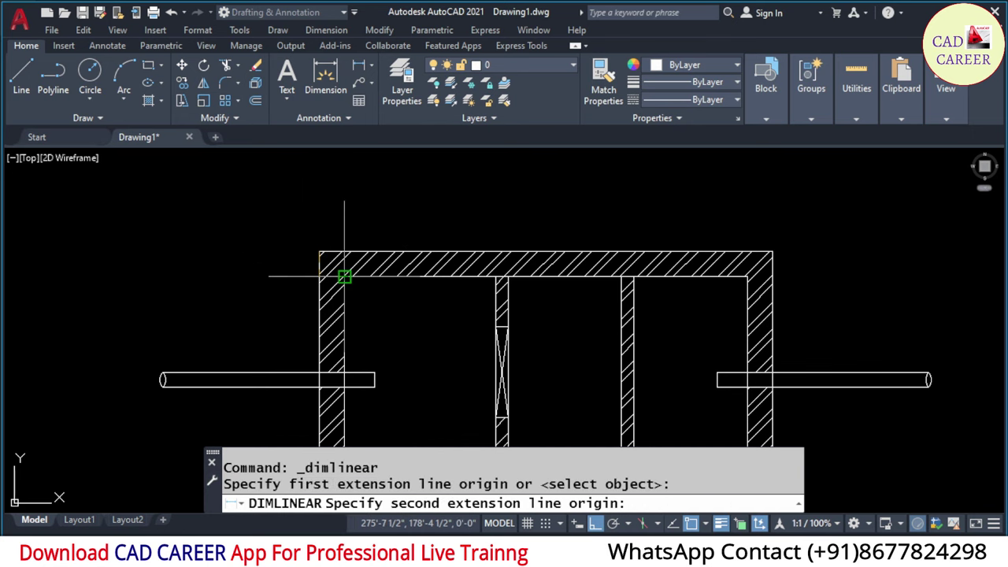
{"action": "left_click", "coordinate": [344, 276]}
{"action": "scroll", "coordinate": [338, 218], "scroll_direction": "up", "scroll_amount": 2}
{"action": "scroll", "coordinate": [337, 218], "scroll_direction": "up", "scroll_amount": 1}
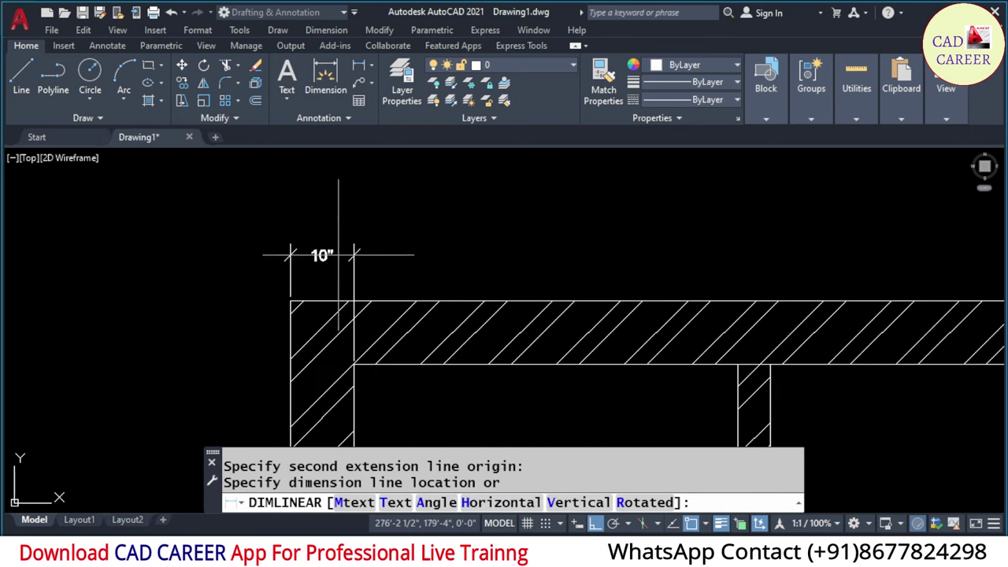
{"action": "left_click", "coordinate": [339, 243]}
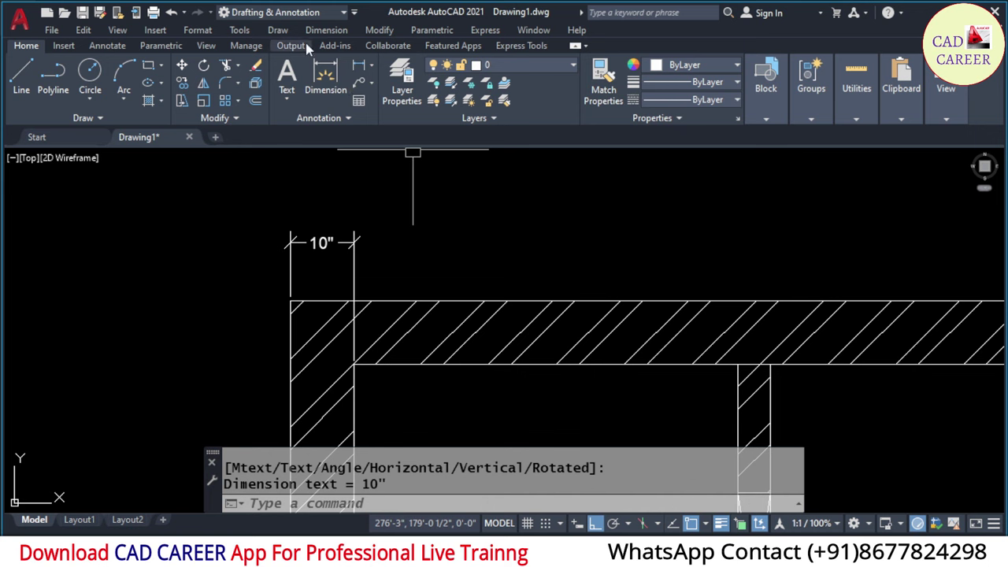
{"action": "left_click", "coordinate": [333, 35]}
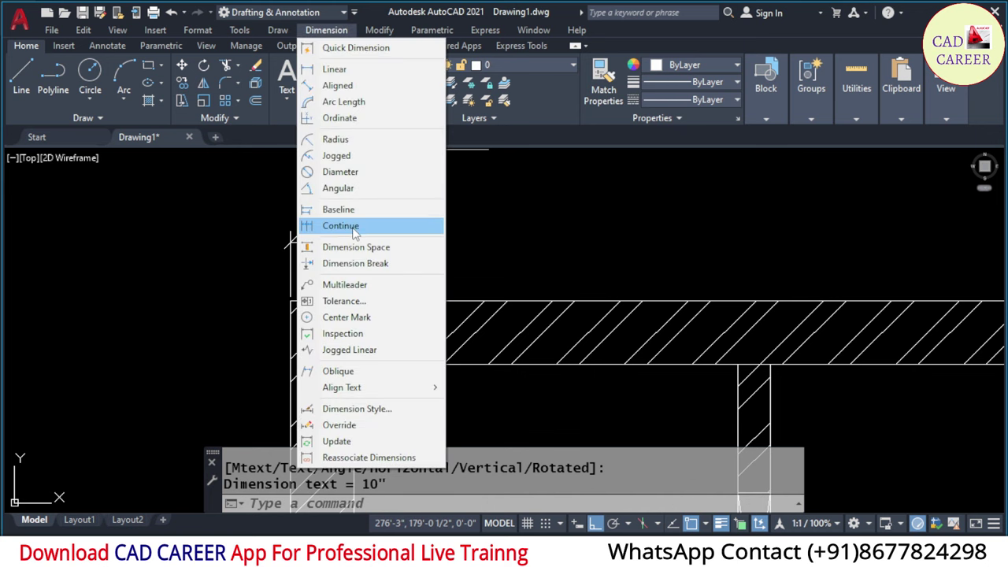
- Continue from the 10" dimension with 5', 5", 3'-9" and 5" segments across the partitions
{"action": "left_click", "coordinate": [351, 228]}
{"action": "scroll", "coordinate": [359, 236], "scroll_direction": "down", "scroll_amount": 2}
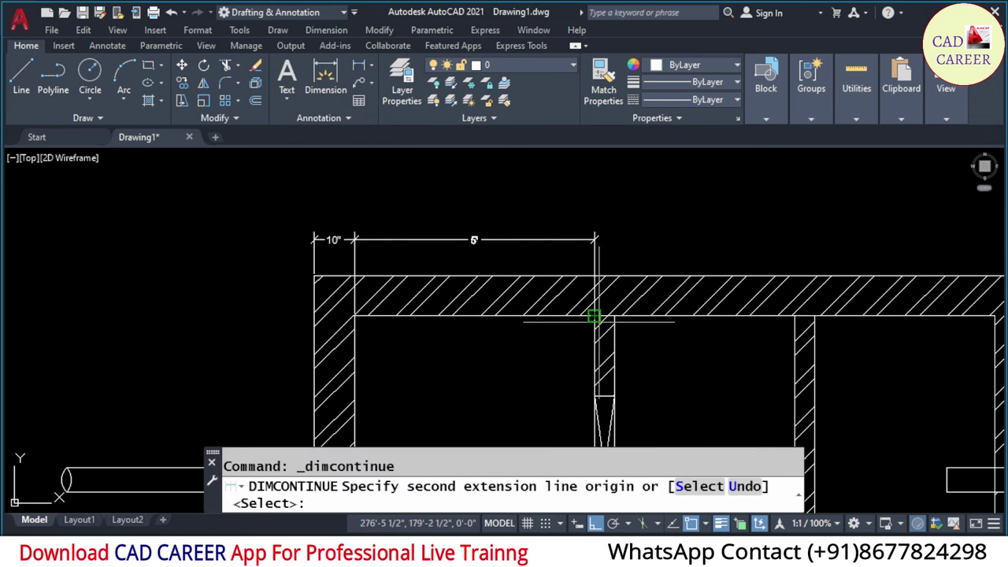
{"action": "left_click", "coordinate": [596, 317]}
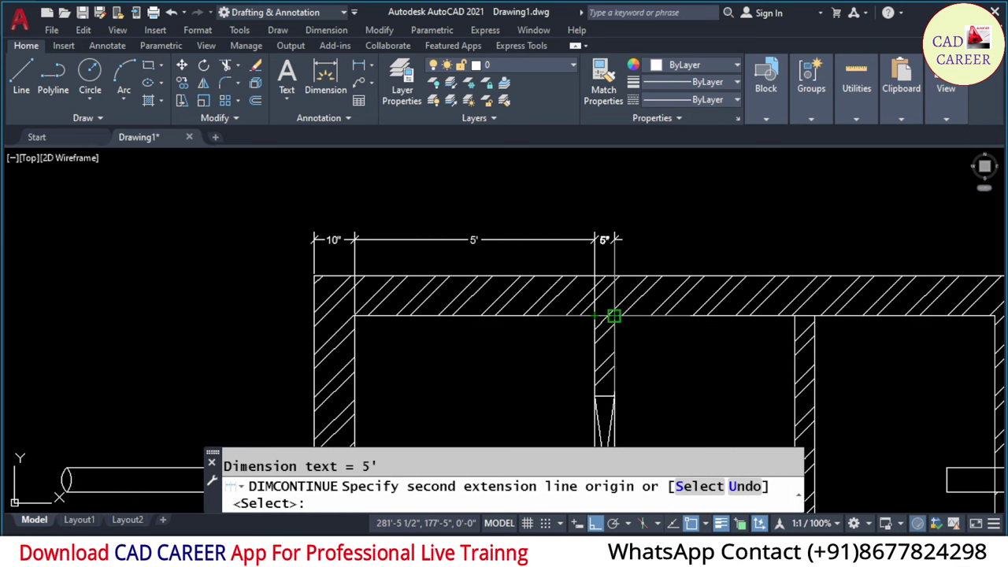
{"action": "left_click", "coordinate": [613, 315]}
{"action": "left_click", "coordinate": [794, 315]}
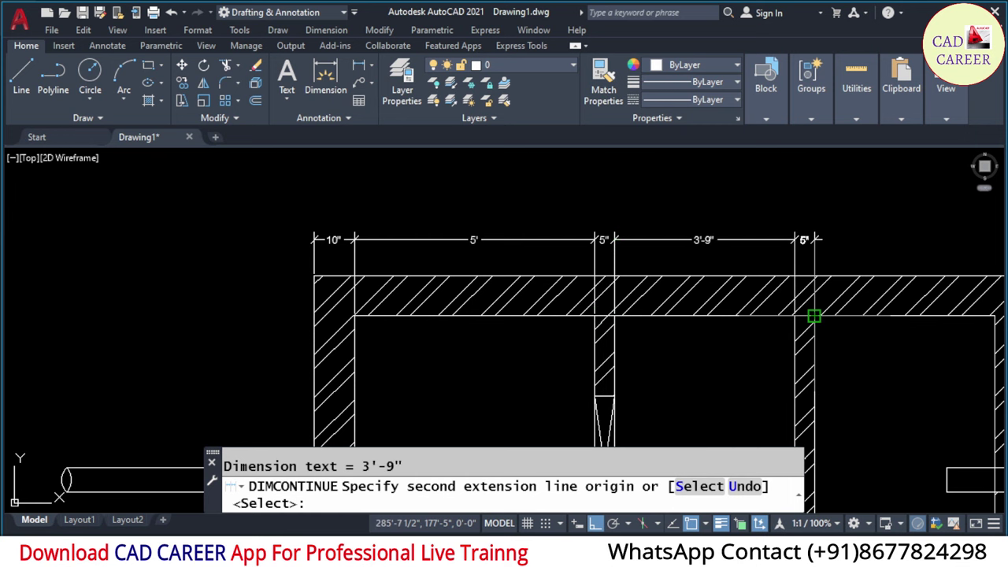
{"action": "left_click", "coordinate": [813, 315]}
- Finish the chain with the 3'-9" span and the 10" right-wall dimension, then end the command
{"action": "scroll", "coordinate": [813, 315], "scroll_direction": "down", "scroll_amount": 2}
{"action": "scroll", "coordinate": [717, 305], "scroll_direction": "up", "scroll_amount": 2}
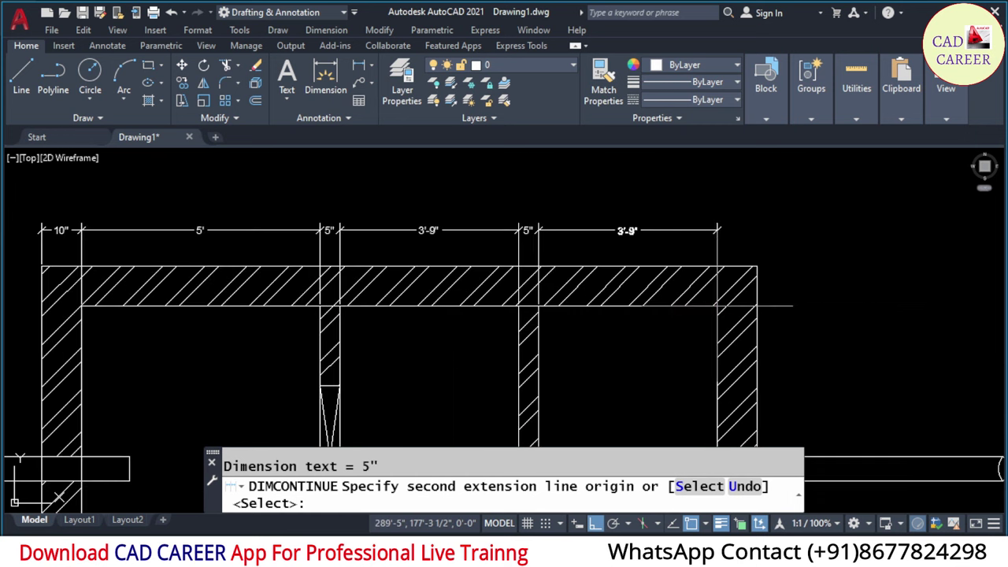
{"action": "left_click", "coordinate": [717, 306]}
{"action": "left_click", "coordinate": [756, 305]}
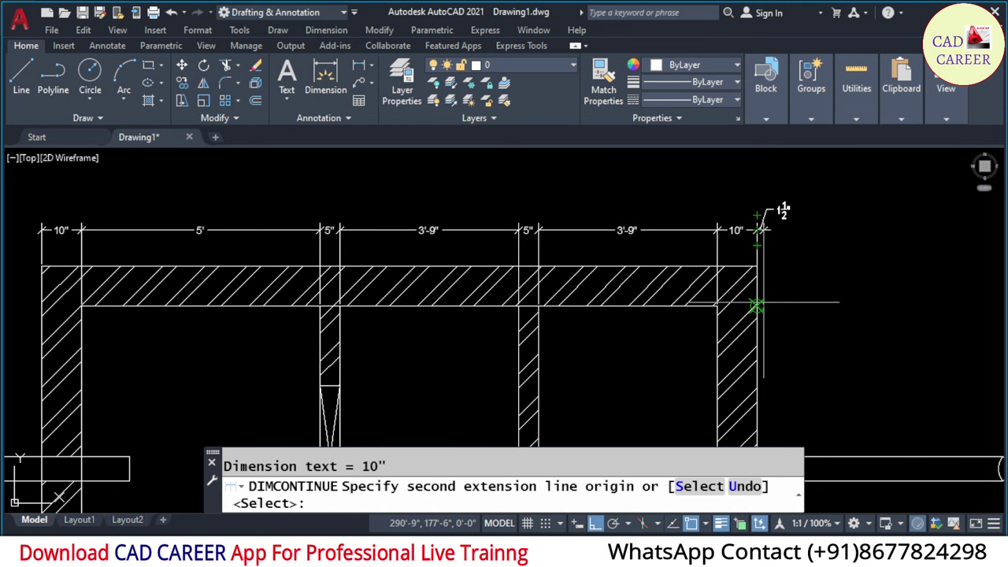
{"action": "right_click", "coordinate": [756, 306]}
{"action": "left_click", "coordinate": [787, 313]}
{"action": "scroll", "coordinate": [561, 254], "scroll_direction": "down", "scroll_amount": 3}
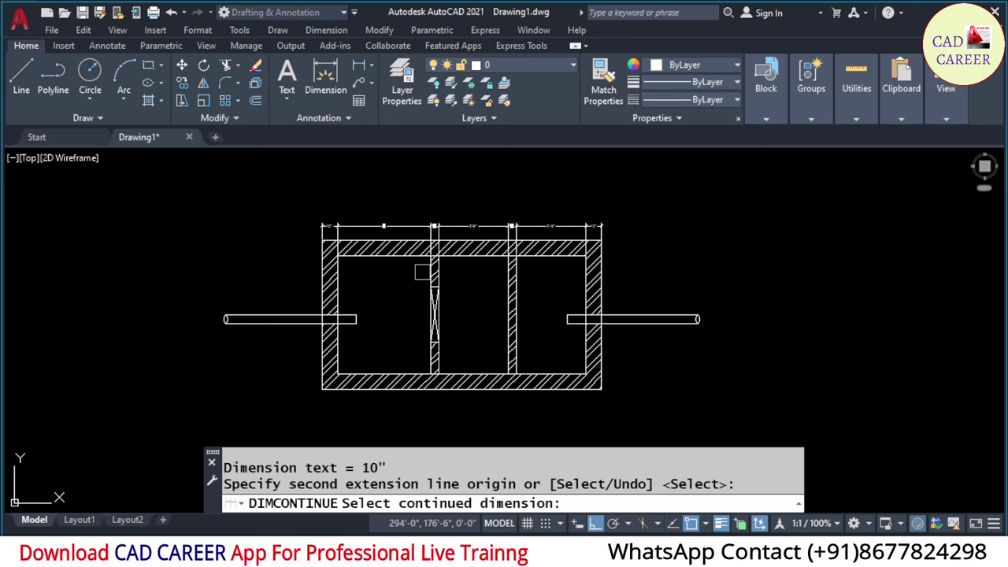
{"action": "key", "text": "Escape"}
{"action": "key", "text": "Escape"}
{"action": "key", "text": "Escape"}
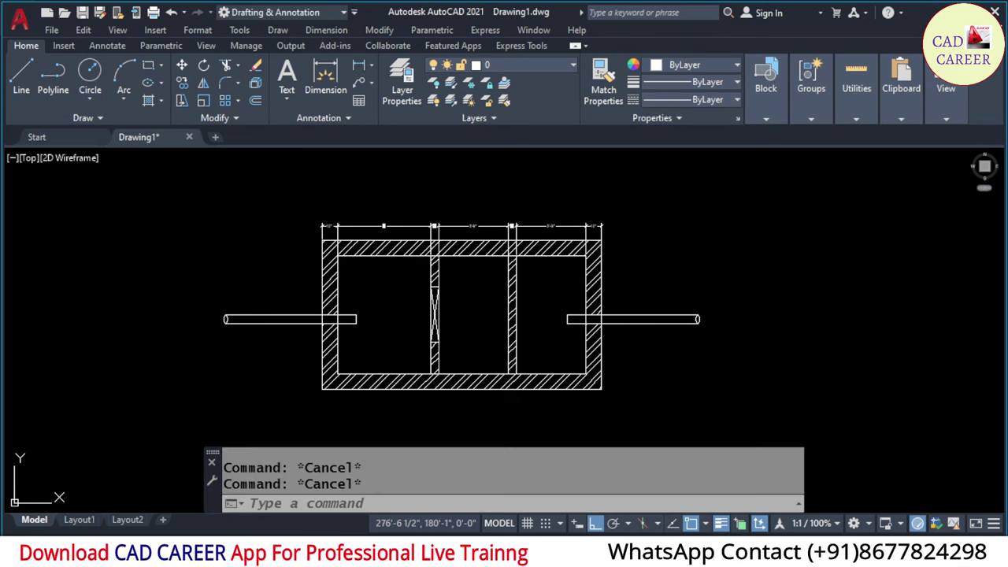
{"action": "key", "text": "ctrl+p"}
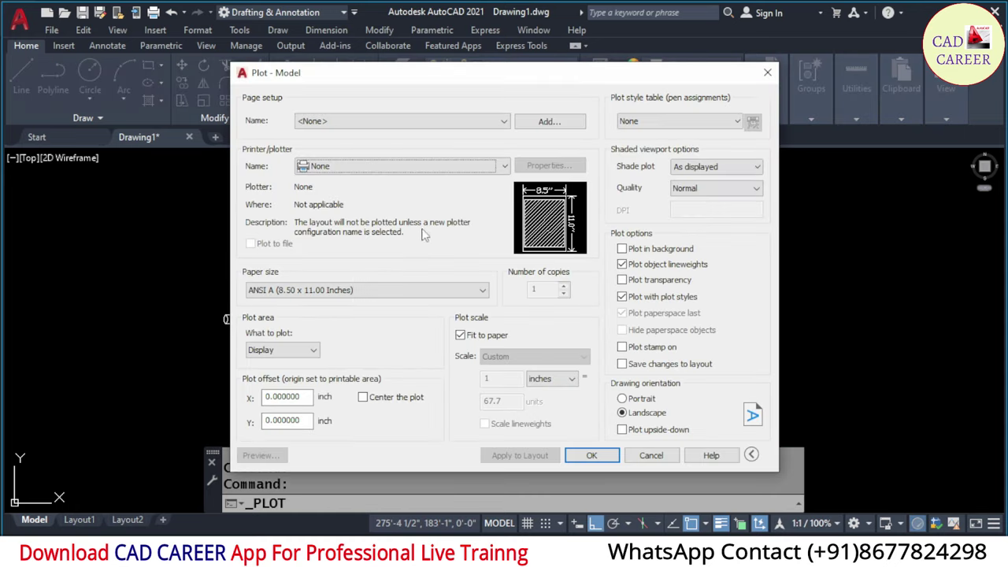
{"action": "left_click", "coordinate": [412, 166]}
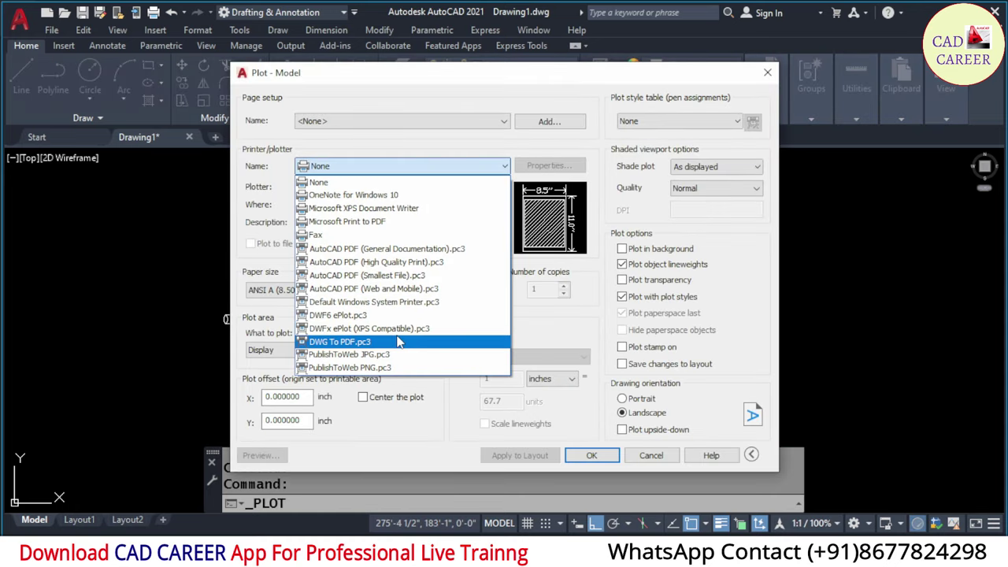
{"action": "left_click", "coordinate": [398, 337]}
{"action": "left_click", "coordinate": [291, 353]}
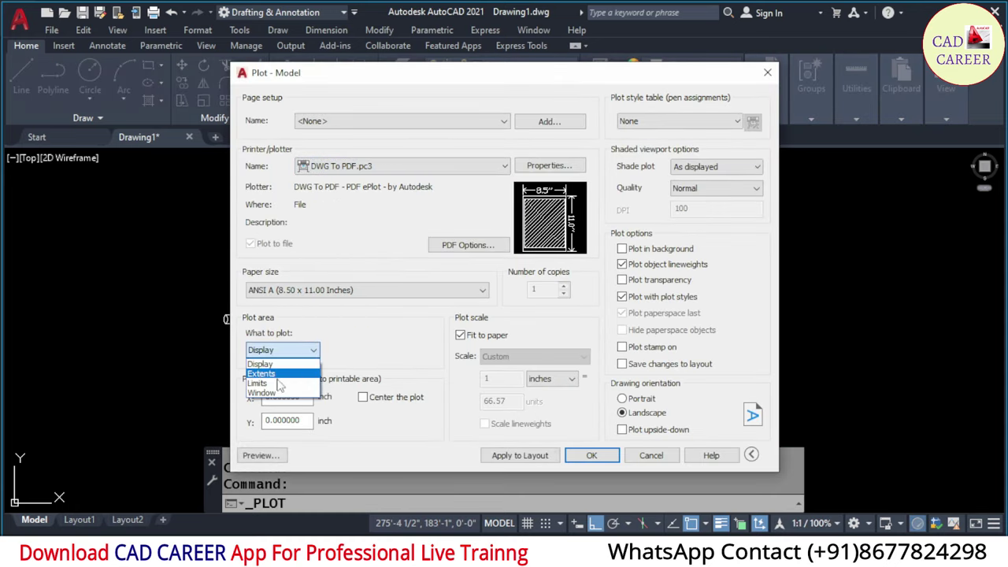
{"action": "left_click", "coordinate": [275, 395]}
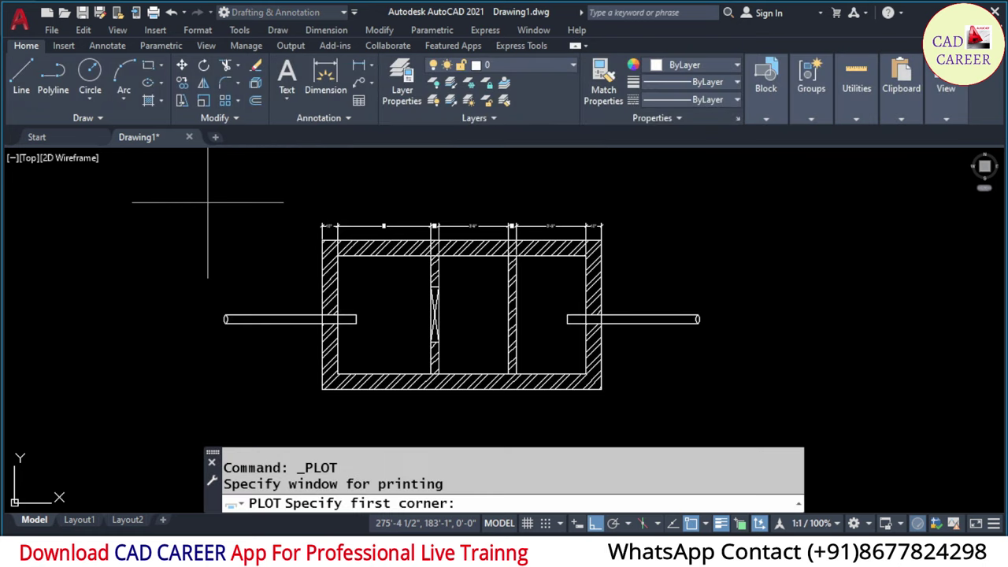
{"action": "left_click", "coordinate": [207, 202]}
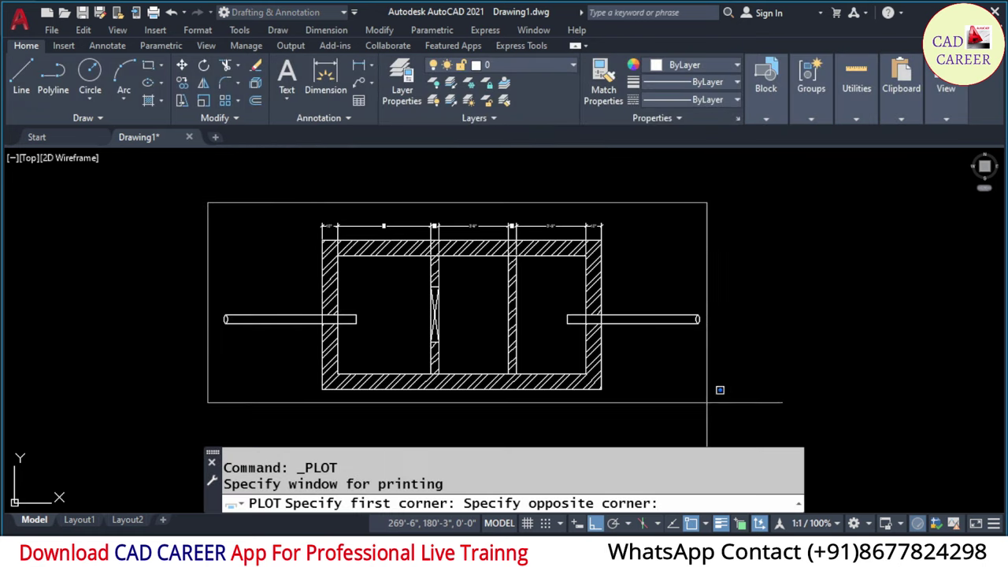
{"action": "left_click", "coordinate": [662, 404]}
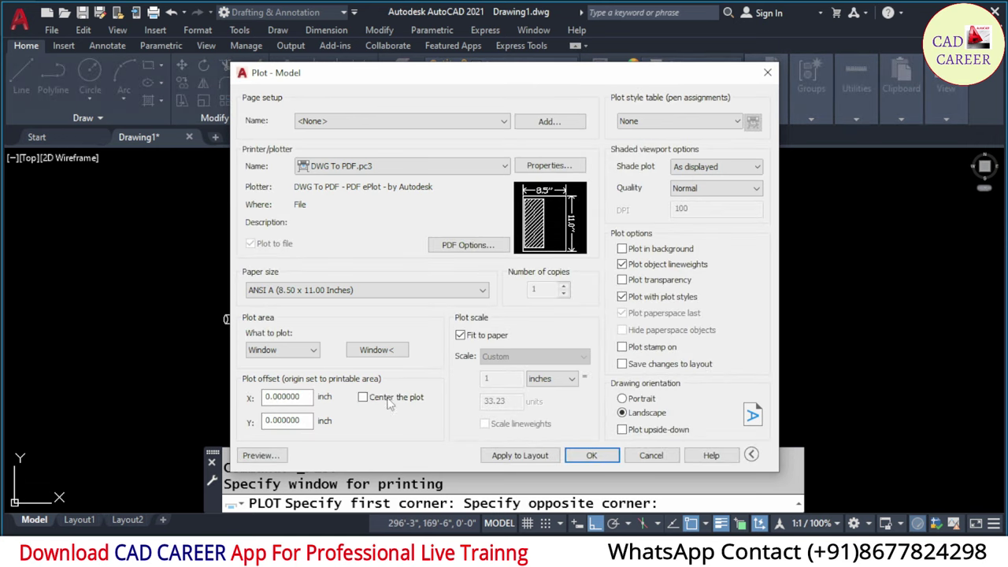
{"action": "left_click", "coordinate": [383, 397]}
{"action": "left_click", "coordinate": [265, 457]}
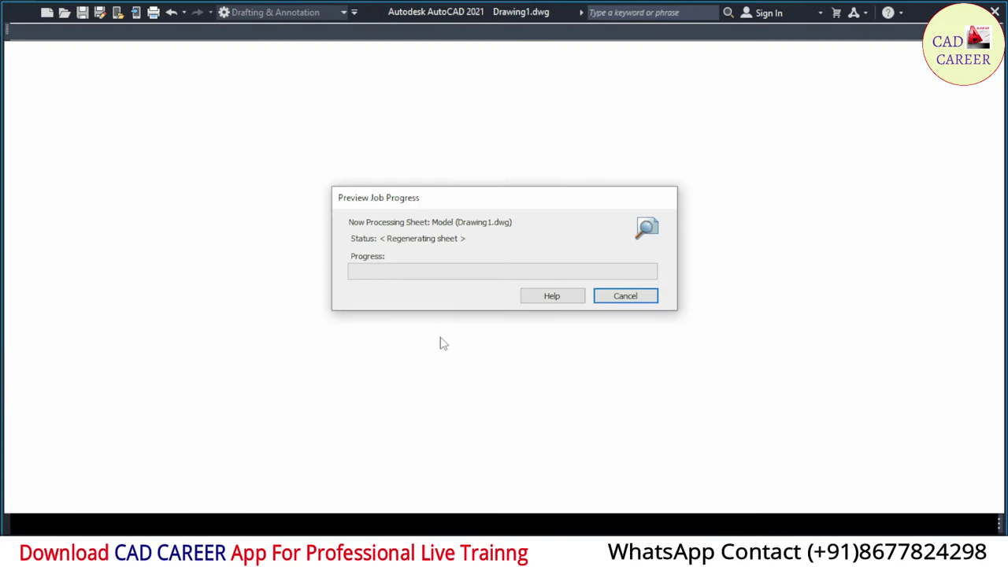
{"action": "scroll", "coordinate": [462, 218], "scroll_direction": "up", "scroll_amount": 5}
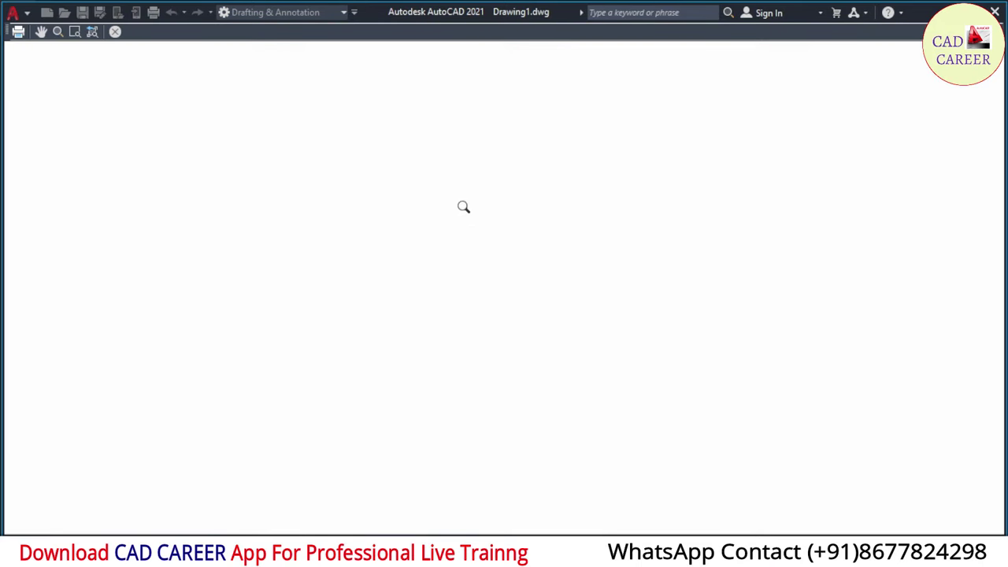
{"action": "scroll", "coordinate": [443, 268], "scroll_direction": "down", "scroll_amount": 4}
{"action": "scroll", "coordinate": [443, 268], "scroll_direction": "down", "scroll_amount": 2}
{"action": "scroll", "coordinate": [444, 276], "scroll_direction": "down", "scroll_amount": 2}
{"action": "key", "text": "Escape"}
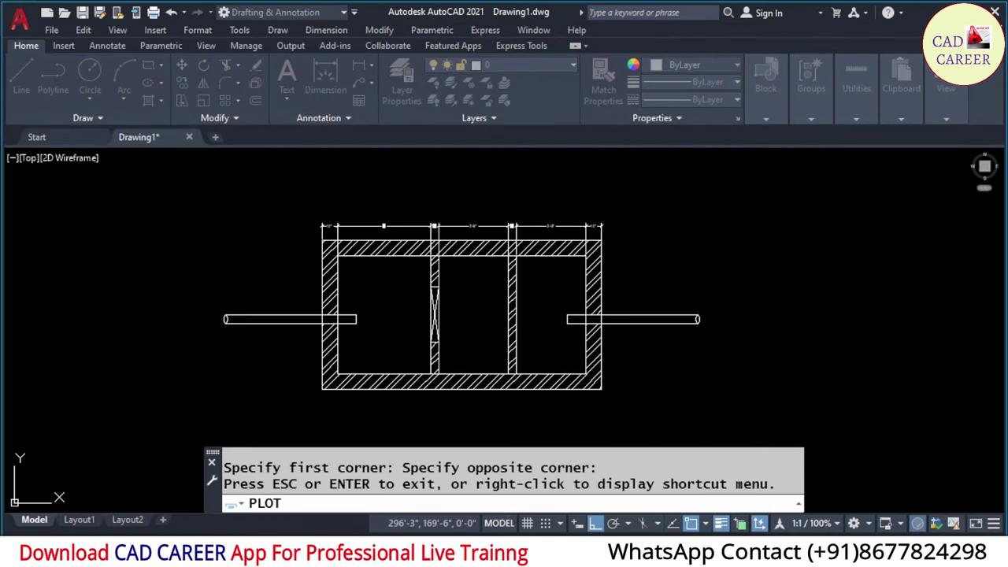
{"action": "key", "text": "Escape"}
{"action": "key", "text": "Escape"}
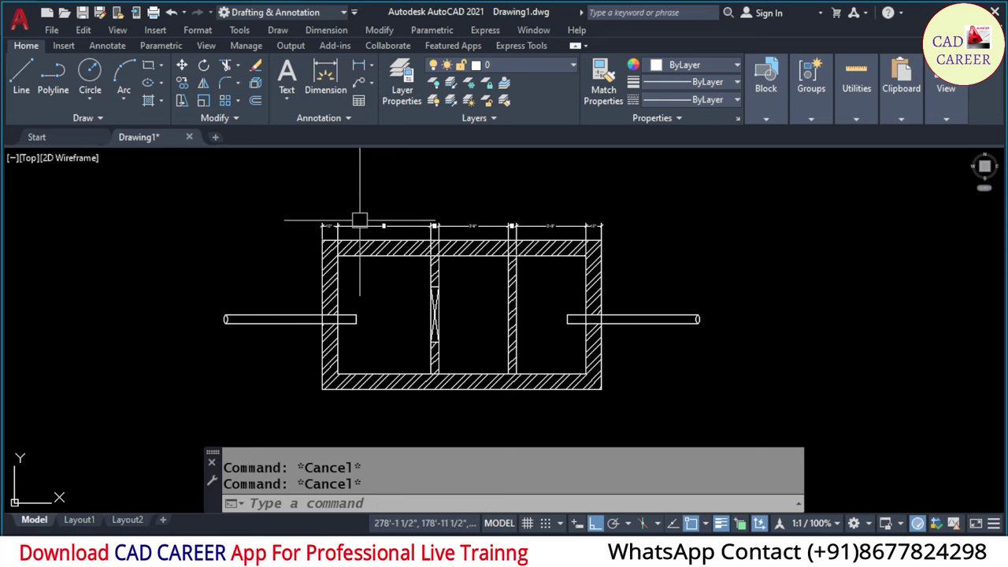
- With the D command, add style DIM SEPTIC TANK from FOOTING, with Fit overall scale 15, and set it current
{"action": "left_click", "coordinate": [330, 118]}
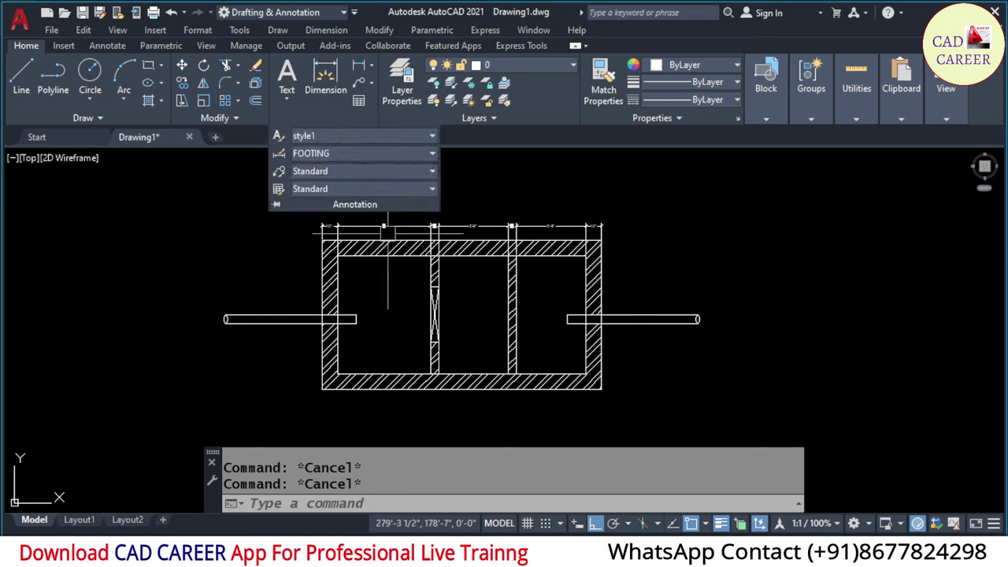
{"action": "type", "text": "D"}
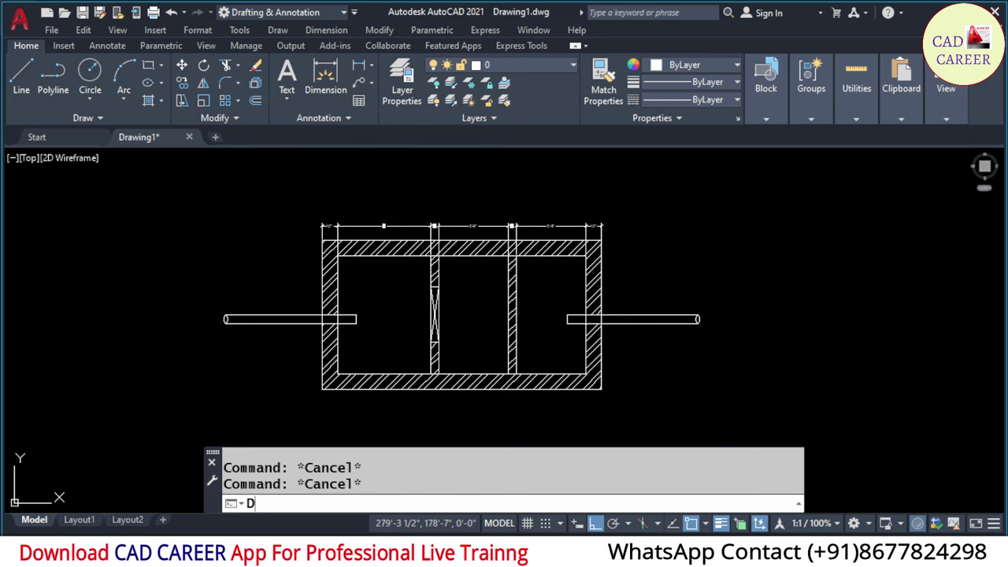
{"action": "key", "text": "Return"}
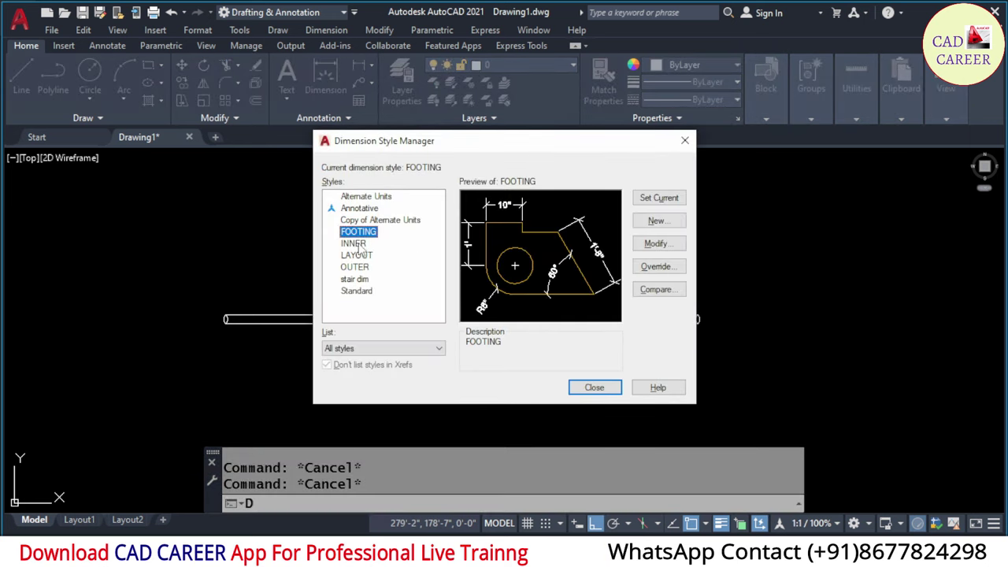
{"action": "left_click", "coordinate": [658, 221]}
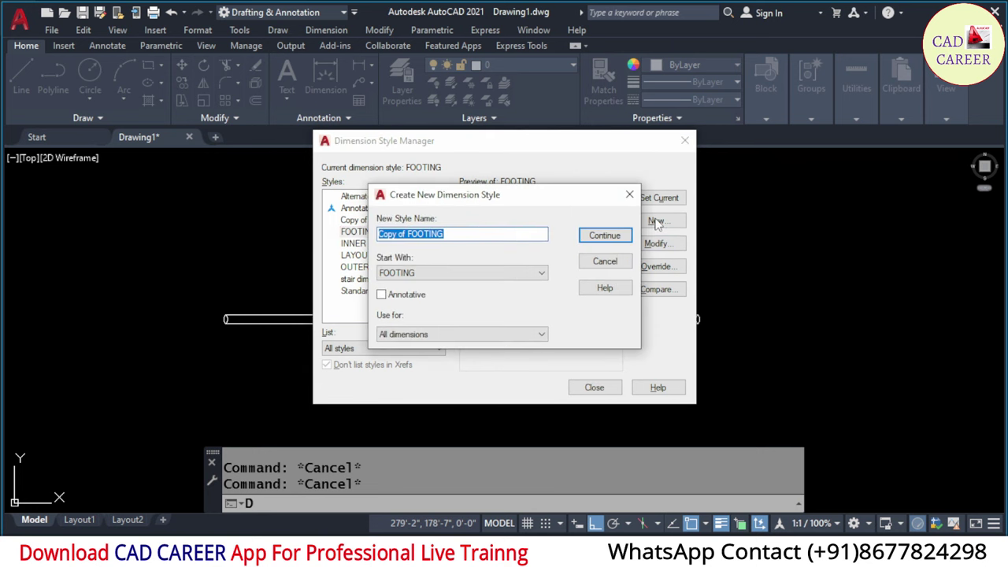
{"action": "type", "text": "DIM SEPTIC TANK"}
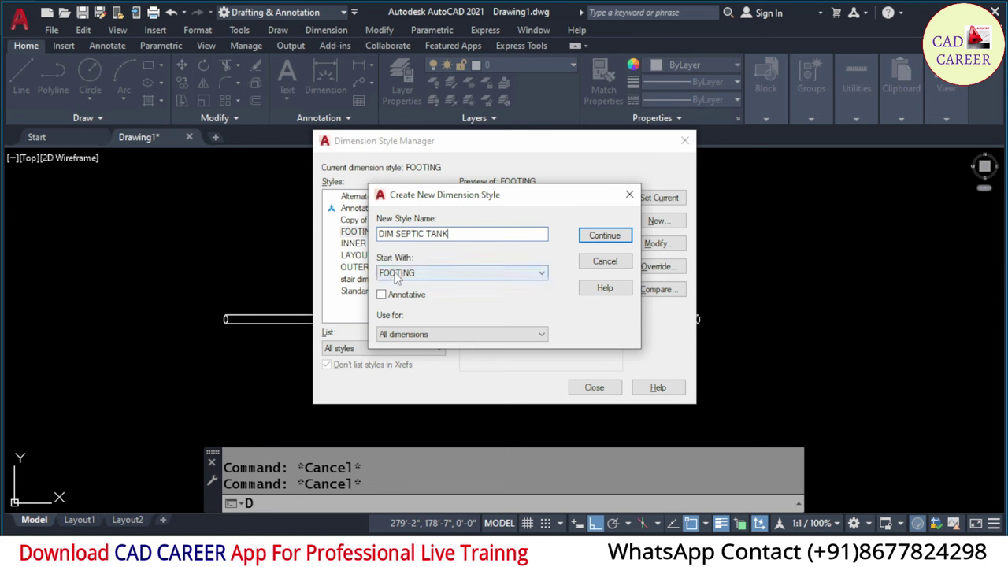
{"action": "left_click", "coordinate": [611, 240]}
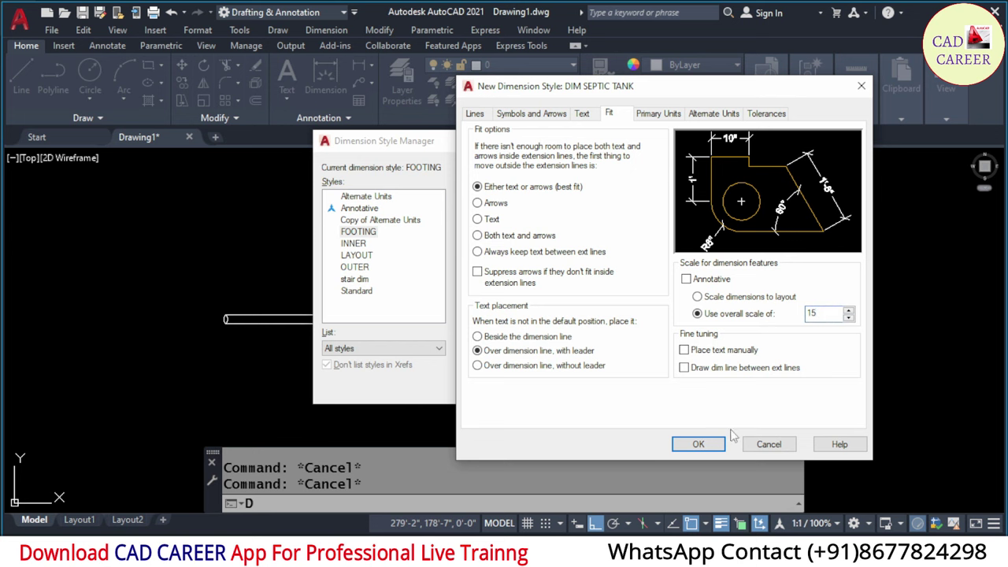
{"action": "left_click", "coordinate": [697, 444]}
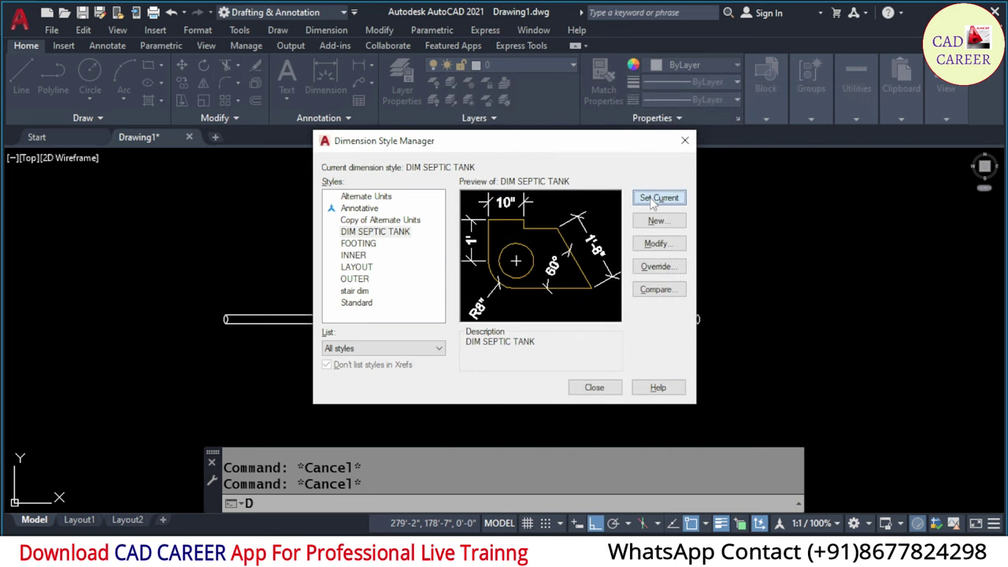
{"action": "left_click", "coordinate": [594, 387]}
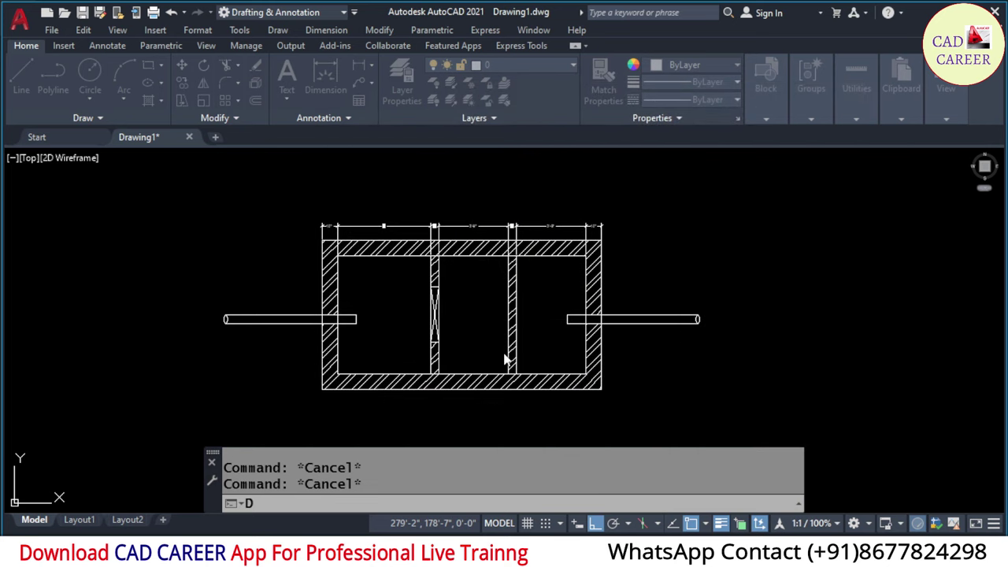
- Apply the DIM SEPTIC TANK style to the selected top-left dimensions from the Annotation style gallery
{"action": "scroll", "coordinate": [362, 212], "scroll_direction": "up", "scroll_amount": 5}
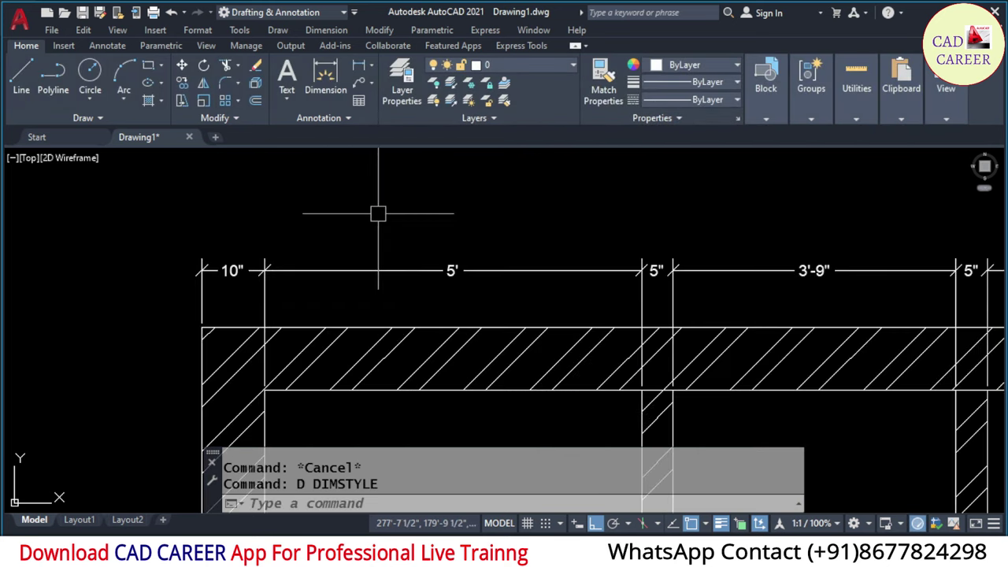
{"action": "left_click", "coordinate": [410, 211]}
{"action": "left_click", "coordinate": [165, 287]}
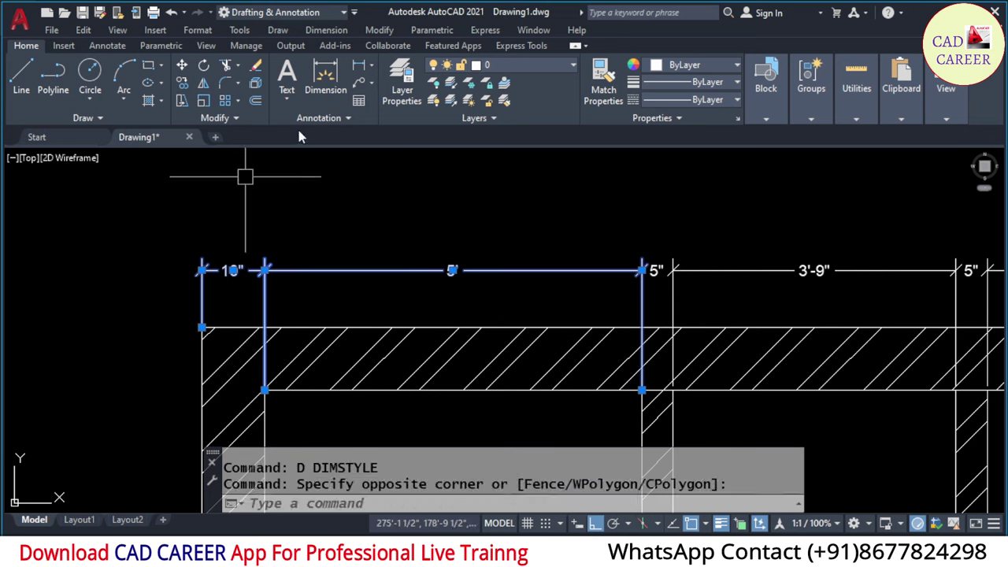
{"action": "left_click", "coordinate": [346, 118]}
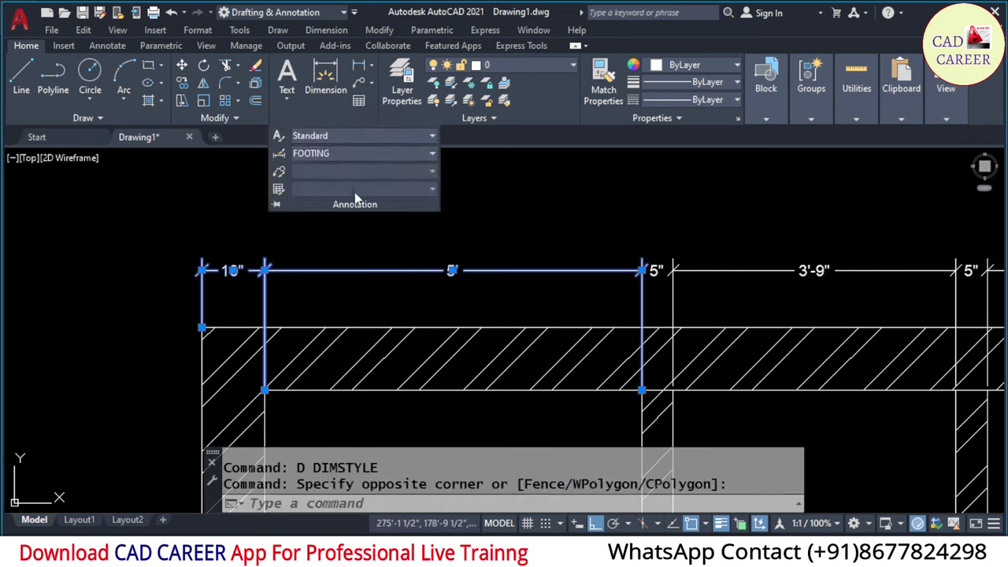
{"action": "left_click", "coordinate": [354, 153]}
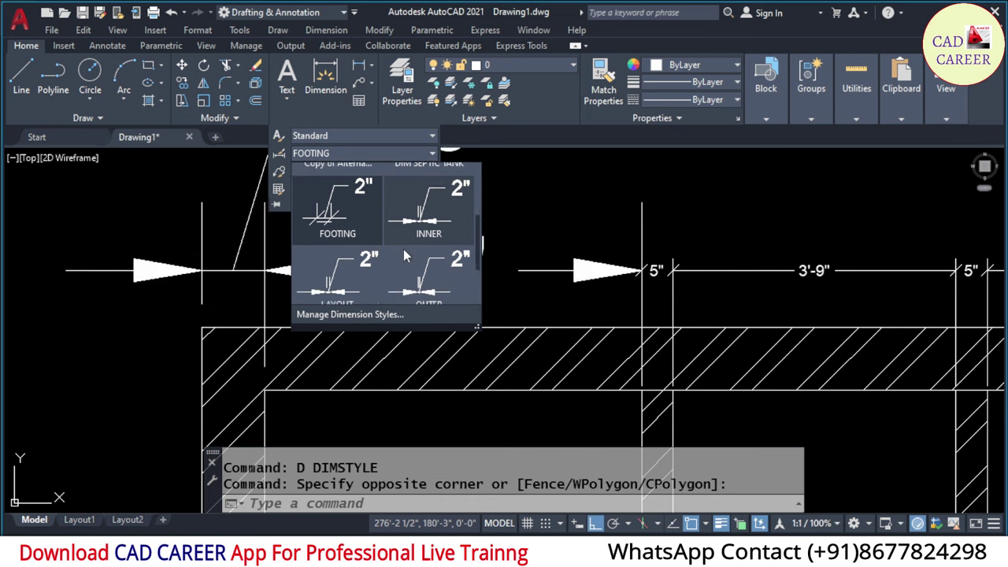
{"action": "scroll", "coordinate": [404, 249], "scroll_direction": "up", "scroll_amount": 1}
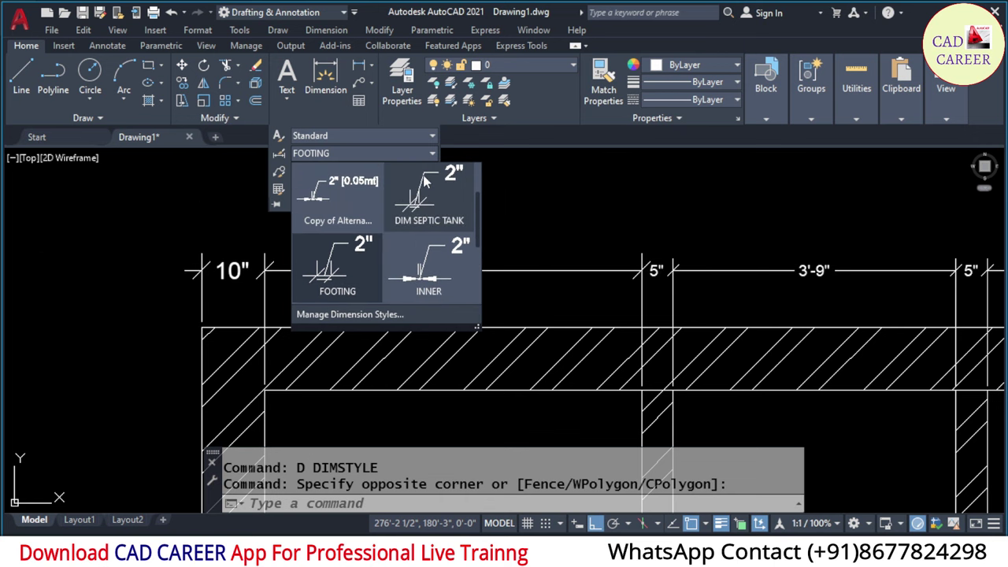
{"action": "left_click", "coordinate": [425, 200]}
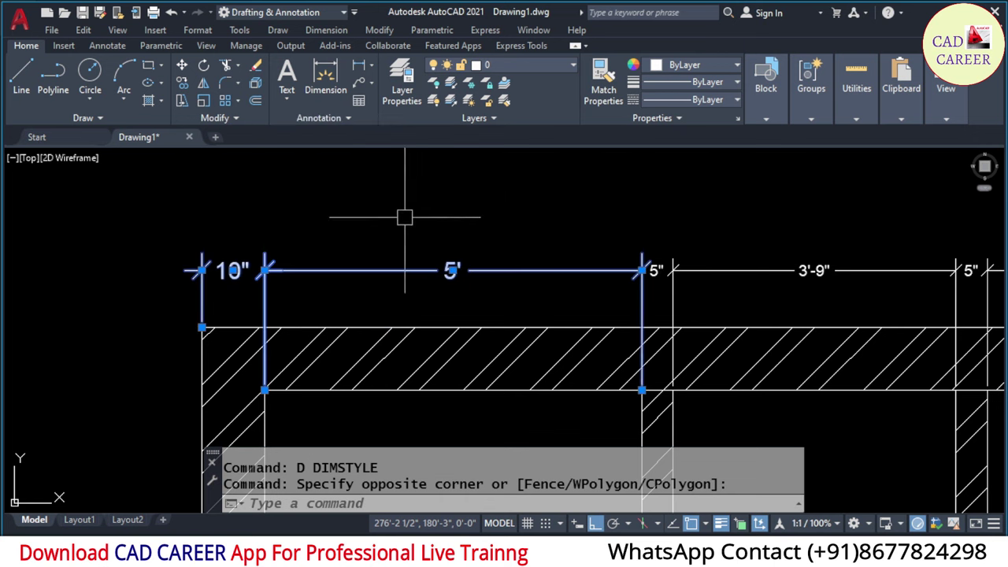
{"action": "key", "text": "Escape"}
{"action": "key", "text": "Escape"}
- Match properties from the 5' dimension onto the 3'-9", 5" and remaining top dimensions
{"action": "type", "text": "MA"}
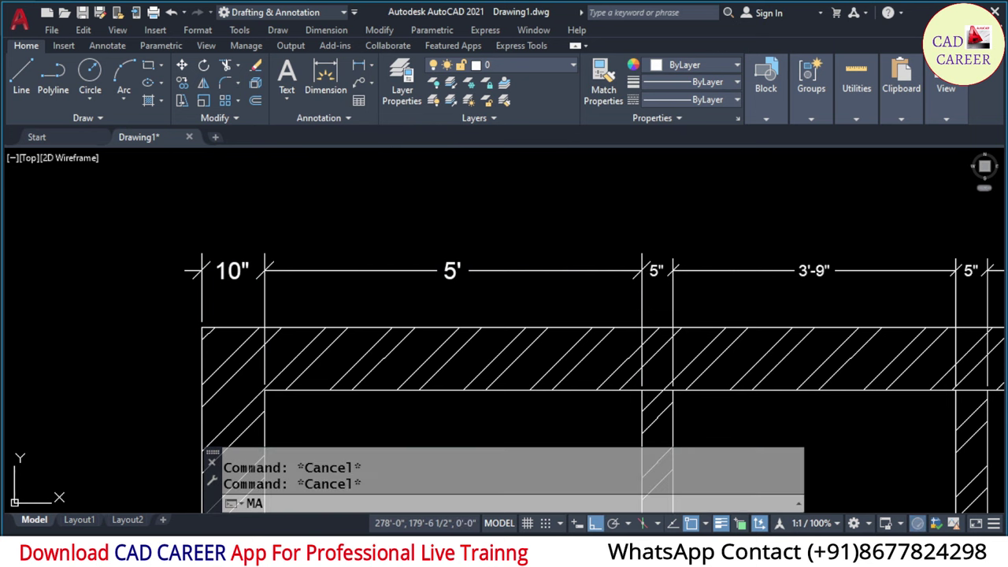
{"action": "key", "text": "Return"}
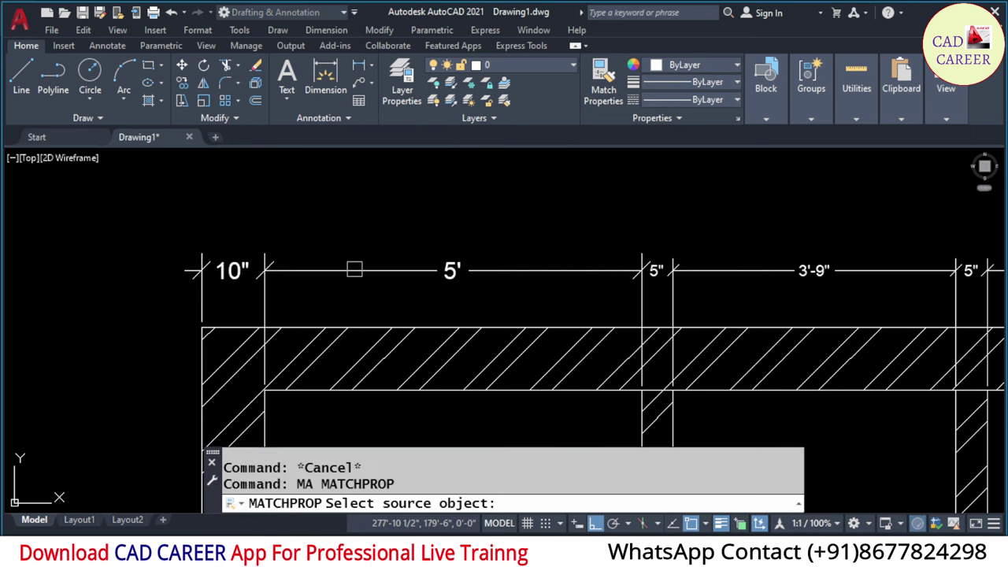
{"action": "left_click", "coordinate": [354, 269]}
{"action": "left_click", "coordinate": [655, 272]}
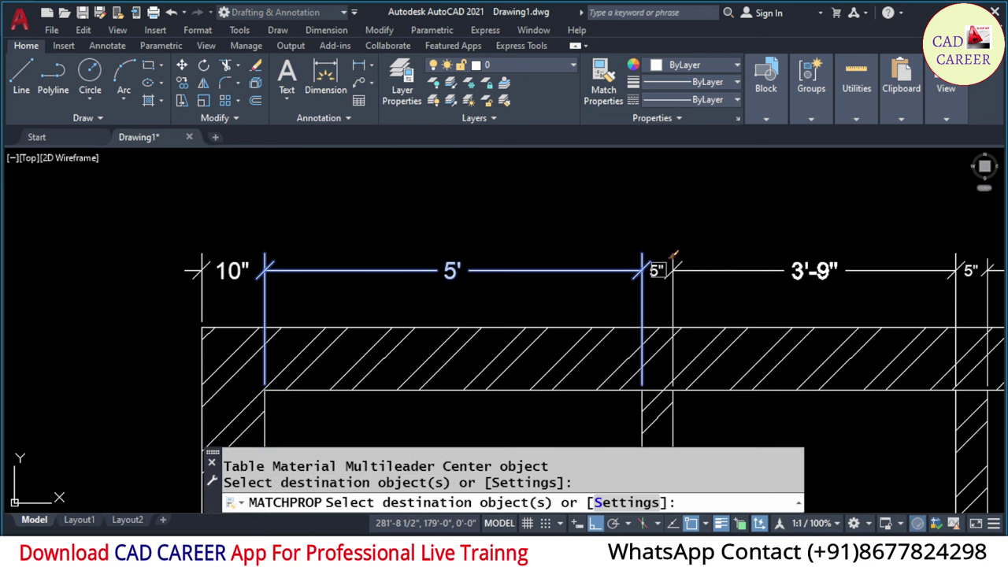
{"action": "left_click", "coordinate": [655, 273]}
{"action": "scroll", "coordinate": [666, 260], "scroll_direction": "down", "scroll_amount": 1}
{"action": "scroll", "coordinate": [673, 244], "scroll_direction": "down", "scroll_amount": 3}
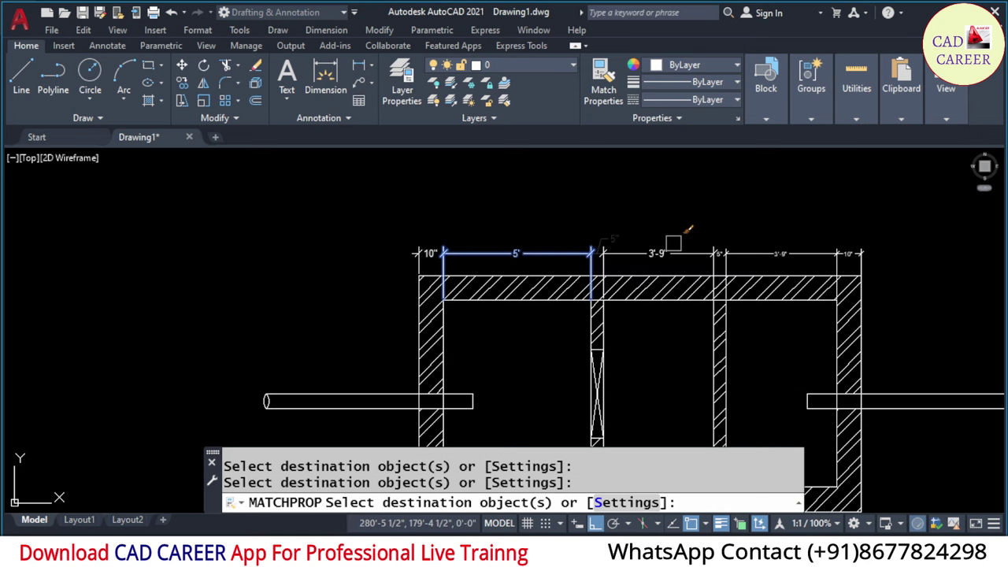
{"action": "left_click", "coordinate": [875, 224]}
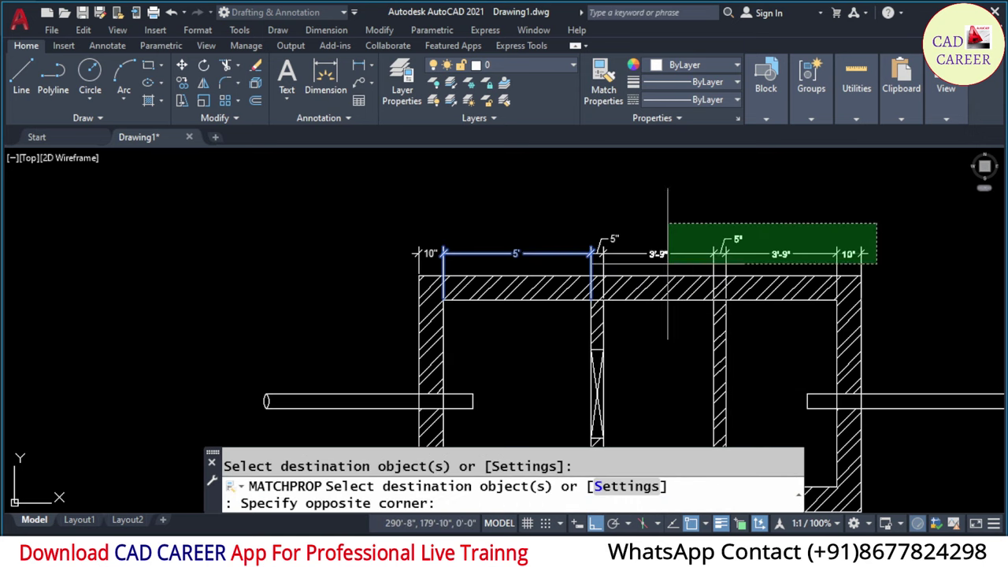
{"action": "left_click", "coordinate": [667, 263]}
{"action": "key", "text": "Escape"}
{"action": "key", "text": "Escape"}
{"action": "mouse_move", "coordinate": [539, 253]}
{"action": "middle_mouse_down"}
{"action": "mouse_move", "coordinate": [359, 198]}
{"action": "mouse_move", "coordinate": [367, 158]}
{"action": "middle_mouse_up"}
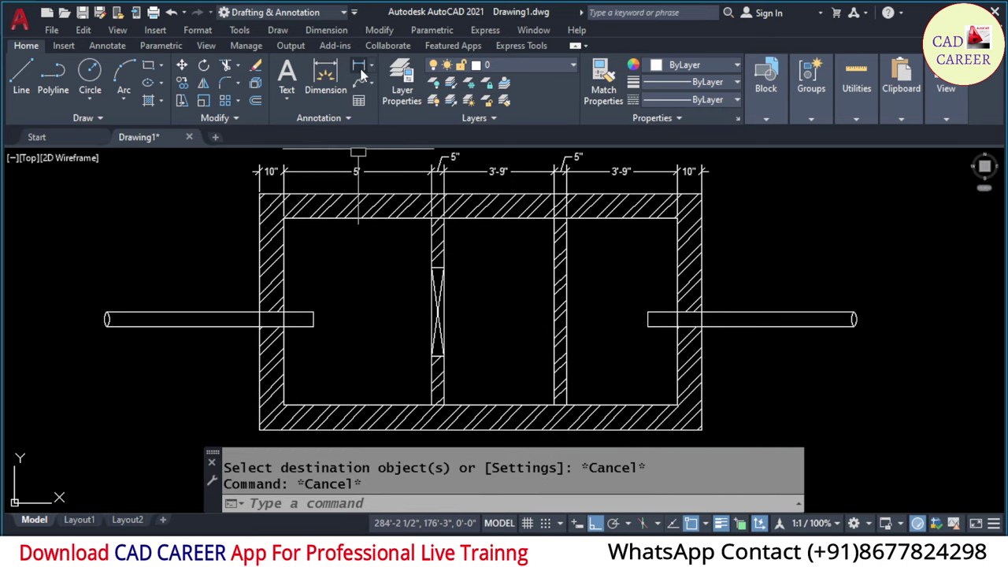
- Dimension the left side vertically as 10", 6'-4" and 10" with linear and continued dimensions
{"action": "left_click", "coordinate": [360, 69]}
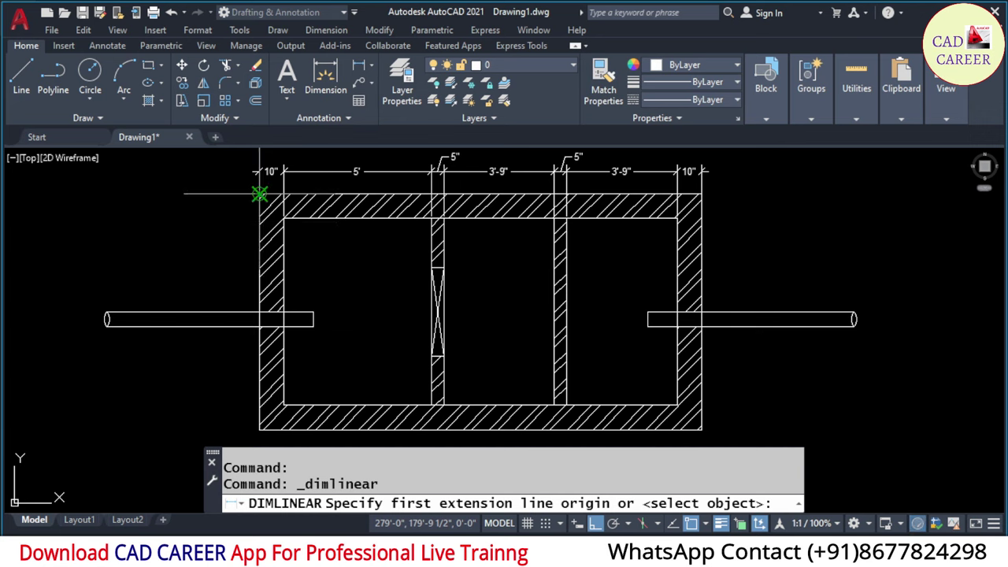
{"action": "left_click", "coordinate": [259, 194]}
{"action": "left_click", "coordinate": [284, 219]}
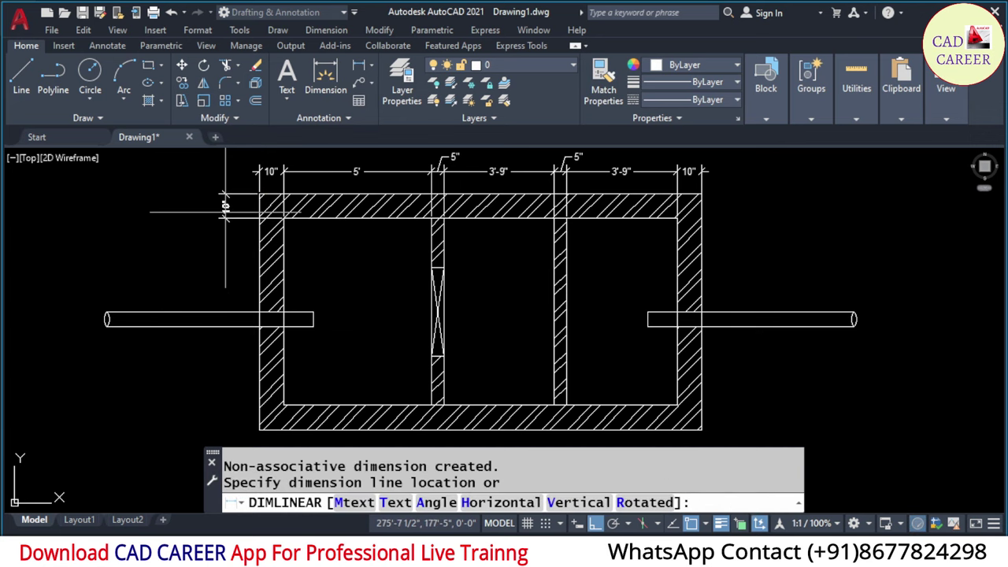
{"action": "left_click", "coordinate": [233, 208]}
{"action": "left_click", "coordinate": [325, 30]}
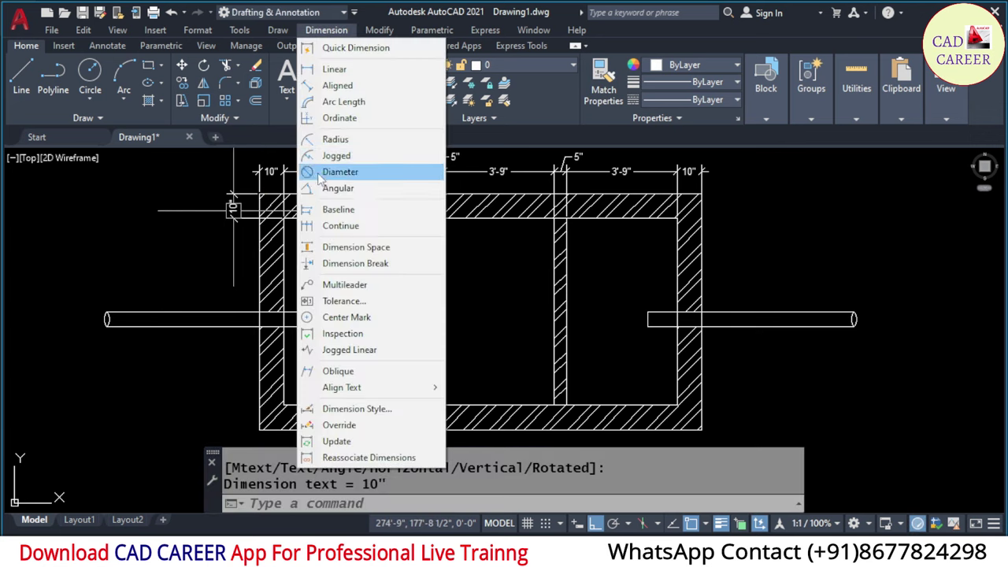
{"action": "left_click", "coordinate": [339, 228]}
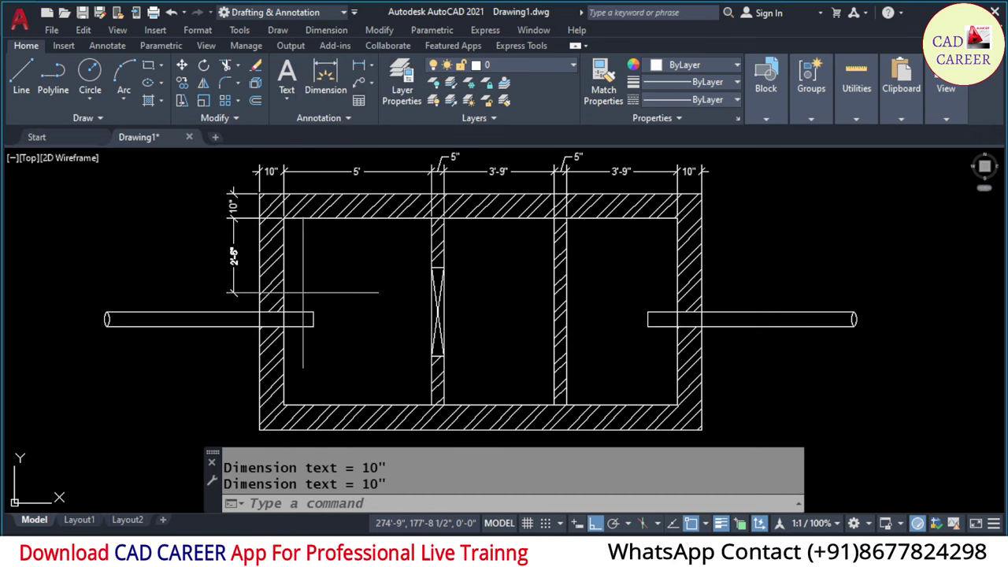
{"action": "left_click", "coordinate": [283, 405]}
{"action": "left_click", "coordinate": [260, 429]}
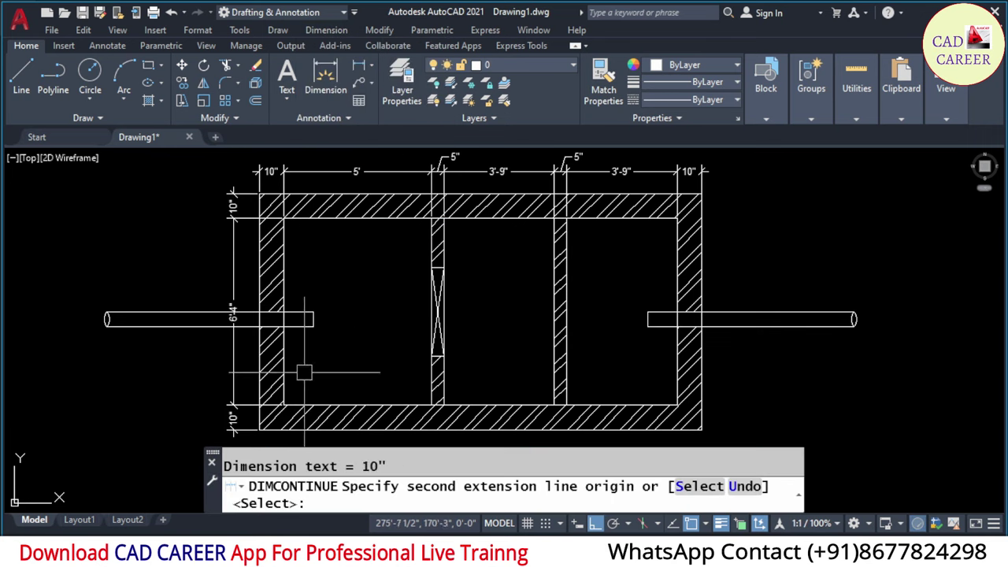
{"action": "key", "text": "Escape"}
{"action": "key", "text": "Escape"}
- Check the 6'-4" dimension's text grip, then open the Dimension Style Manager with D
{"action": "left_click", "coordinate": [232, 271]}
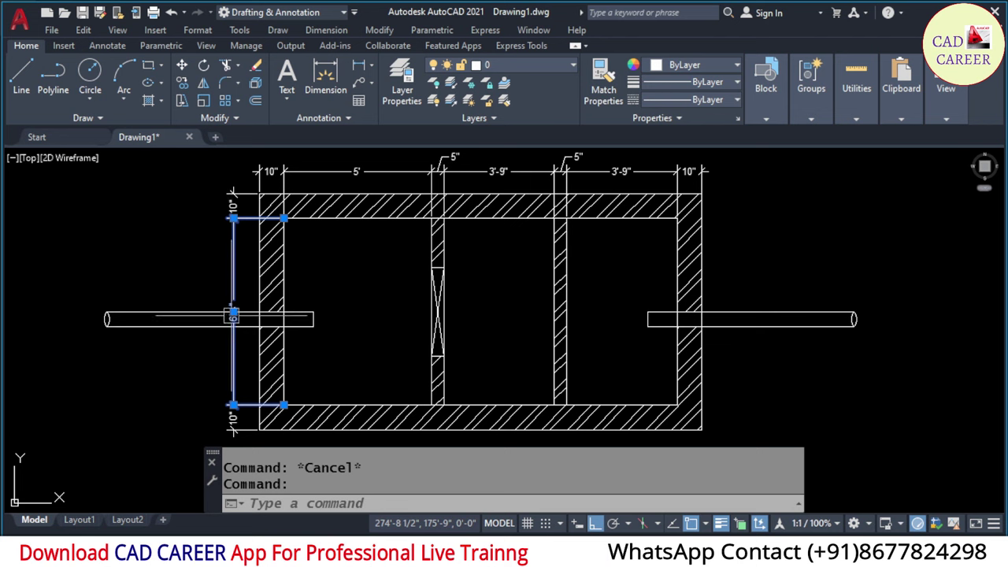
{"action": "left_click", "coordinate": [233, 314]}
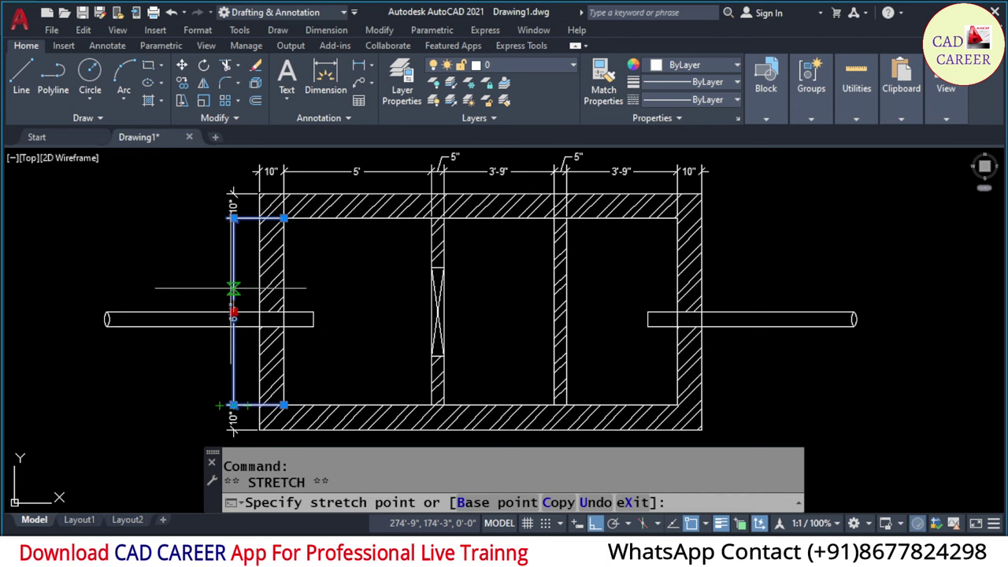
{"action": "key", "text": "Escape"}
{"action": "key", "text": "Escape"}
{"action": "left_click", "coordinate": [331, 122]}
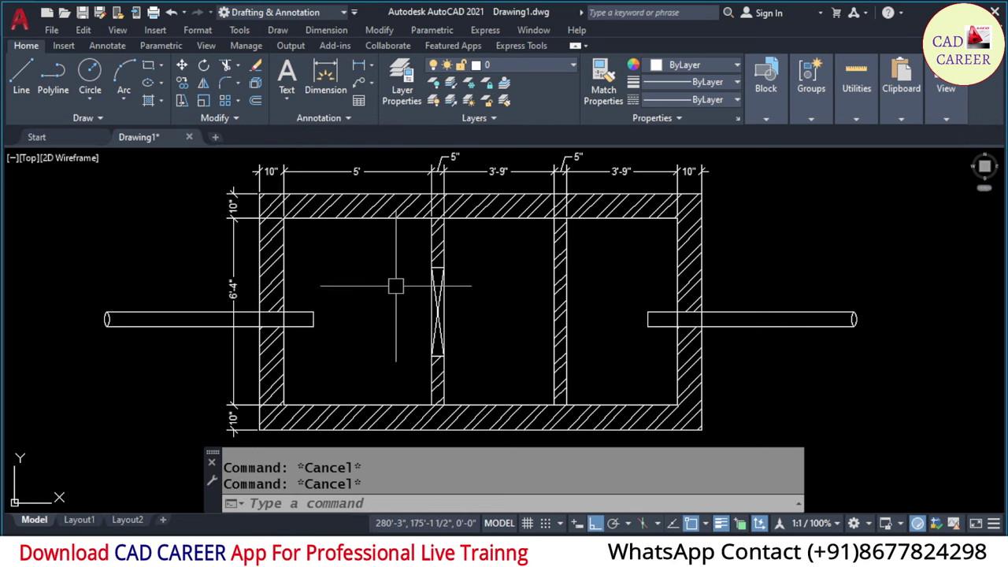
{"action": "type", "text": "D"}
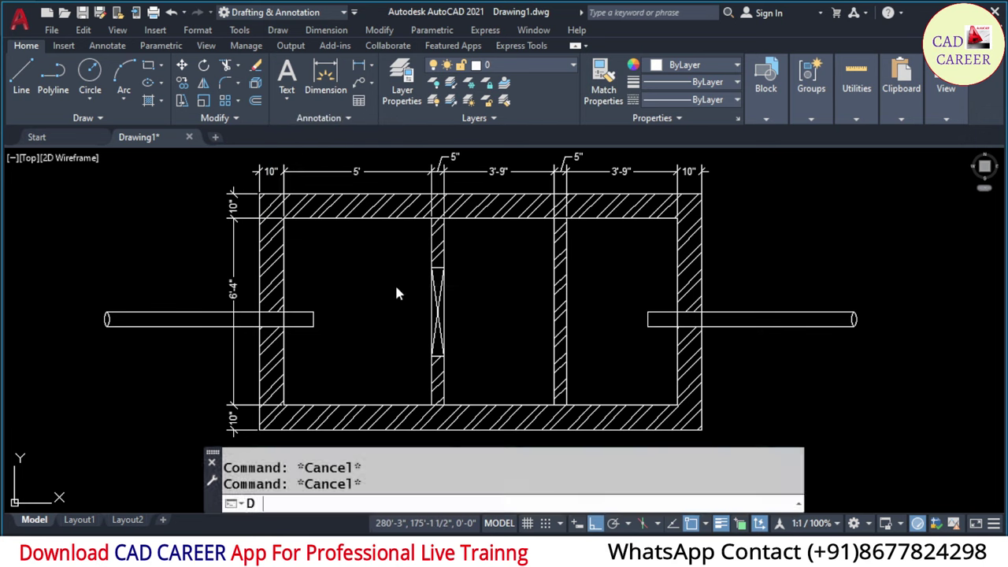
{"action": "key", "text": "Return"}
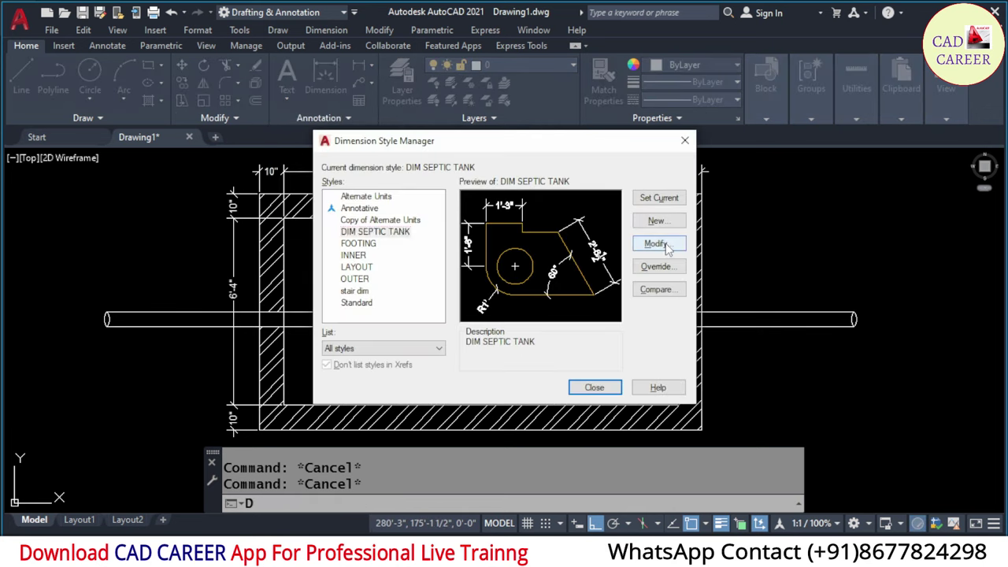
- Modify DIM SEPTIC TANK so its Fit overall scale becomes 20 instead of 15
{"action": "left_click", "coordinate": [666, 246]}
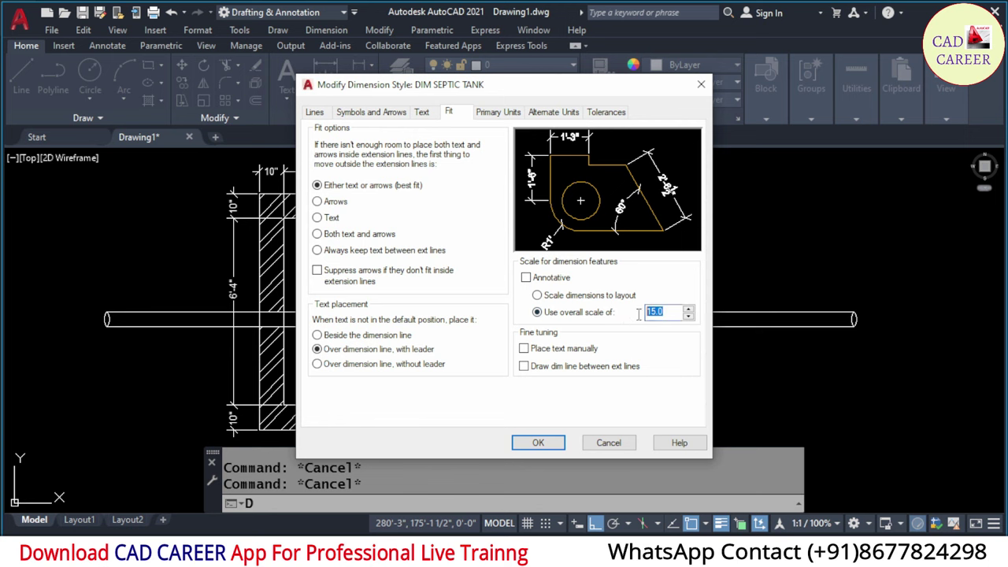
{"action": "type", "text": "0"}
{"action": "left_click", "coordinate": [539, 444]}
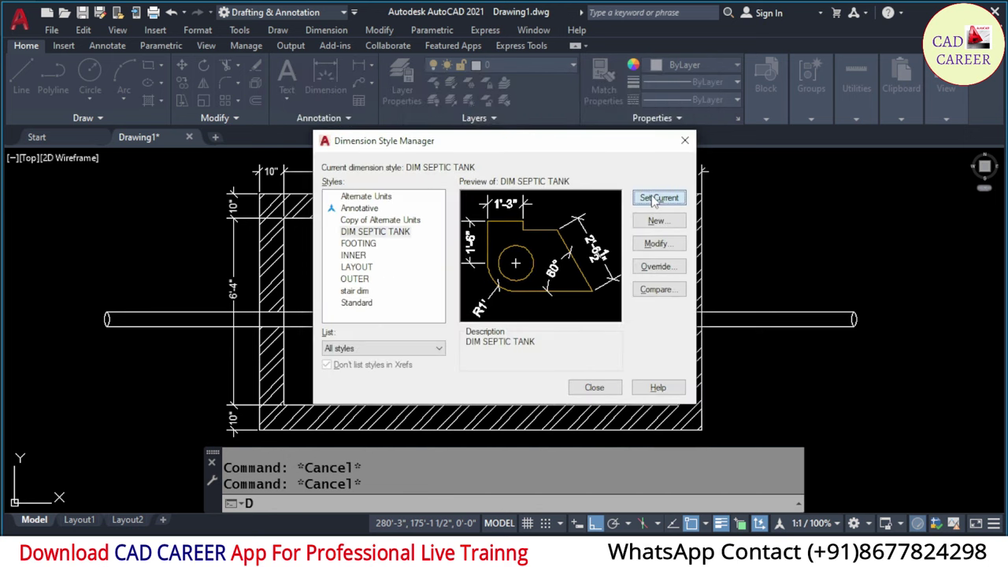
{"action": "left_click", "coordinate": [601, 388]}
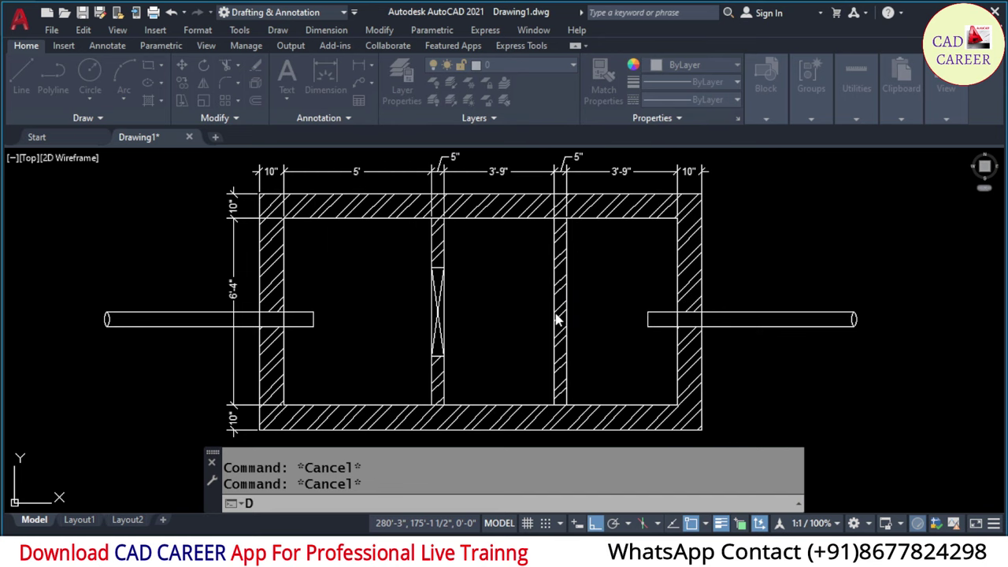
- Select the vertical 6'-4" dimension and try its top extension-line grip, then cancel
{"action": "scroll", "coordinate": [406, 250], "scroll_direction": "down", "scroll_amount": 1}
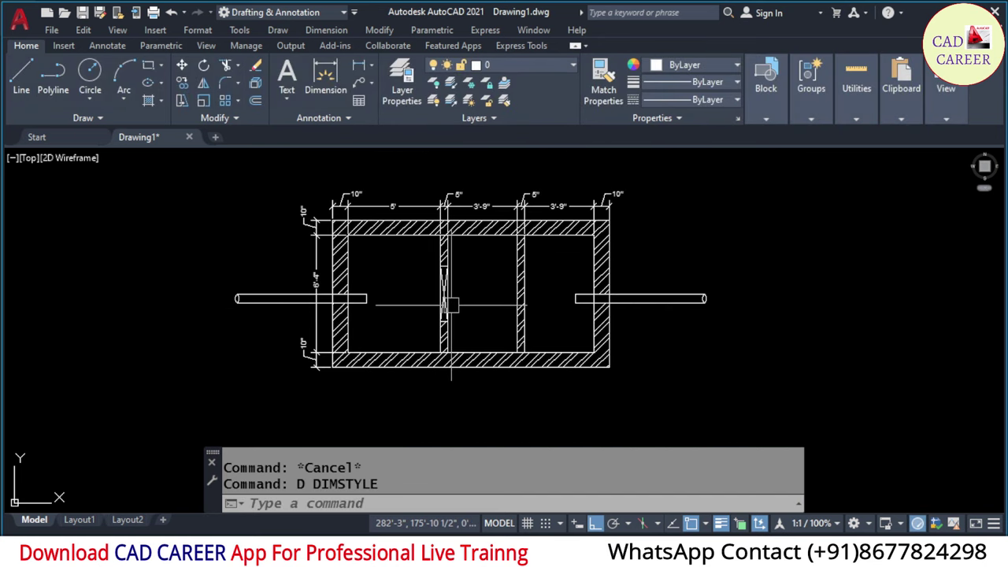
{"action": "scroll", "coordinate": [407, 250], "scroll_direction": "down", "scroll_amount": 1}
{"action": "scroll", "coordinate": [407, 250], "scroll_direction": "down", "scroll_amount": 1}
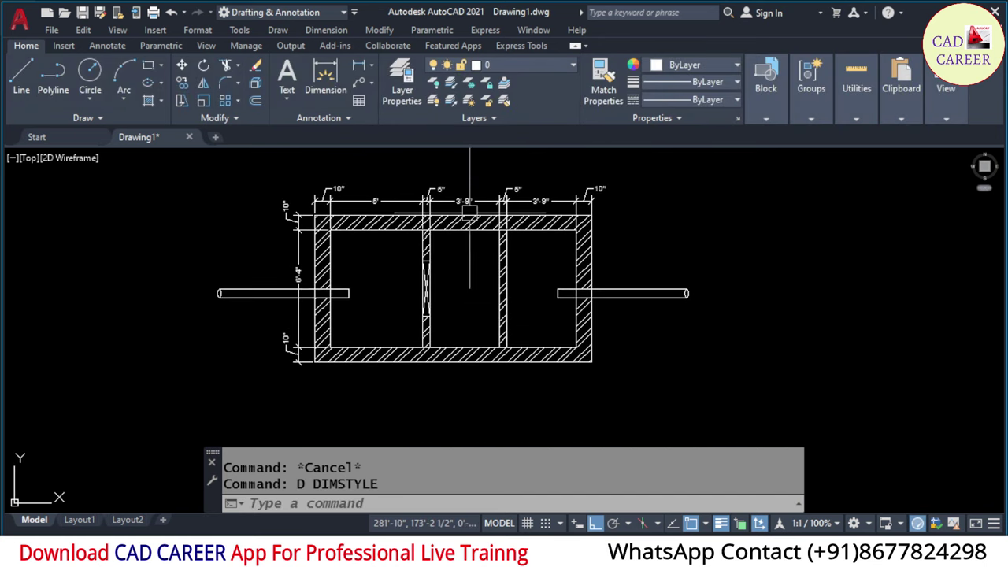
{"action": "scroll", "coordinate": [299, 224], "scroll_direction": "up", "scroll_amount": 2}
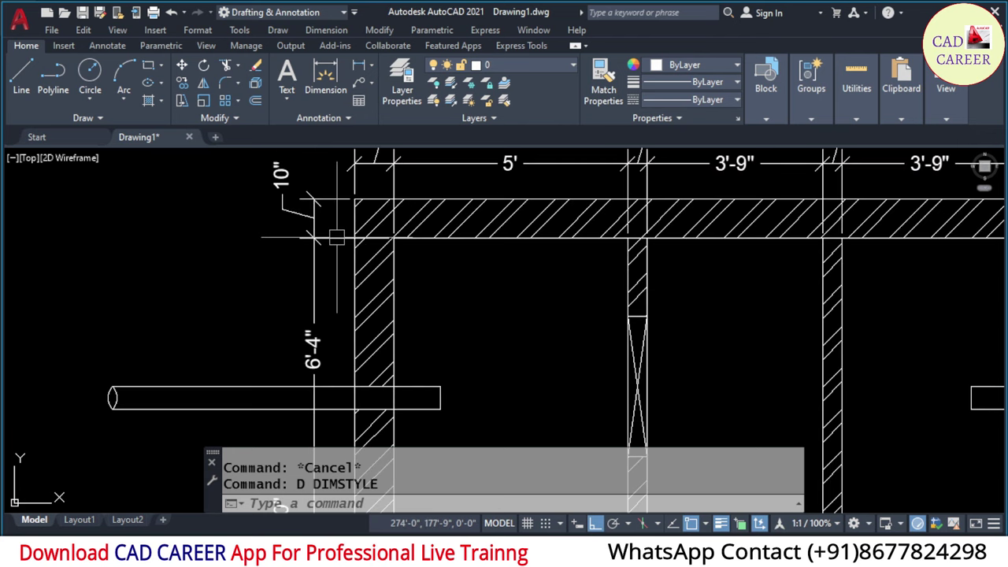
{"action": "left_click", "coordinate": [314, 237]}
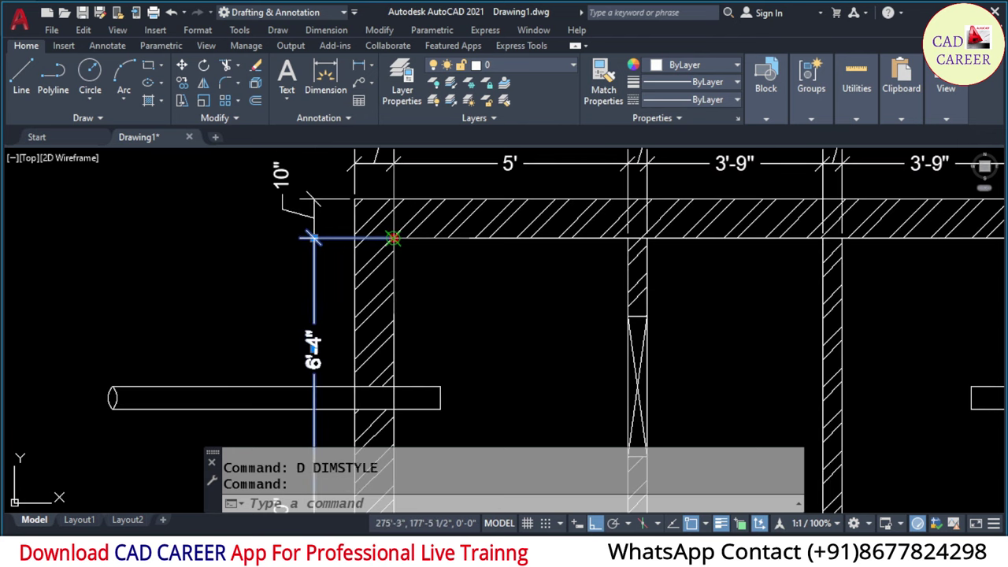
{"action": "left_click", "coordinate": [393, 237]}
{"action": "key", "text": "Escape"}
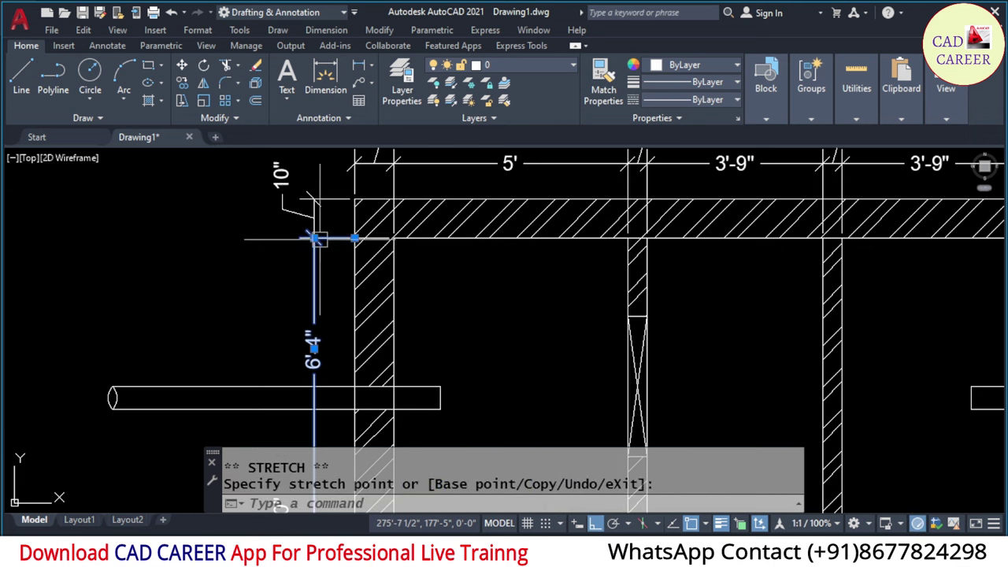
{"action": "key", "text": "Escape"}
- Stretch the top-left 10" dimension's extension line back to the outer wall face
{"action": "scroll", "coordinate": [364, 238], "scroll_direction": "up", "scroll_amount": 2}
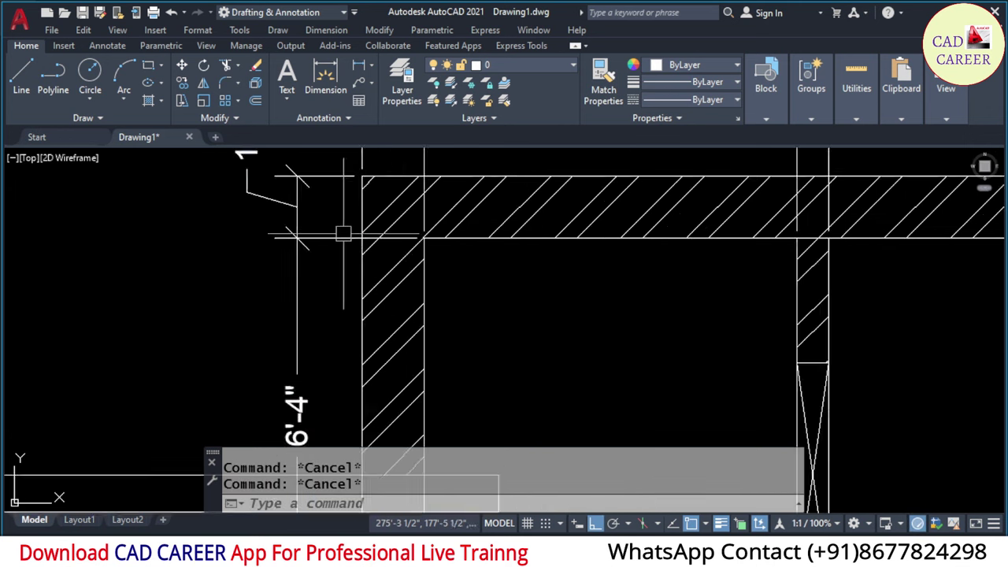
{"action": "scroll", "coordinate": [346, 232], "scroll_direction": "up", "scroll_amount": 2}
{"action": "left_click", "coordinate": [416, 241]}
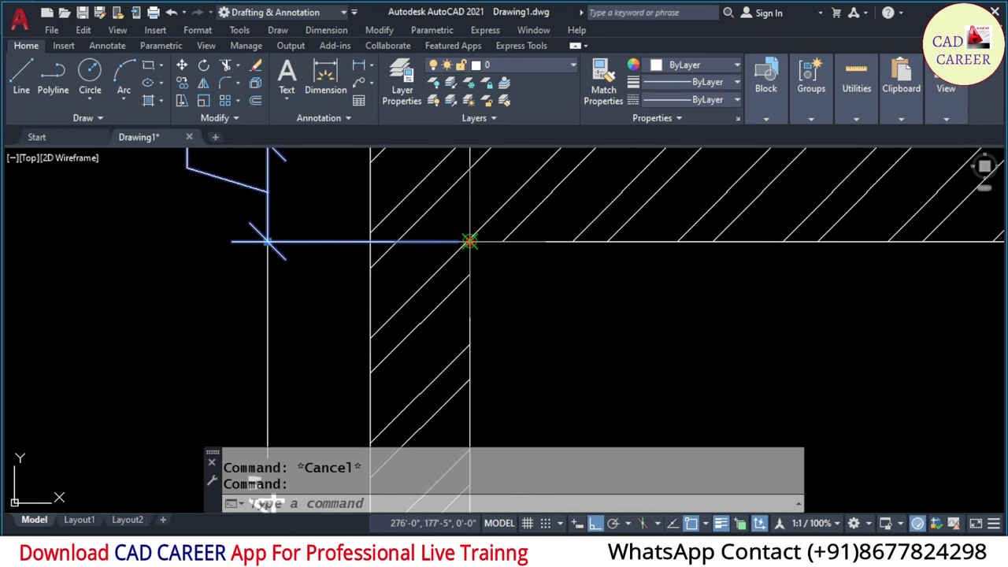
{"action": "left_click", "coordinate": [469, 241]}
{"action": "left_click", "coordinate": [370, 241]}
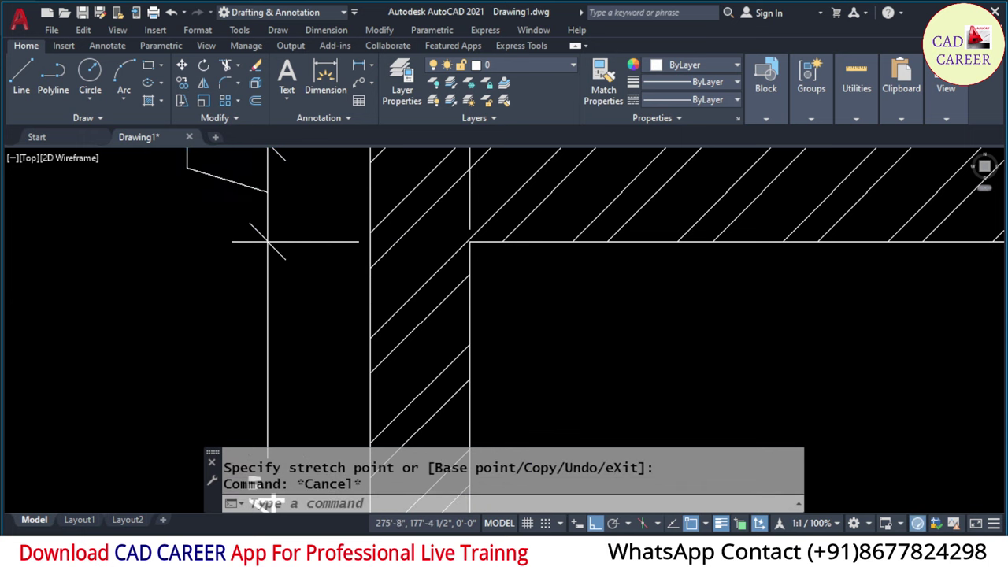
{"action": "key", "text": "Escape"}
- Stretch the lower-left 10" dimension's extension line to end at the outer wall face
{"action": "scroll", "coordinate": [268, 242], "scroll_direction": "down", "scroll_amount": 3}
{"action": "scroll", "coordinate": [361, 370], "scroll_direction": "up", "scroll_amount": 4}
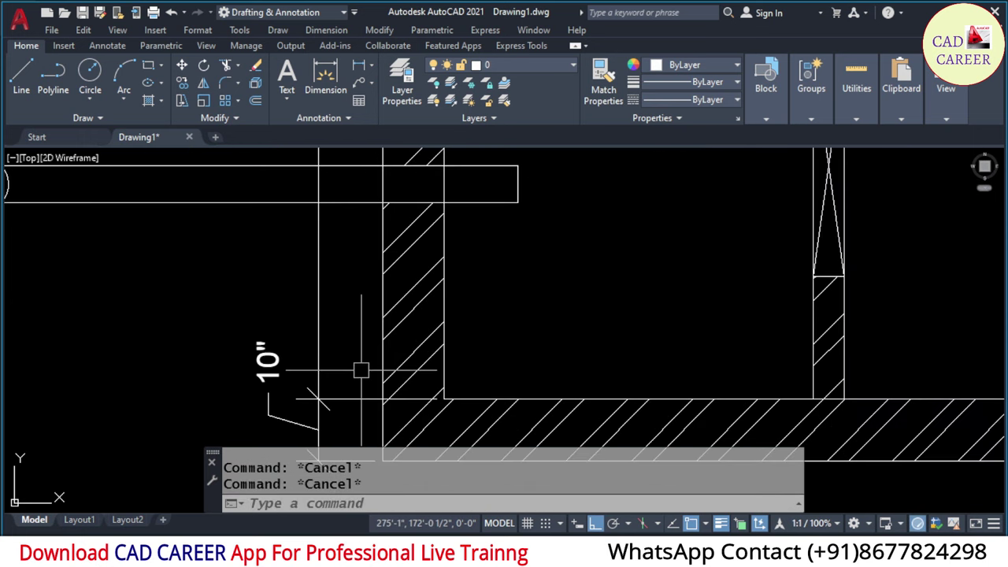
{"action": "left_click", "coordinate": [370, 399]}
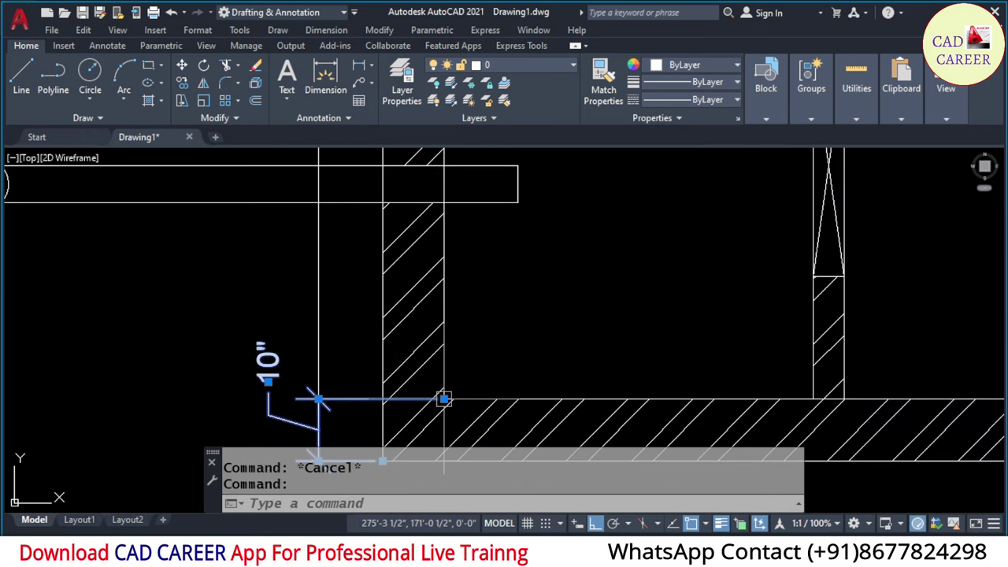
{"action": "left_click", "coordinate": [443, 400]}
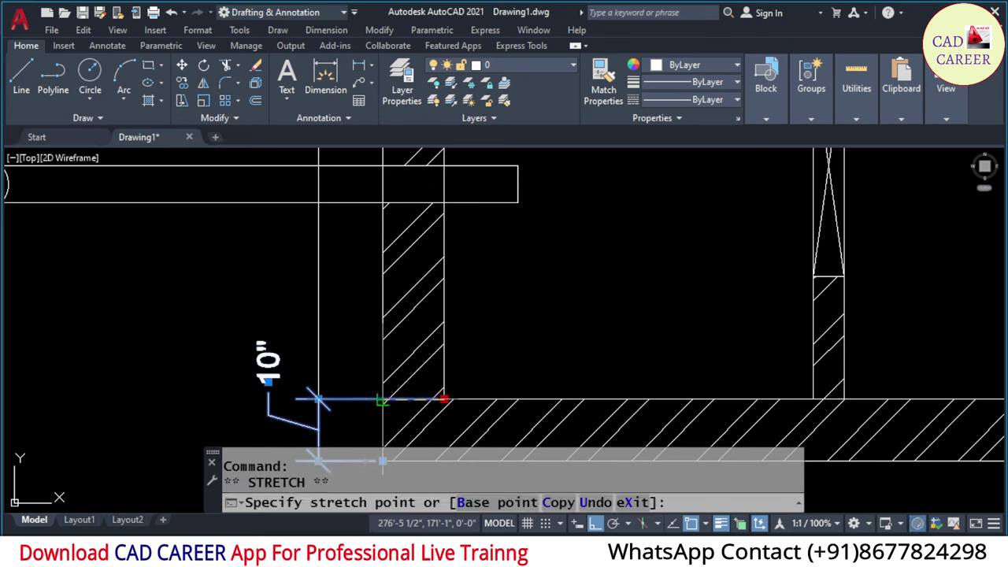
{"action": "left_click", "coordinate": [382, 400]}
{"action": "key", "text": "Escape"}
{"action": "key", "text": "Escape"}
{"action": "left_click", "coordinate": [323, 399]}
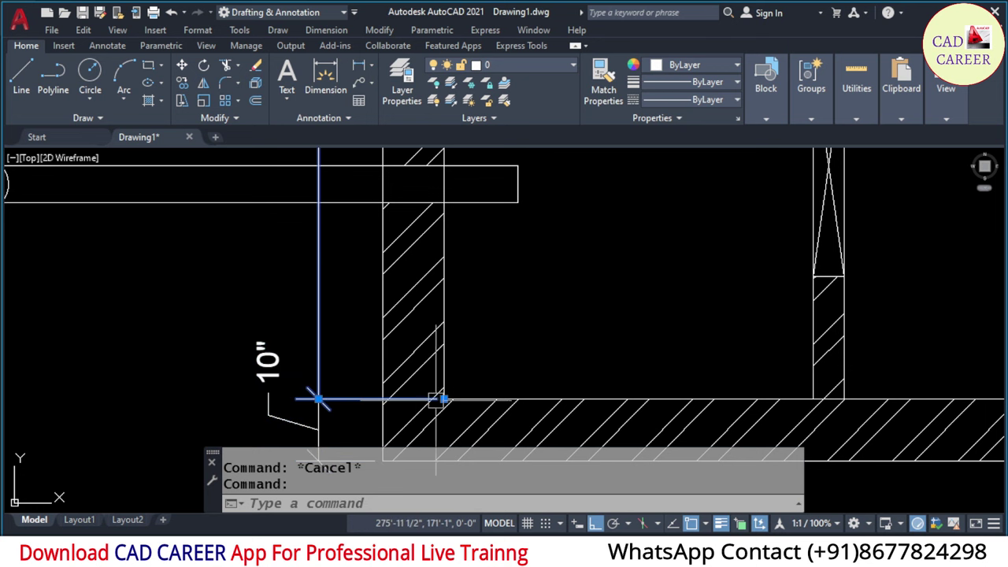
{"action": "left_click", "coordinate": [444, 399]}
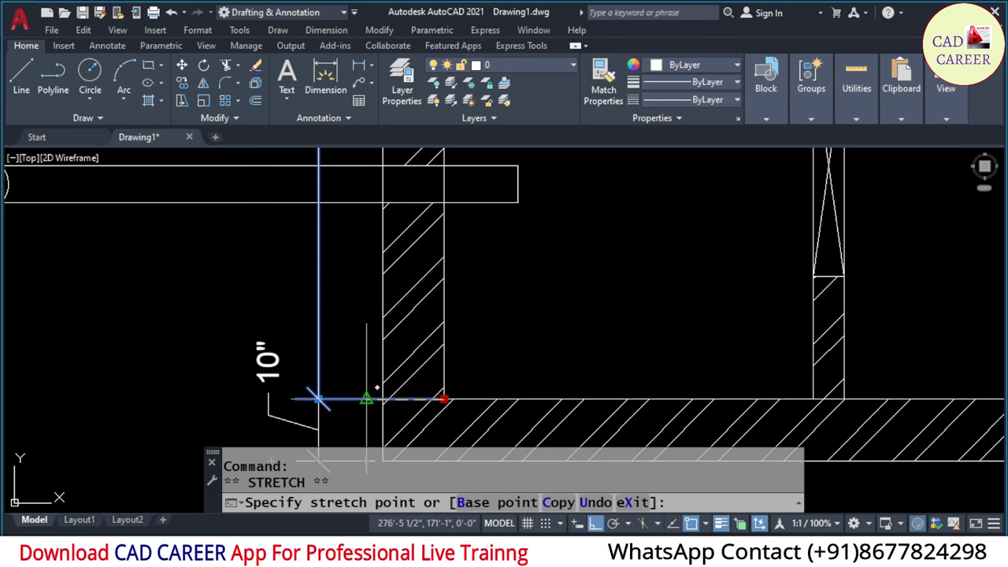
{"action": "left_click", "coordinate": [318, 399]}
{"action": "key", "text": "Escape"}
{"action": "key", "text": "Escape"}
{"action": "scroll", "coordinate": [341, 344], "scroll_direction": "down", "scroll_amount": 5}
- Move the left extension lines of the top 5' and 10" dimensions up to the outer top wall line
{"action": "scroll", "coordinate": [342, 344], "scroll_direction": "down", "scroll_amount": 1}
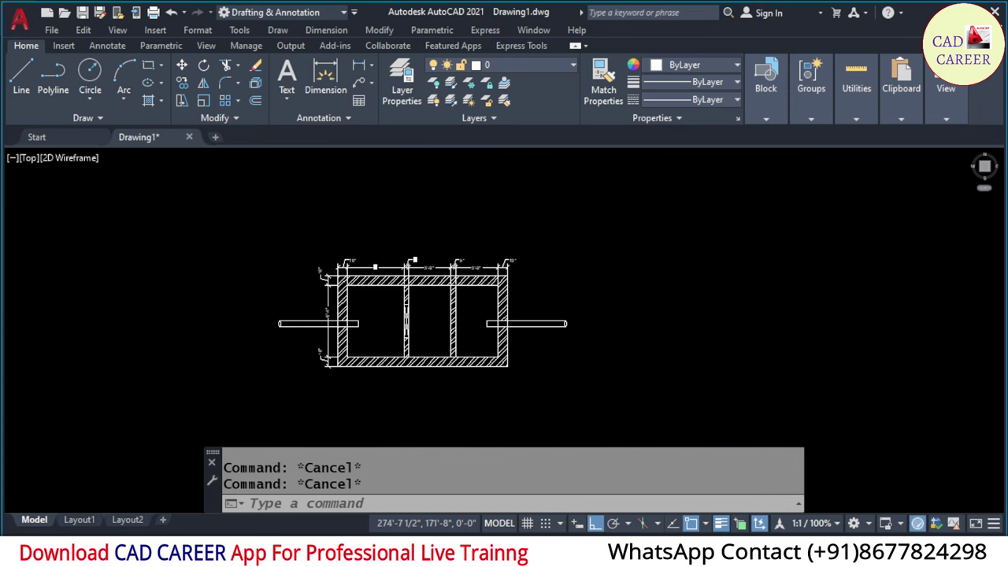
{"action": "scroll", "coordinate": [308, 266], "scroll_direction": "up", "scroll_amount": 6}
{"action": "left_click", "coordinate": [321, 238]}
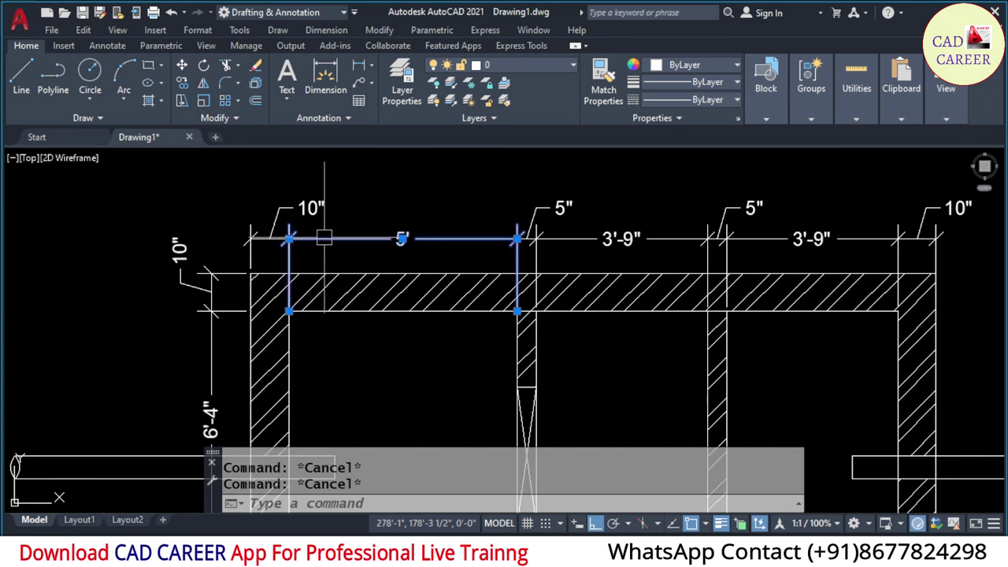
{"action": "left_click", "coordinate": [289, 311]}
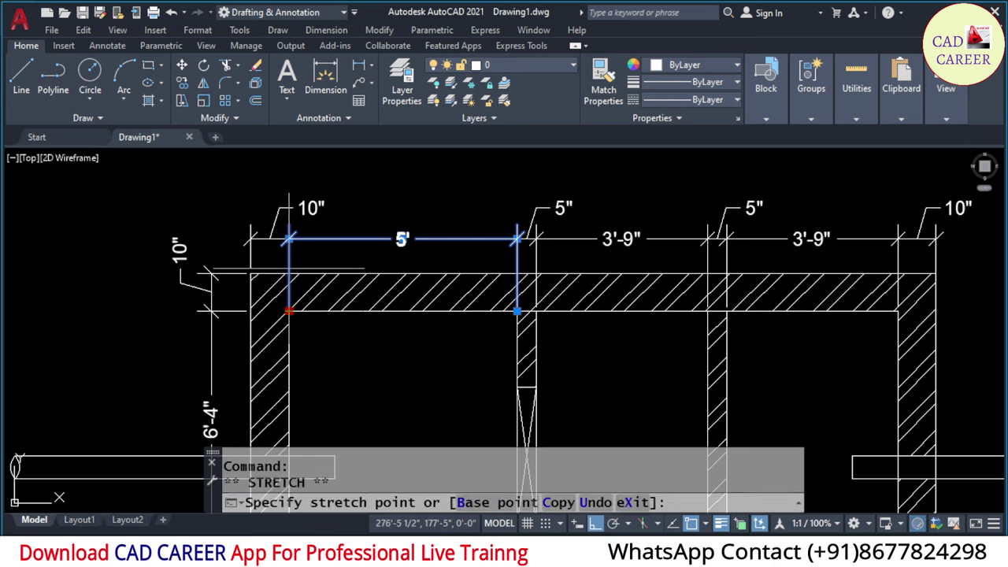
{"action": "left_click", "coordinate": [289, 274]}
{"action": "key", "text": "Escape"}
{"action": "key", "text": "Escape"}
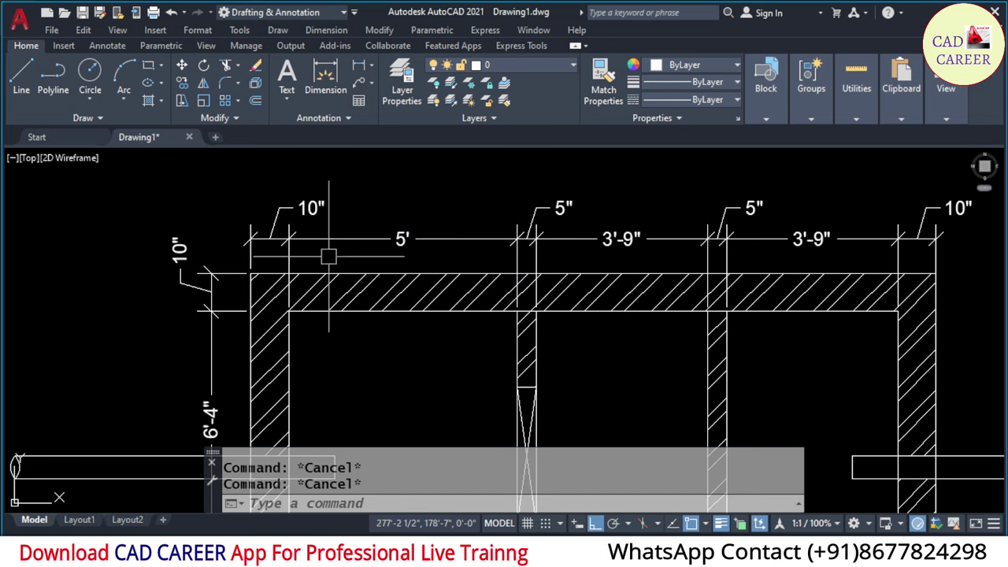
{"action": "left_click", "coordinate": [289, 287]}
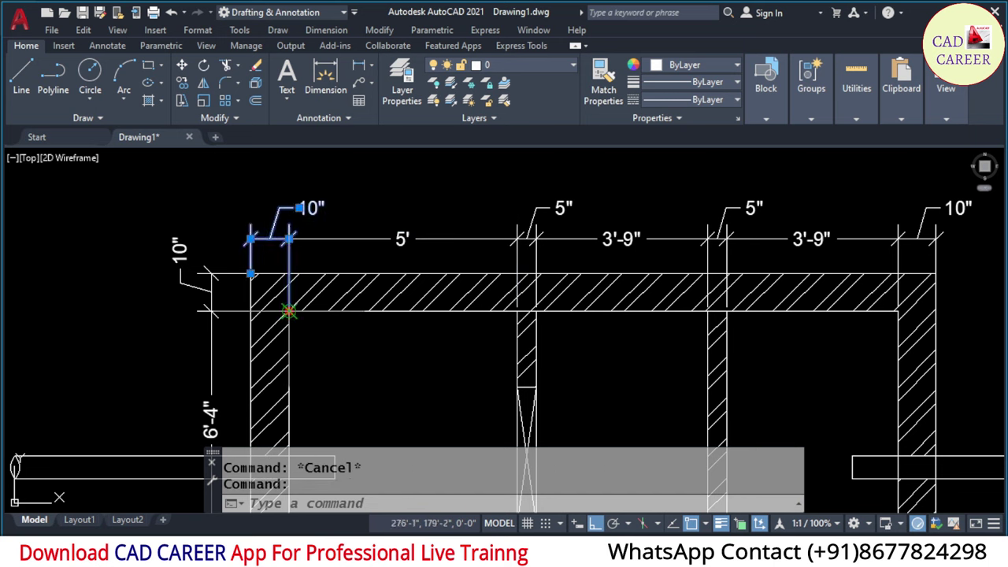
{"action": "left_click", "coordinate": [289, 312]}
{"action": "left_click", "coordinate": [288, 273]}
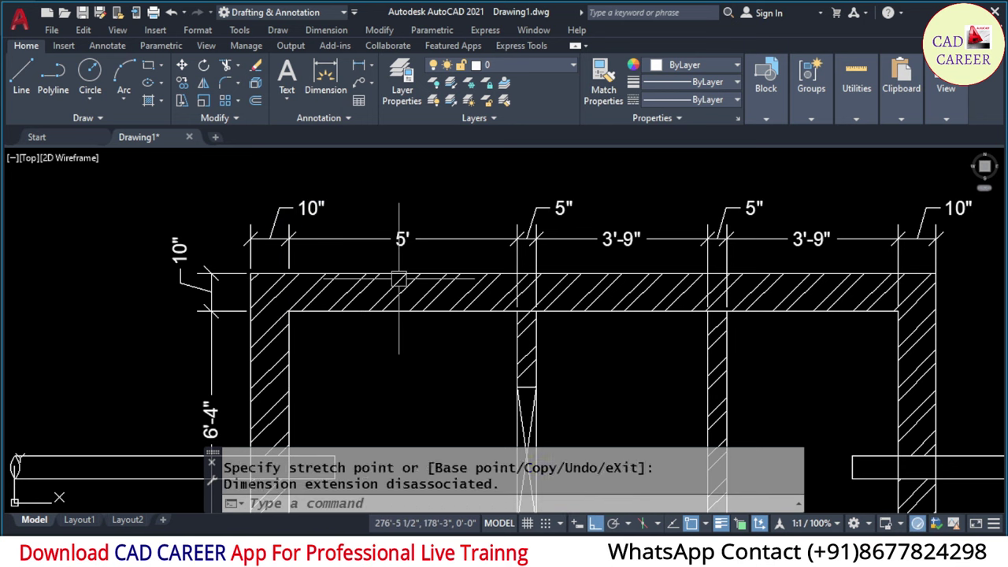
{"action": "key", "text": "Escape"}
{"action": "key", "text": "Escape"}
- Raise the 5", 3'-9" and 5' extension lines at the first partition to the outer top wall line
{"action": "left_click", "coordinate": [515, 280]}
{"action": "scroll", "coordinate": [516, 283], "scroll_direction": "up", "scroll_amount": 2}
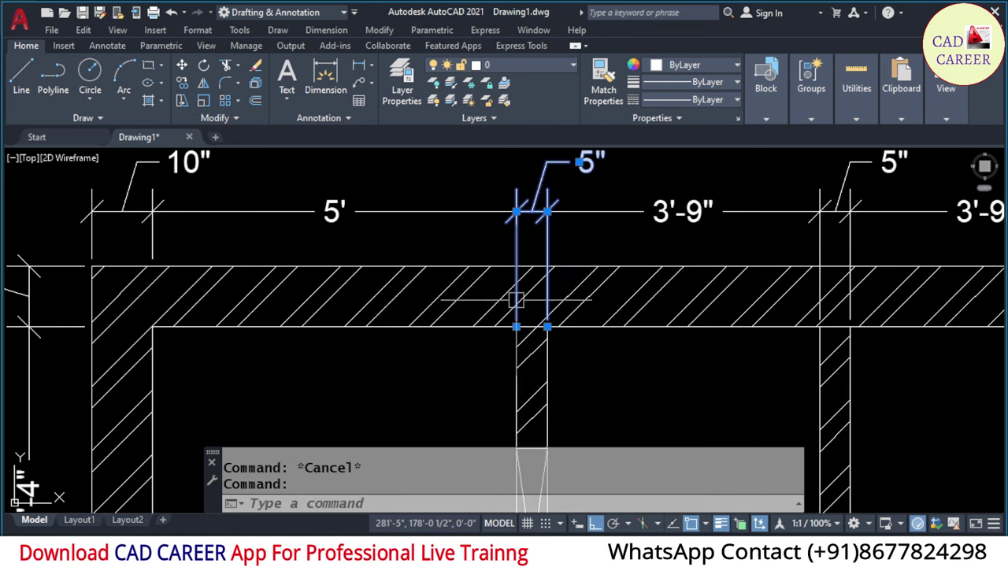
{"action": "left_click", "coordinate": [516, 326]}
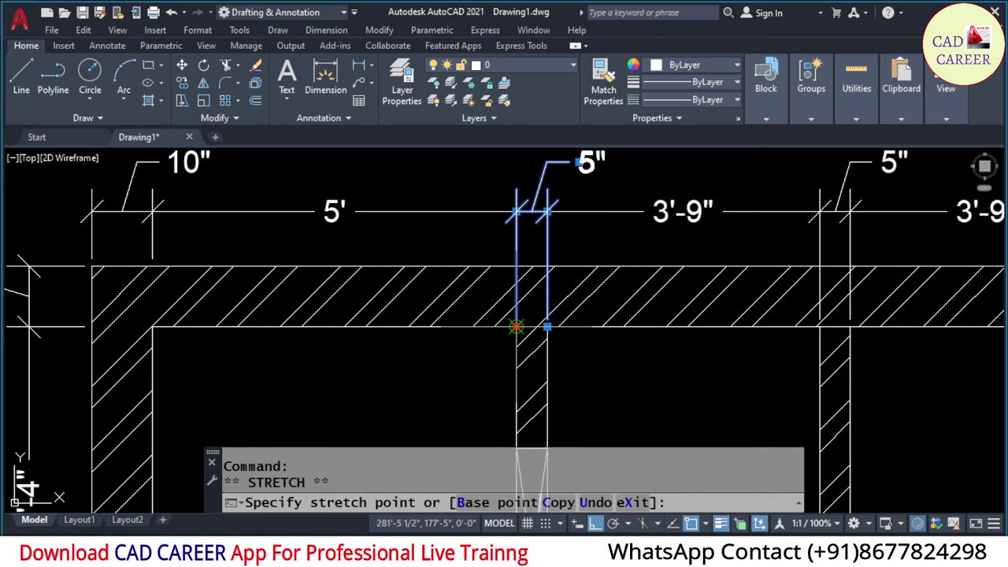
{"action": "left_click", "coordinate": [516, 266]}
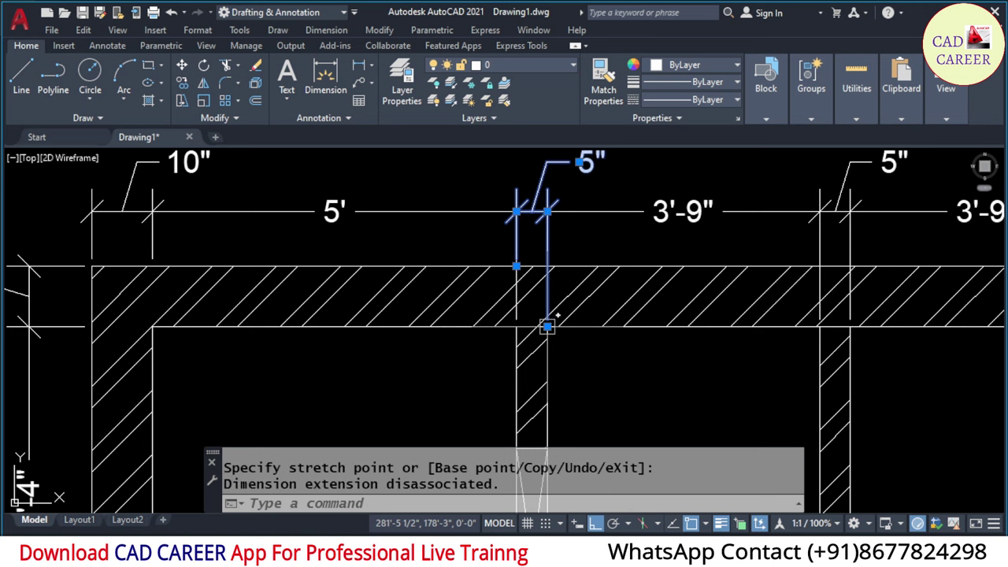
{"action": "left_click", "coordinate": [547, 326]}
{"action": "left_click", "coordinate": [547, 266]}
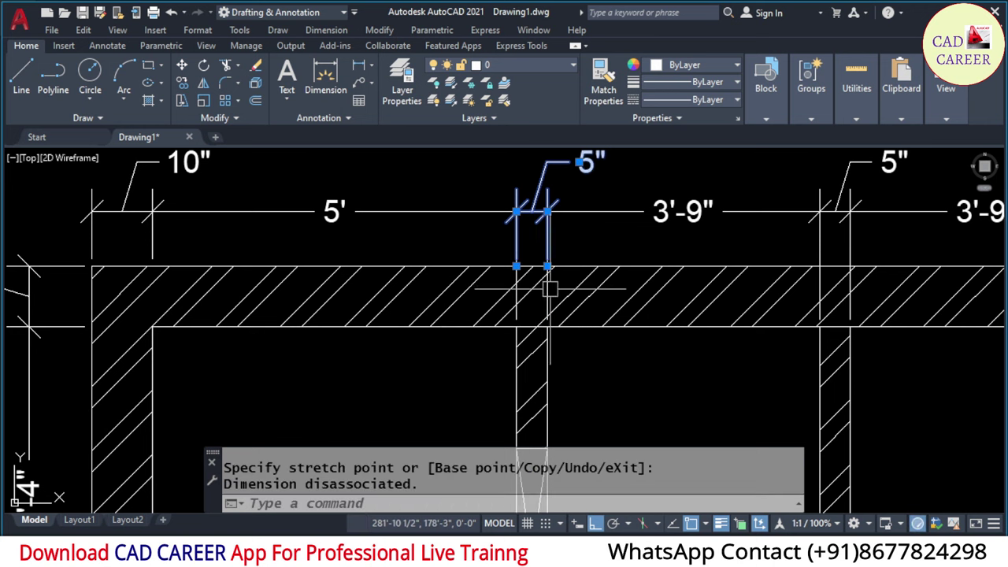
{"action": "left_click", "coordinate": [550, 292]}
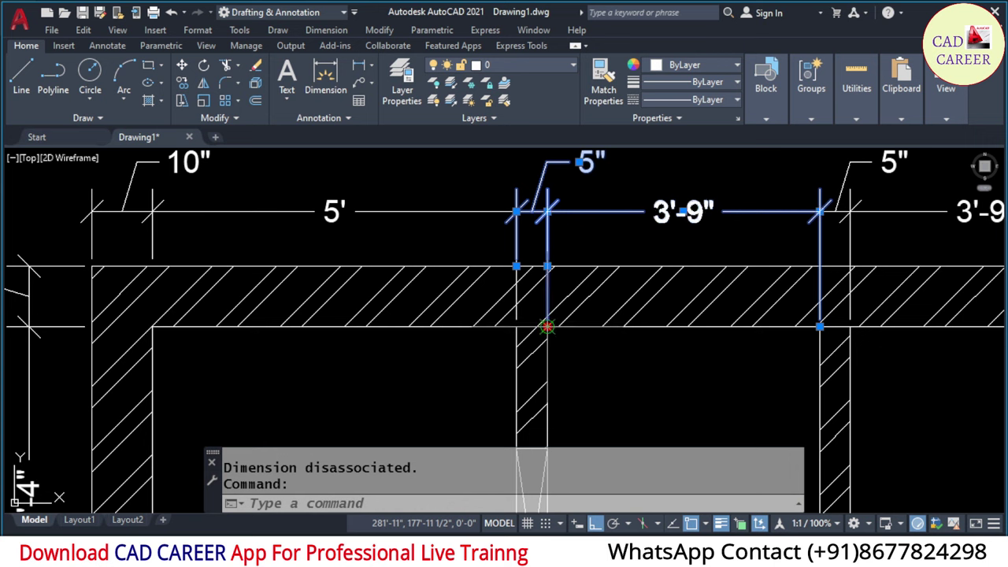
{"action": "left_click", "coordinate": [547, 326]}
{"action": "left_click", "coordinate": [547, 266]}
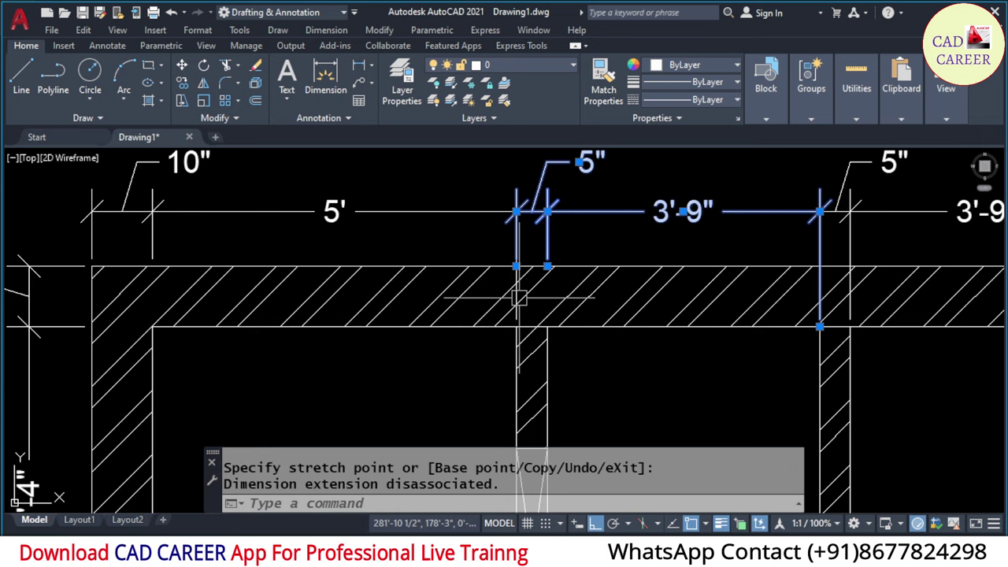
{"action": "left_click", "coordinate": [516, 272]}
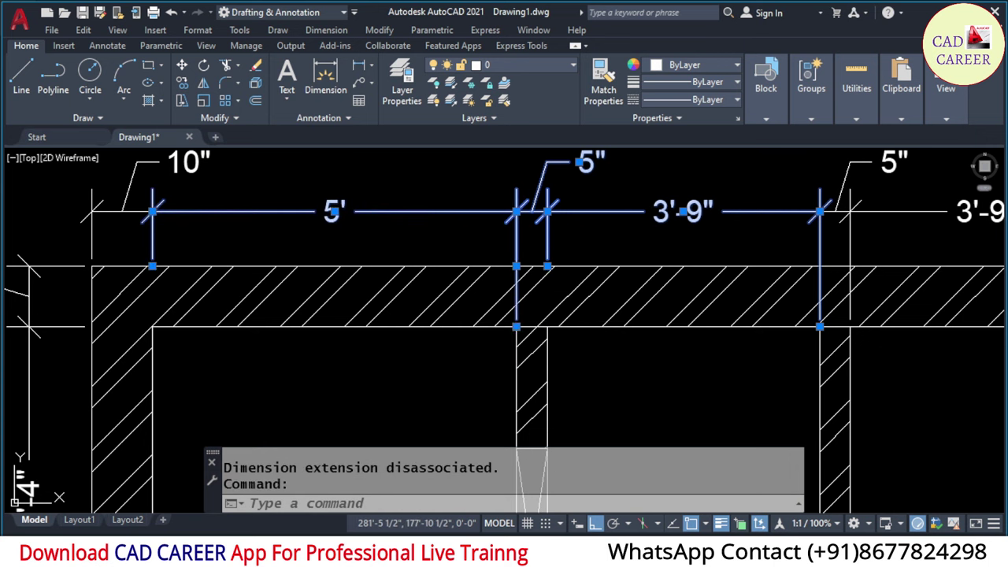
{"action": "left_click", "coordinate": [515, 326]}
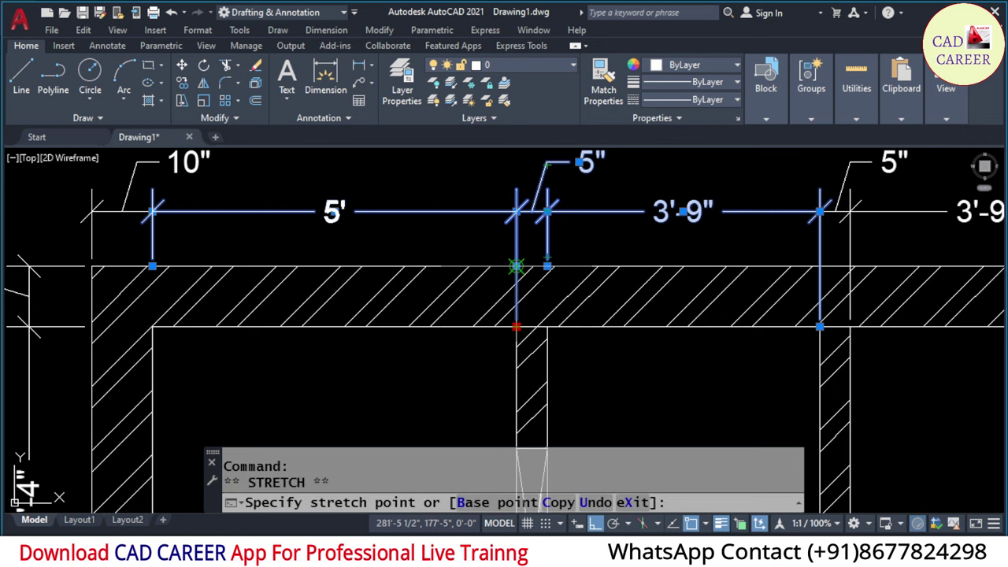
{"action": "left_click", "coordinate": [515, 266]}
{"action": "key", "text": "Escape"}
{"action": "key", "text": "Escape"}
{"action": "scroll", "coordinate": [534, 283], "scroll_direction": "down", "scroll_amount": 3}
- Shorten the 3'-9" and 5" extension lines at the second partition to the outer top wall line
{"action": "scroll", "coordinate": [534, 283], "scroll_direction": "up", "scroll_amount": 3}
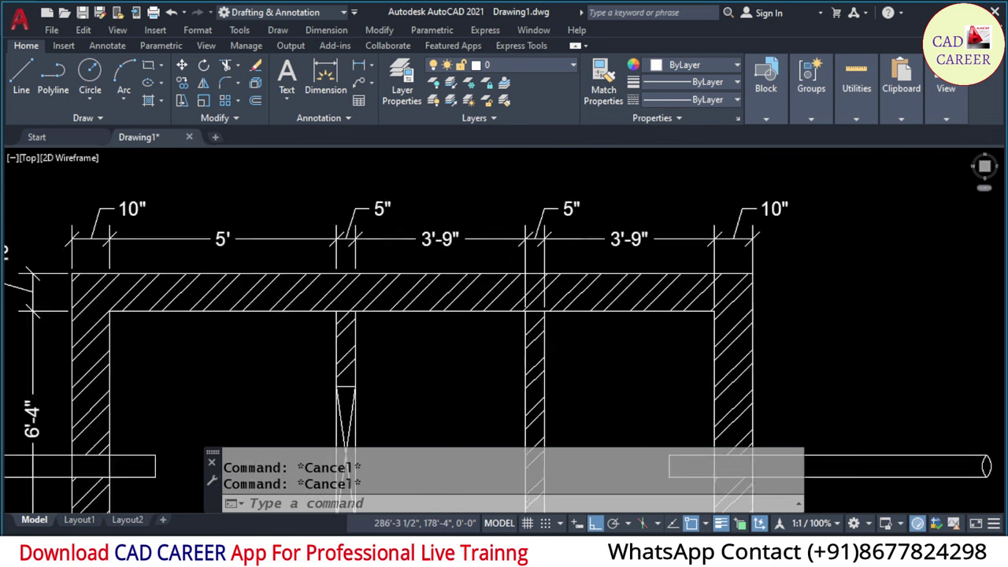
{"action": "left_click", "coordinate": [546, 293]}
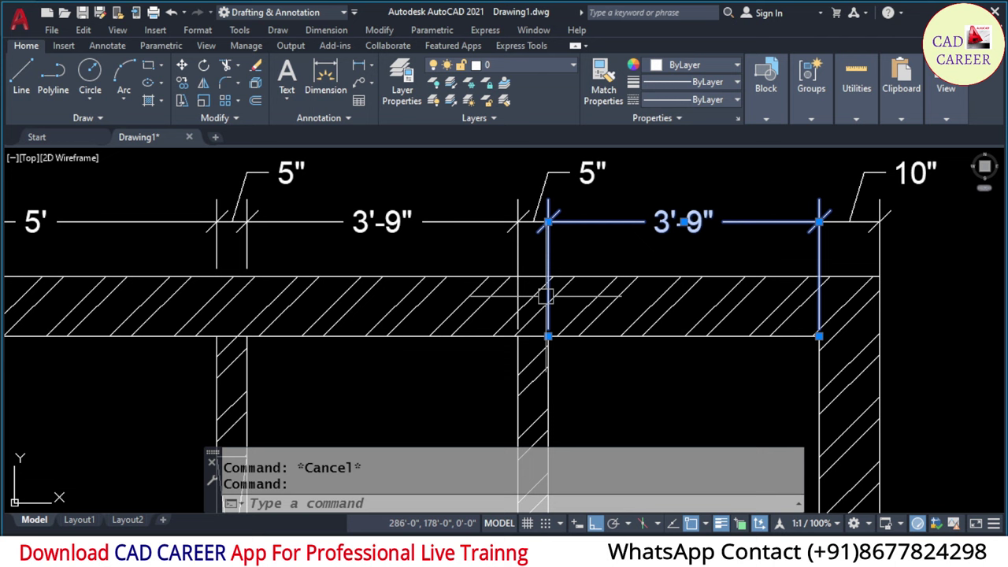
{"action": "left_click", "coordinate": [547, 336]}
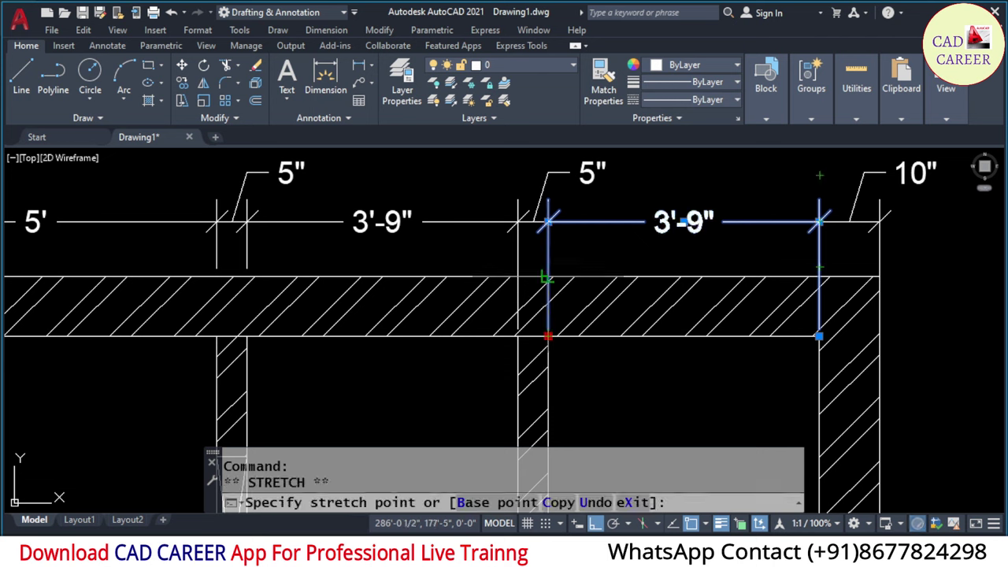
{"action": "left_click", "coordinate": [547, 277]}
{"action": "left_click", "coordinate": [516, 331]}
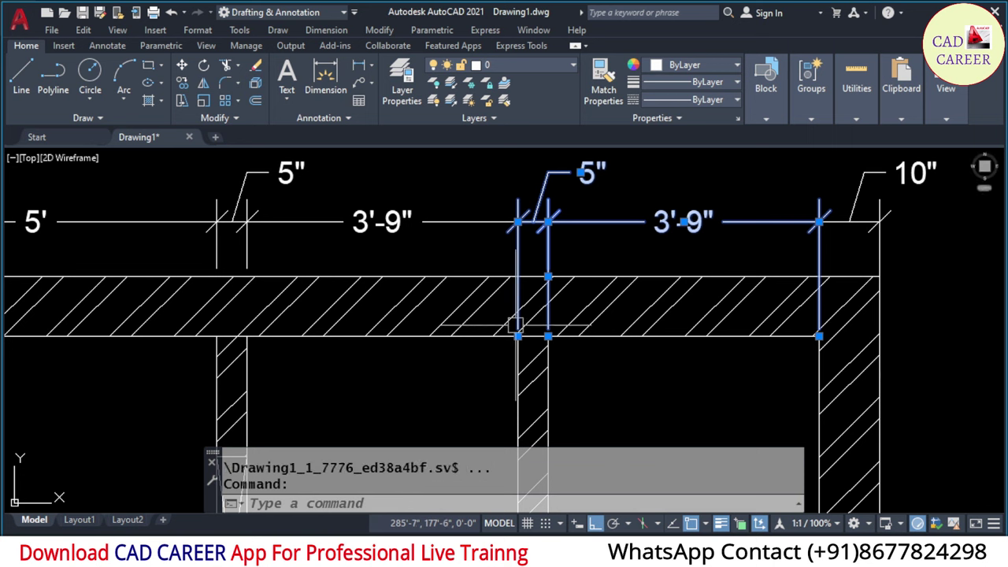
{"action": "left_click", "coordinate": [517, 336]}
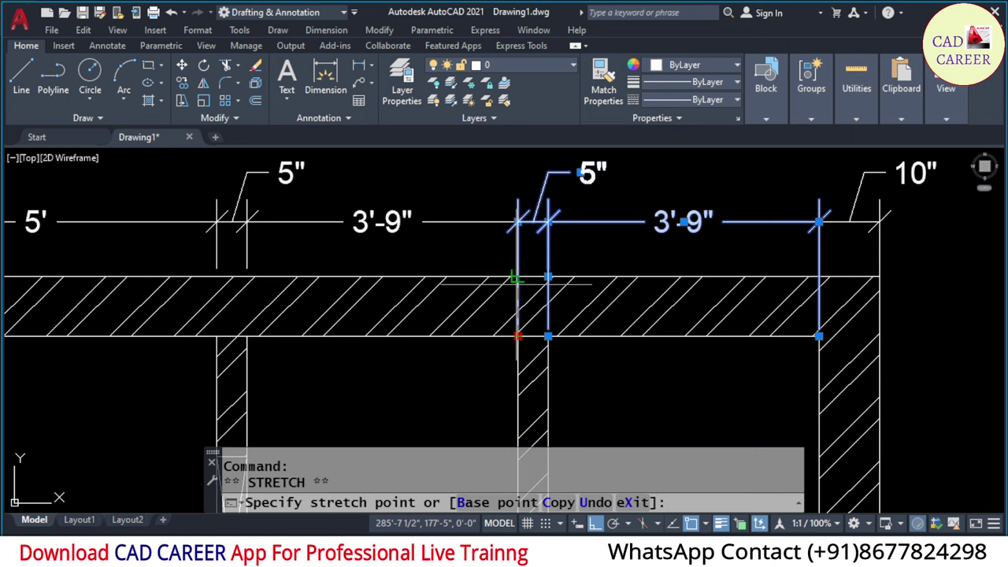
{"action": "left_click", "coordinate": [515, 280]}
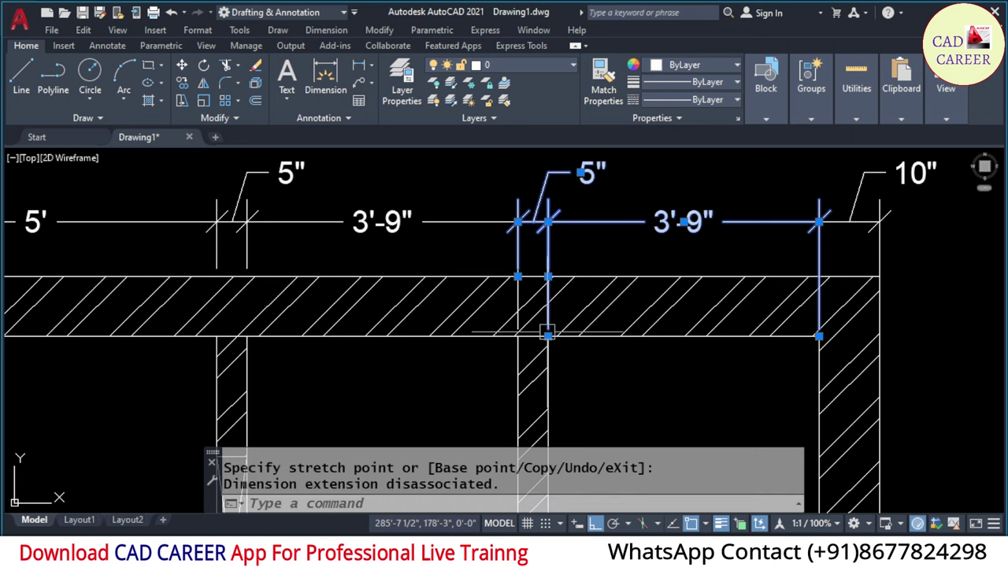
{"action": "left_click", "coordinate": [548, 335]}
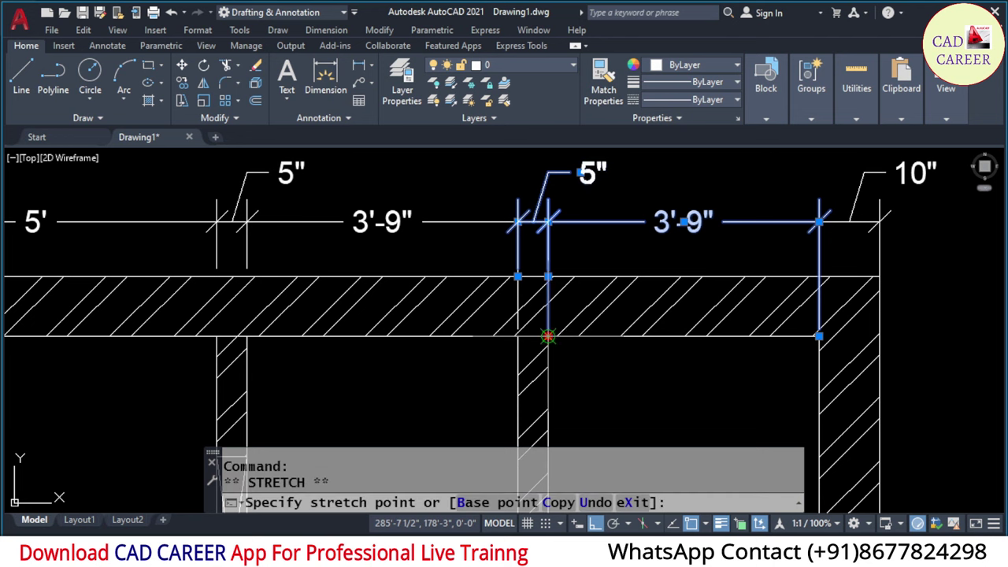
{"action": "left_click", "coordinate": [543, 281]}
{"action": "left_click", "coordinate": [517, 236]}
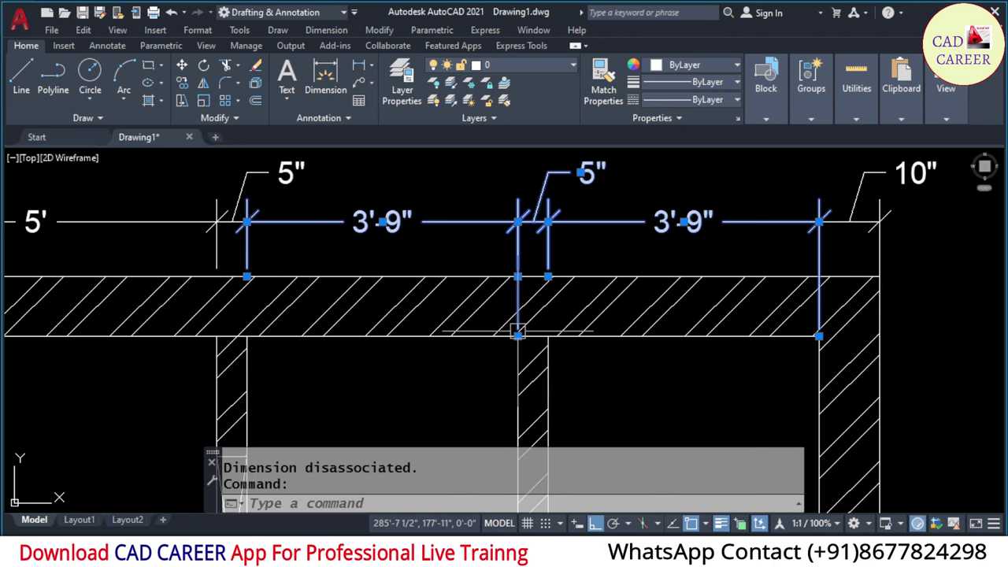
{"action": "left_click", "coordinate": [517, 330]}
{"action": "left_click", "coordinate": [518, 336]}
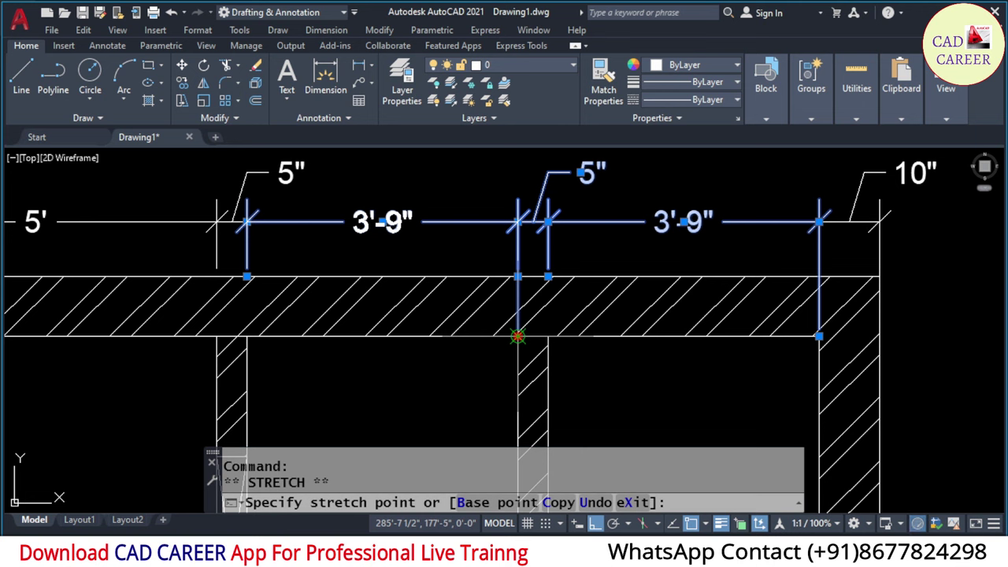
{"action": "left_click", "coordinate": [517, 276]}
{"action": "key", "text": "Escape"}
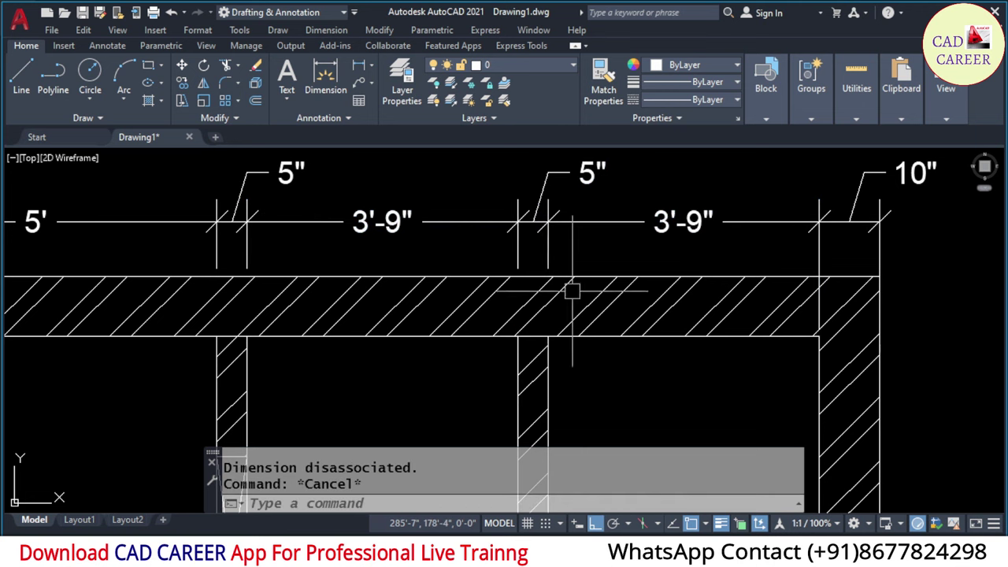
- Shorten the 10" and right 3'-9" dimensions' extension lines to the wall line
{"action": "left_click", "coordinate": [878, 256]}
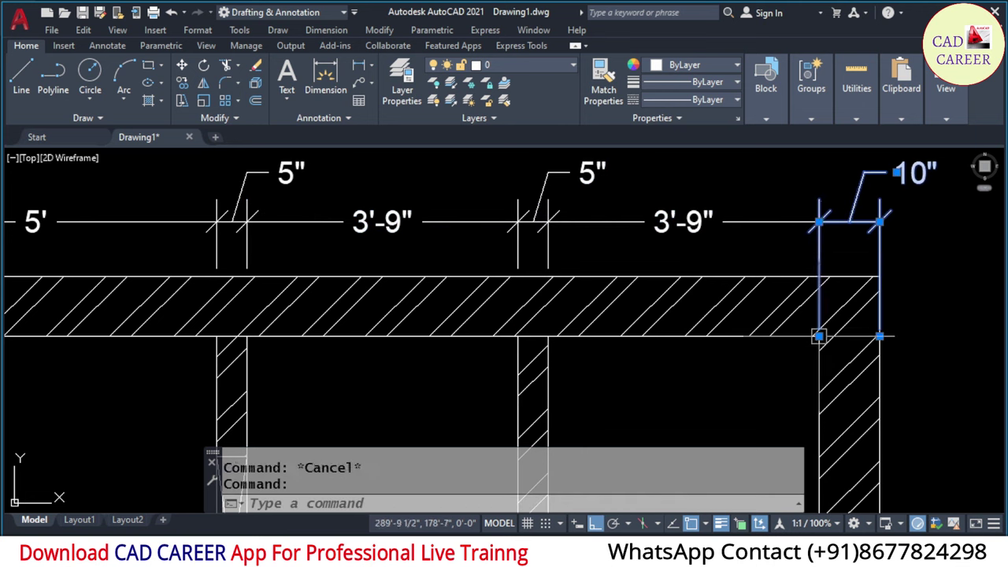
{"action": "left_click", "coordinate": [818, 336]}
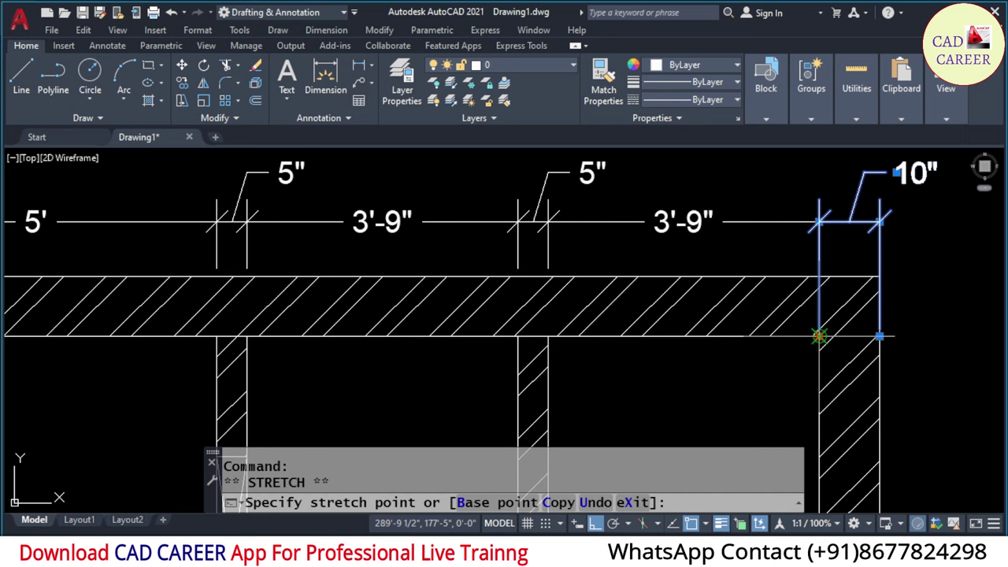
{"action": "left_click", "coordinate": [819, 277]}
{"action": "left_click", "coordinate": [819, 307]}
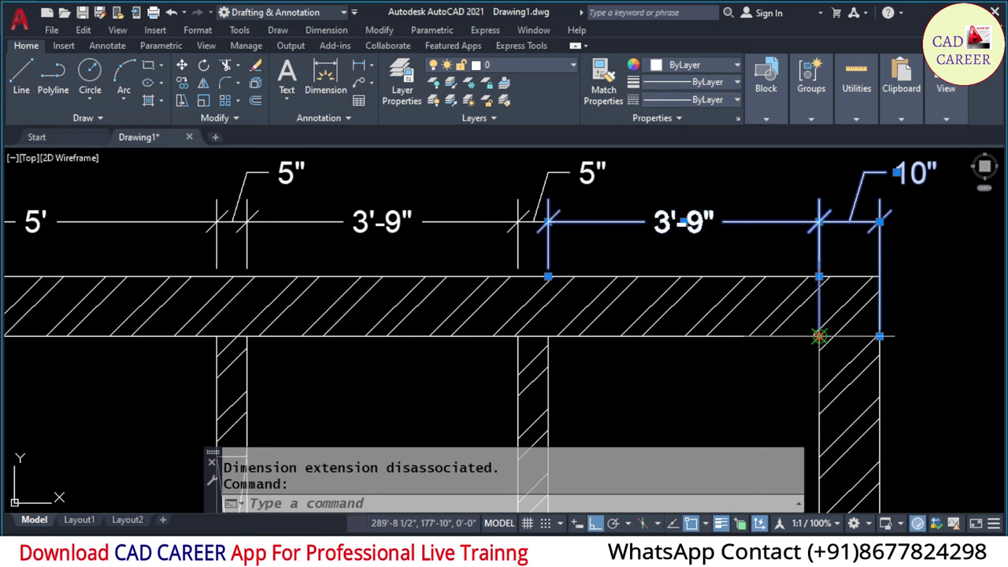
{"action": "left_click", "coordinate": [818, 337]}
{"action": "left_click", "coordinate": [818, 276]}
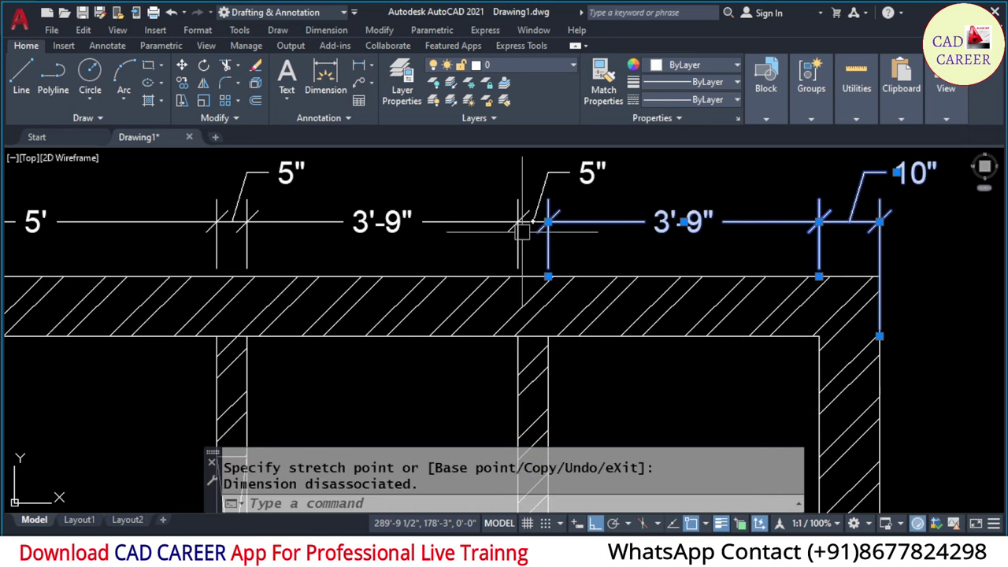
{"action": "key", "text": "Escape"}
- Start a linear dimension from the tank's upper-right outer corner
{"action": "scroll", "coordinate": [672, 296], "scroll_direction": "down", "scroll_amount": 4}
{"action": "key", "text": "Escape"}
{"action": "scroll", "coordinate": [460, 236], "scroll_direction": "down", "scroll_amount": 2}
{"action": "mouse_move", "coordinate": [461, 286]}
{"action": "middle_mouse_down"}
{"action": "mouse_move", "coordinate": [444, 264]}
{"action": "mouse_move", "coordinate": [414, 270]}
{"action": "middle_mouse_up"}
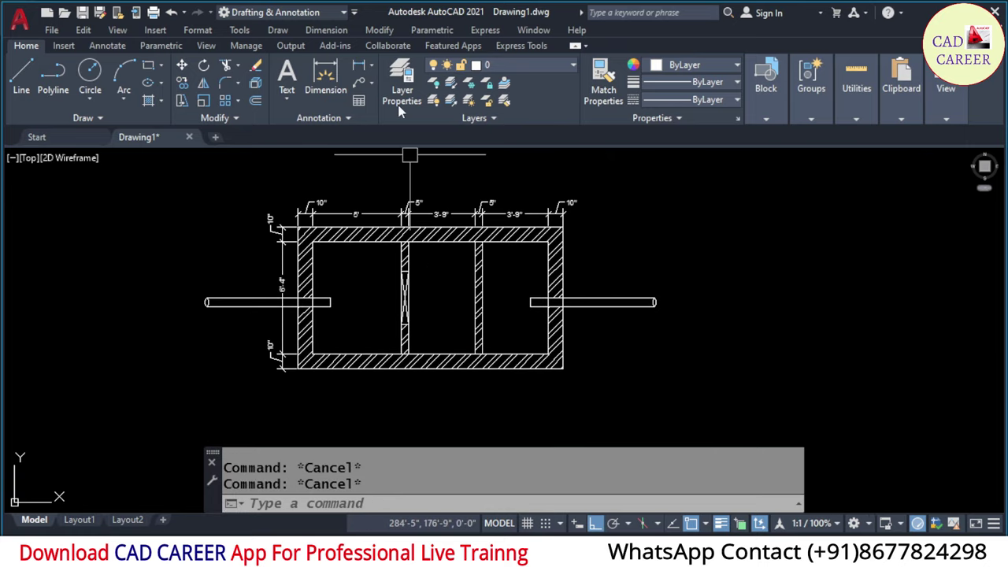
{"action": "left_click", "coordinate": [358, 65]}
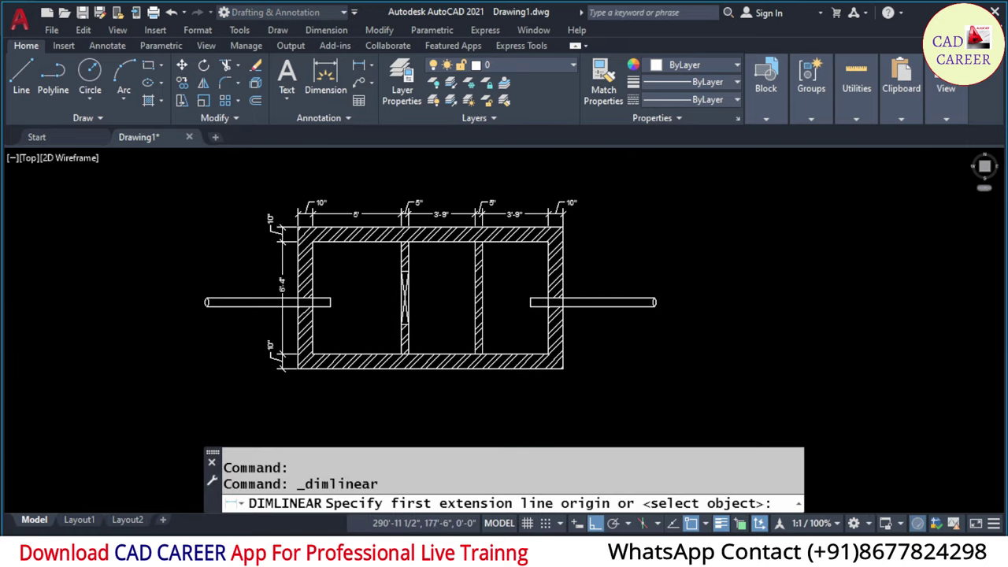
{"action": "scroll", "coordinate": [570, 239], "scroll_direction": "up", "scroll_amount": 4}
{"action": "left_click", "coordinate": [553, 210]}
- Add the overall 8' height dimension along the tank's right side
{"action": "scroll", "coordinate": [552, 210], "scroll_direction": "down", "scroll_amount": 4}
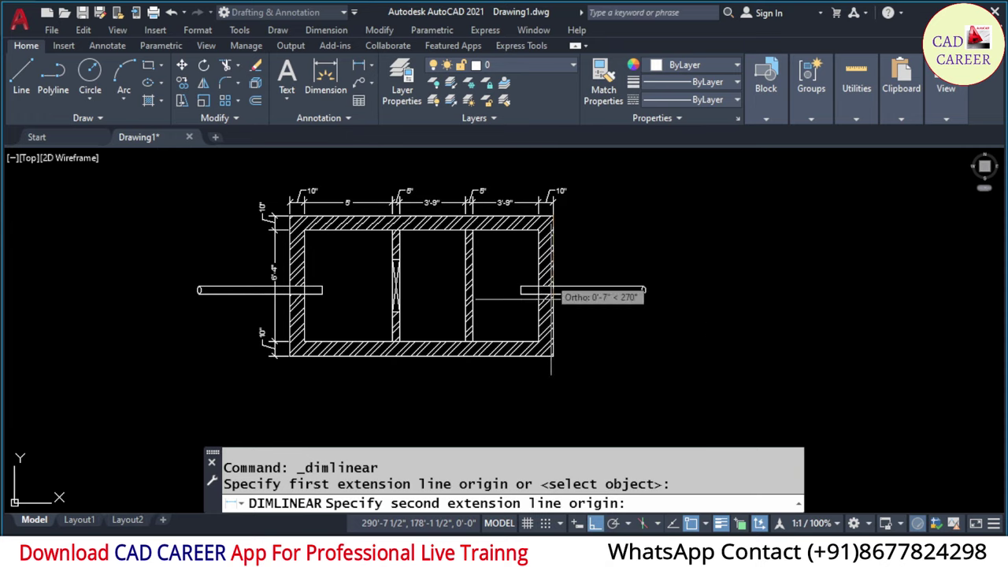
{"action": "left_click", "coordinate": [552, 355]}
{"action": "scroll", "coordinate": [555, 289], "scroll_direction": "up", "scroll_amount": 4}
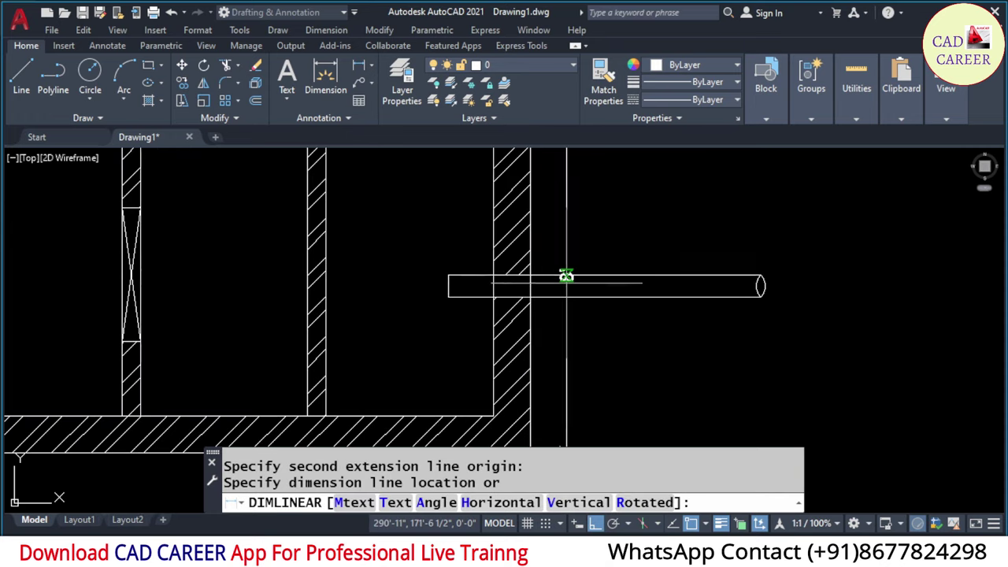
{"action": "left_click", "coordinate": [569, 280]}
{"action": "left_click", "coordinate": [568, 280]}
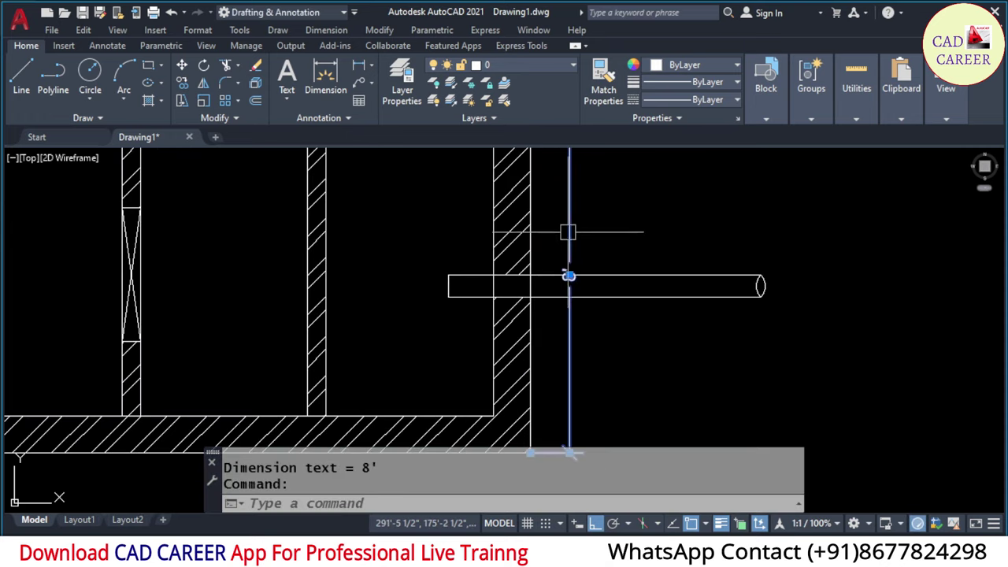
{"action": "left_click", "coordinate": [568, 275]}
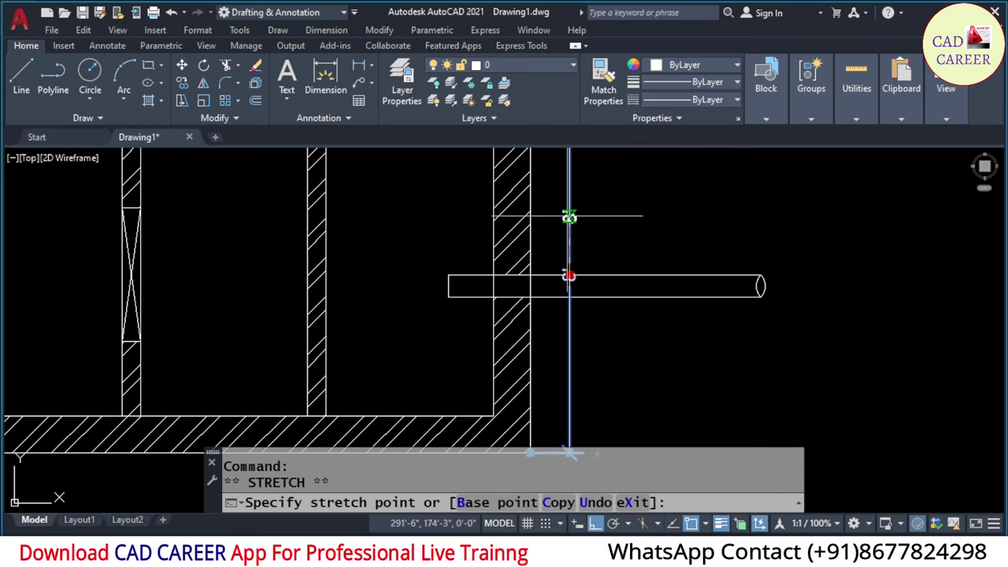
{"action": "key", "text": "Escape"}
{"action": "key", "text": "Escape"}
{"action": "scroll", "coordinate": [569, 218], "scroll_direction": "down", "scroll_amount": 3}
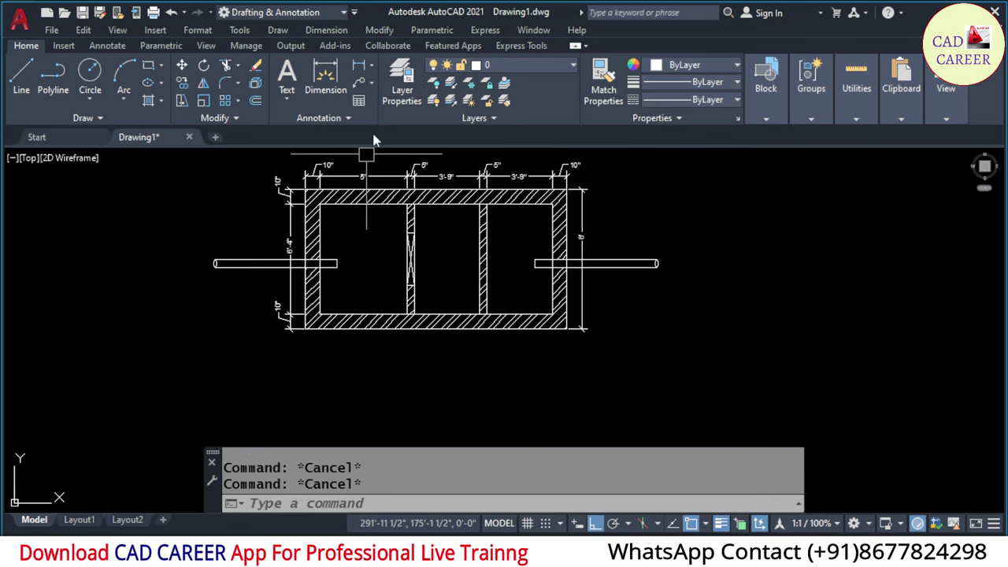
- Dimension the tank's bottom at 15' overall, then select it together with the 8' dimension
{"action": "left_click", "coordinate": [325, 79]}
{"action": "scroll", "coordinate": [307, 353], "scroll_direction": "up", "scroll_amount": 4}
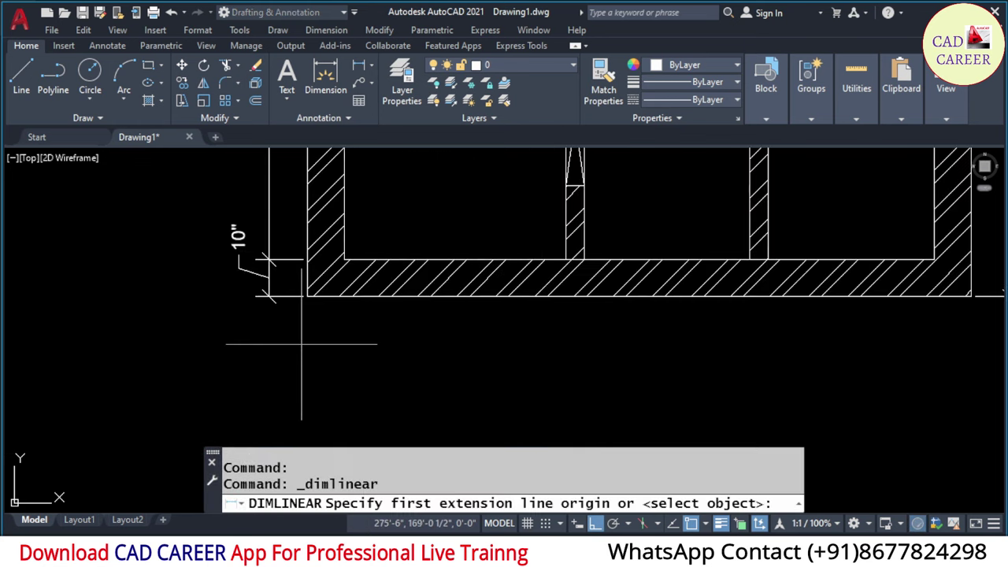
{"action": "left_click", "coordinate": [307, 296]}
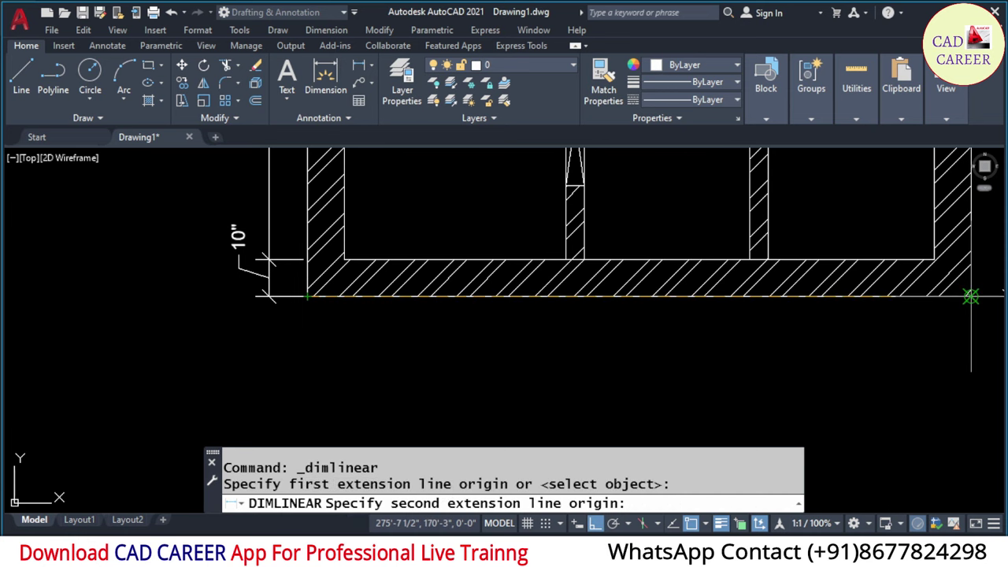
{"action": "left_click", "coordinate": [971, 296]}
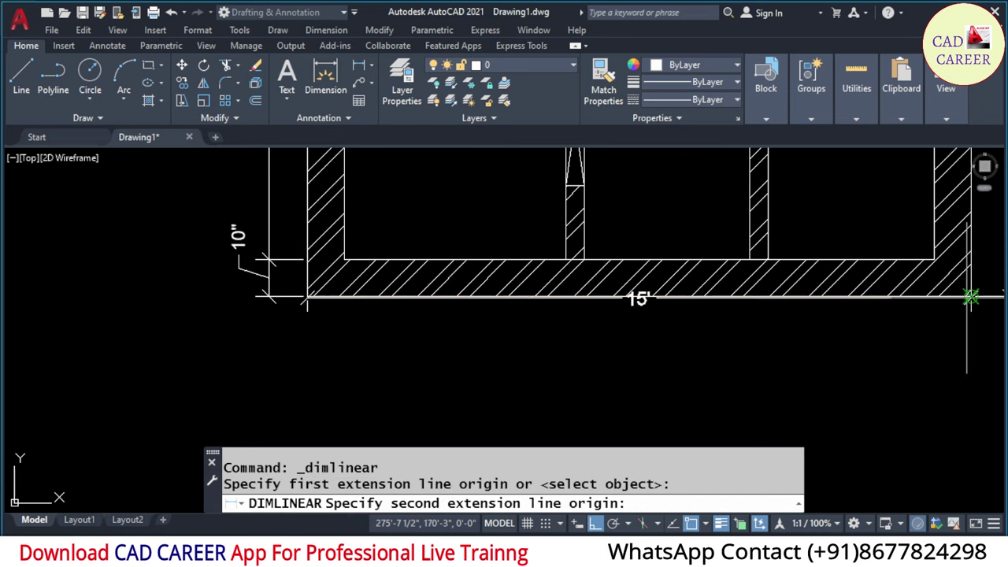
{"action": "left_click", "coordinate": [741, 337]}
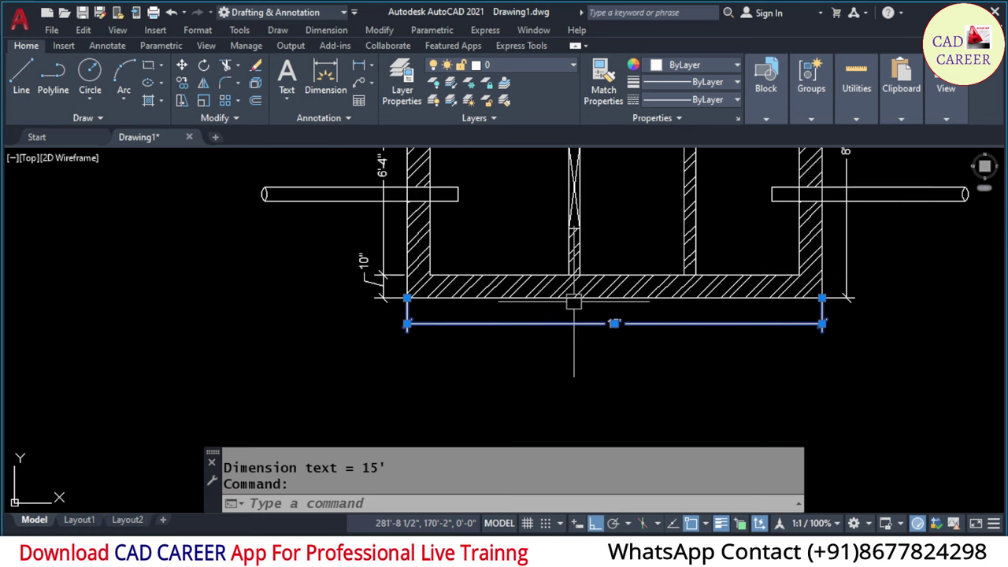
{"action": "scroll", "coordinate": [572, 300], "scroll_direction": "down", "scroll_amount": 2}
{"action": "left_click", "coordinate": [846, 246]}
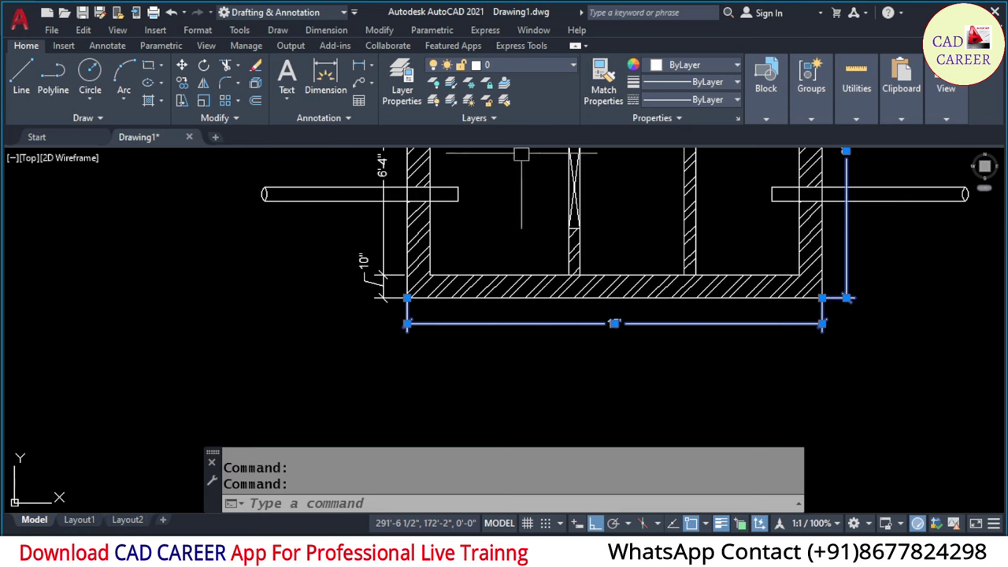
{"action": "left_click", "coordinate": [347, 118]}
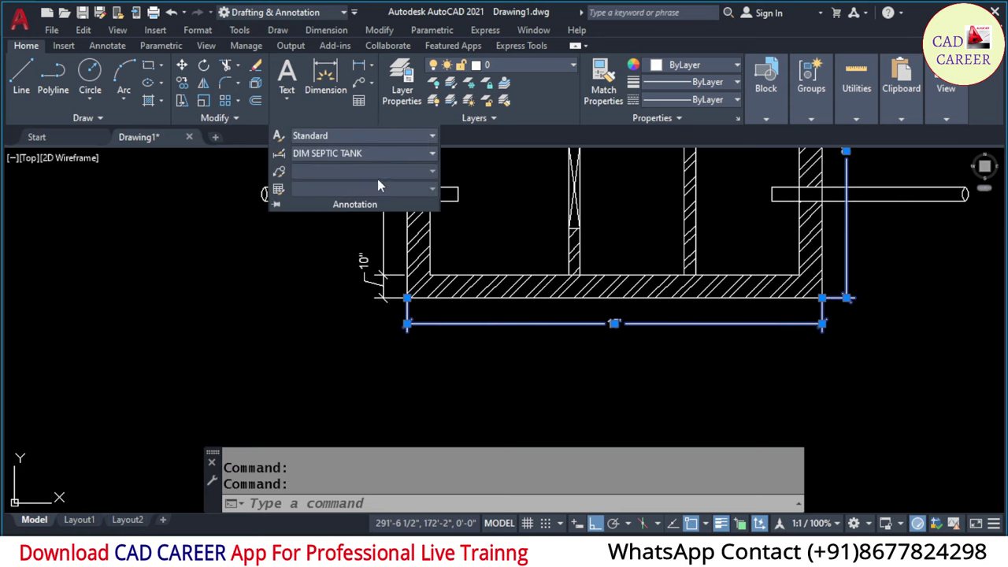
- Apply the 'stair dim' dimension style to the 8' and 15' dimensions
{"action": "left_click", "coordinate": [362, 153]}
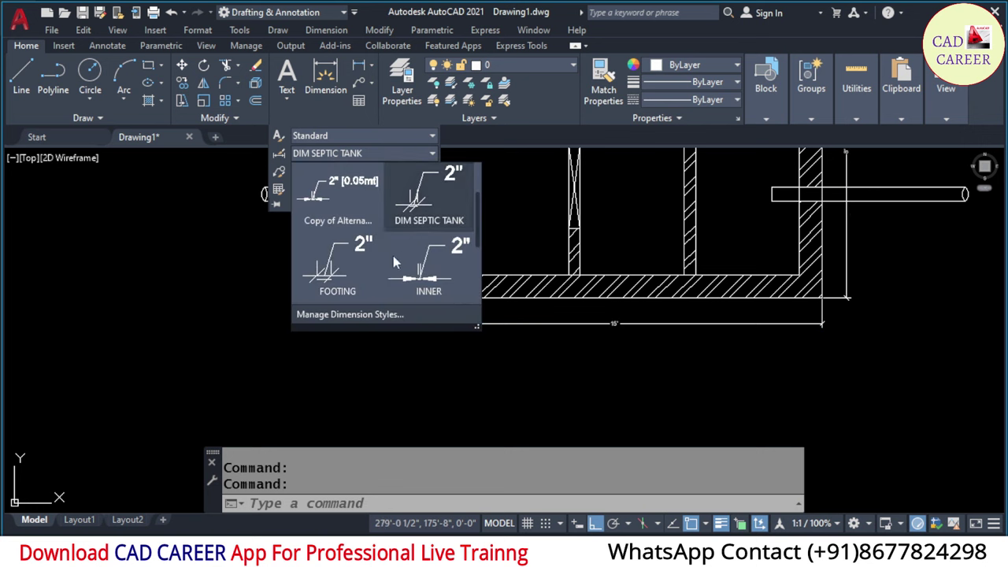
{"action": "scroll", "coordinate": [389, 257], "scroll_direction": "up", "scroll_amount": 1}
{"action": "scroll", "coordinate": [390, 260], "scroll_direction": "up", "scroll_amount": 1}
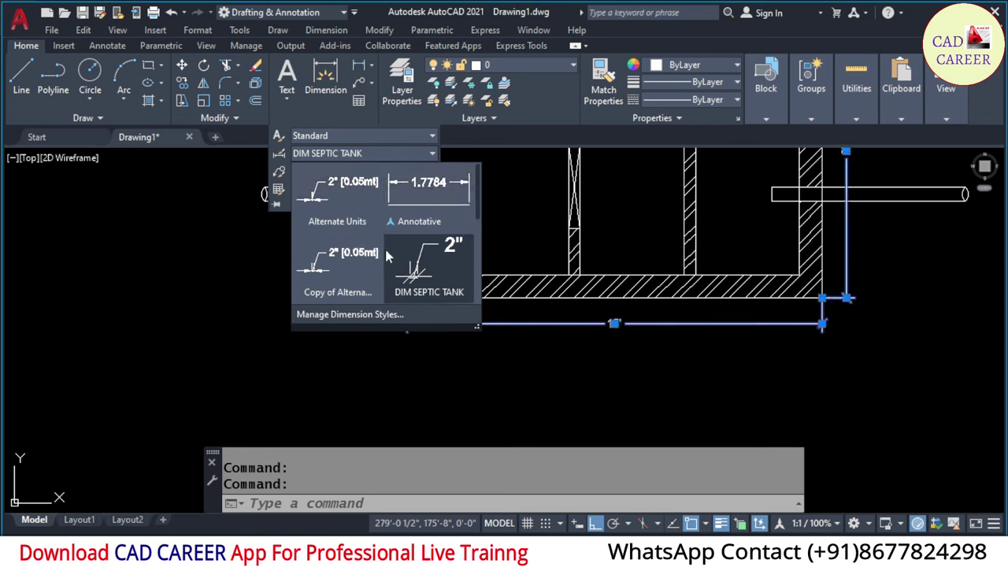
{"action": "scroll", "coordinate": [386, 236], "scroll_direction": "down", "scroll_amount": 2}
{"action": "scroll", "coordinate": [398, 260], "scroll_direction": "down", "scroll_amount": 2}
{"action": "scroll", "coordinate": [402, 275], "scroll_direction": "down", "scroll_amount": 1}
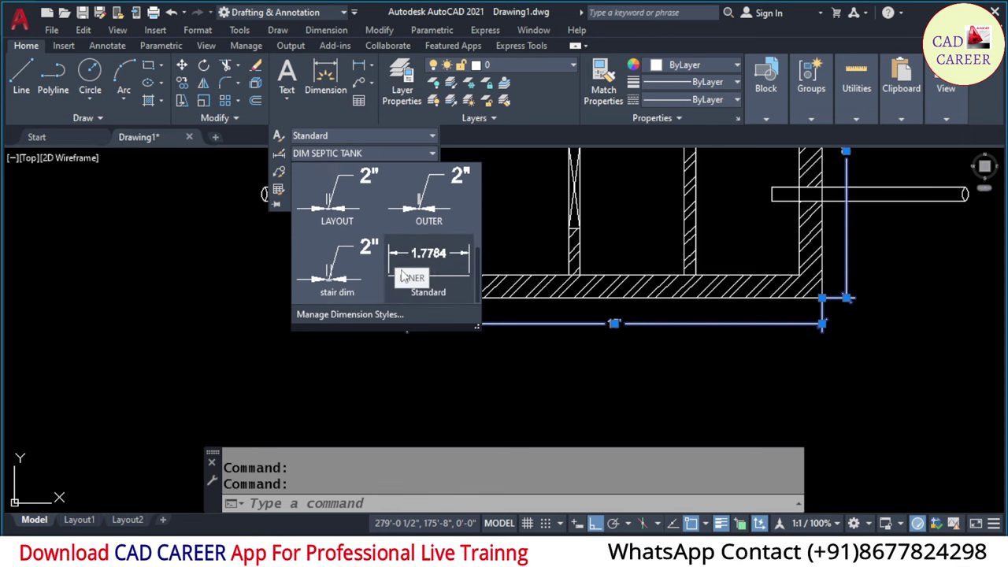
{"action": "left_click", "coordinate": [345, 283]}
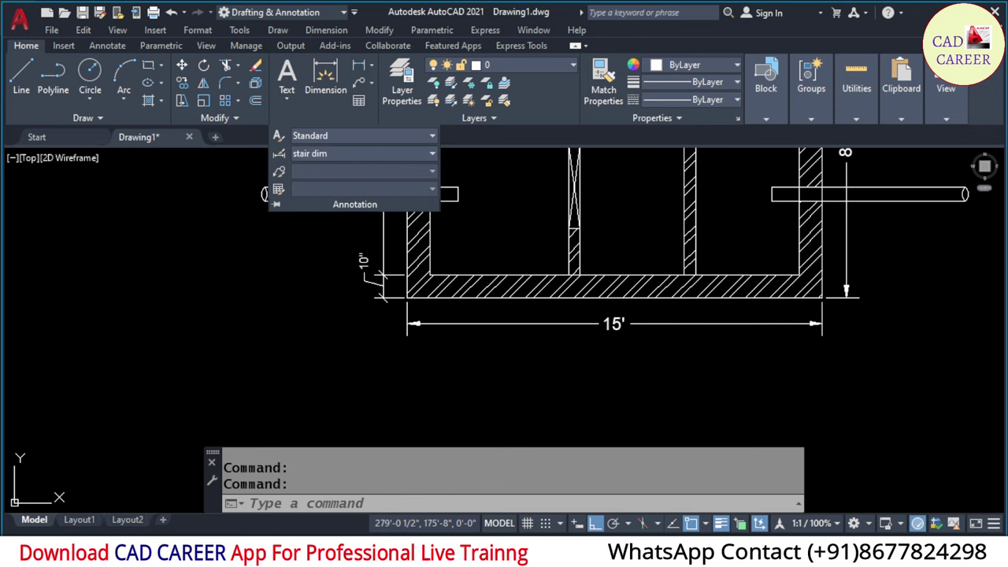
{"action": "key", "text": "Escape"}
{"action": "key", "text": "Escape"}
- Save Drawing1.dwg and recentre the plan before starting a circle
{"action": "scroll", "coordinate": [278, 374], "scroll_direction": "down", "scroll_amount": 4}
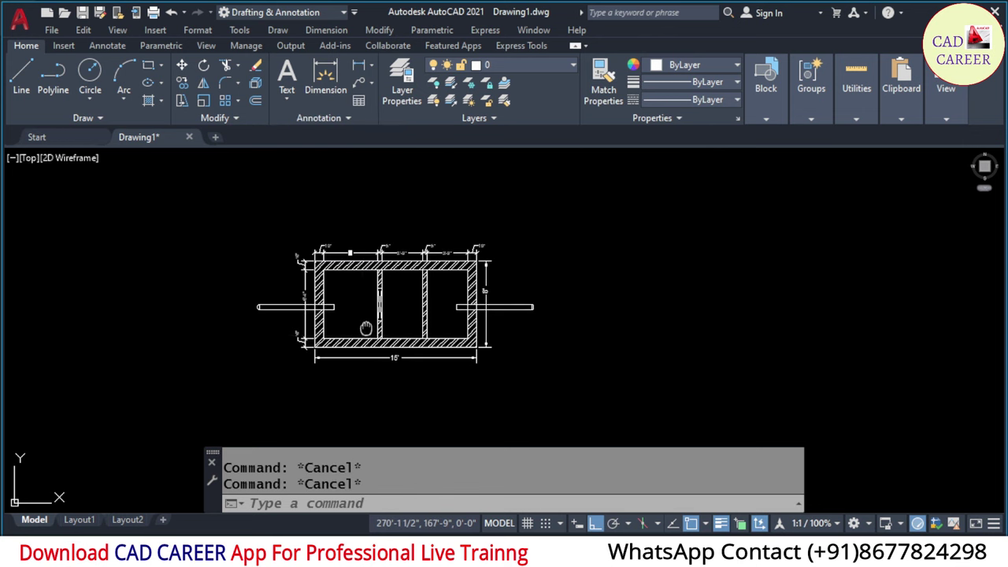
{"action": "middle_click_drag", "start_coordinate": [365, 328], "coordinate": [388, 309]}
{"action": "key", "text": "ctrl+s"}
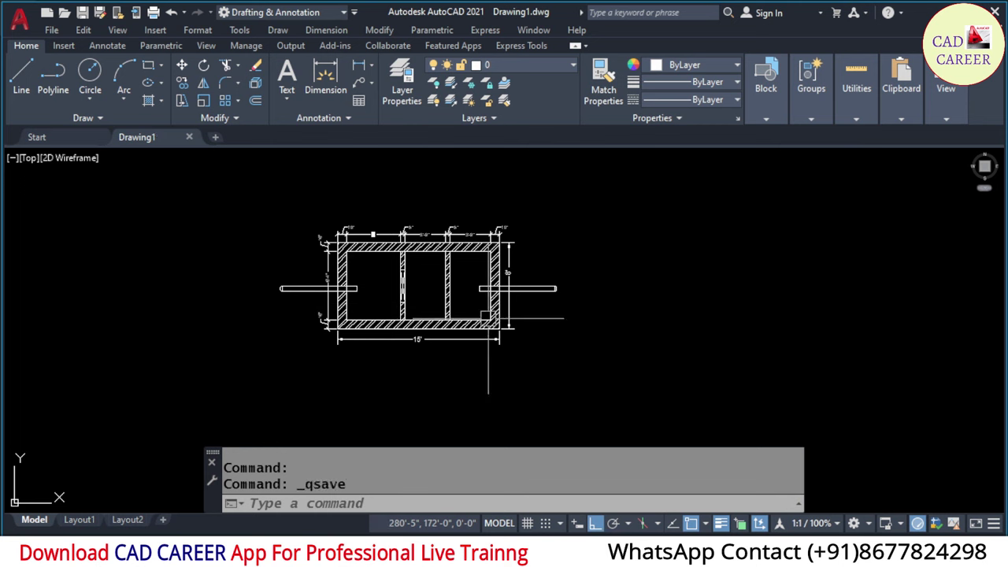
{"action": "middle_click_drag", "start_coordinate": [526, 319], "coordinate": [447, 306]}
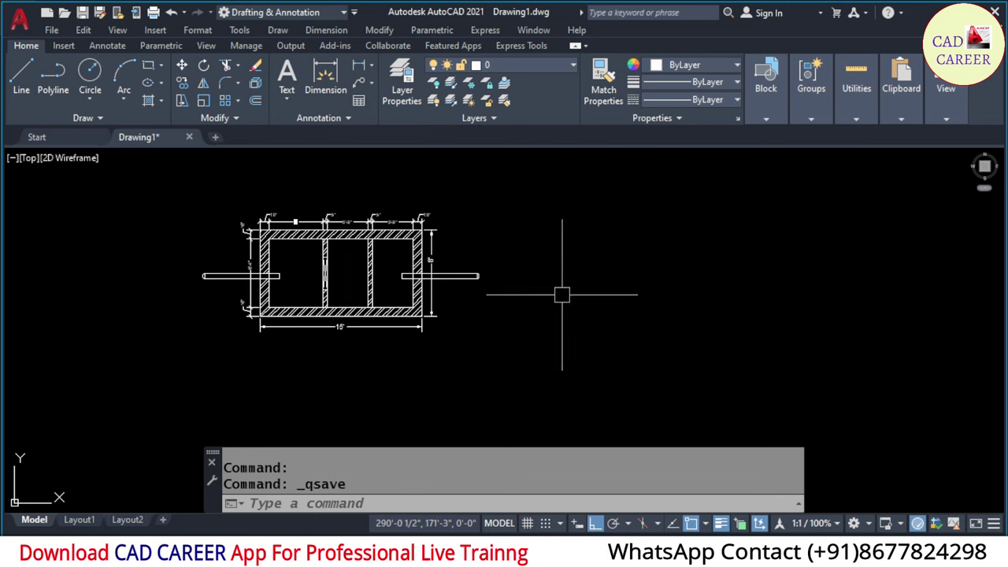
{"action": "scroll", "coordinate": [607, 274], "scroll_direction": "up", "scroll_amount": 2}
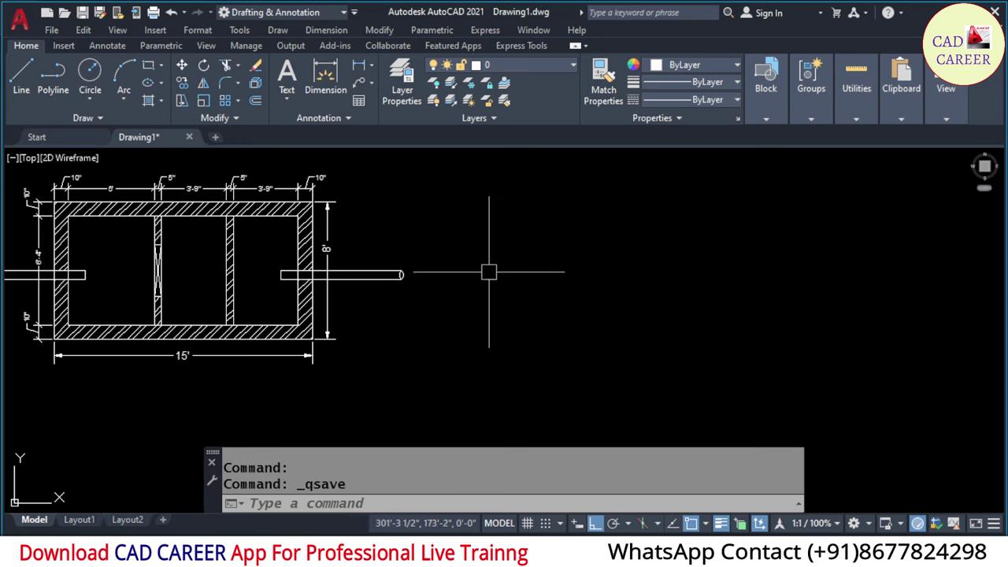
{"action": "middle_click_drag", "start_coordinate": [429, 267], "coordinate": [581, 275]}
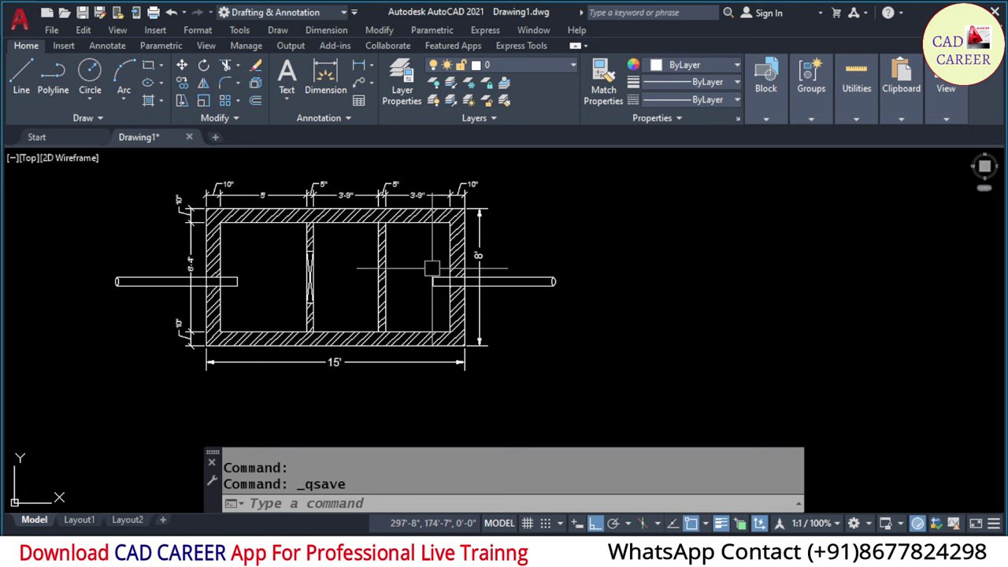
{"action": "type", "text": "C"}
{"action": "key", "text": "Return"}
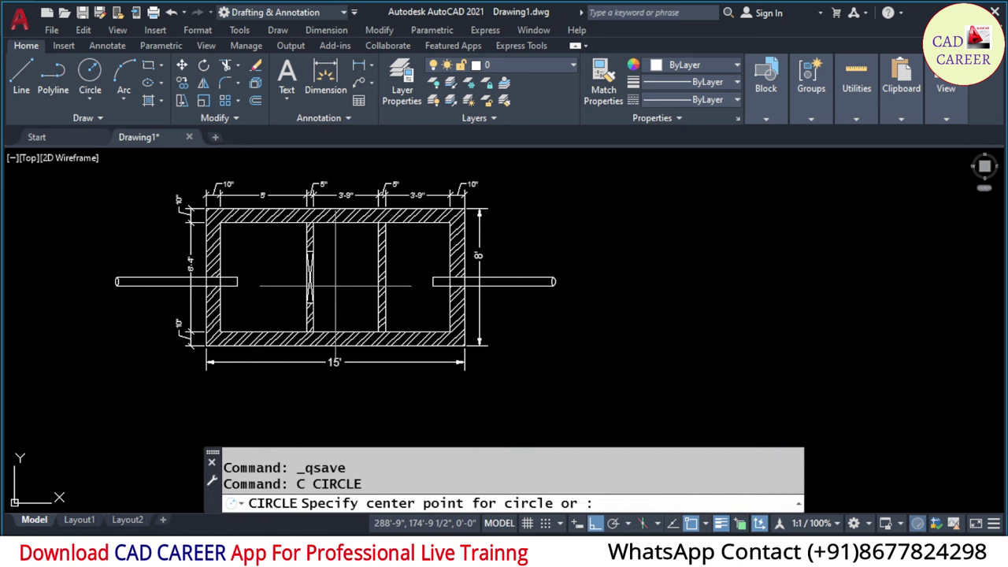
- Draw a circle of 3' radius centred on the snapped midpoint
{"action": "left_click", "coordinate": [377, 276]}
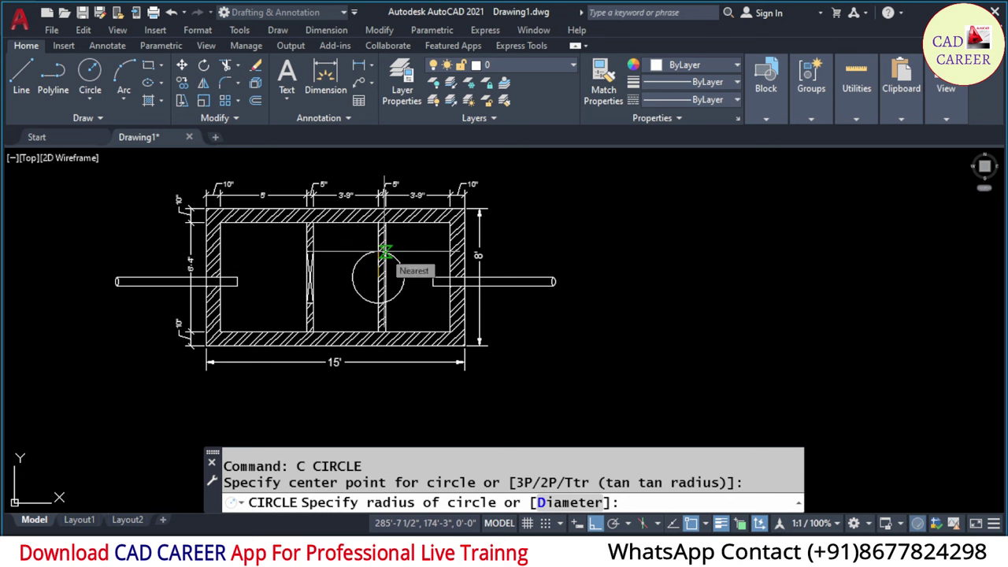
{"action": "type", "text": "3'"}
{"action": "key", "text": "Return"}
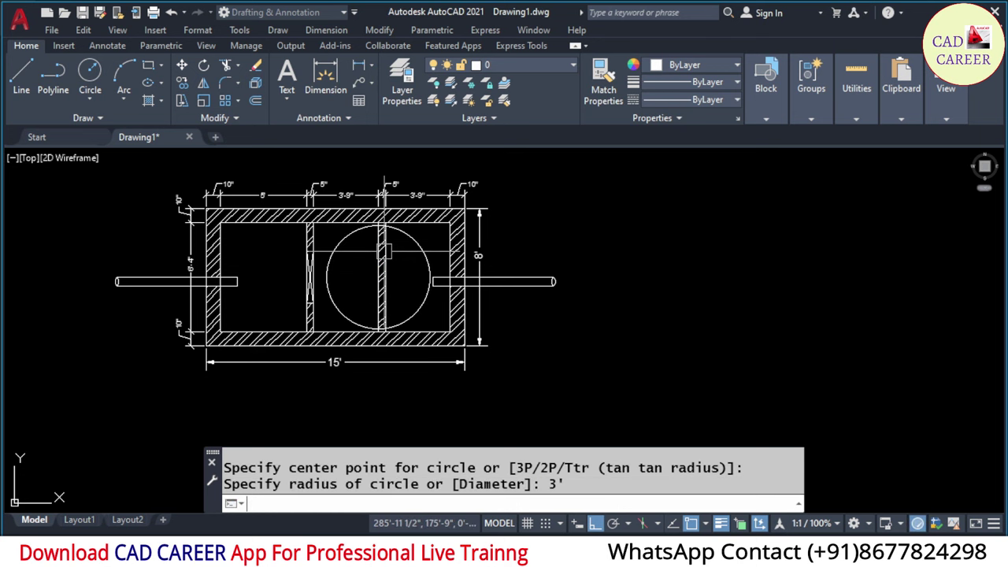
- Move the 3' circle to sit right of the septic tank plan
{"action": "left_click", "coordinate": [414, 240]}
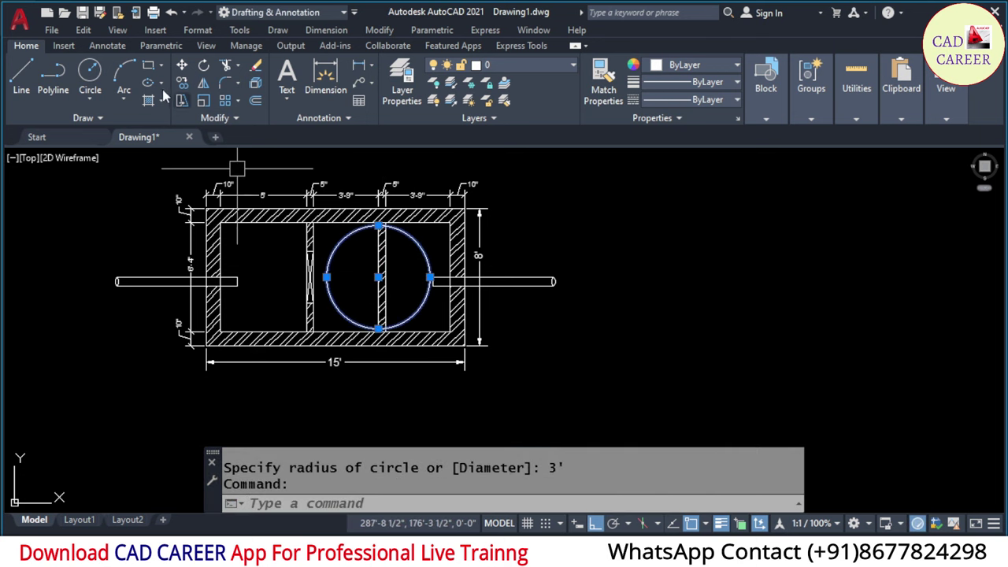
{"action": "left_click", "coordinate": [182, 68]}
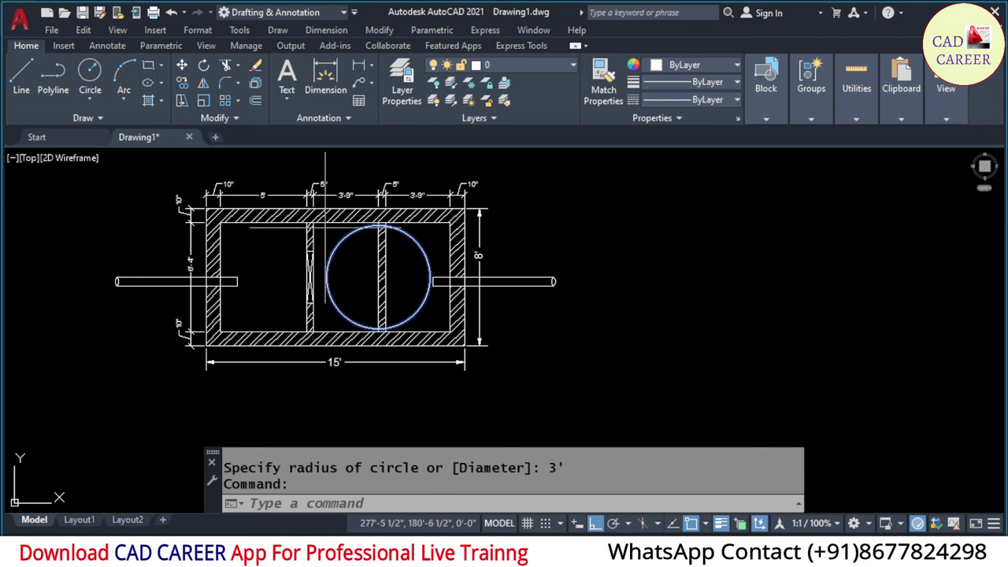
{"action": "left_click", "coordinate": [326, 275]}
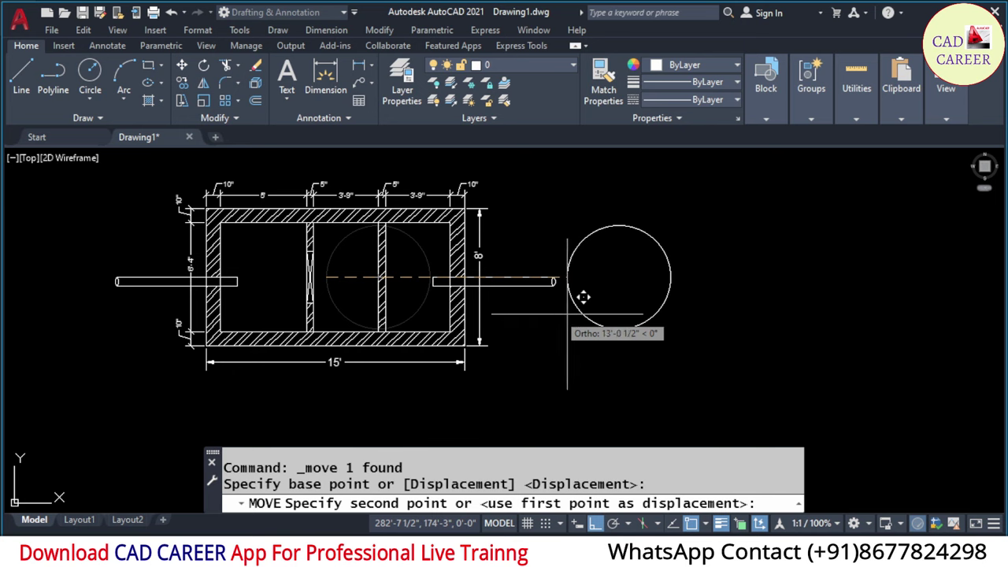
{"action": "left_click", "coordinate": [618, 293]}
{"action": "middle_click_drag", "start_coordinate": [574, 292], "coordinate": [503, 298]}
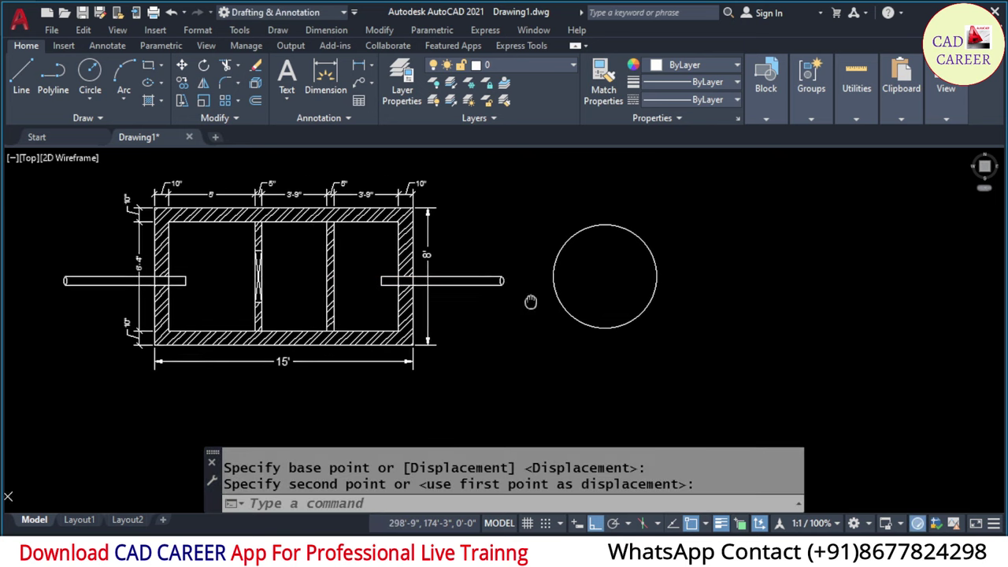
{"action": "type", "text": "0"}
{"action": "key", "text": "Return"}
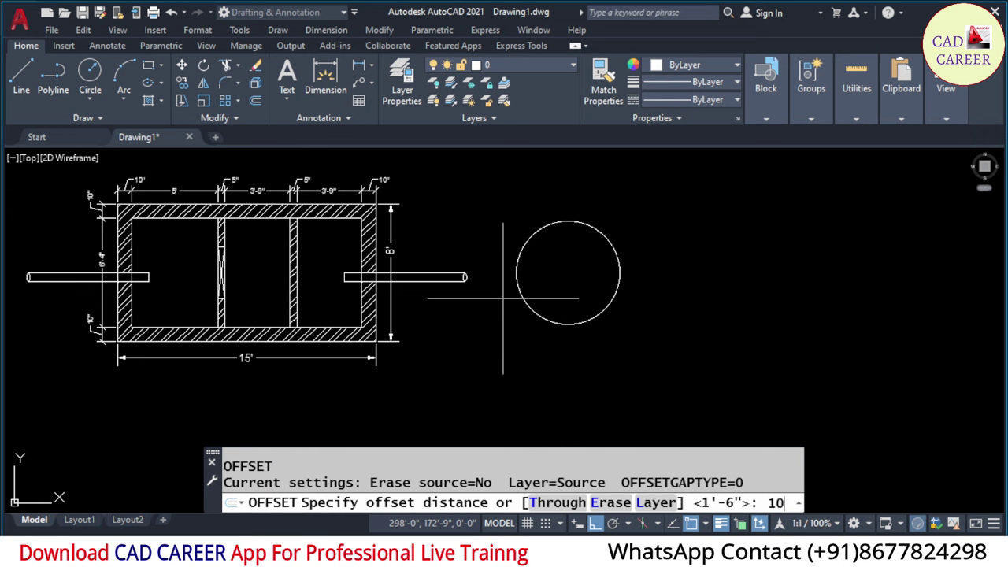
- Offset the circle 10 outward to make a concentric second circle
{"action": "key", "text": "Return"}
{"action": "left_click", "coordinate": [556, 224]}
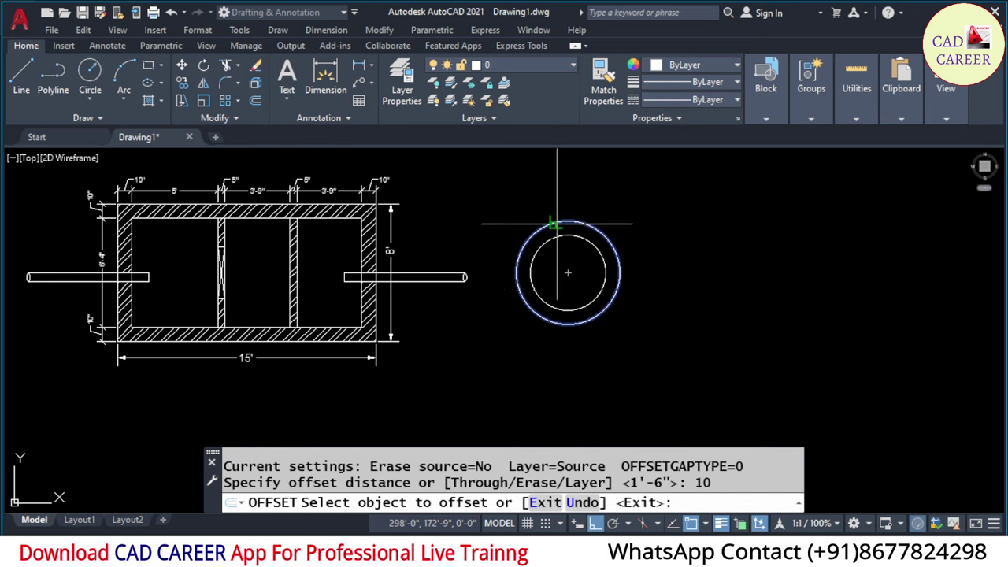
{"action": "left_click", "coordinate": [636, 198]}
{"action": "right_click", "coordinate": [644, 203]}
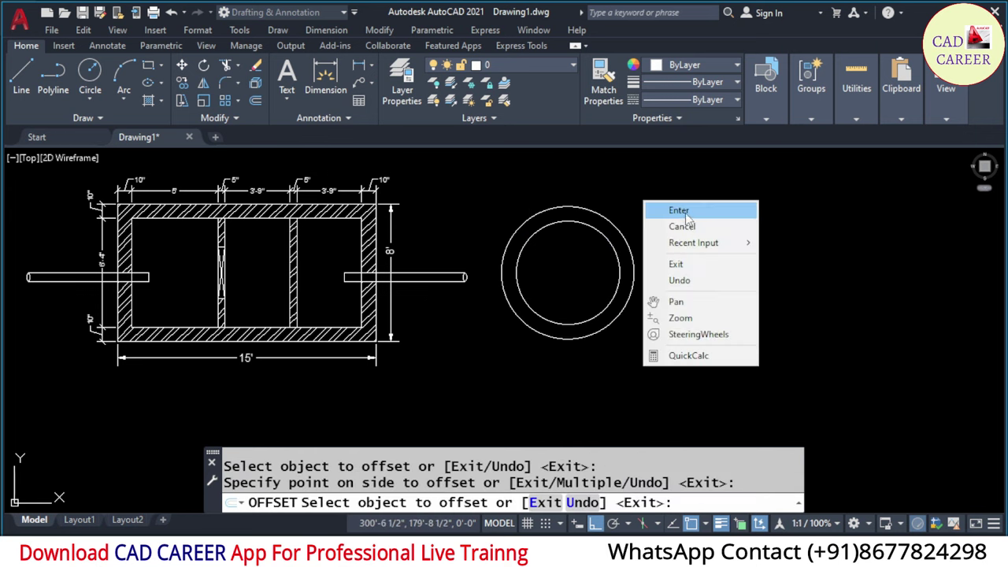
{"action": "left_click", "coordinate": [682, 211]}
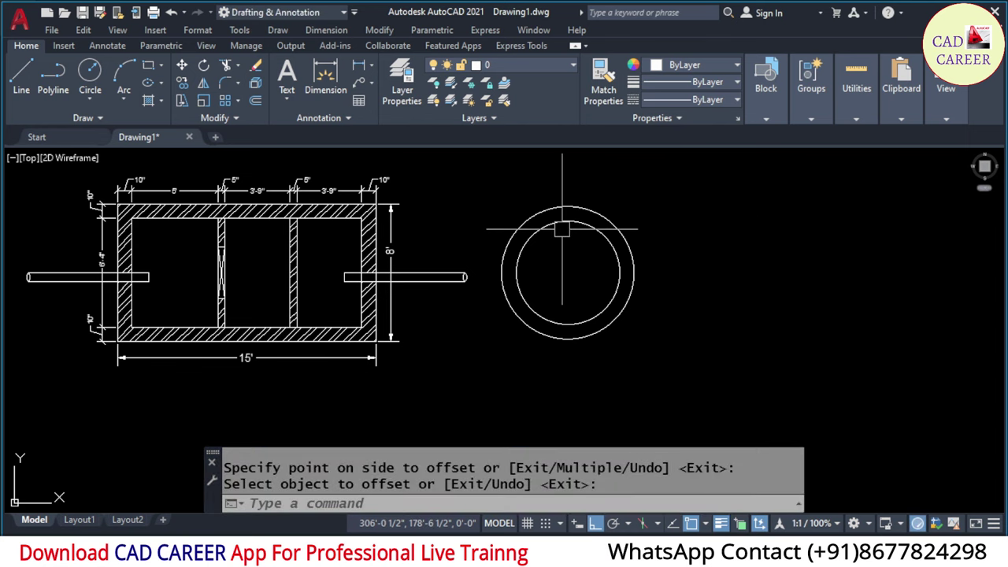
- Hatch the ring between the two circles, then start dimensioning across the outer circle
{"action": "middle_click_drag", "start_coordinate": [561, 230], "coordinate": [477, 240]}
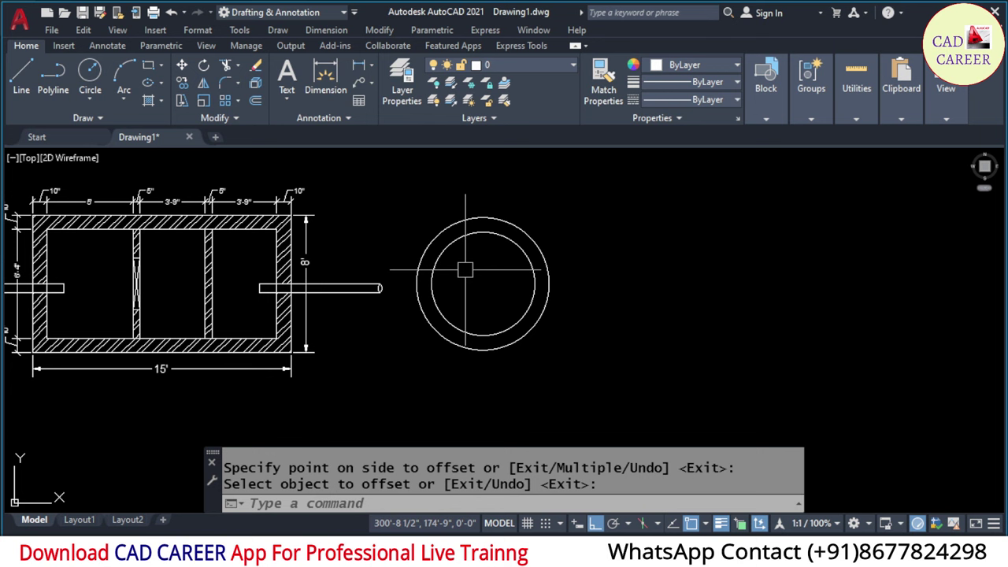
{"action": "type", "text": "H"}
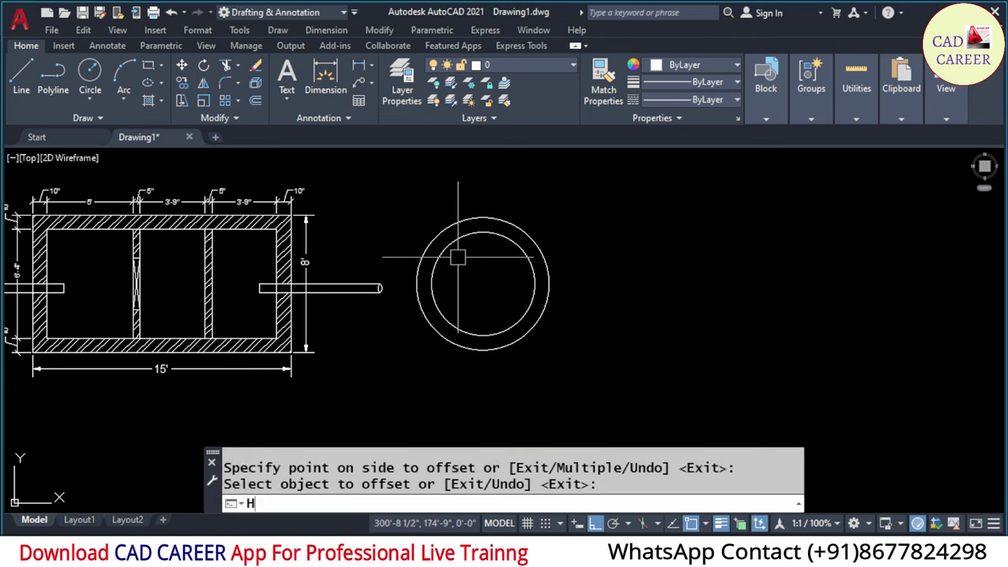
{"action": "type", "text": "ATCH"}
{"action": "key", "text": "Return"}
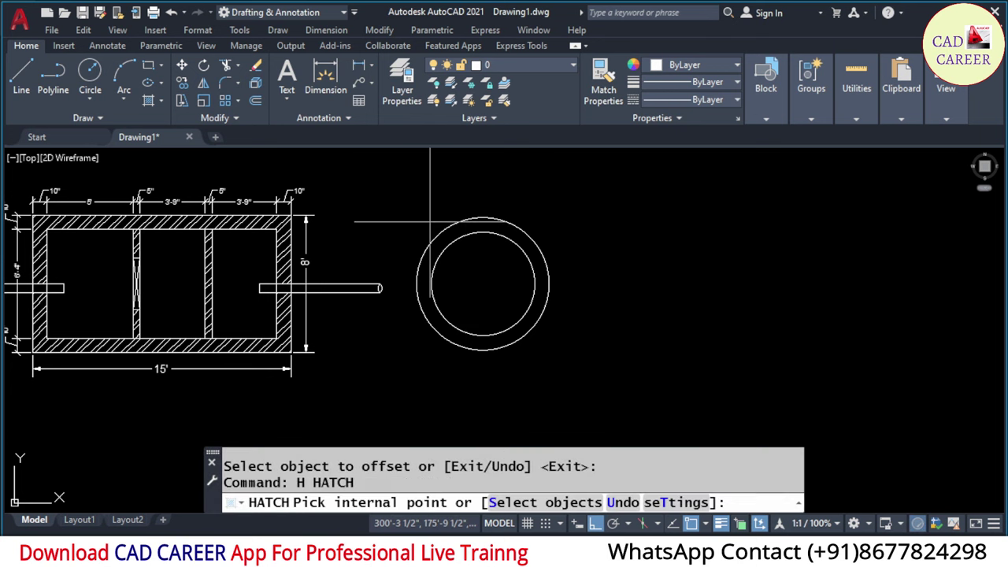
{"action": "left_click", "coordinate": [438, 243]}
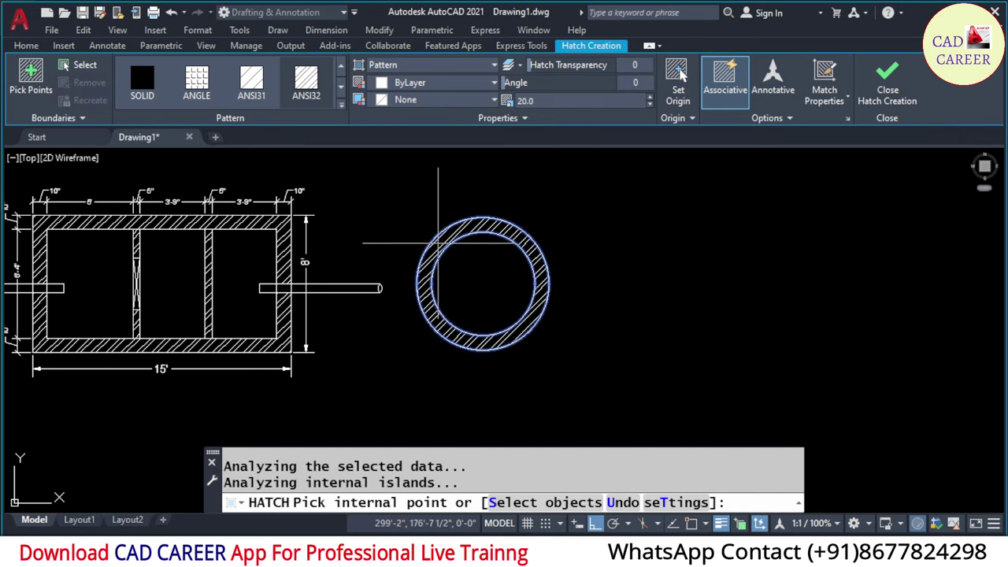
{"action": "key", "text": "Return"}
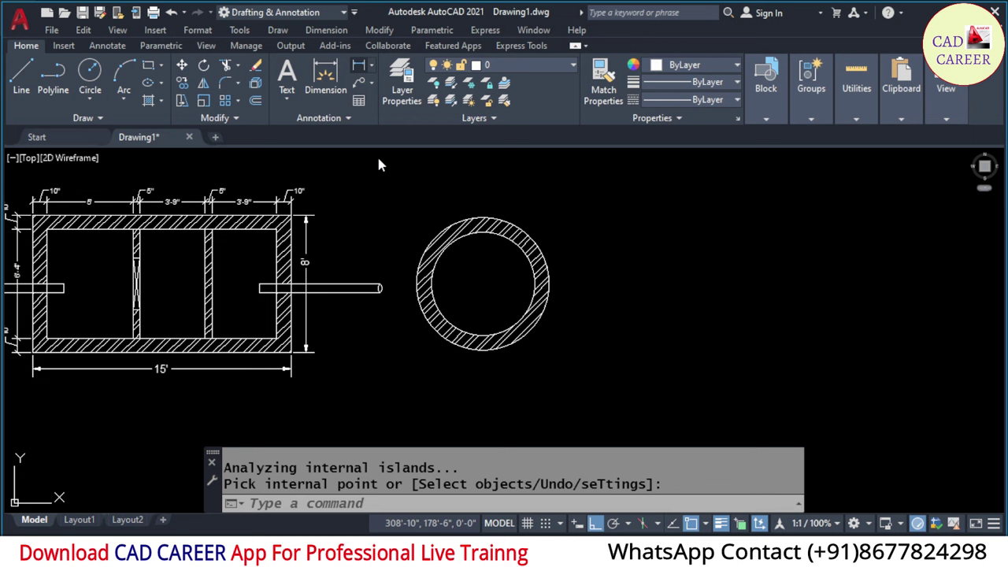
{"action": "left_click", "coordinate": [415, 284]}
{"action": "left_click", "coordinate": [550, 284]}
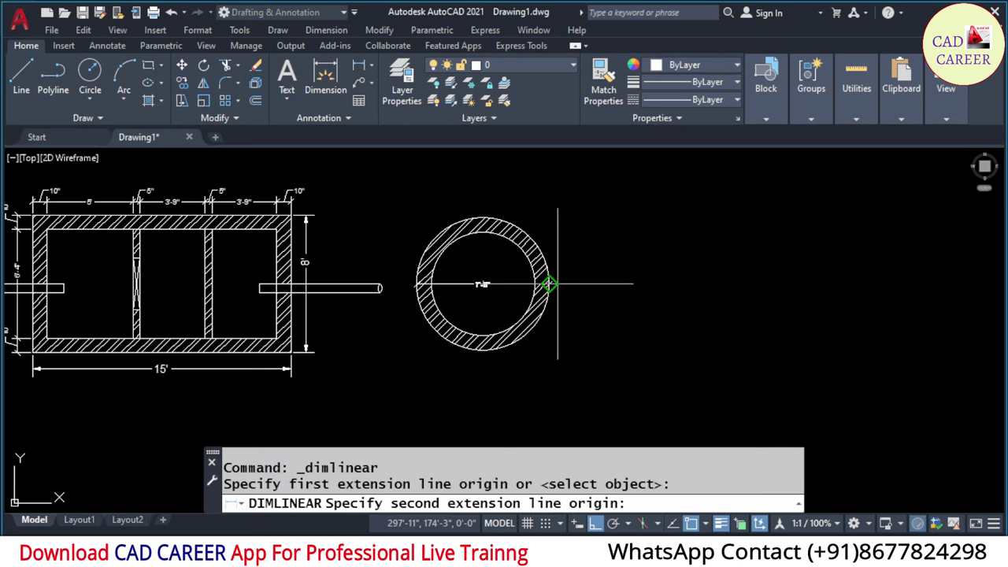
- Place the 7'-8" outer width dimension above the ring and a 6' inner width dimension
{"action": "left_click", "coordinate": [492, 191]}
{"action": "key", "text": "Return"}
{"action": "left_click", "coordinate": [431, 284]}
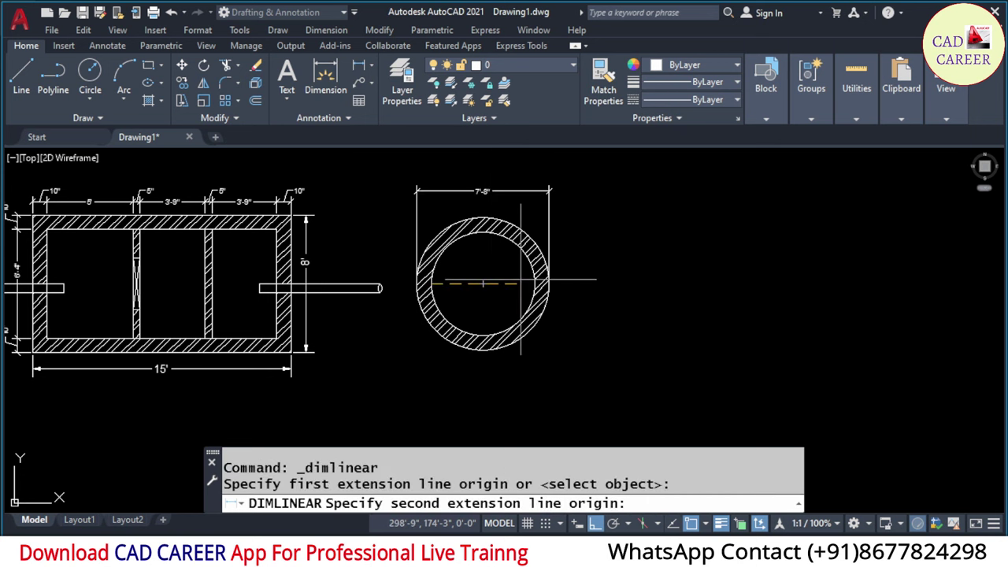
{"action": "left_click", "coordinate": [535, 284]}
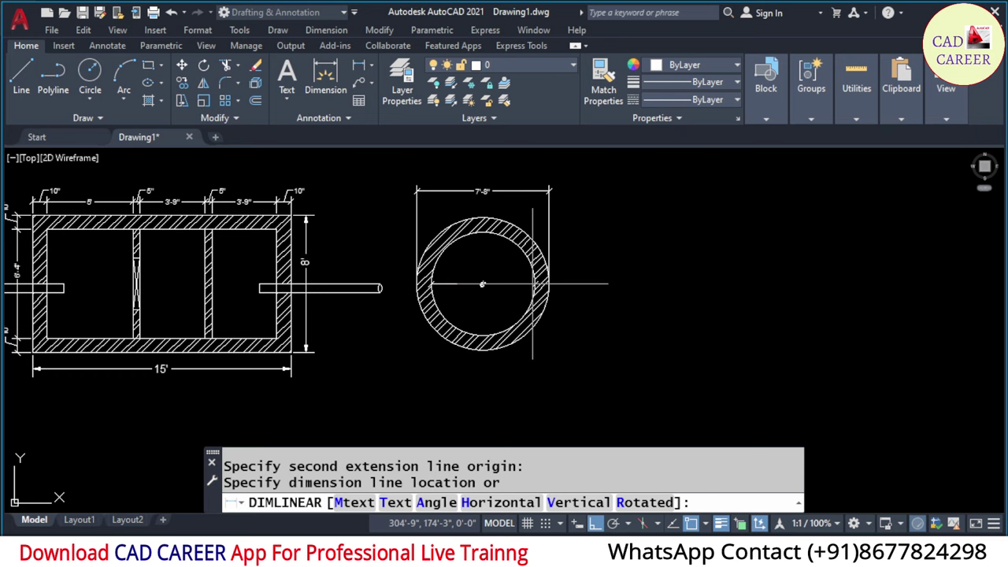
{"action": "left_click", "coordinate": [481, 206]}
- Shorten the 6' dimension's extension lines to end just above the ring
{"action": "scroll", "coordinate": [481, 236], "scroll_direction": "up", "scroll_amount": 3}
{"action": "left_click", "coordinate": [469, 216]}
{"action": "left_click", "coordinate": [337, 412]}
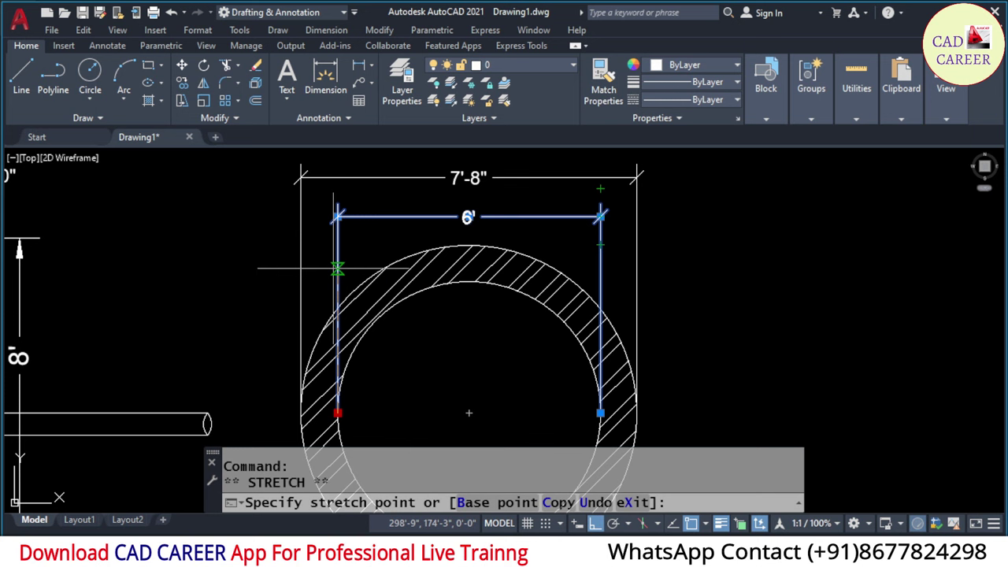
{"action": "left_click", "coordinate": [337, 267]}
{"action": "left_click", "coordinate": [599, 411]}
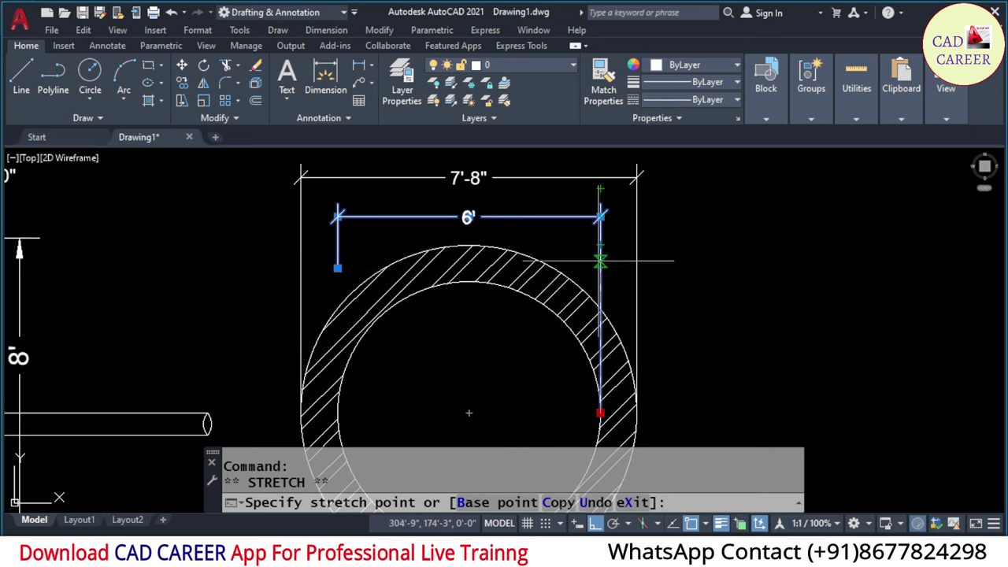
{"action": "left_click", "coordinate": [600, 260]}
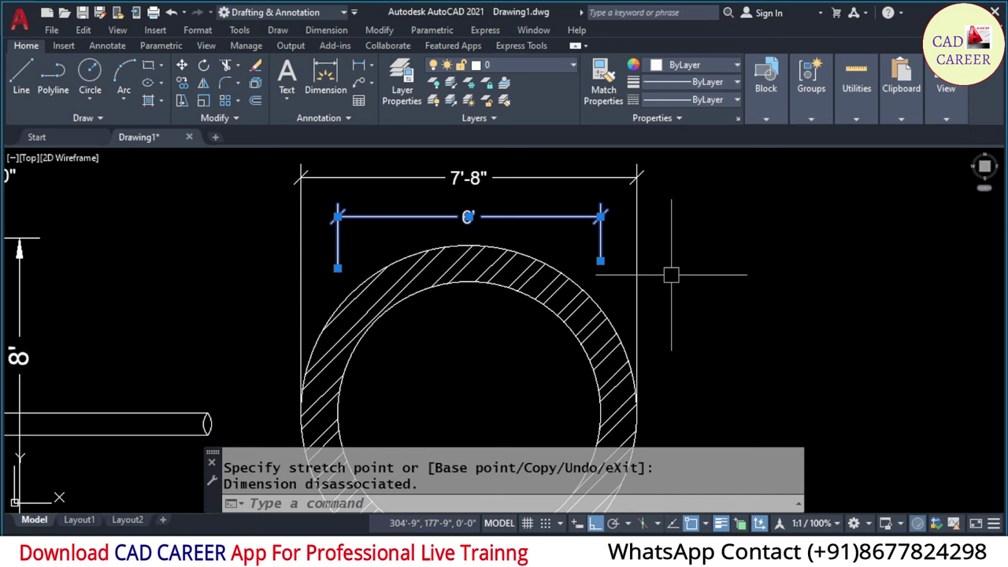
{"action": "scroll", "coordinate": [600, 268], "scroll_direction": "up", "scroll_amount": 2}
{"action": "left_click", "coordinate": [600, 253]}
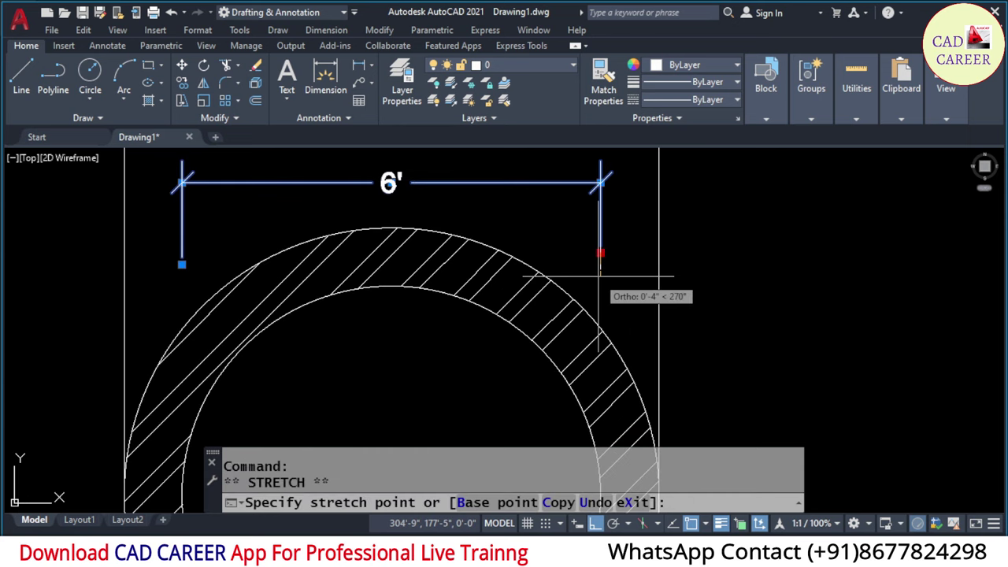
{"action": "key", "text": "Escape"}
{"action": "key", "text": "Escape"}
{"action": "scroll", "coordinate": [599, 275], "scroll_direction": "down", "scroll_amount": 5}
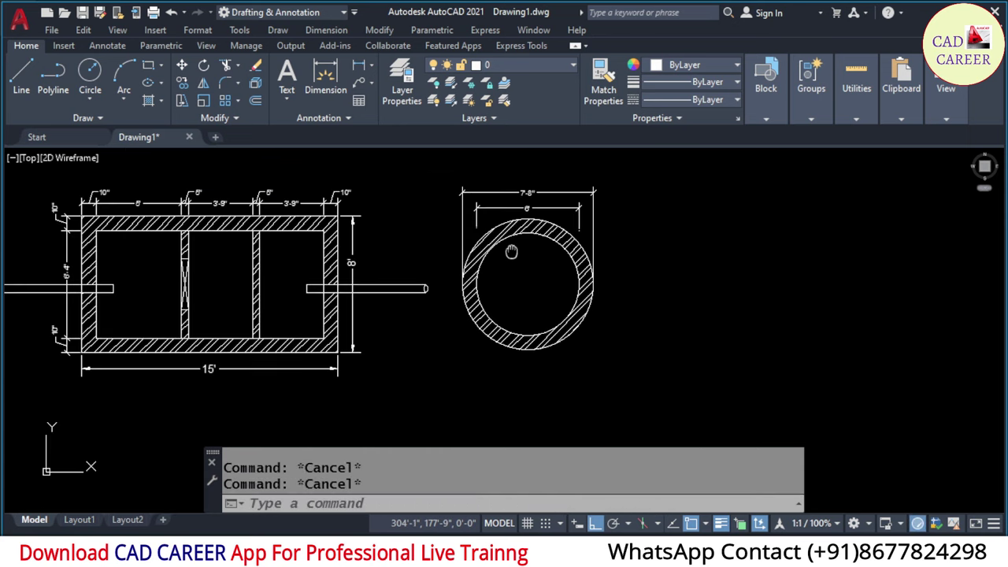
{"action": "scroll", "coordinate": [600, 276], "scroll_direction": "down", "scroll_amount": 1}
{"action": "middle_click_drag", "start_coordinate": [512, 237], "coordinate": [557, 256]}
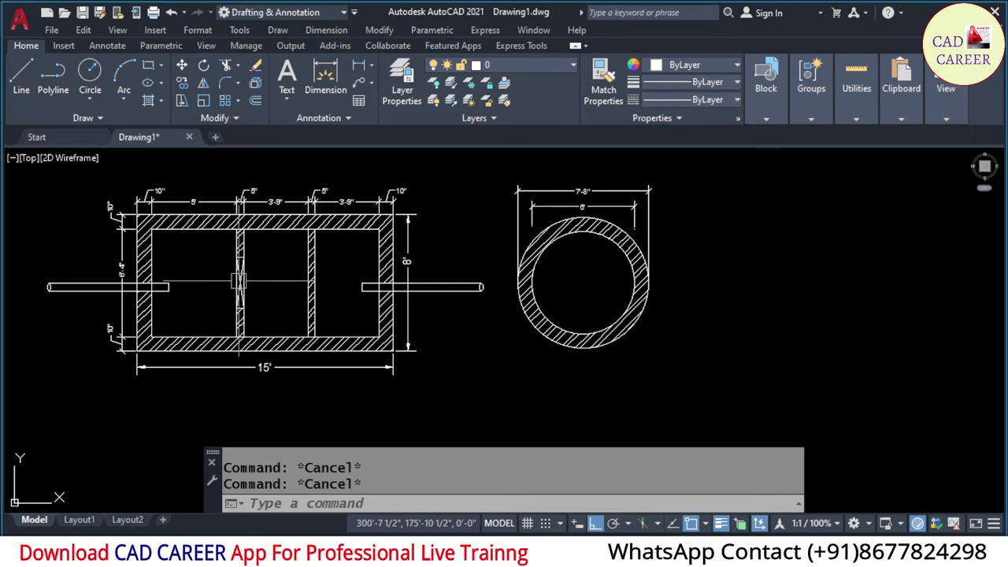
{"action": "middle_click_drag", "start_coordinate": [280, 290], "coordinate": [385, 293]}
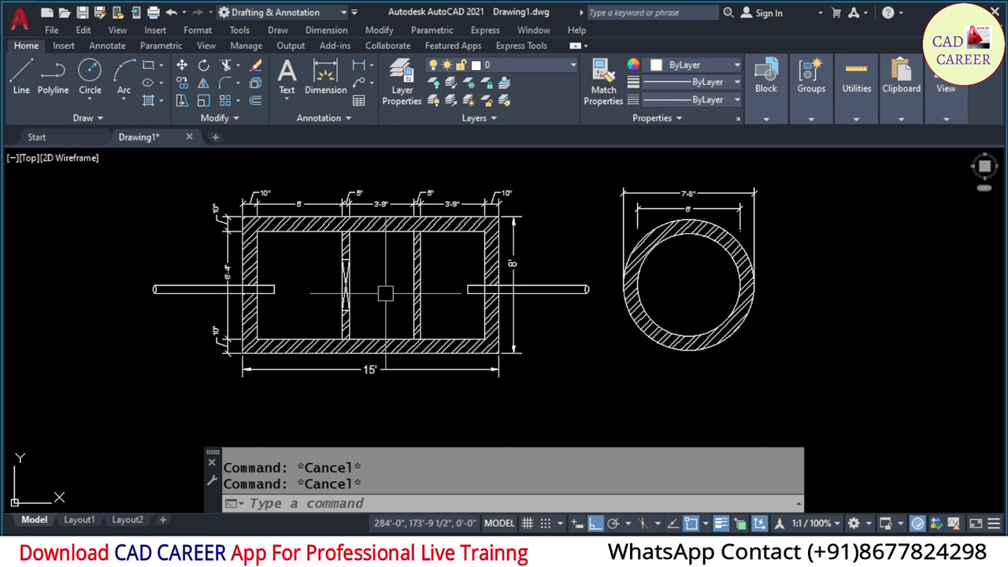
- Draw a circle of radius 12 at the midpoint of the helper line in the middle chamber
{"action": "left_click", "coordinate": [21, 74]}
{"action": "scroll", "coordinate": [271, 254], "scroll_direction": "up", "scroll_amount": 2}
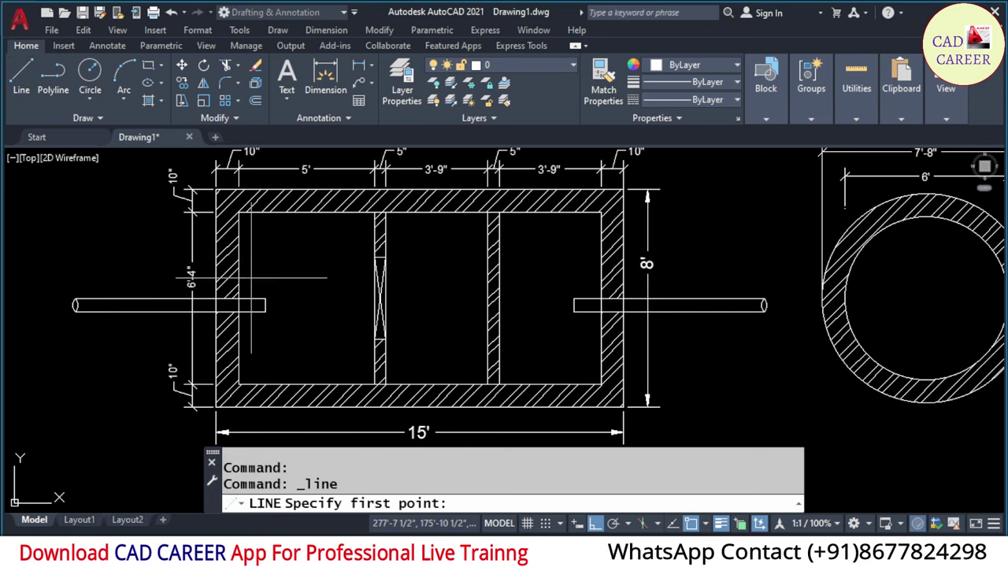
{"action": "left_click", "coordinate": [384, 298]}
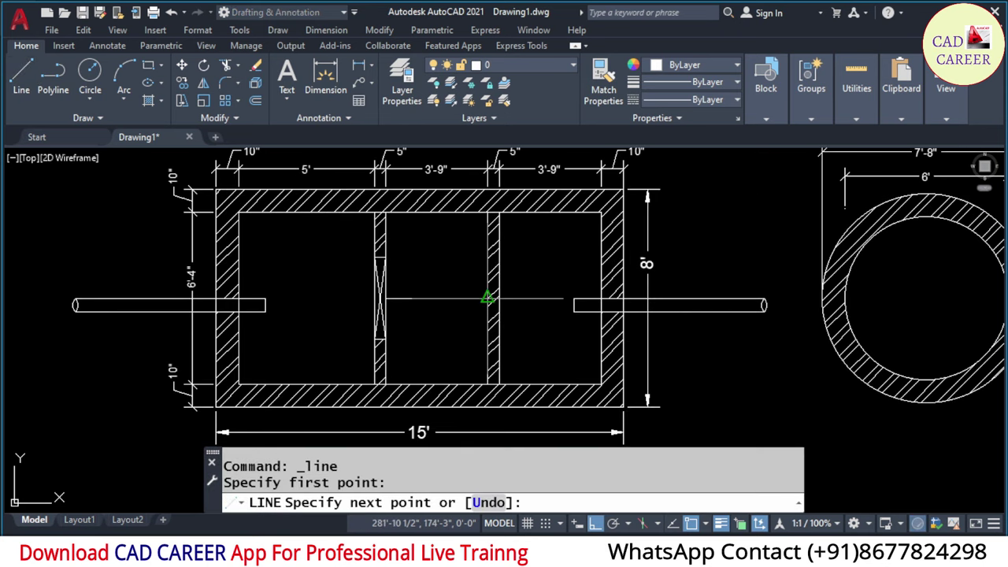
{"action": "key", "text": "Escape"}
{"action": "key", "text": "Escape"}
{"action": "middle_click_drag", "start_coordinate": [428, 299], "coordinate": [414, 278]}
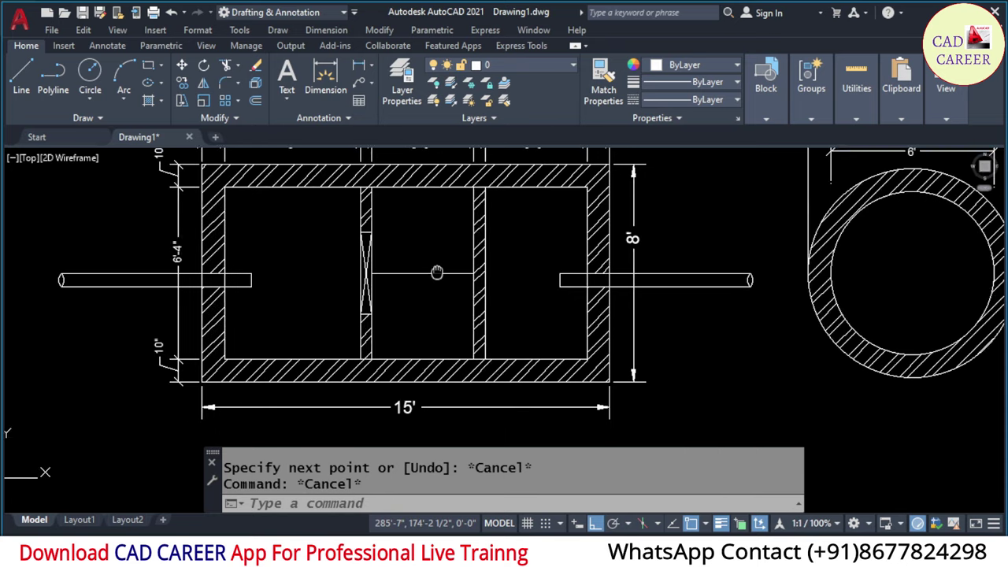
{"action": "type", "text": "c"}
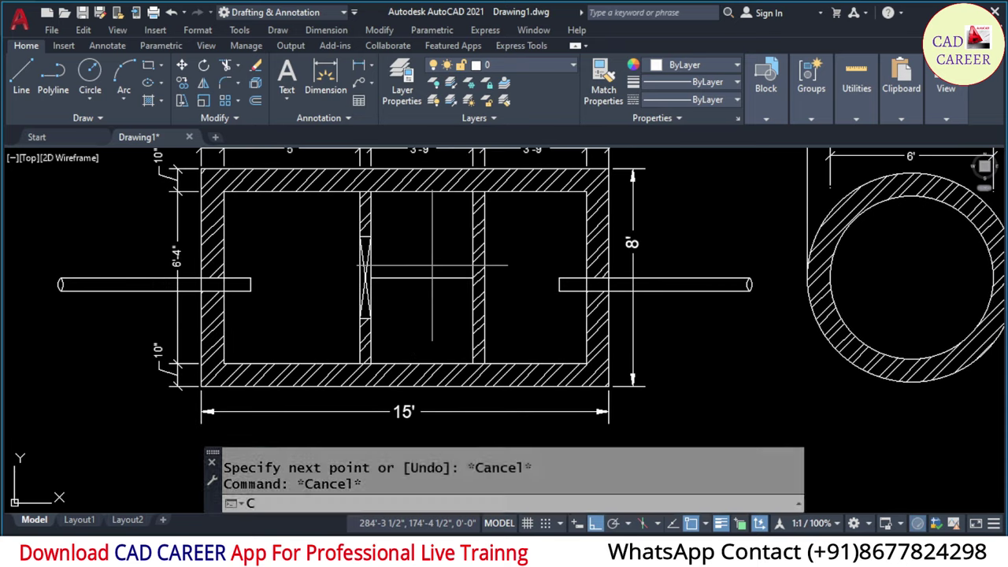
{"action": "key", "text": "Return"}
{"action": "left_click", "coordinate": [422, 278]}
{"action": "type", "text": "12"}
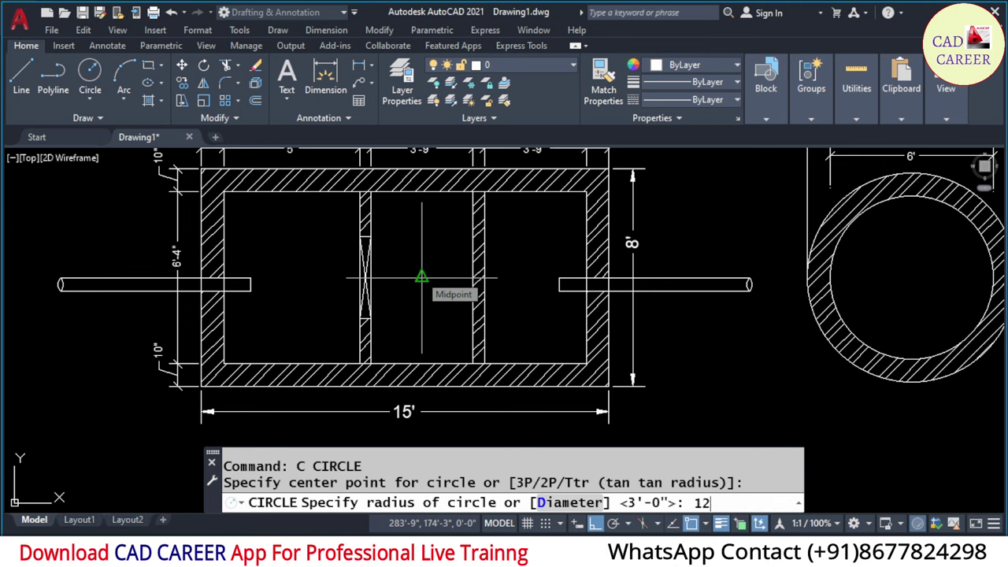
{"action": "key", "text": "Return"}
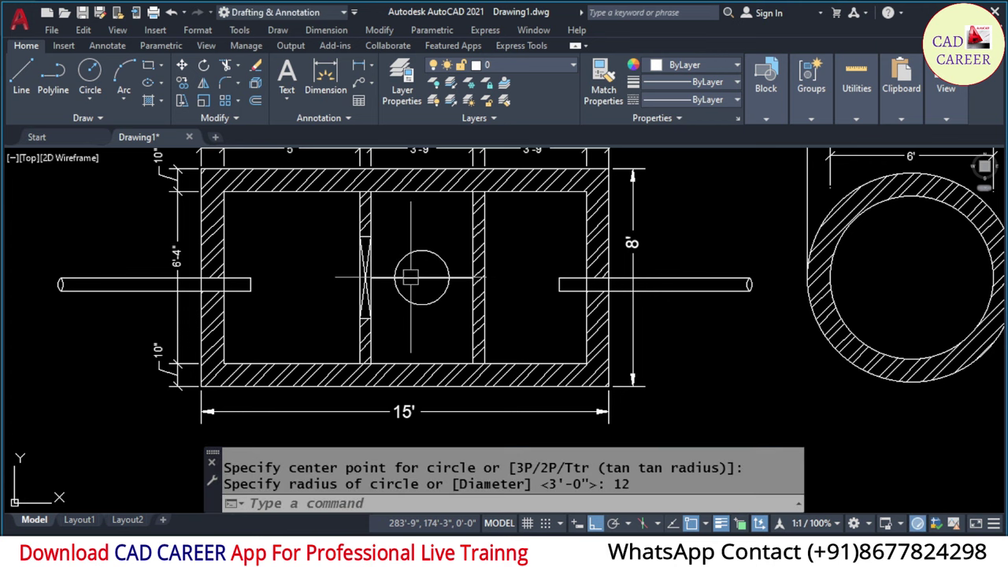
- Delete the helper line running through the new circle
{"action": "left_click", "coordinate": [445, 277]}
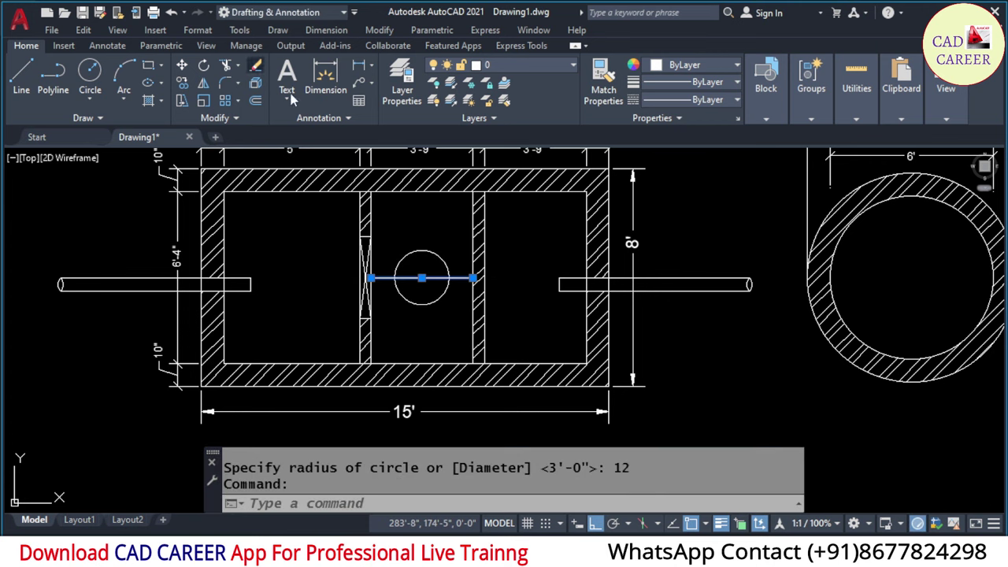
{"action": "key", "text": "Delete"}
{"action": "left_click", "coordinate": [406, 249]}
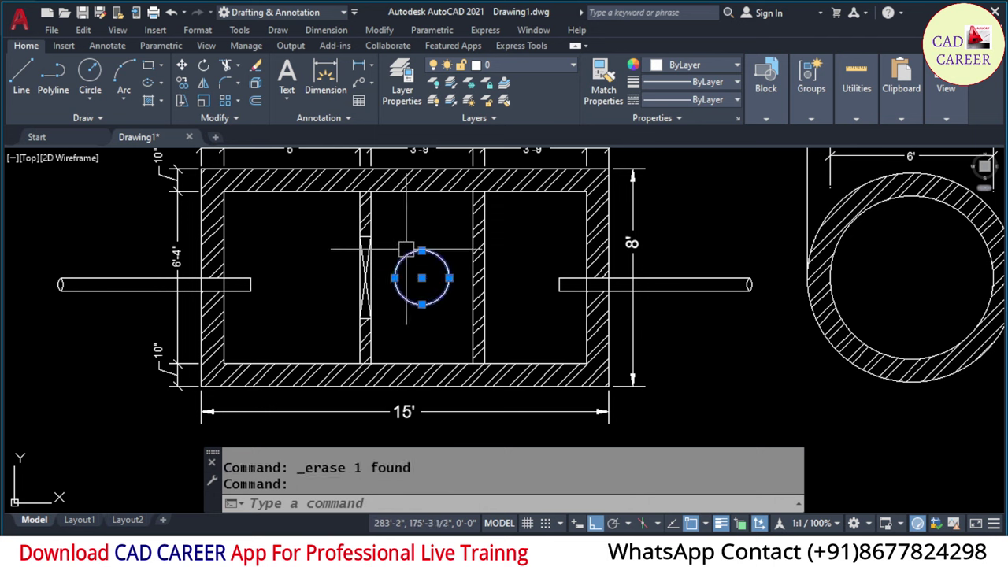
{"action": "key", "text": "Escape"}
{"action": "key", "text": "Escape"}
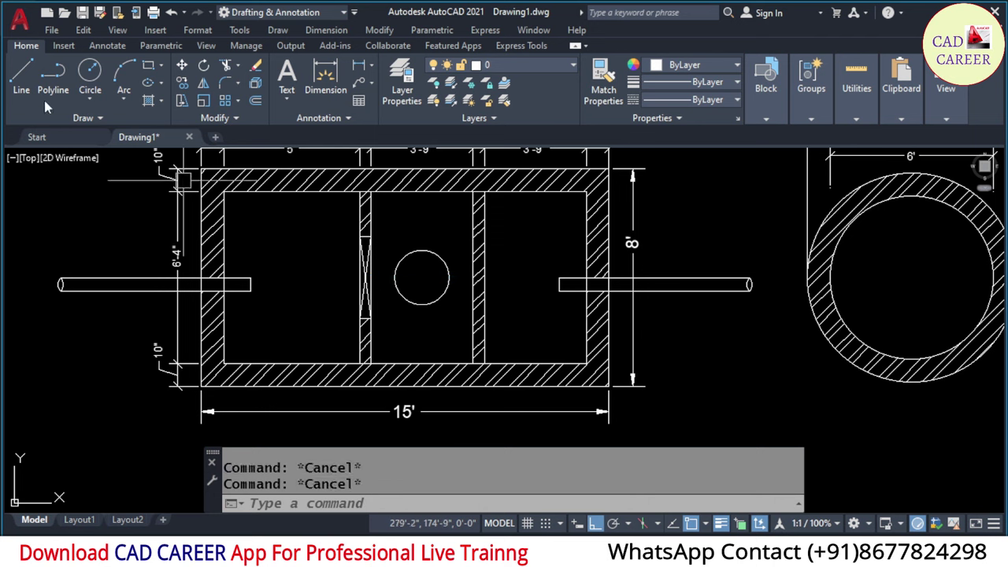
- Draw a helper line across the left chamber and copy the middle circle to its centre
{"action": "left_click", "coordinate": [22, 79]}
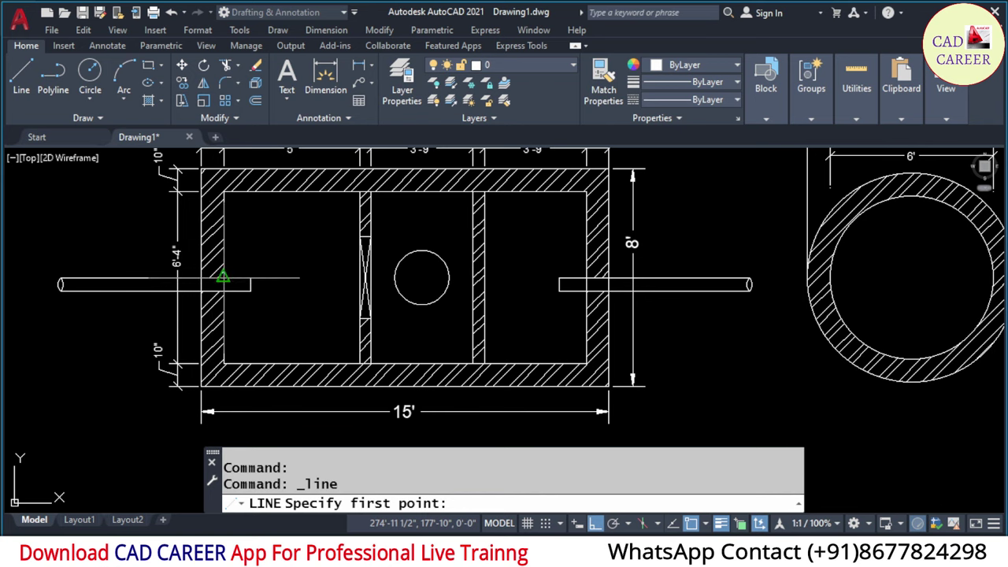
{"action": "scroll", "coordinate": [219, 279], "scroll_direction": "up", "scroll_amount": 2}
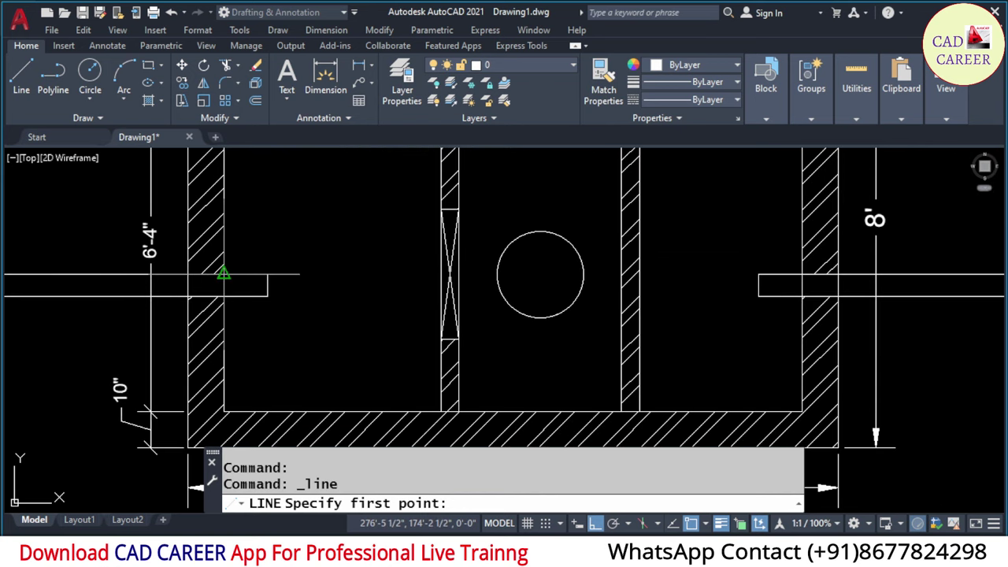
{"action": "left_click", "coordinate": [222, 276]}
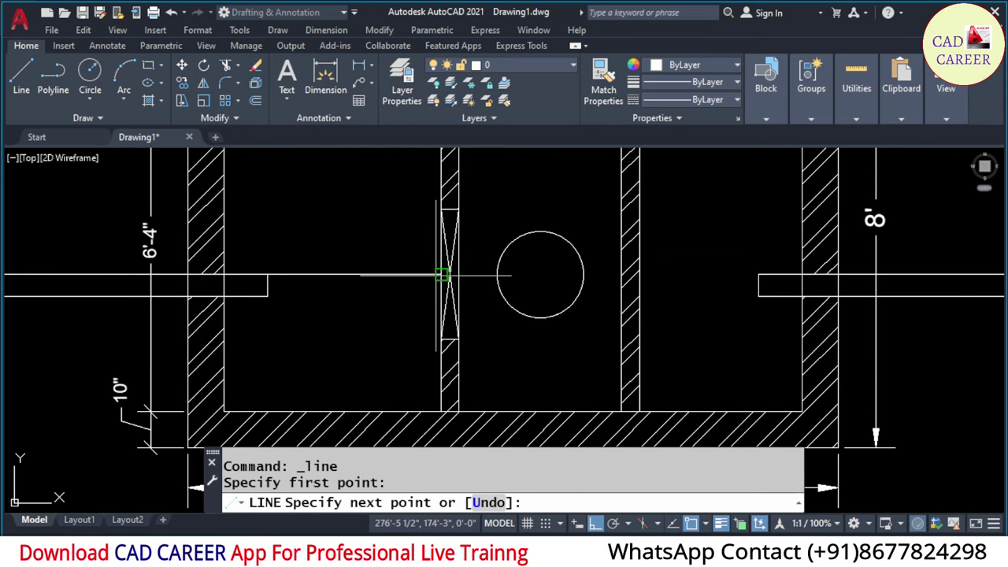
{"action": "left_click", "coordinate": [435, 275]}
{"action": "key", "text": "Escape"}
{"action": "key", "text": "Escape"}
{"action": "left_click", "coordinate": [526, 233]}
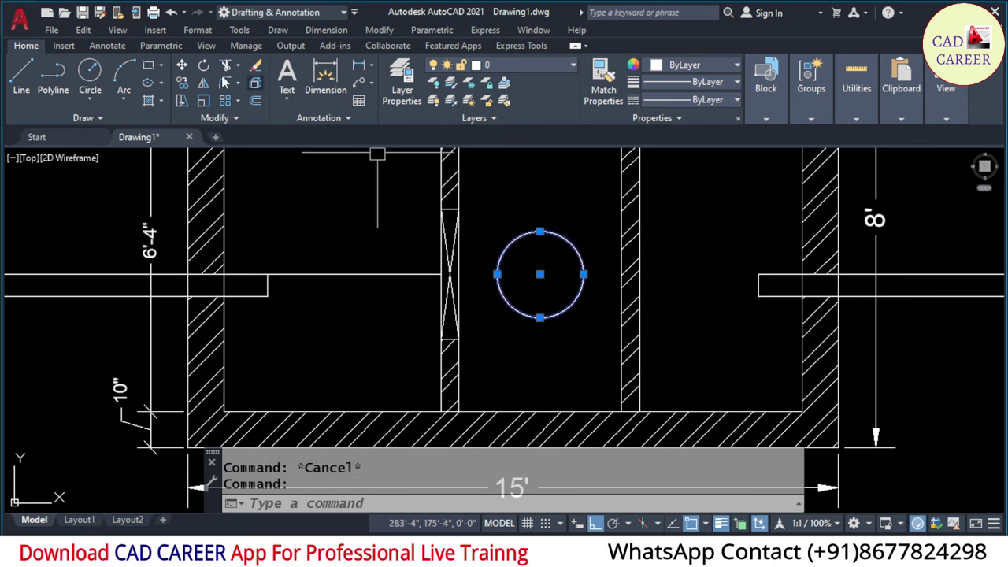
{"action": "left_click", "coordinate": [181, 83]}
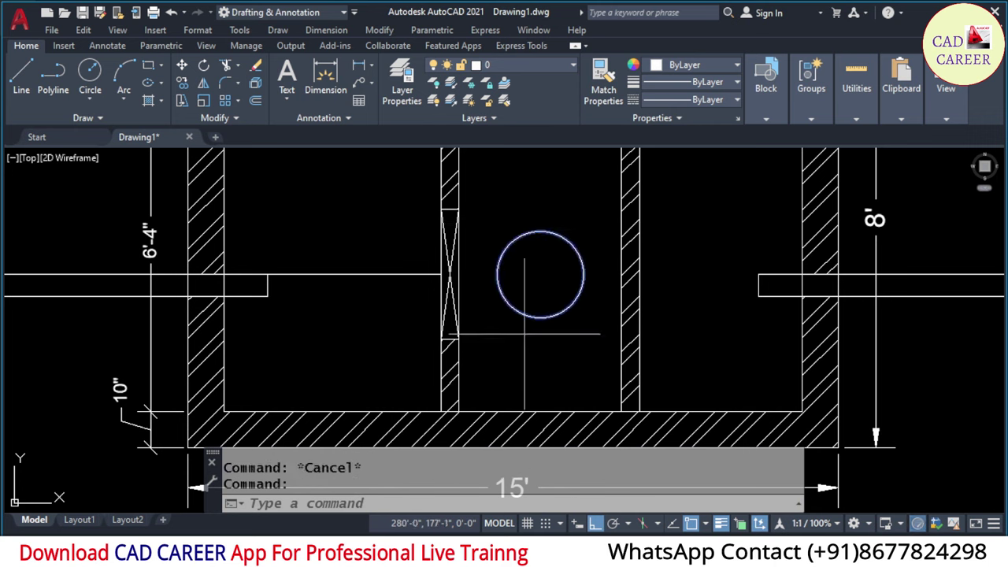
{"action": "left_click", "coordinate": [539, 274]}
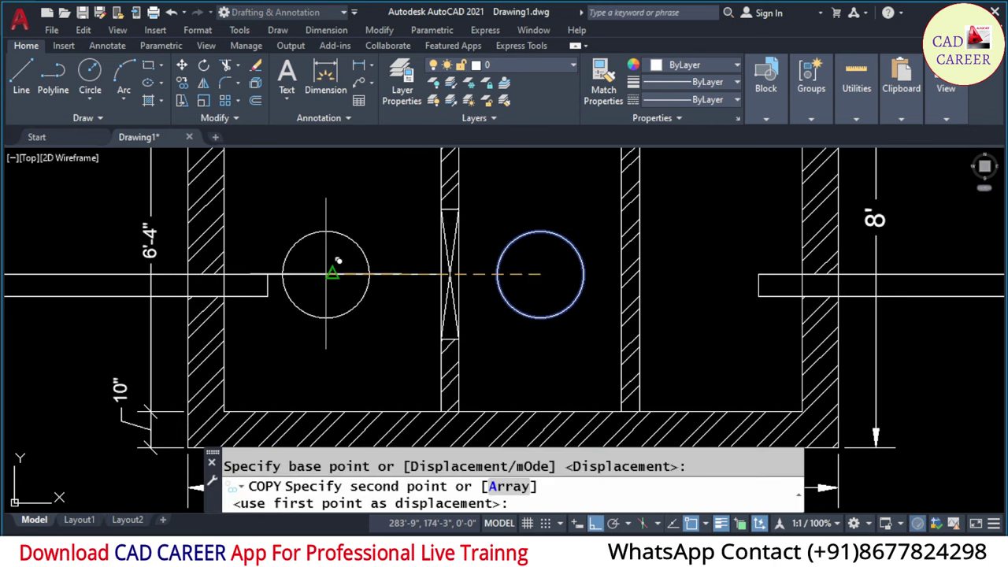
{"action": "left_click", "coordinate": [332, 274]}
{"action": "key", "text": "Escape"}
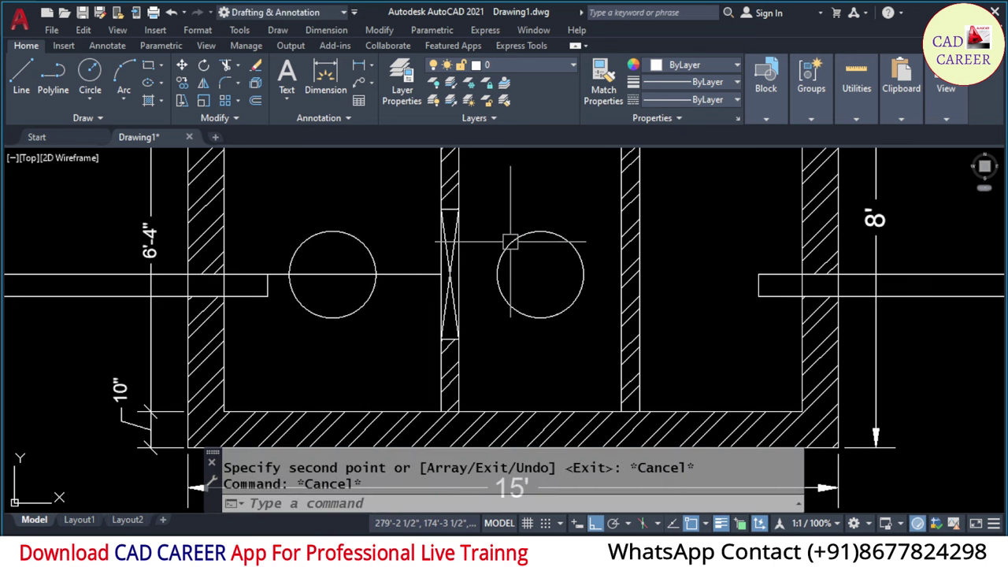
- Copy the circle into the right chamber and erase the leftover helper line
{"action": "left_click", "coordinate": [182, 83]}
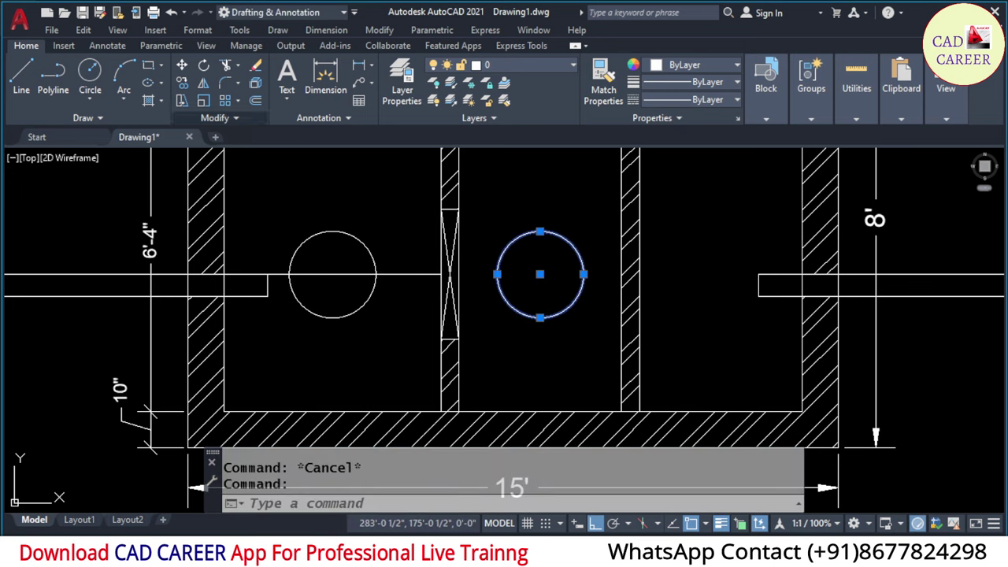
{"action": "left_click", "coordinate": [458, 410]}
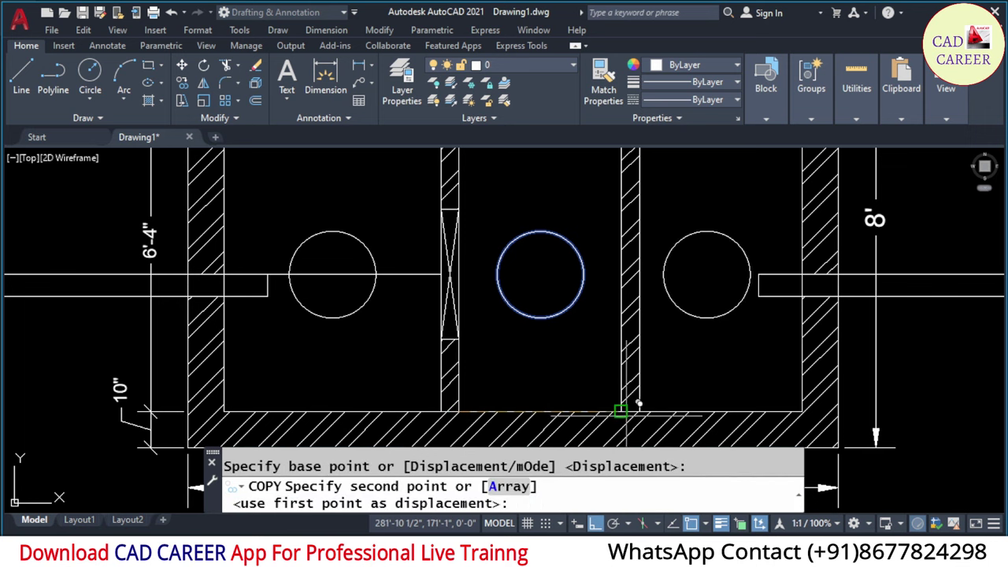
{"action": "left_click", "coordinate": [639, 410]}
{"action": "key", "text": "Escape"}
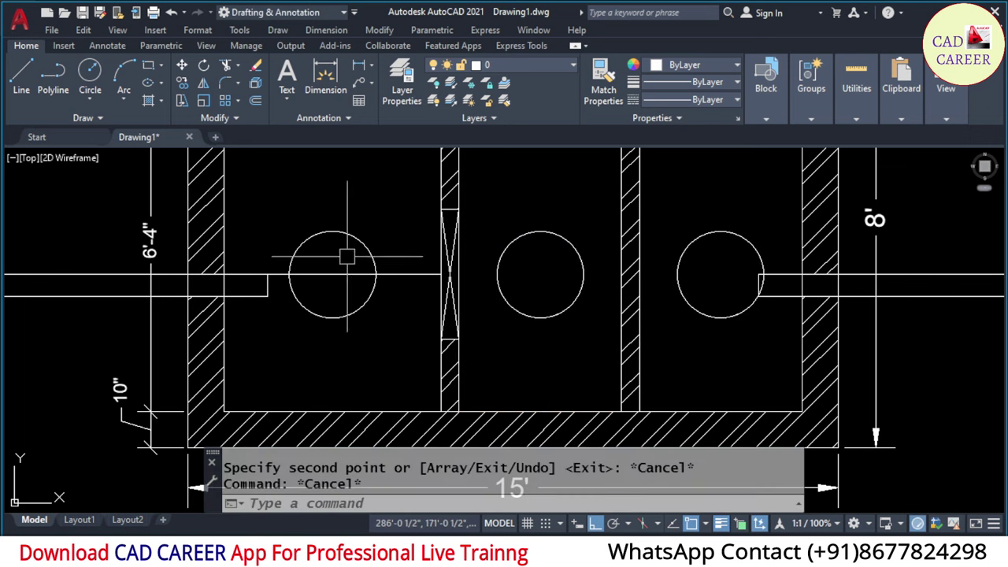
{"action": "left_click", "coordinate": [340, 274]}
{"action": "type", "text": "e"}
{"action": "key", "text": "Return"}
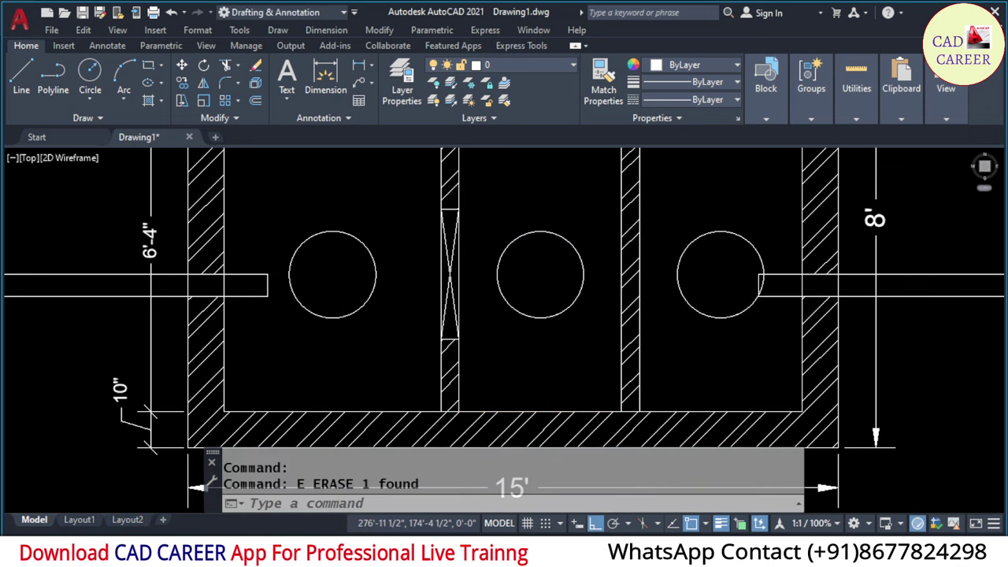
- Zoom in on the outlet pipe and select its inner end arc near the right-hand circle
{"action": "scroll", "coordinate": [504, 302], "scroll_direction": "down", "scroll_amount": 4}
{"action": "scroll", "coordinate": [463, 271], "scroll_direction": "up", "scroll_amount": 2}
{"action": "scroll", "coordinate": [463, 271], "scroll_direction": "up", "scroll_amount": 3}
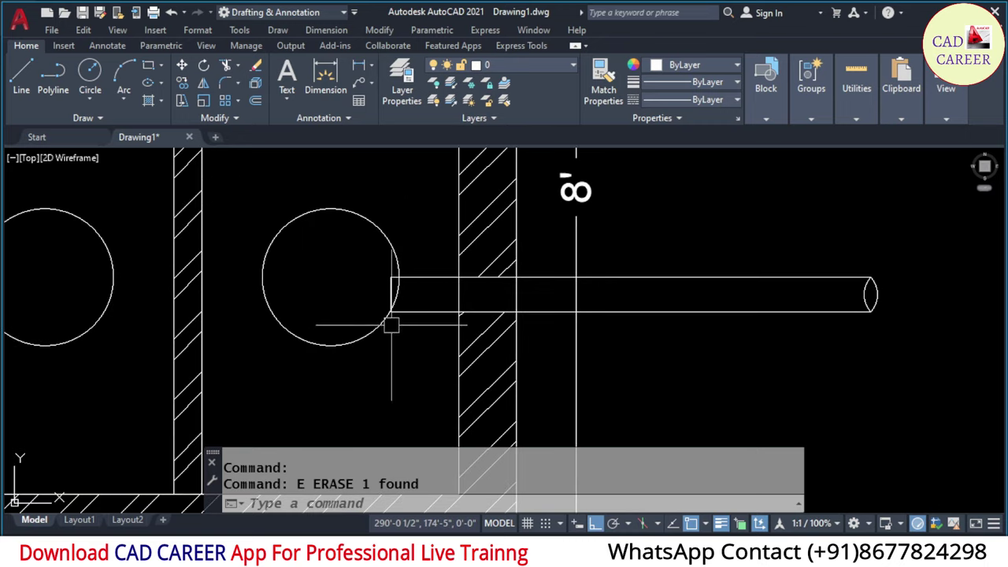
{"action": "scroll", "coordinate": [402, 293], "scroll_direction": "up", "scroll_amount": 2}
{"action": "left_click", "coordinate": [383, 283]}
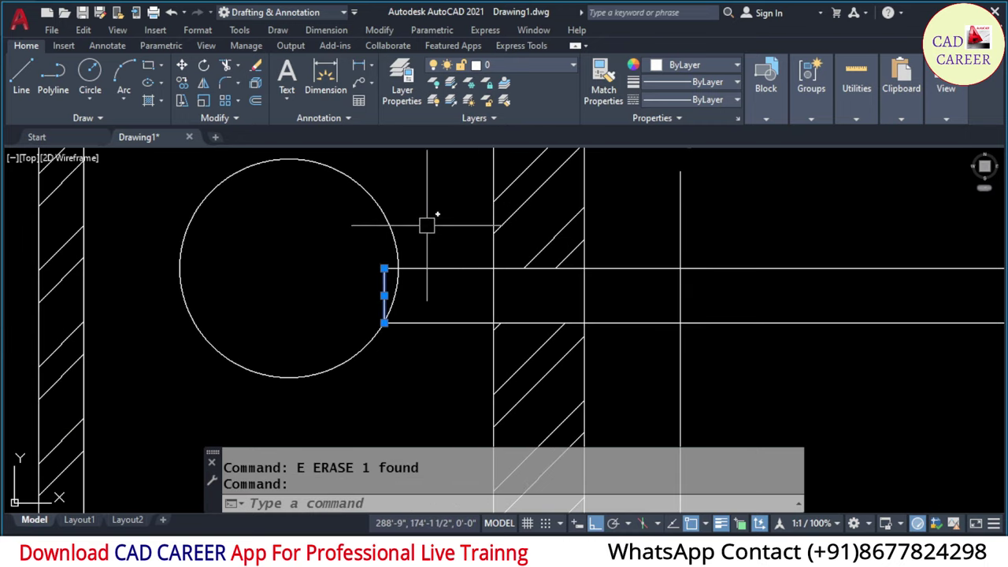
{"action": "type", "text": "m"}
{"action": "key", "text": "Return"}
{"action": "left_click", "coordinate": [381, 186]}
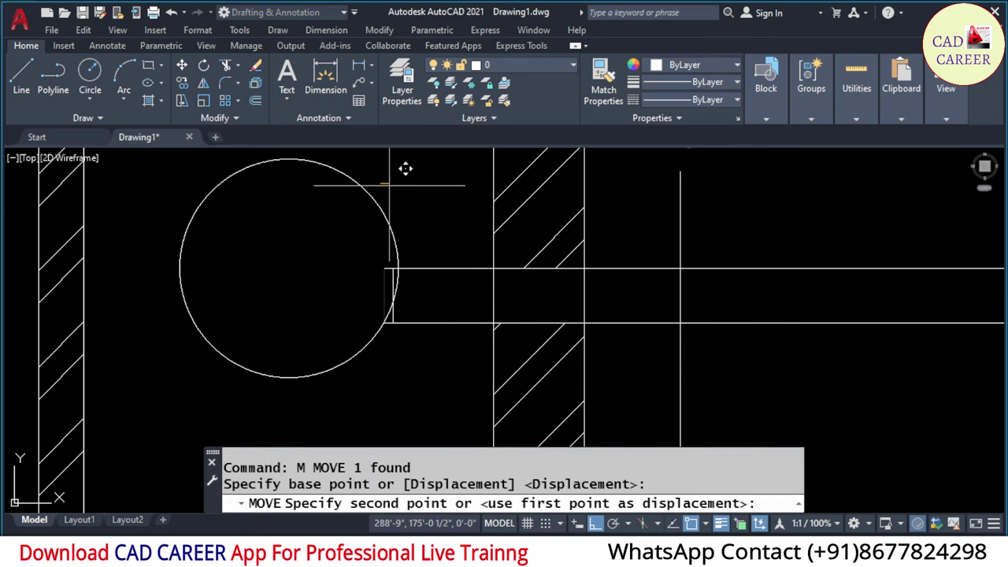
{"action": "key", "text": "Escape"}
- Trim the outlet pipe lines back to the short end line, clear of the circle
{"action": "type", "text": "ts or"}
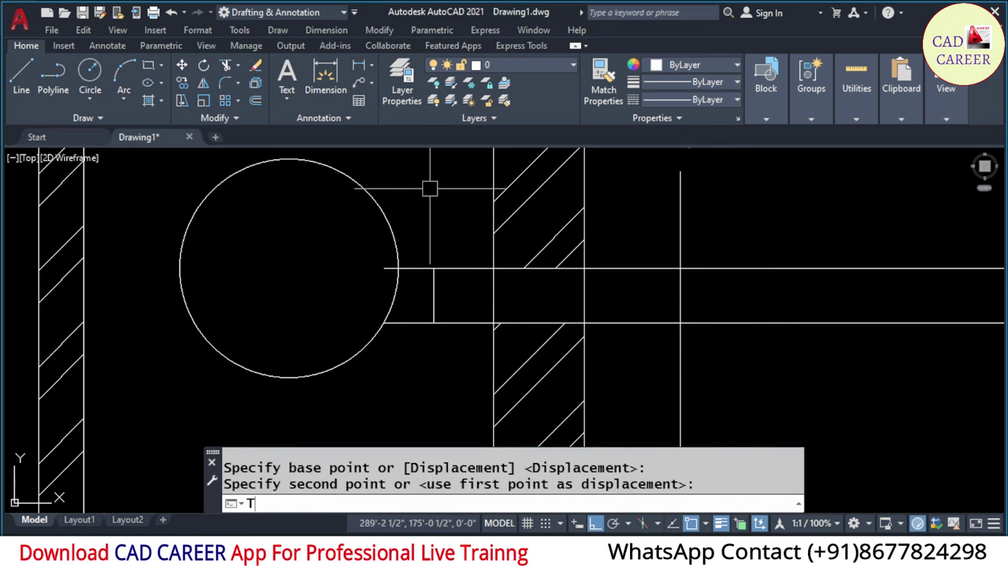
{"action": "key", "text": "Return"}
{"action": "left_click", "coordinate": [433, 295]}
{"action": "key", "text": "Return"}
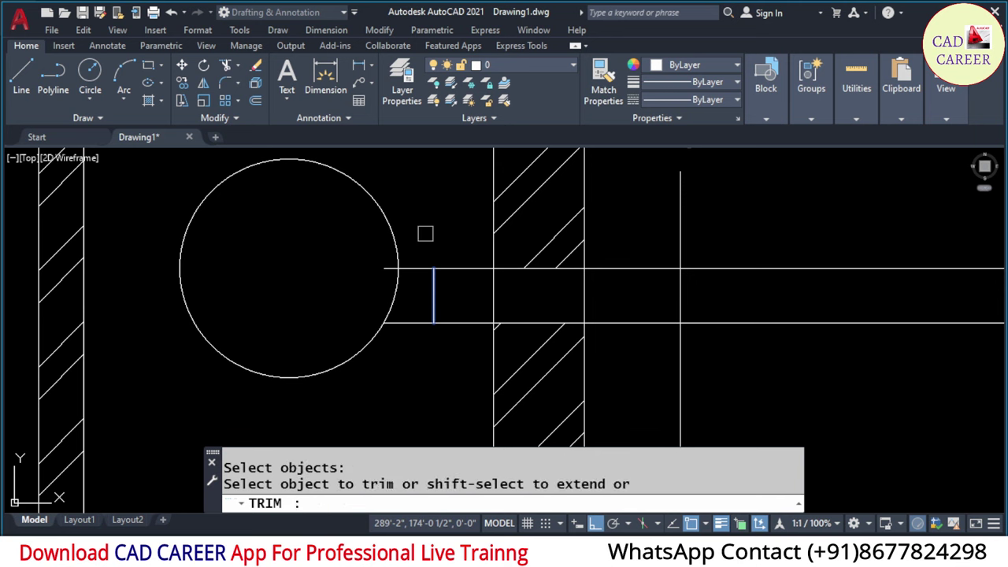
{"action": "left_click", "coordinate": [425, 233]}
{"action": "left_click", "coordinate": [409, 348]}
{"action": "key", "text": "Escape"}
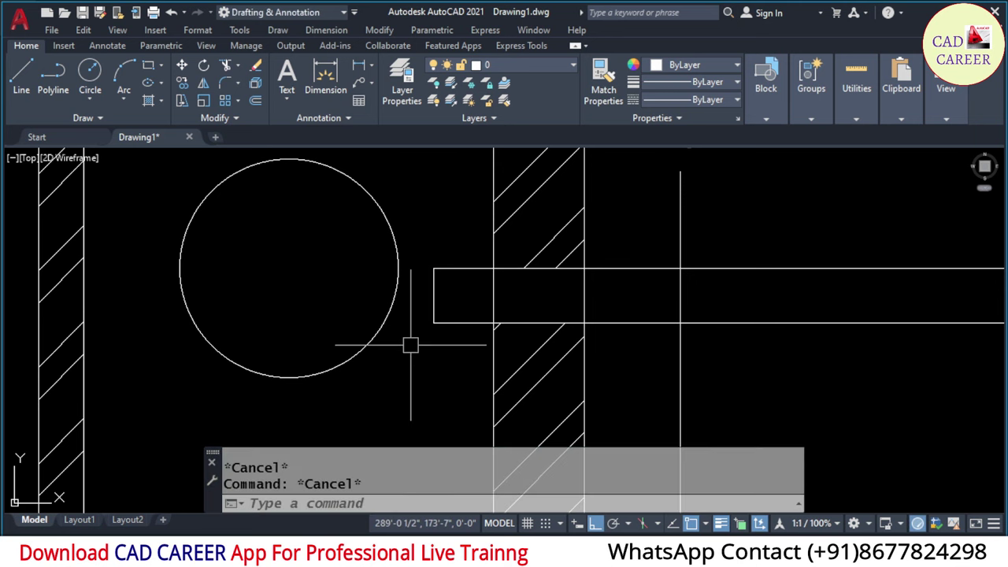
- Copy the right-hand chamber circle from its centre to the centre of the soak pit circle
{"action": "scroll", "coordinate": [423, 297], "scroll_direction": "down", "scroll_amount": 5}
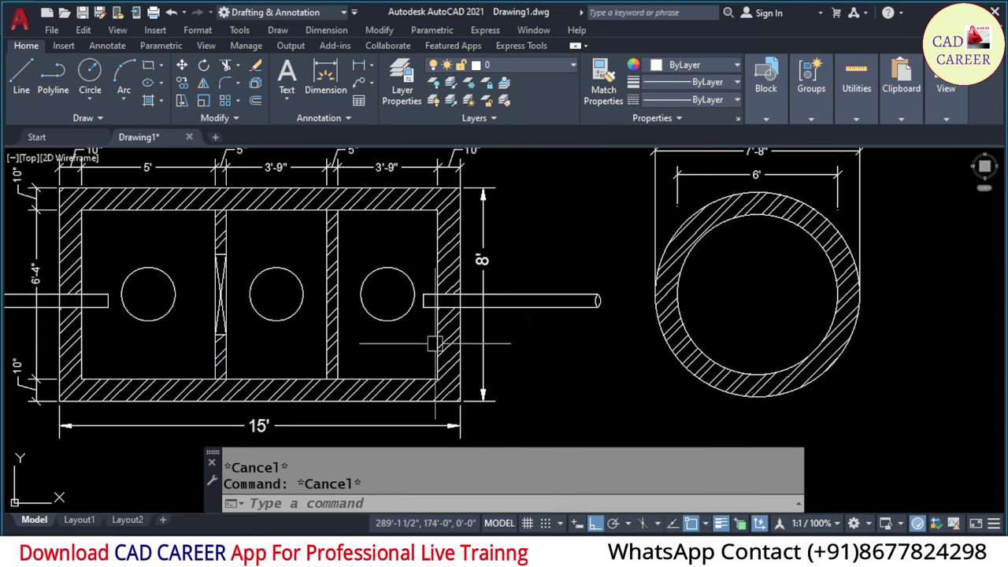
{"action": "mouse_move", "coordinate": [526, 337]}
{"action": "middle_mouse_down"}
{"action": "mouse_move", "coordinate": [534, 331]}
{"action": "mouse_move", "coordinate": [351, 300]}
{"action": "middle_mouse_up"}
{"action": "scroll", "coordinate": [534, 331], "scroll_direction": "up", "scroll_amount": 1}
{"action": "left_click", "coordinate": [346, 309]}
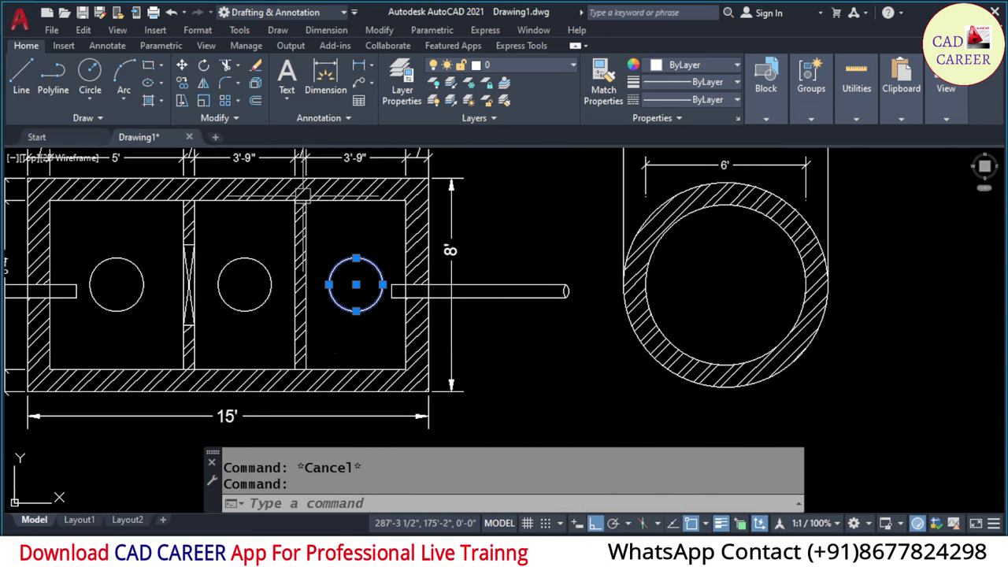
{"action": "left_click", "coordinate": [182, 83]}
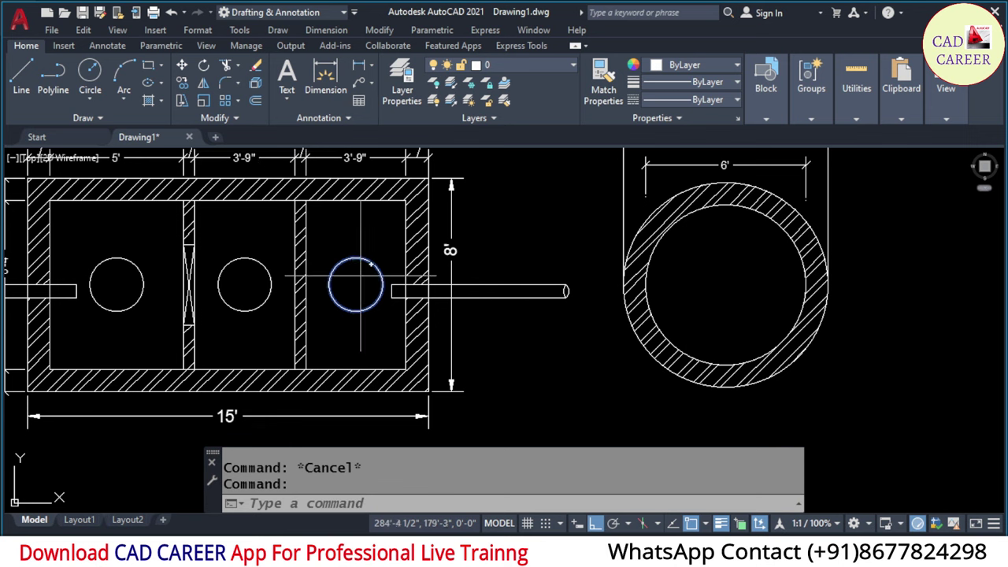
{"action": "left_click", "coordinate": [356, 283]}
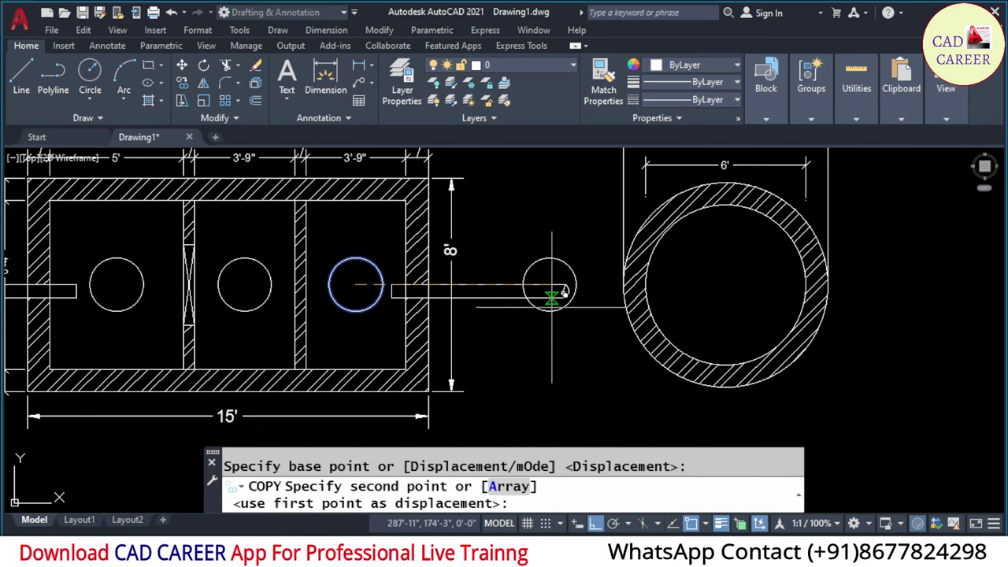
{"action": "left_click", "coordinate": [738, 272]}
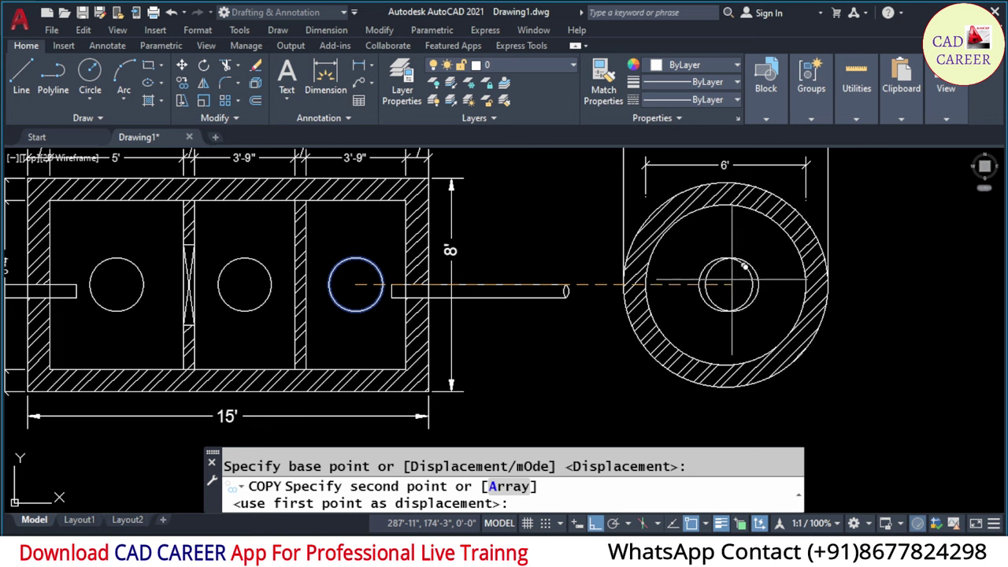
{"action": "right_click", "coordinate": [738, 282]}
{"action": "left_click", "coordinate": [762, 288]}
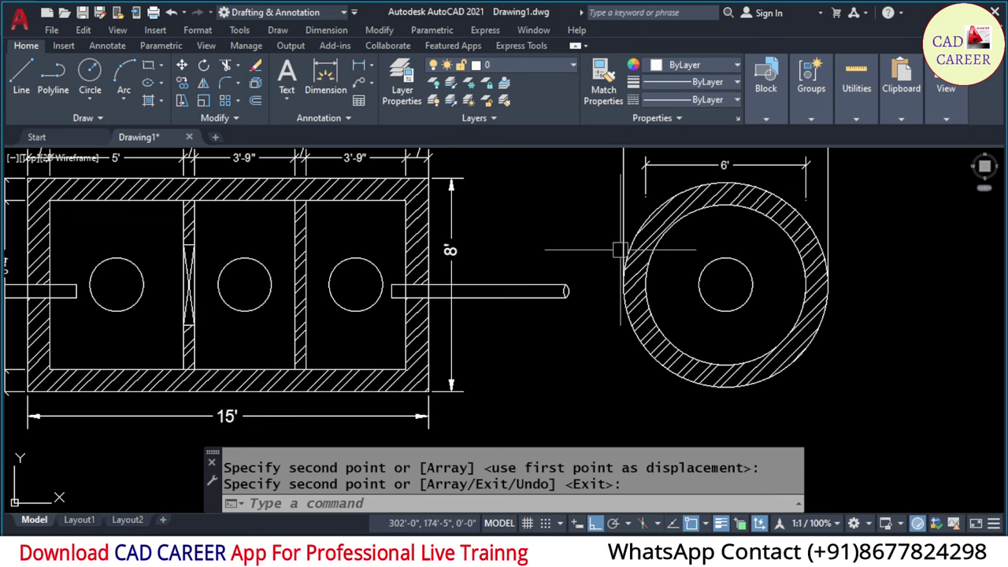
- Pan to the LAP IN BEAM detail and select its label and underline
{"action": "scroll", "coordinate": [789, 243], "scroll_direction": "down", "scroll_amount": 4}
{"action": "middle_click_drag", "start_coordinate": [497, 308], "coordinate": [537, 290]}
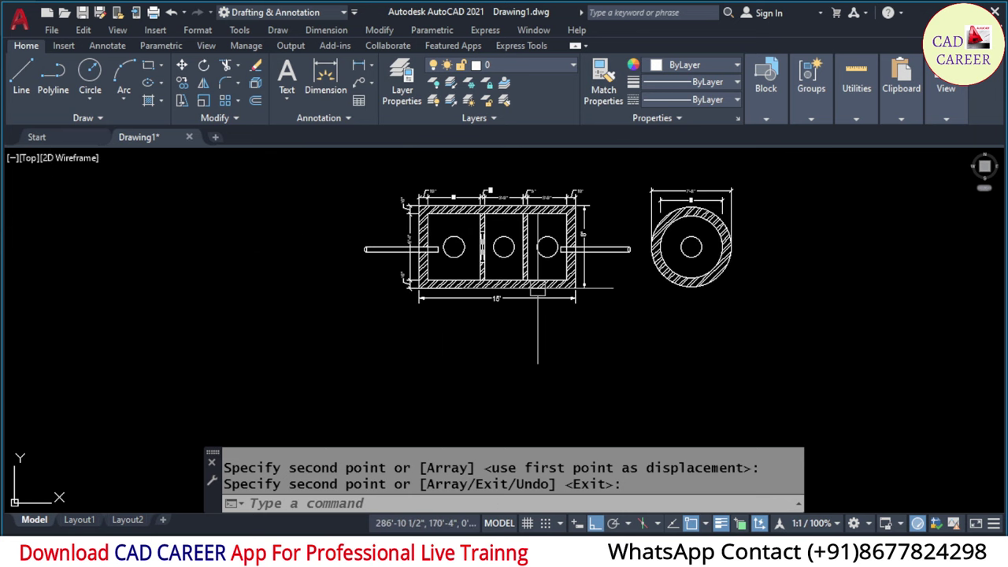
{"action": "middle_click_drag", "start_coordinate": [487, 239], "coordinate": [409, 263]}
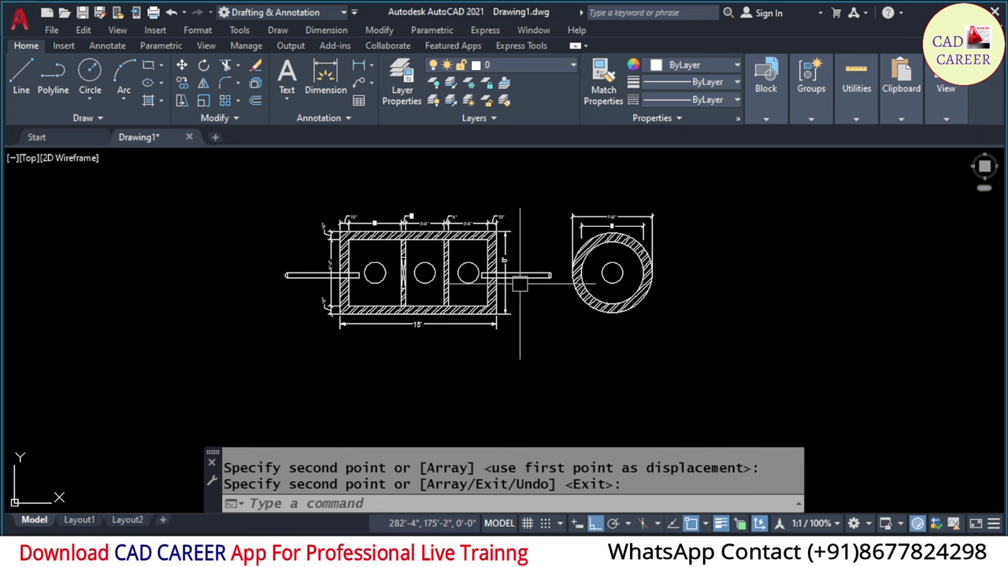
{"action": "scroll", "coordinate": [519, 283], "scroll_direction": "down", "scroll_amount": 3}
{"action": "middle_click_drag", "start_coordinate": [519, 315], "coordinate": [543, 193]}
{"action": "scroll", "coordinate": [342, 344], "scroll_direction": "up", "scroll_amount": 4}
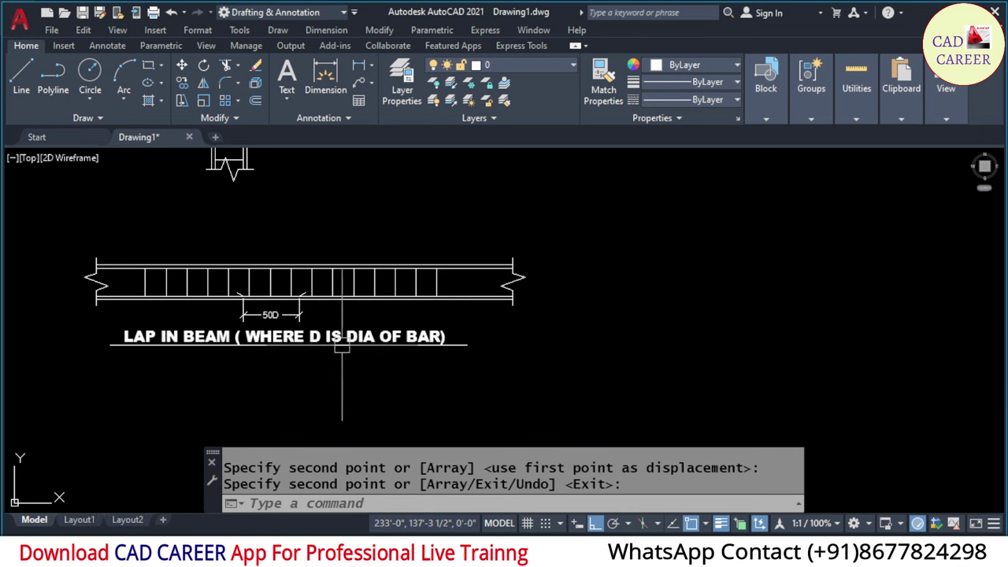
{"action": "key", "text": "Return"}
{"action": "left_click", "coordinate": [374, 377]}
{"action": "left_click", "coordinate": [342, 338]}
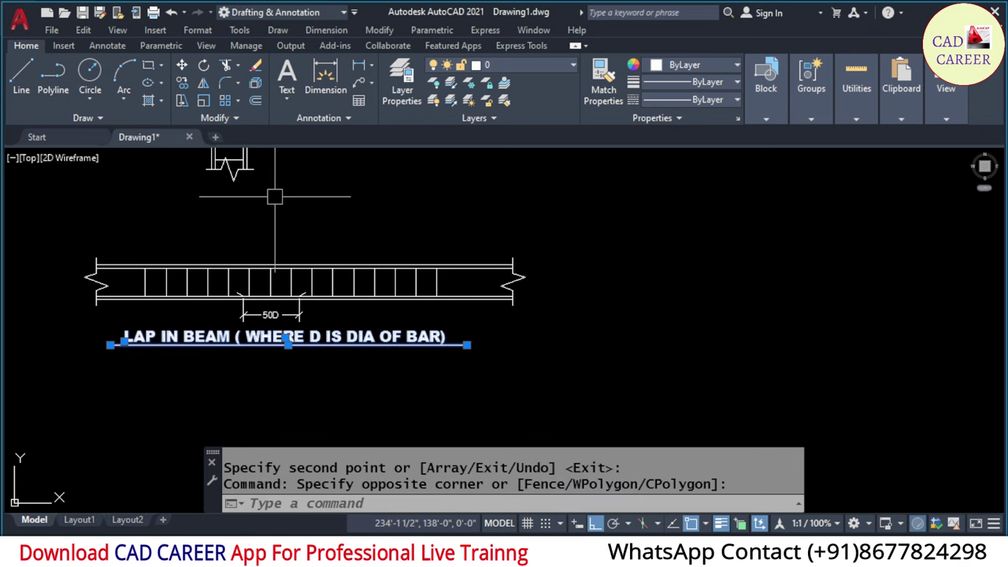
- Copy the underlined LAP IN BEAM label to just below the tank plan's 15' dimension
{"action": "left_click", "coordinate": [181, 85]}
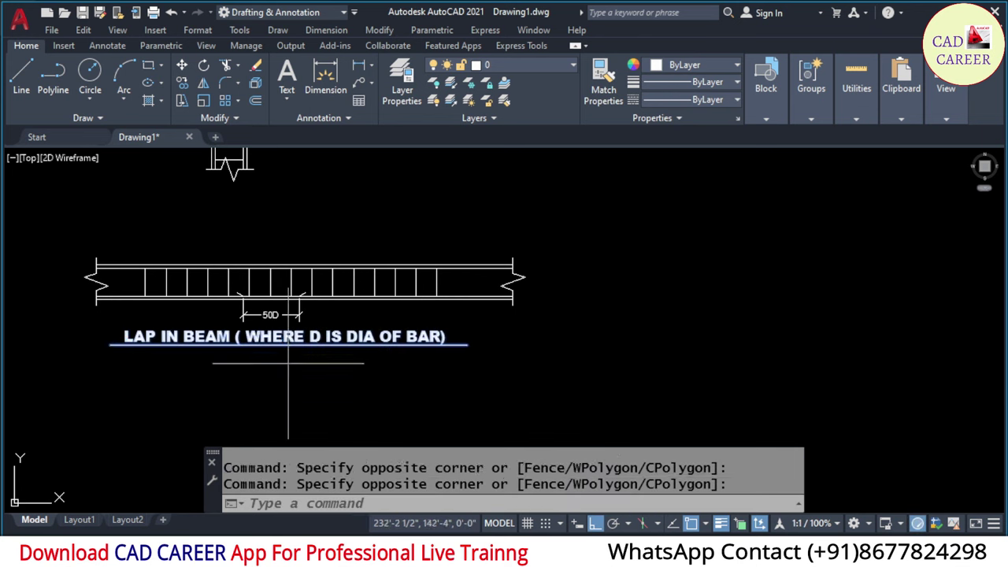
{"action": "left_click", "coordinate": [288, 340]}
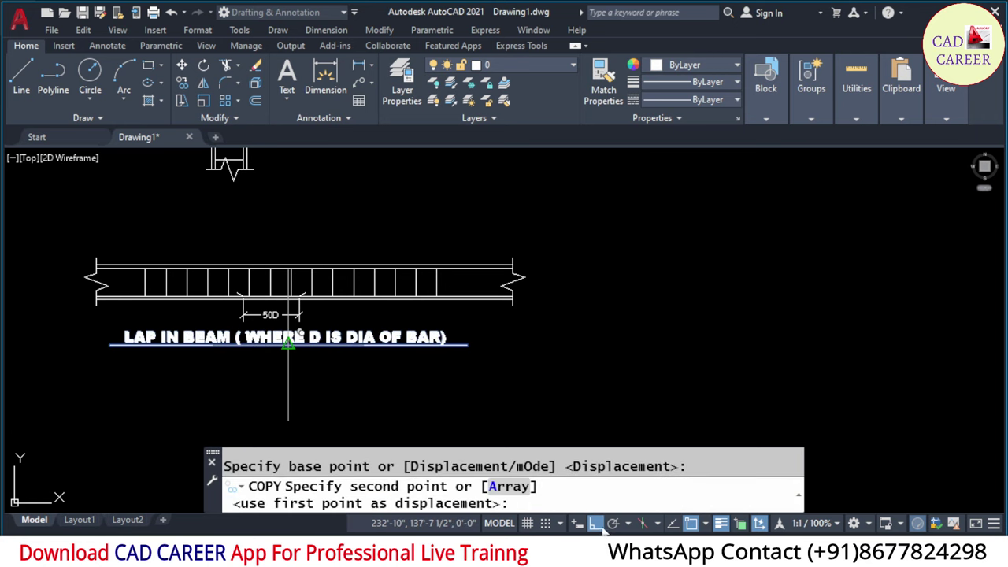
{"action": "scroll", "coordinate": [288, 340], "scroll_direction": "down", "scroll_amount": 2}
{"action": "scroll", "coordinate": [331, 349], "scroll_direction": "down", "scroll_amount": 2}
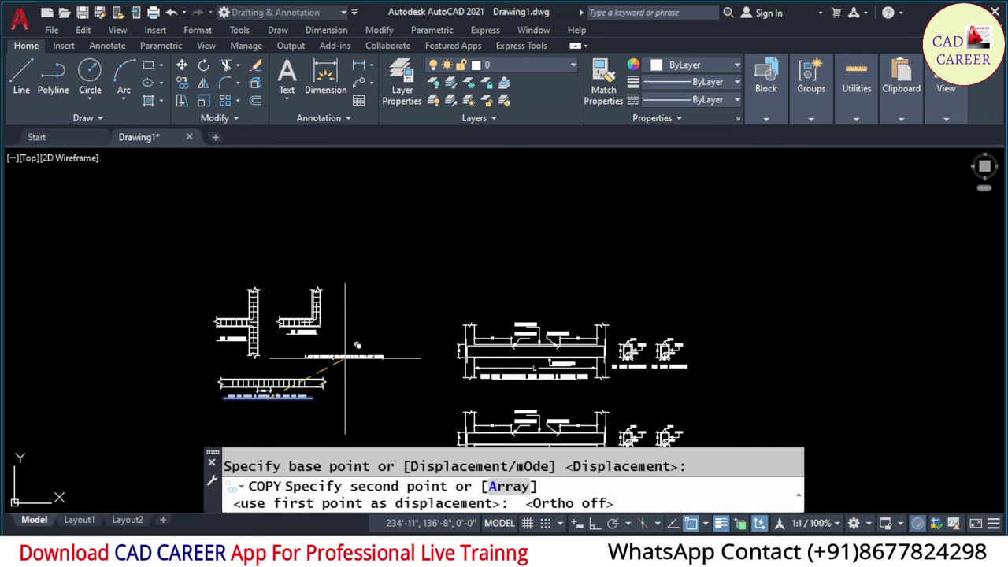
{"action": "scroll", "coordinate": [445, 289], "scroll_direction": "down", "scroll_amount": 2}
{"action": "scroll", "coordinate": [445, 289], "scroll_direction": "up", "scroll_amount": 2}
{"action": "scroll", "coordinate": [464, 315], "scroll_direction": "up", "scroll_amount": 2}
{"action": "scroll", "coordinate": [480, 394], "scroll_direction": "up", "scroll_amount": 2}
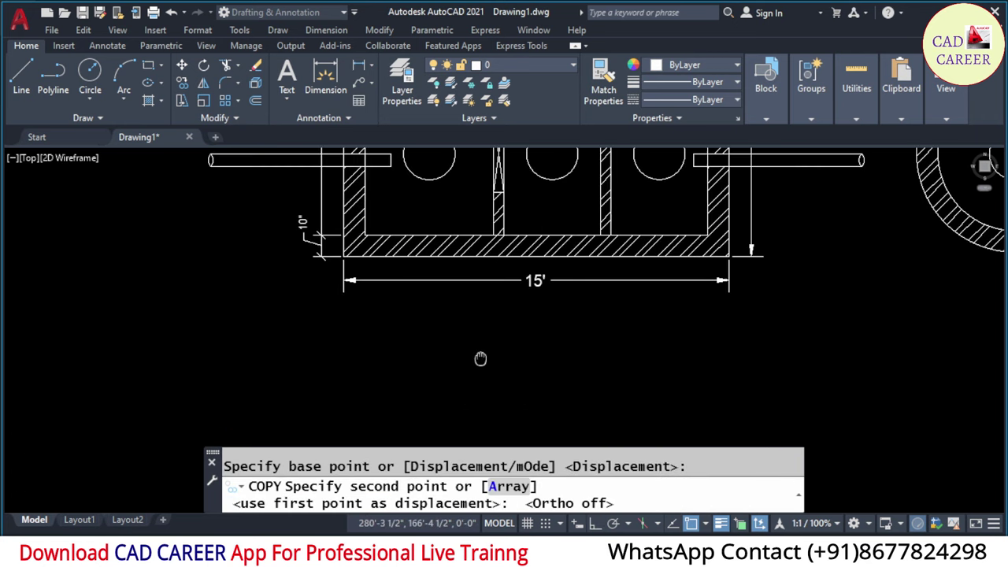
{"action": "scroll", "coordinate": [500, 354], "scroll_direction": "up", "scroll_amount": 1}
{"action": "left_click", "coordinate": [514, 354]}
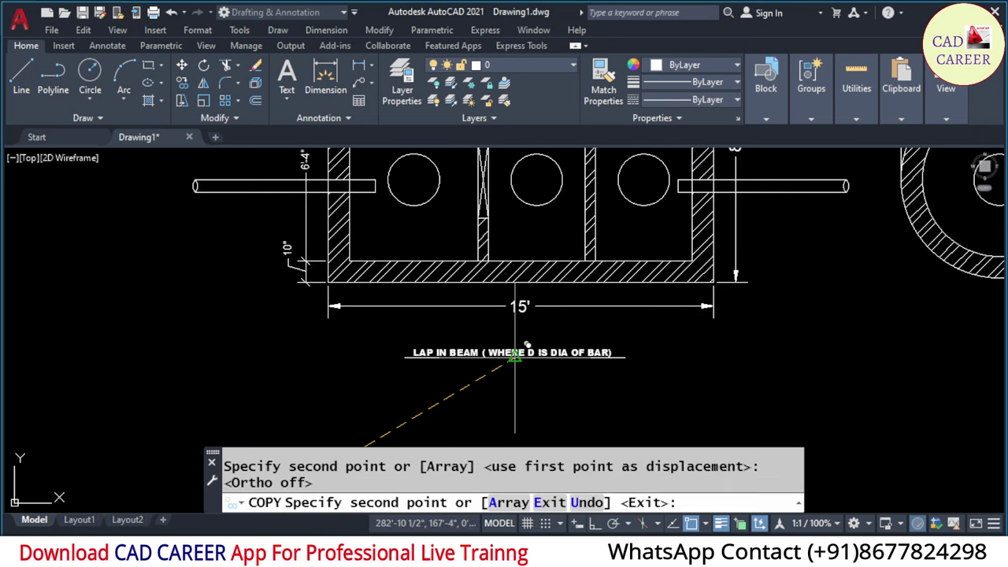
{"action": "key", "text": "Escape"}
{"action": "key", "text": "Escape"}
{"action": "key", "text": "Escape"}
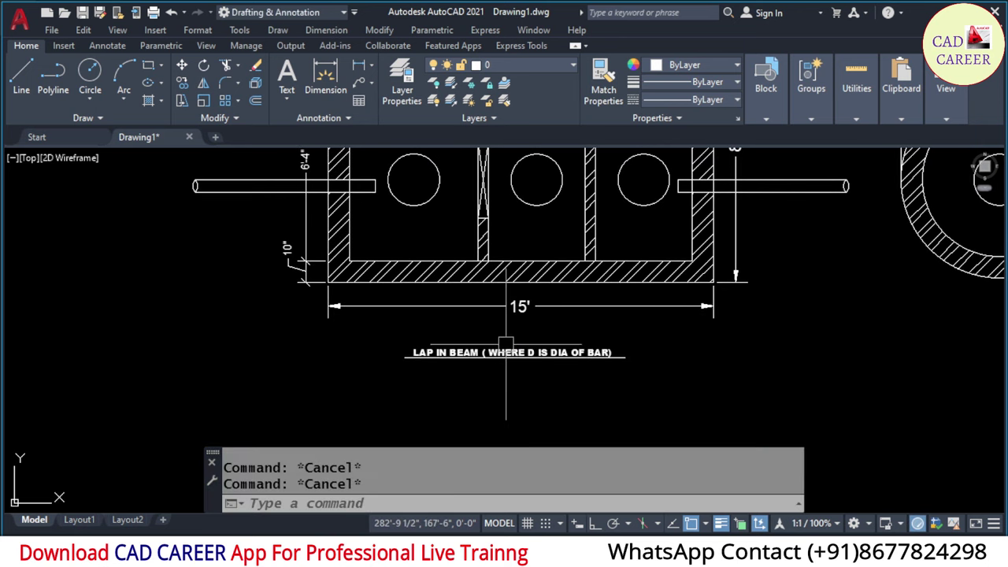
{"action": "left_click", "coordinate": [503, 351]}
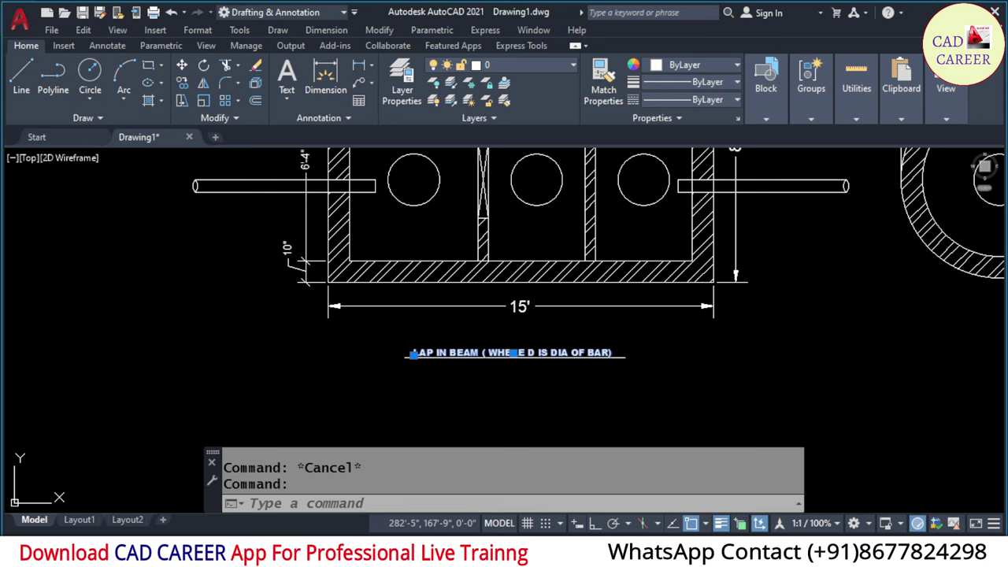
- Retype the copied label as 'PLAN OF SEPTIC TANK & SOAK PIT', adding the missing T
{"action": "double_click", "coordinate": [508, 353]}
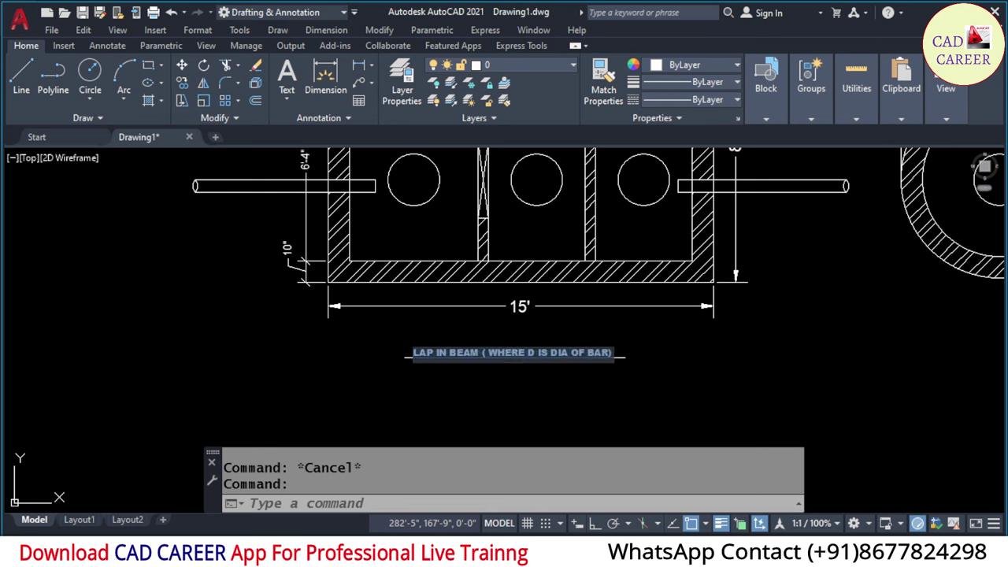
{"action": "type", "text": "DETAIL"}
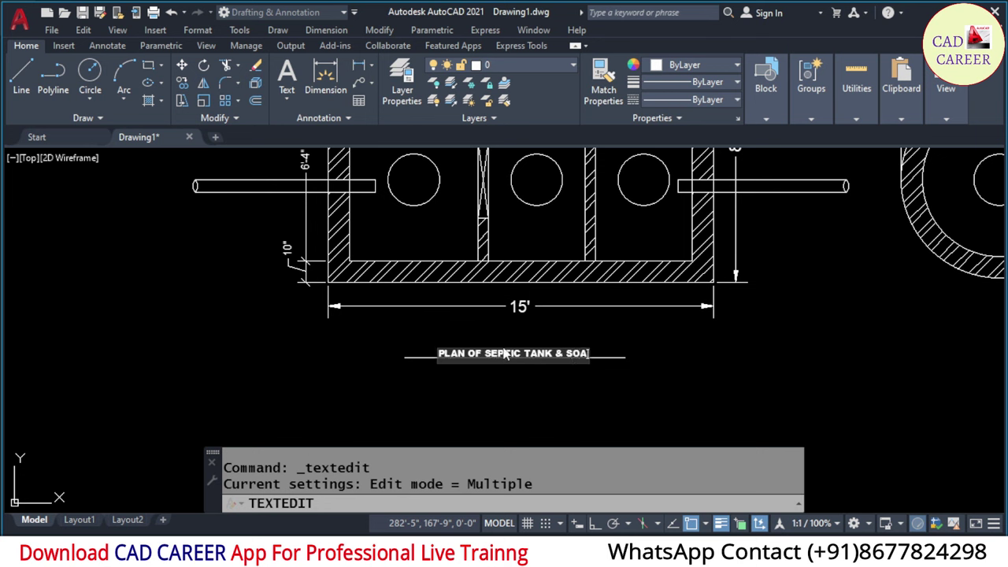
{"action": "type", "text": "K PI"}
{"action": "left_click", "coordinate": [502, 345]}
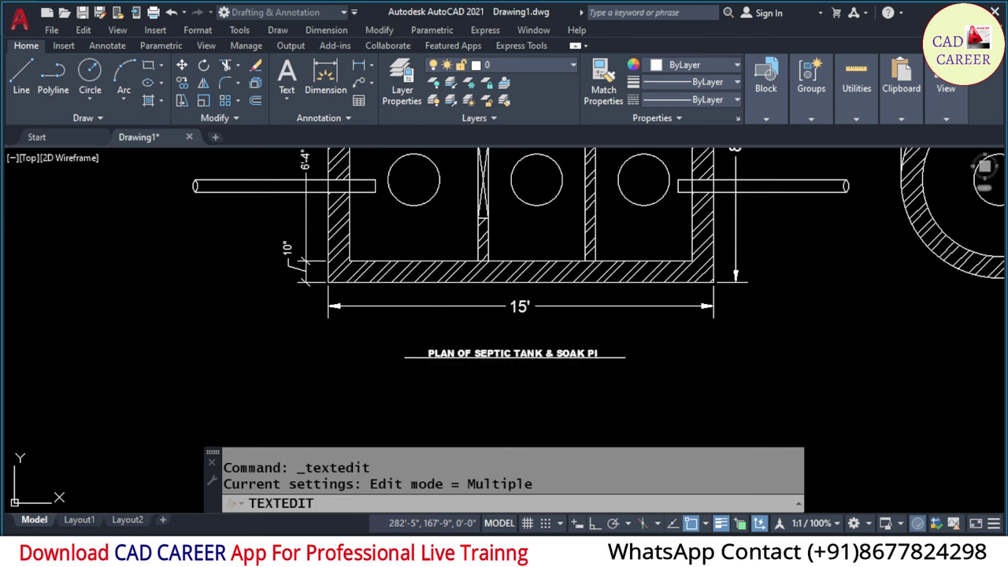
{"action": "scroll", "coordinate": [613, 365], "scroll_direction": "up", "scroll_amount": 2}
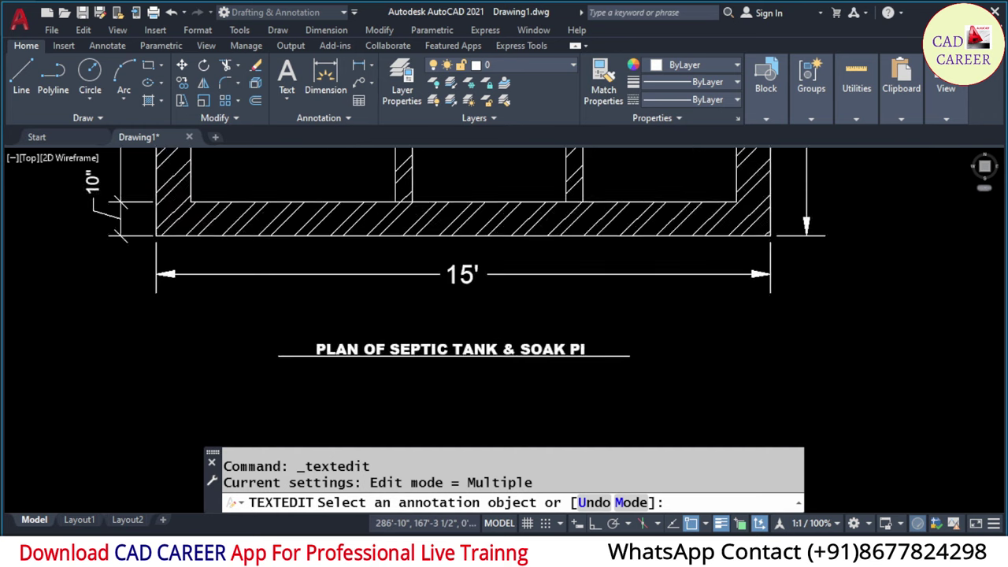
{"action": "scroll", "coordinate": [606, 360], "scroll_direction": "up", "scroll_amount": 2}
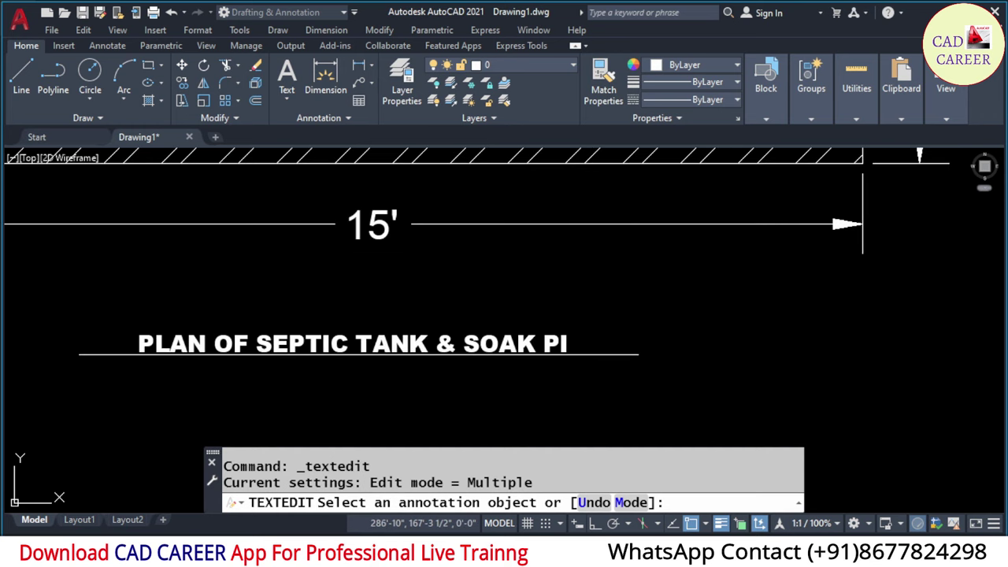
{"action": "left_click", "coordinate": [568, 344]}
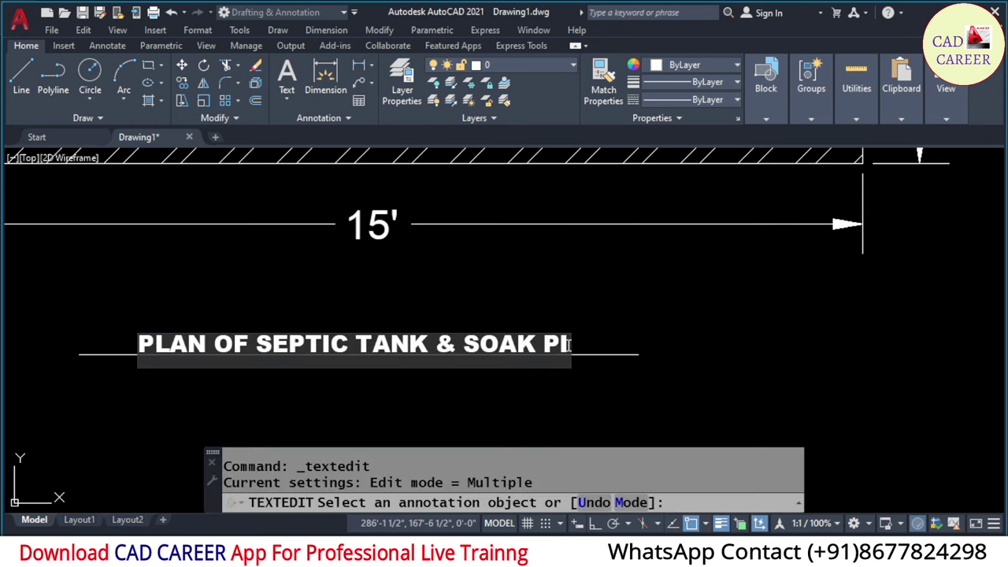
{"action": "type", "text": "T"}
{"action": "left_click", "coordinate": [626, 346]}
- Move the title and its underline under the tank plan with Ortho on
{"action": "key", "text": "Escape"}
{"action": "scroll", "coordinate": [521, 363], "scroll_direction": "down", "scroll_amount": 4}
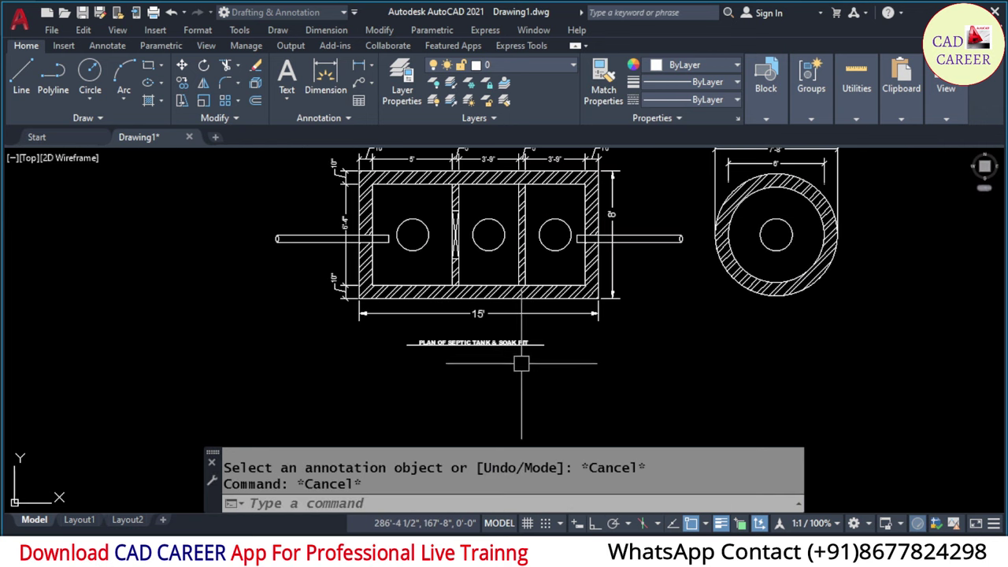
{"action": "left_click", "coordinate": [555, 322]}
{"action": "left_click", "coordinate": [480, 378]}
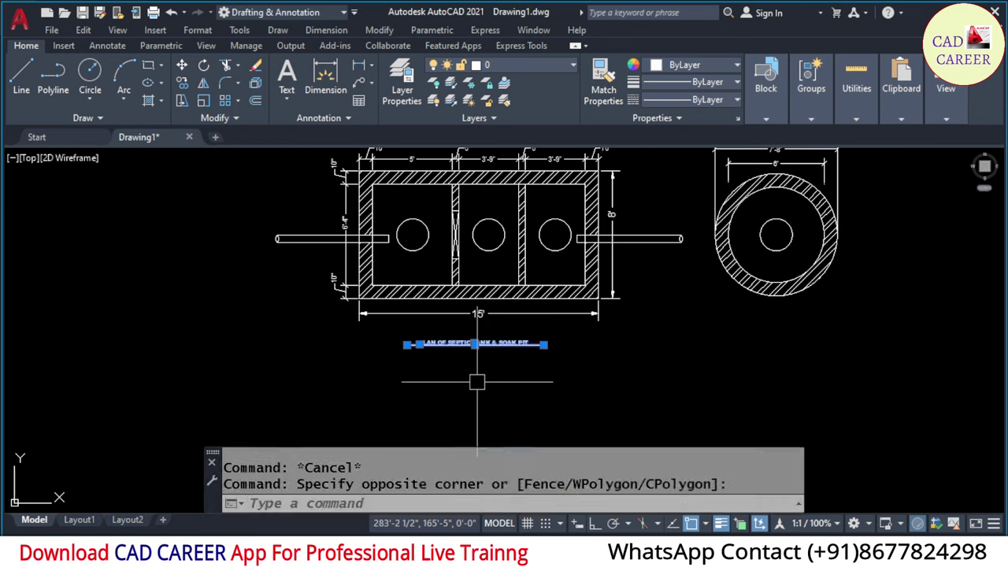
{"action": "type", "text": "m"}
{"action": "key", "text": "Return"}
{"action": "left_click", "coordinate": [453, 392]}
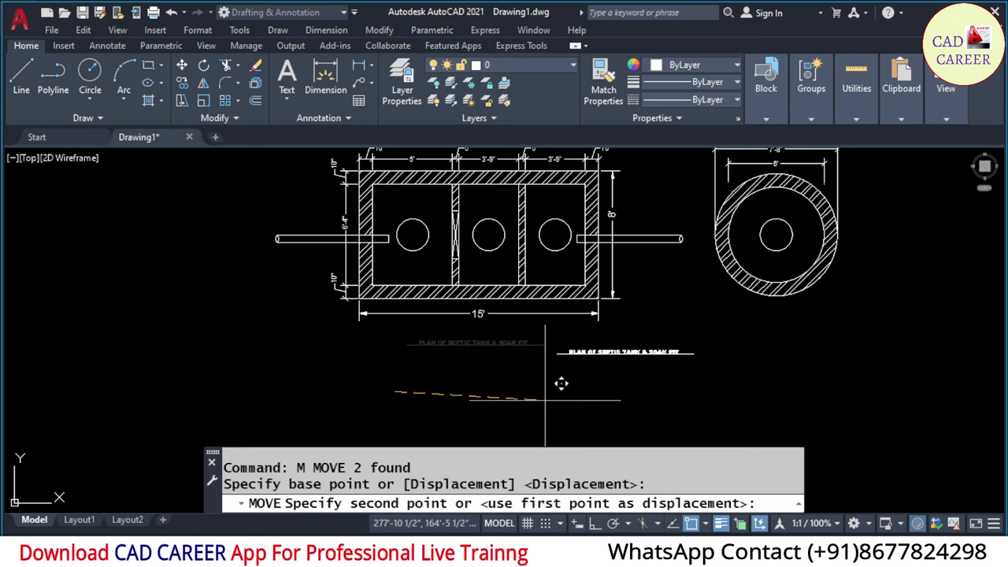
{"action": "left_click", "coordinate": [595, 523]}
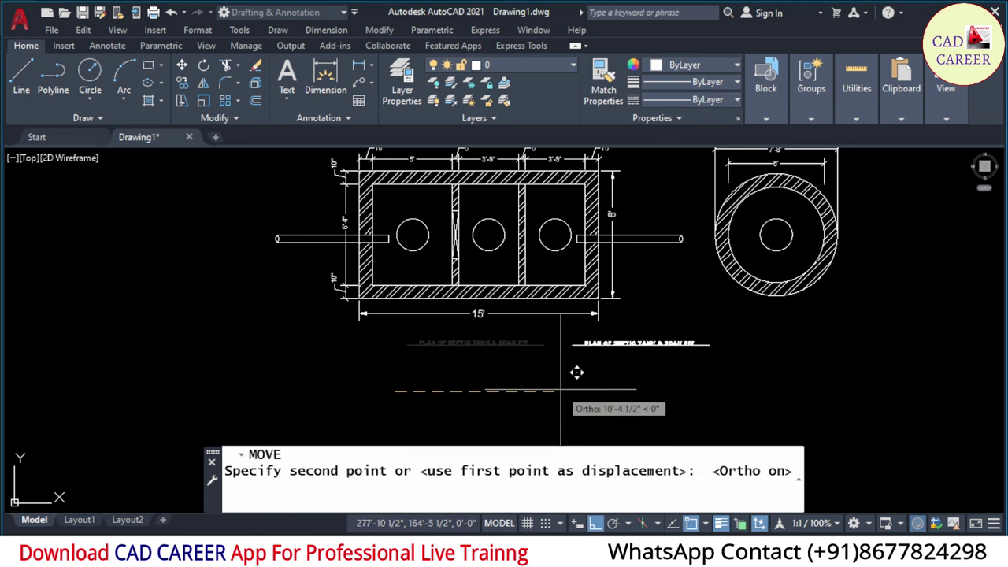
{"action": "left_click", "coordinate": [542, 356]}
- Scale the title and underline by a factor of 2 about their centre
{"action": "type", "text": "sc"}
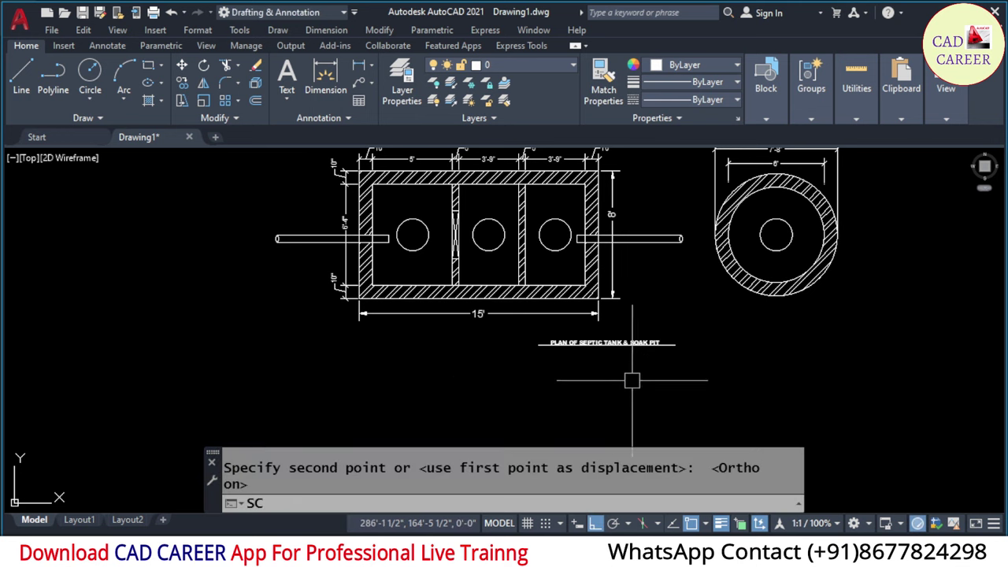
{"action": "key", "text": "Return"}
{"action": "left_click", "coordinate": [656, 381]}
{"action": "left_click", "coordinate": [588, 359]}
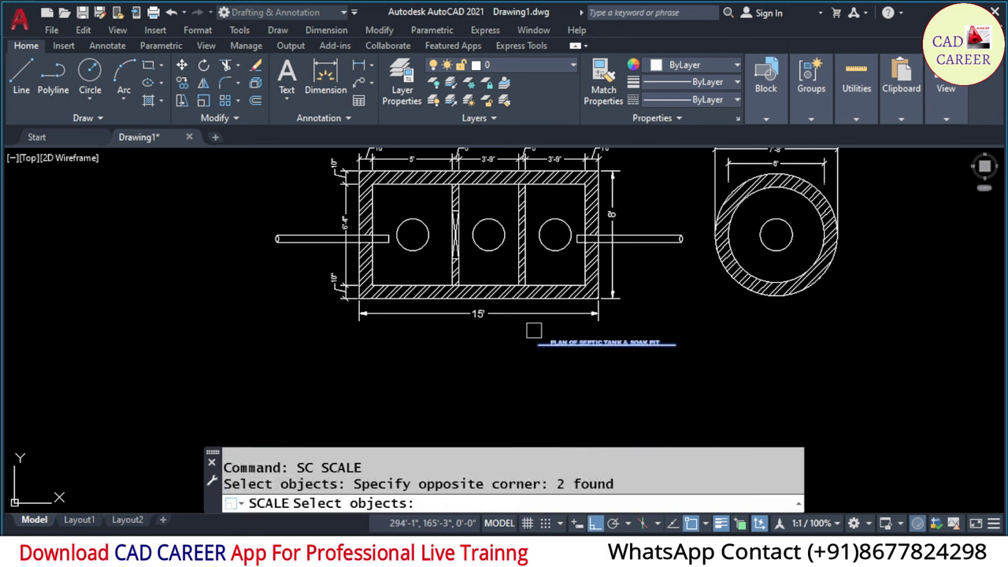
{"action": "key", "text": "Return"}
{"action": "left_click", "coordinate": [606, 345]}
{"action": "type", "text": "2"}
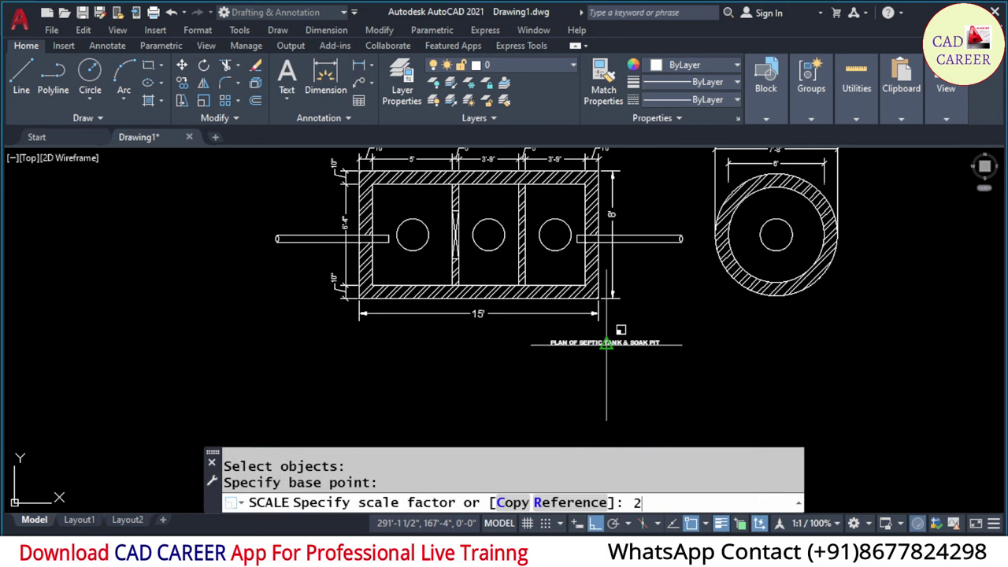
{"action": "key", "text": "Return"}
- Move the enlarged title slightly lower beneath the tank plan
{"action": "left_click", "coordinate": [683, 303]}
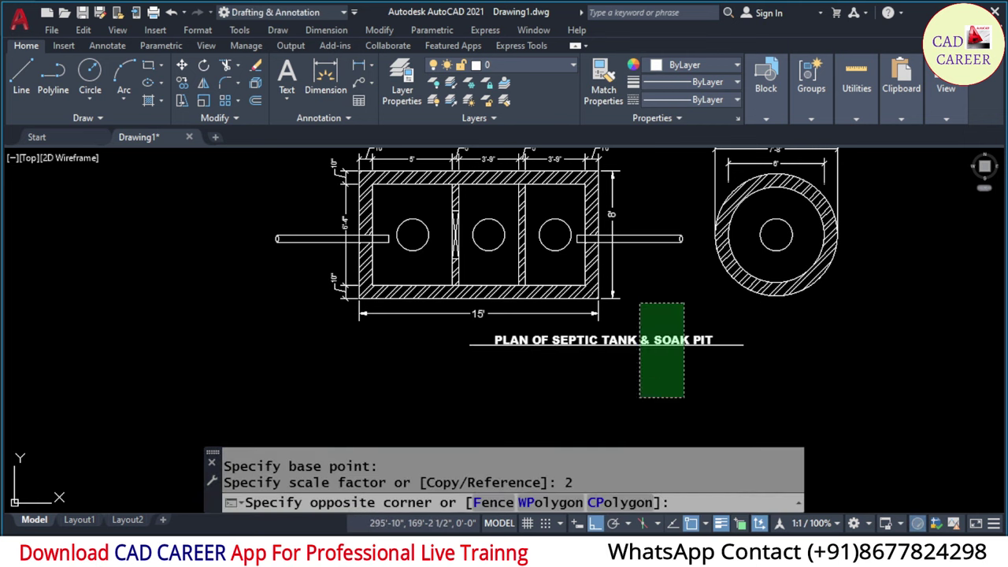
{"action": "left_click", "coordinate": [639, 398]}
{"action": "type", "text": "m"}
{"action": "key", "text": "Return"}
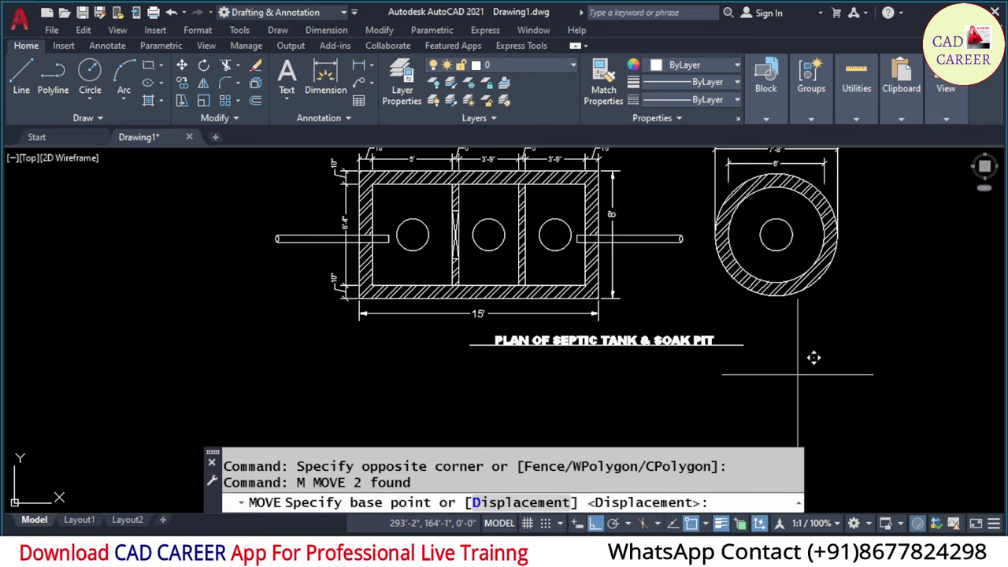
{"action": "left_click", "coordinate": [811, 355]}
{"action": "left_click", "coordinate": [813, 365]}
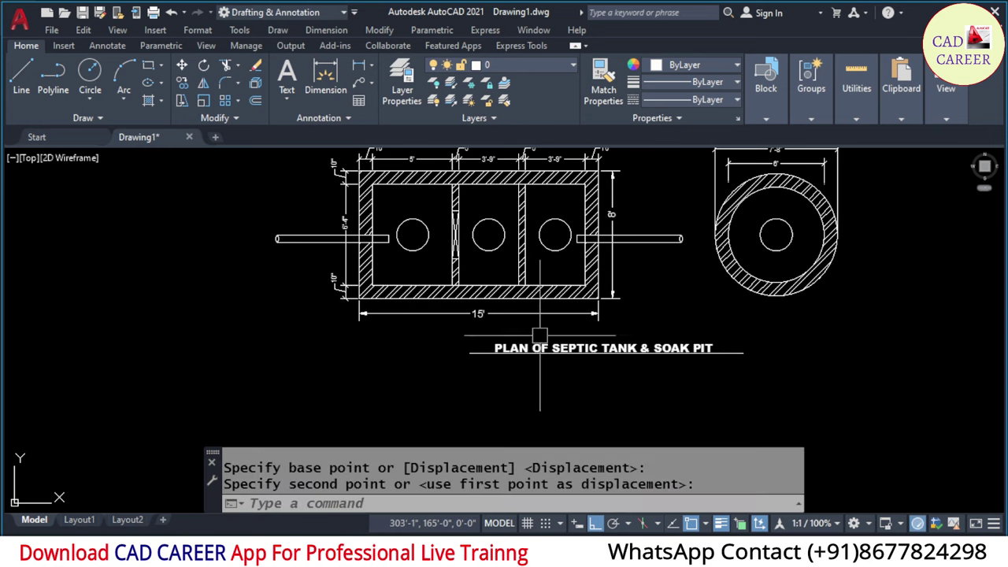
{"action": "middle_click_drag", "start_coordinate": [464, 276], "coordinate": [446, 286]}
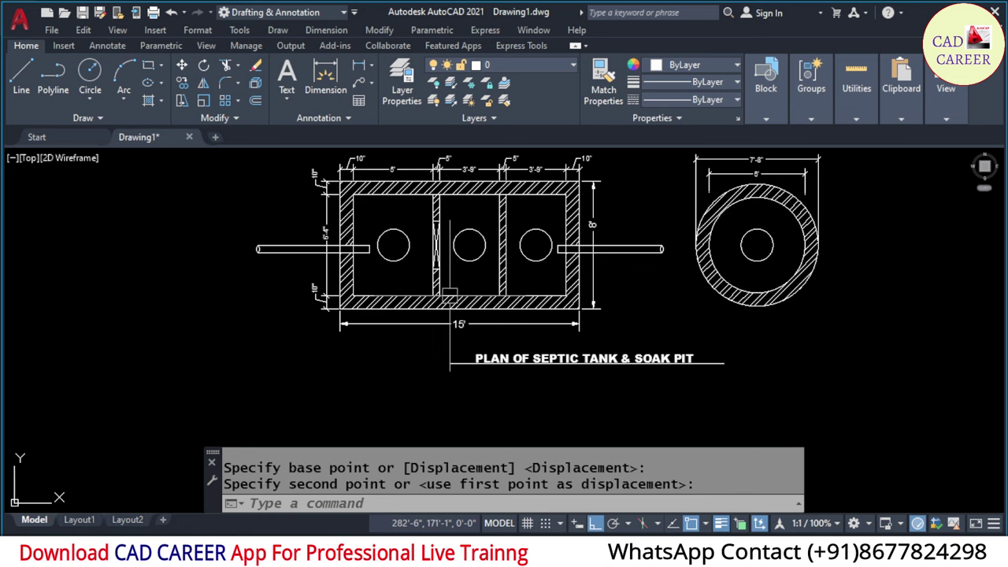
{"action": "left_click", "coordinate": [22, 75]}
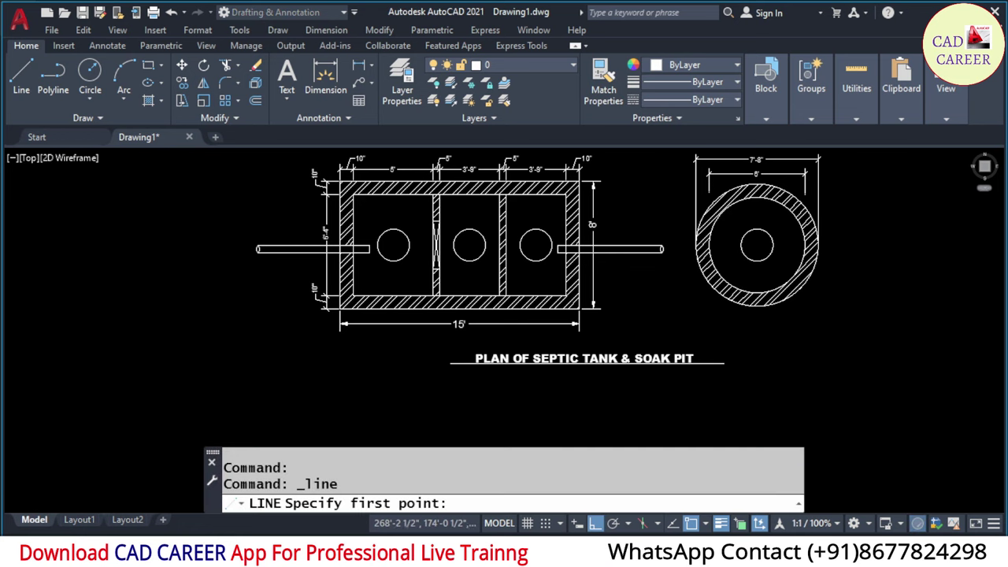
- Draw the inlet line left from the pipe end, up into a stem, with one slanted head stroke
{"action": "scroll", "coordinate": [330, 251], "scroll_direction": "up", "scroll_amount": 5}
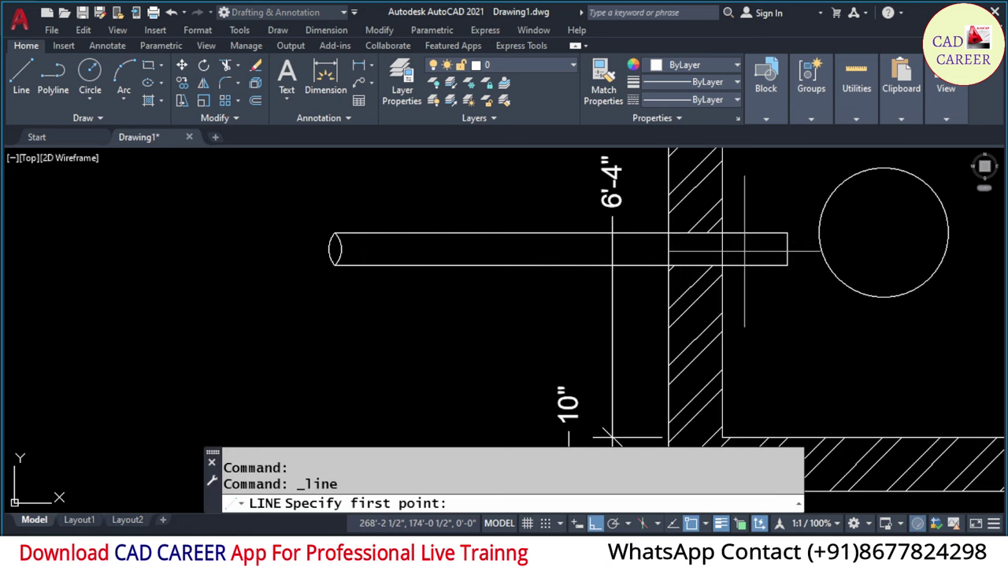
{"action": "left_click", "coordinate": [786, 248]}
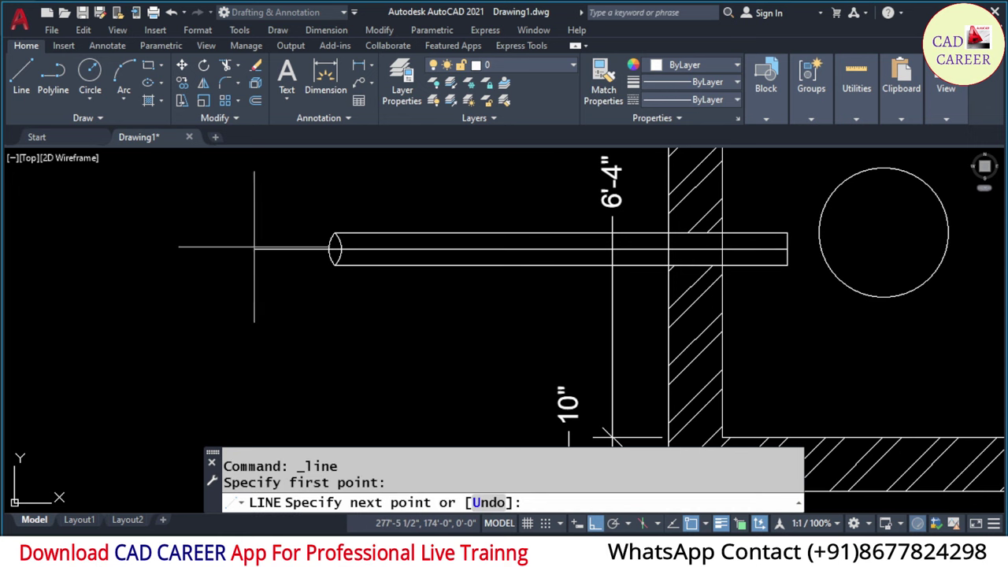
{"action": "left_click", "coordinate": [195, 249]}
{"action": "left_click", "coordinate": [195, 165]}
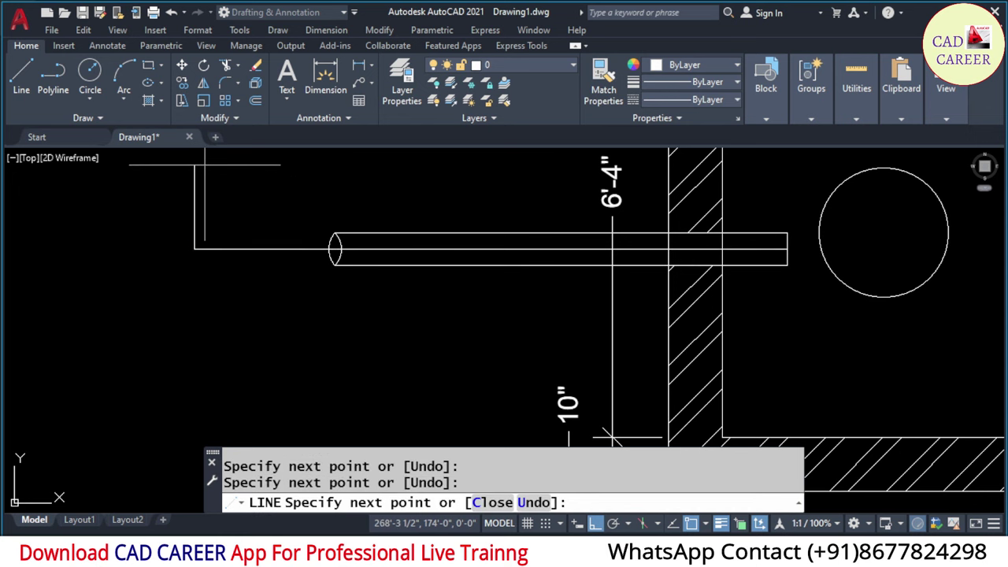
{"action": "key", "text": "F8"}
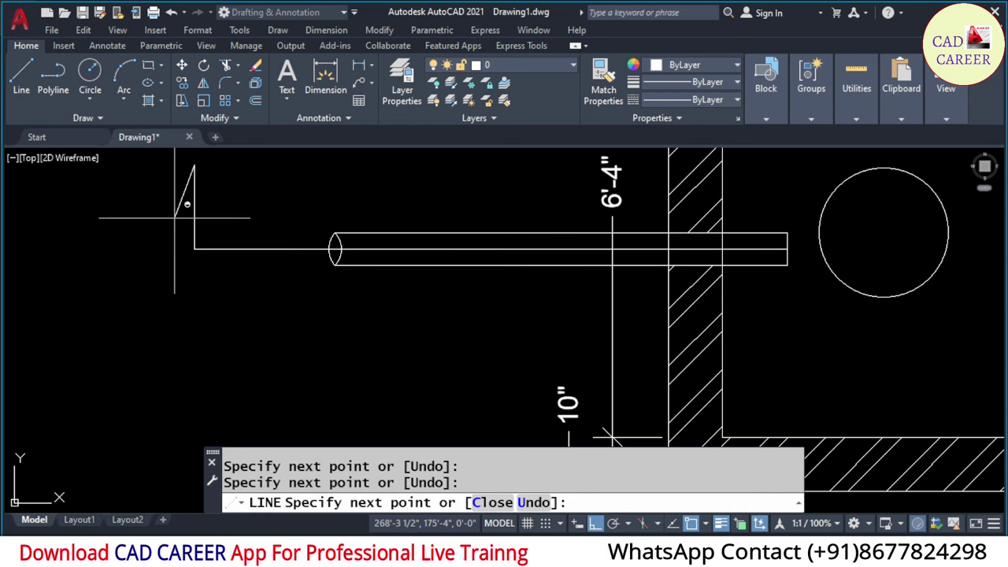
{"action": "left_click", "coordinate": [180, 203]}
{"action": "key", "text": "Escape"}
- Mirror the slanted stroke about the vertical stem, keeping the original, to complete the arrowhead
{"action": "scroll", "coordinate": [188, 176], "scroll_direction": "up", "scroll_amount": 2}
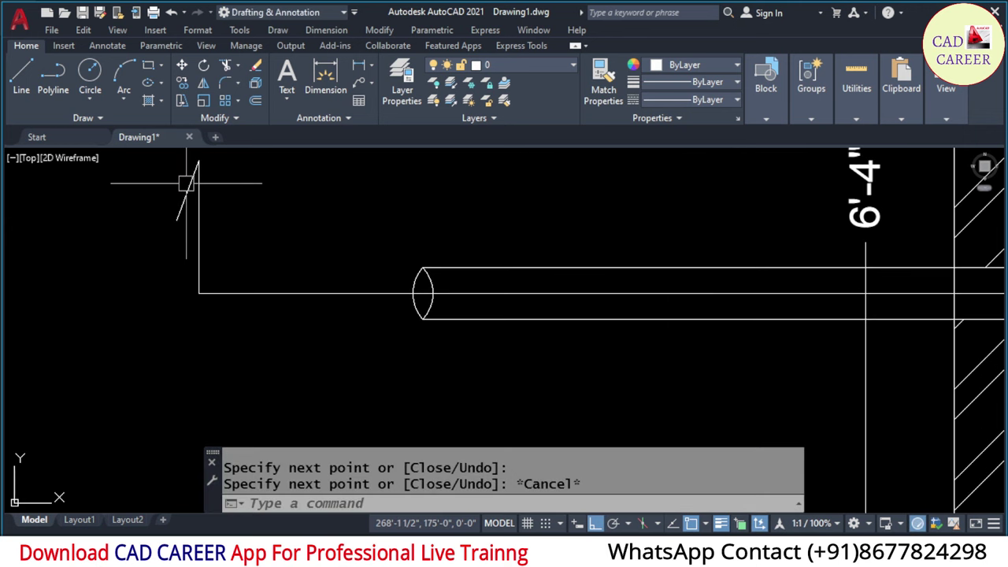
{"action": "left_click", "coordinate": [188, 190]}
{"action": "left_click", "coordinate": [200, 82]}
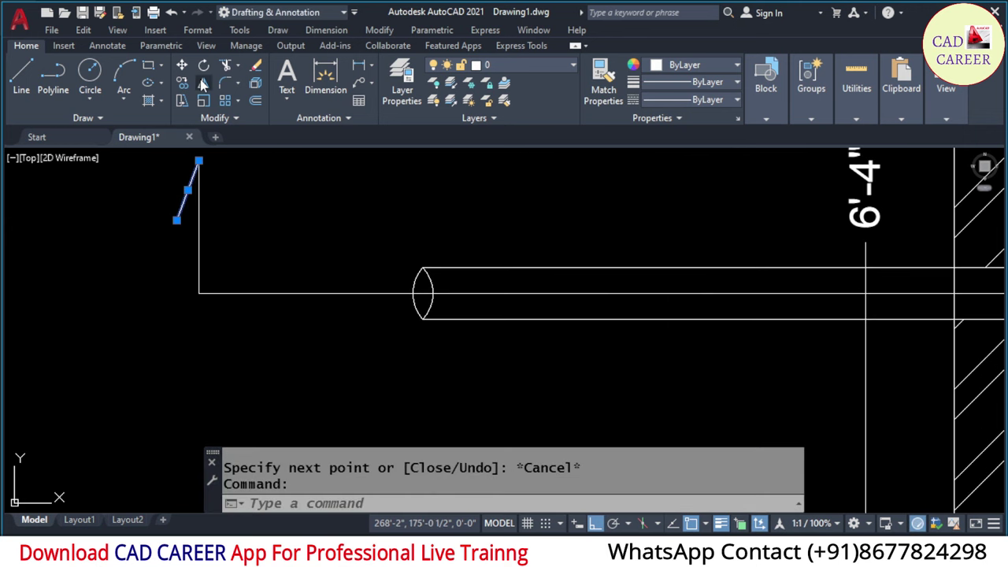
{"action": "left_click", "coordinate": [197, 217]}
{"action": "left_click", "coordinate": [198, 293]}
{"action": "scroll", "coordinate": [196, 313], "scroll_direction": "down", "scroll_amount": 3}
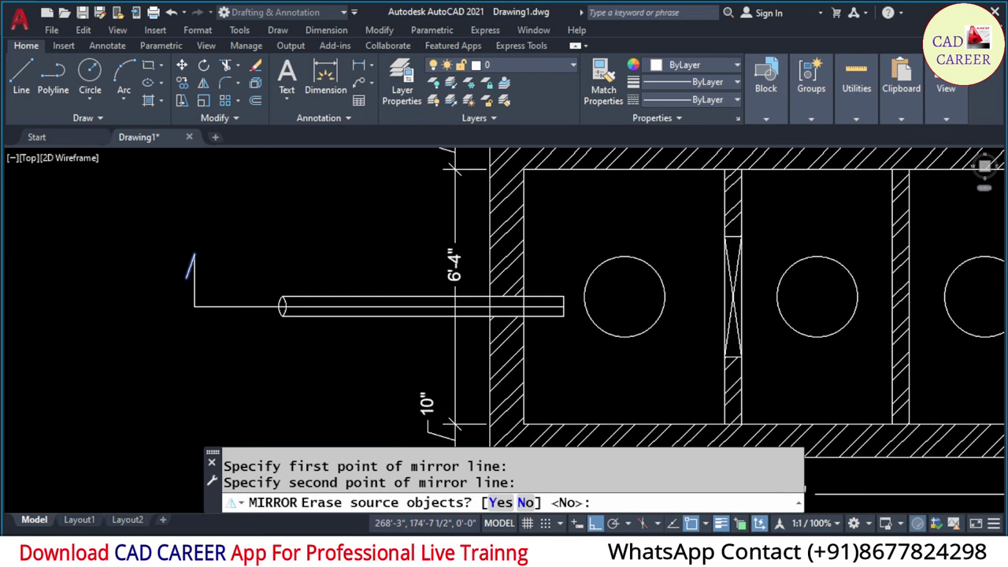
{"action": "key", "text": "Return"}
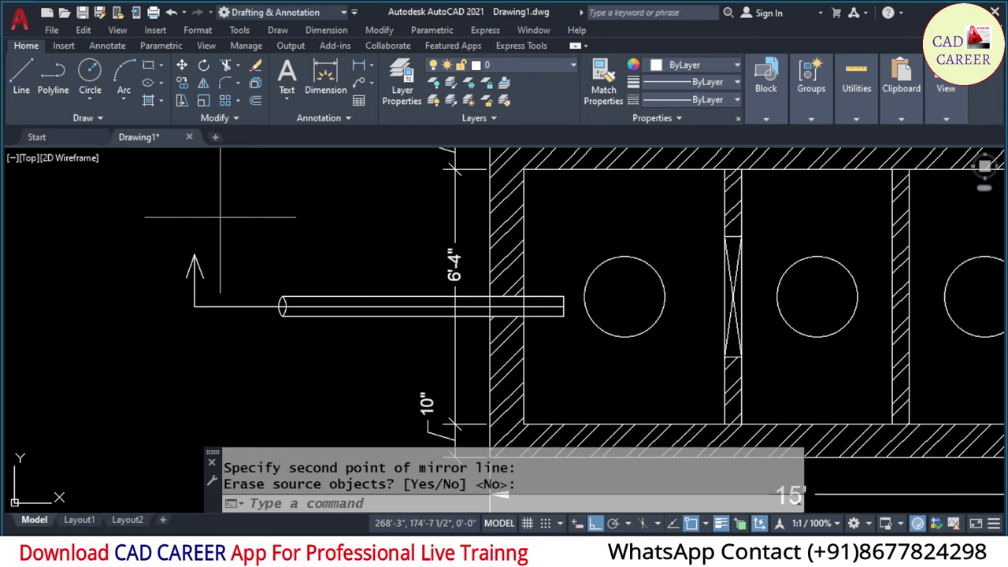
{"action": "left_click", "coordinate": [222, 217]}
{"action": "left_click", "coordinate": [160, 347]}
{"action": "scroll", "coordinate": [223, 288], "scroll_direction": "down", "scroll_amount": 2}
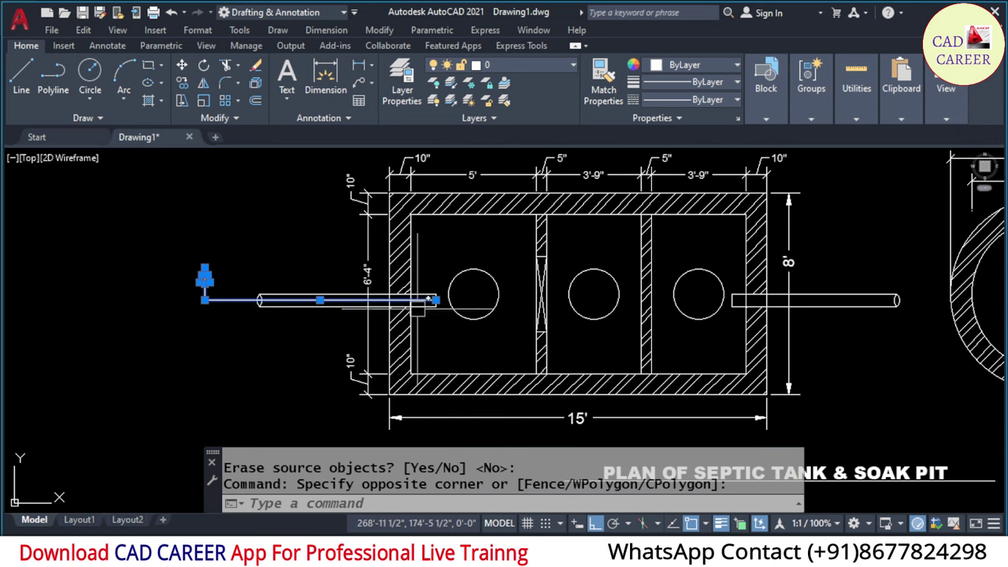
- Mirror the inlet flow arrow about the tank's vertical centreline, keeping the original arrow
{"action": "type", "text": "MI"}
{"action": "key", "text": "Return"}
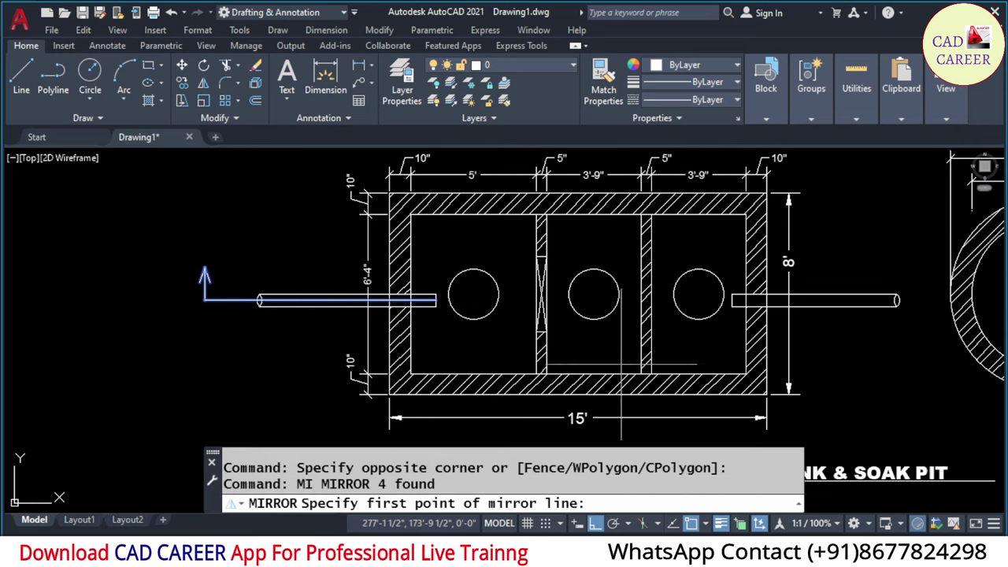
{"action": "left_click", "coordinate": [577, 373]}
{"action": "left_click", "coordinate": [578, 354]}
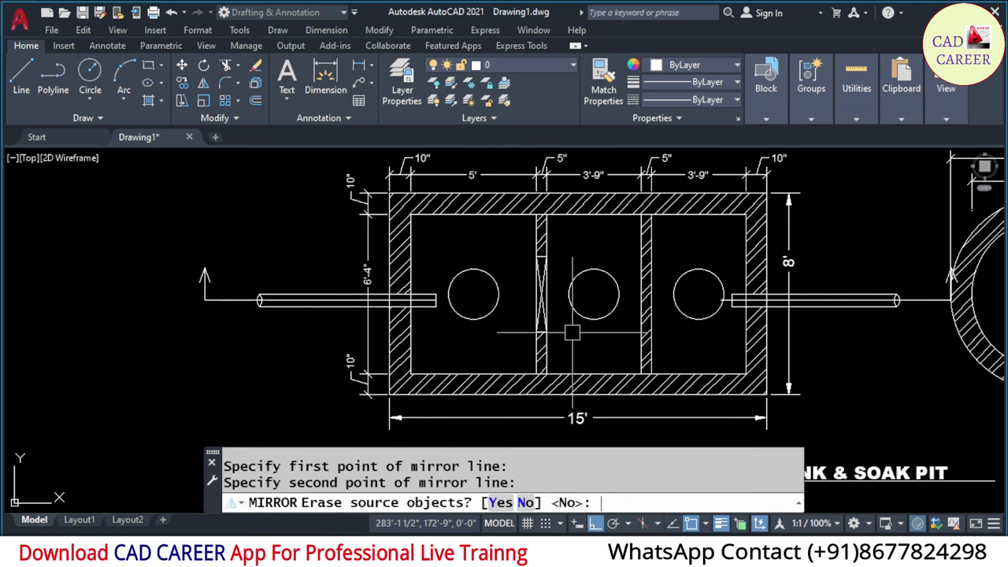
{"action": "key", "text": "Return"}
- Select the mirrored arrow's line and arrowheads near the soak pit
{"action": "middle_click_drag", "start_coordinate": [745, 333], "coordinate": [496, 331]}
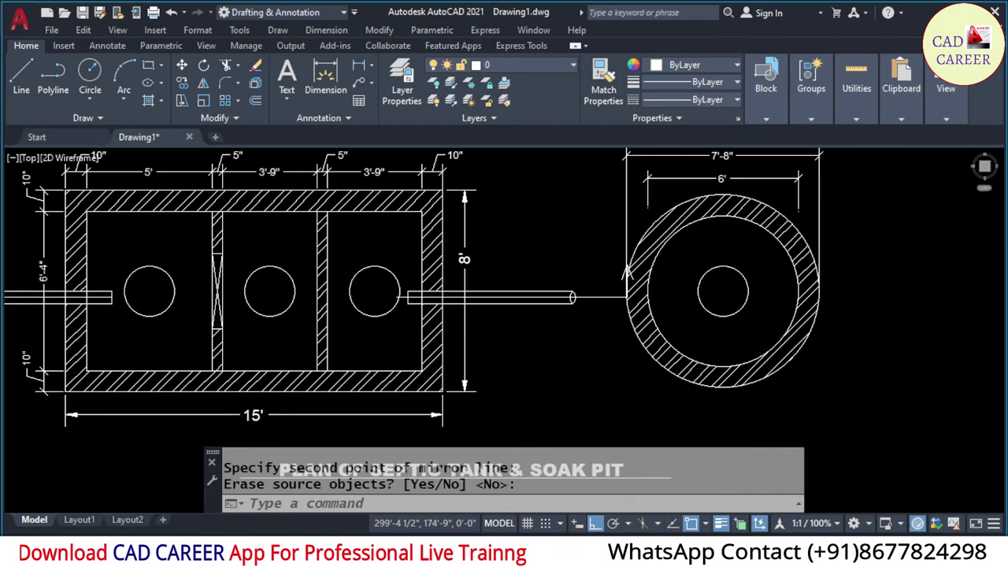
{"action": "scroll", "coordinate": [787, 280], "scroll_direction": "up", "scroll_amount": 4}
{"action": "left_click", "coordinate": [506, 347]}
{"action": "left_click", "coordinate": [598, 230]}
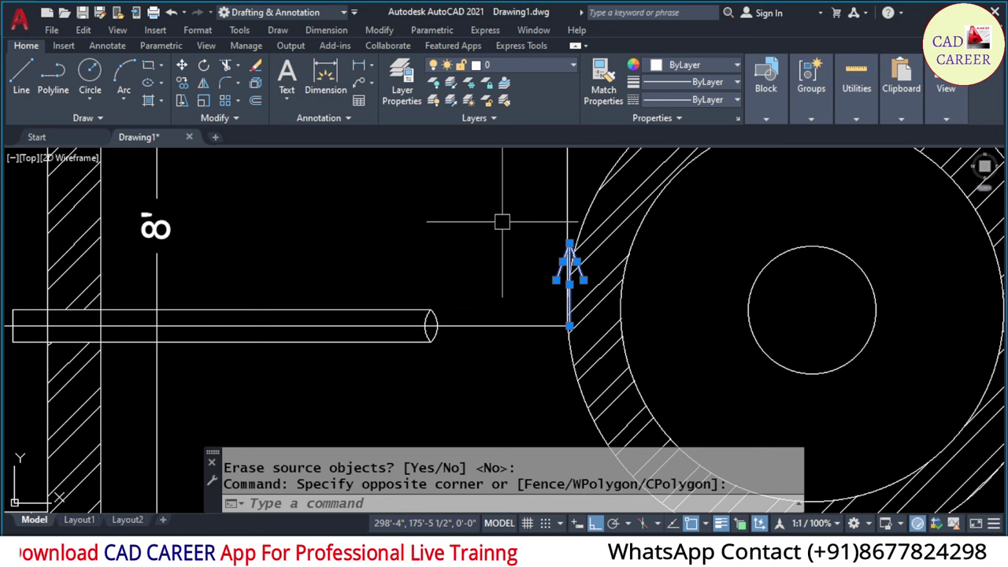
{"action": "key", "text": "Escape"}
{"action": "key", "text": "Escape"}
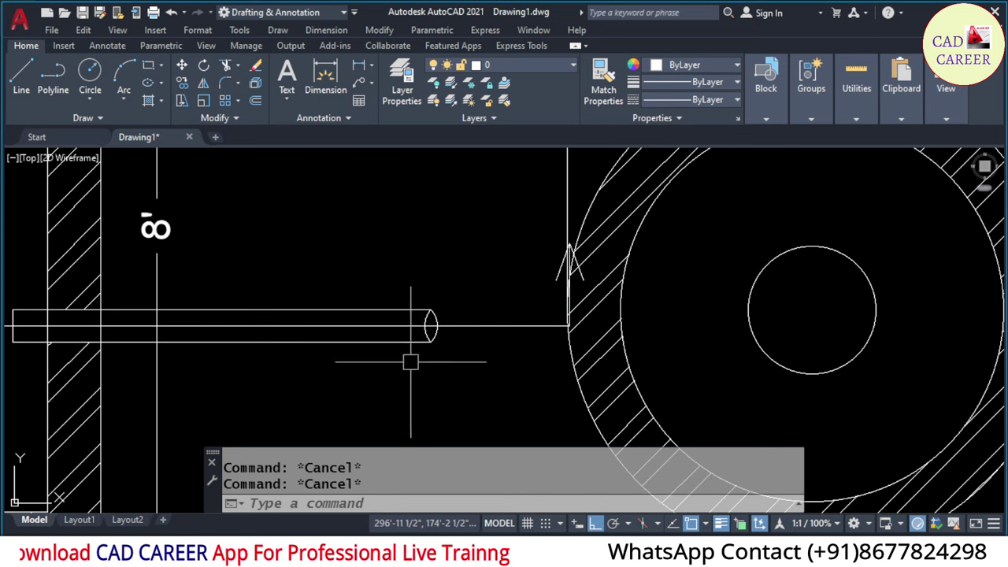
{"action": "left_click", "coordinate": [384, 327]}
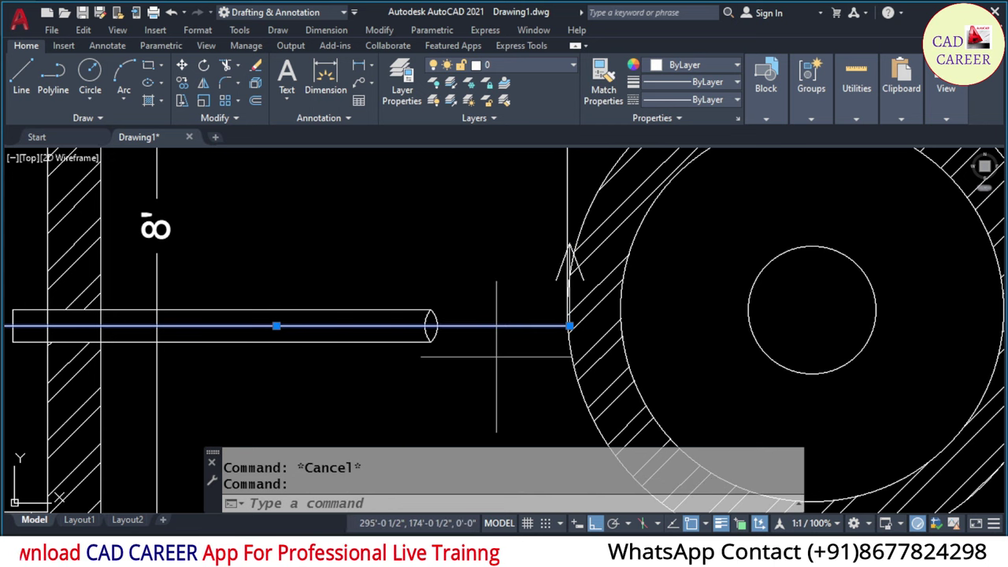
{"action": "left_click", "coordinate": [568, 260]}
{"action": "left_click", "coordinate": [637, 218]}
- Move the mirrored arrow so it sits just right of the soak pit
{"action": "scroll", "coordinate": [434, 256], "scroll_direction": "down", "scroll_amount": 4}
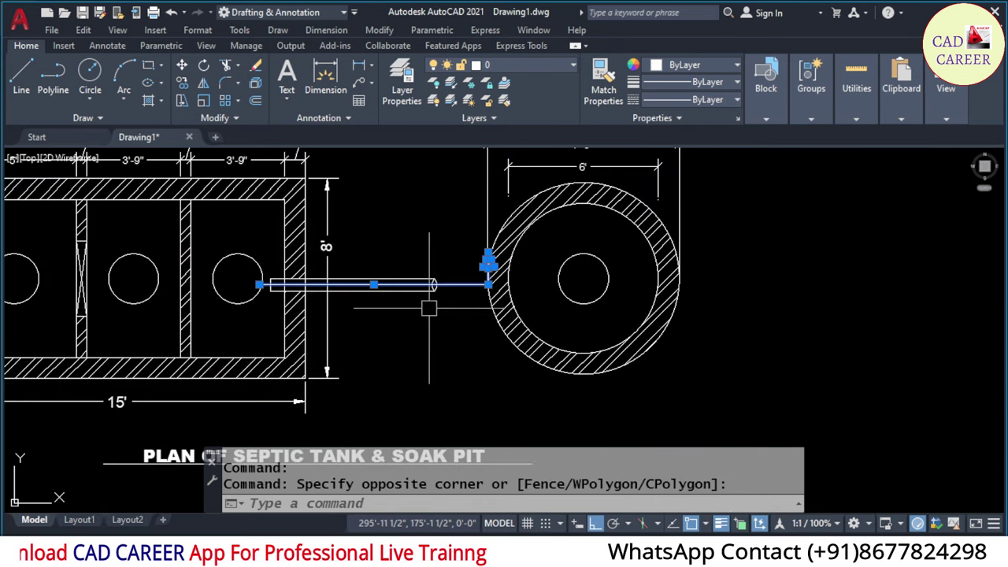
{"action": "type", "text": "m"}
{"action": "key", "text": "Return"}
{"action": "left_click", "coordinate": [408, 385]}
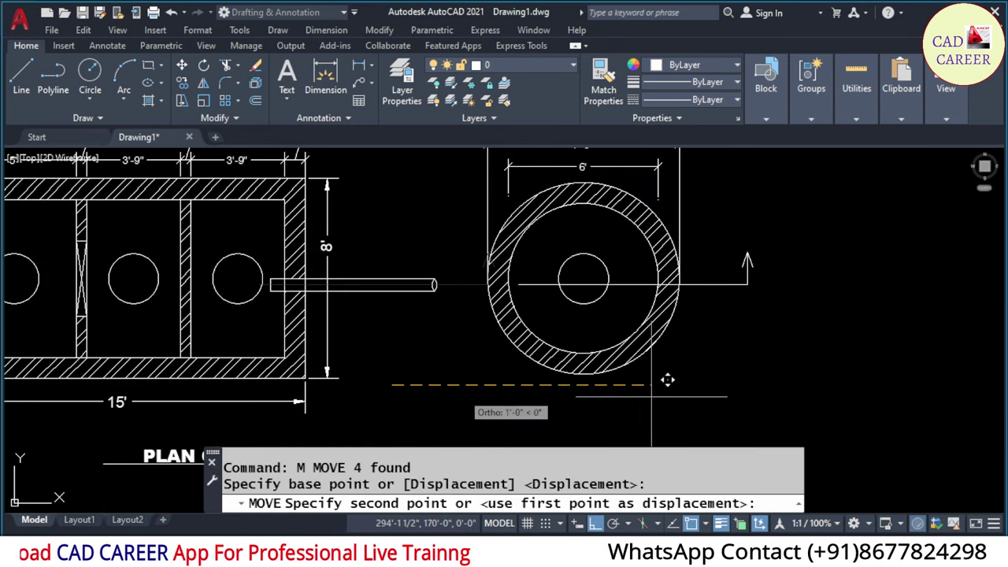
{"action": "key", "text": "Escape"}
{"action": "key", "text": "Escape"}
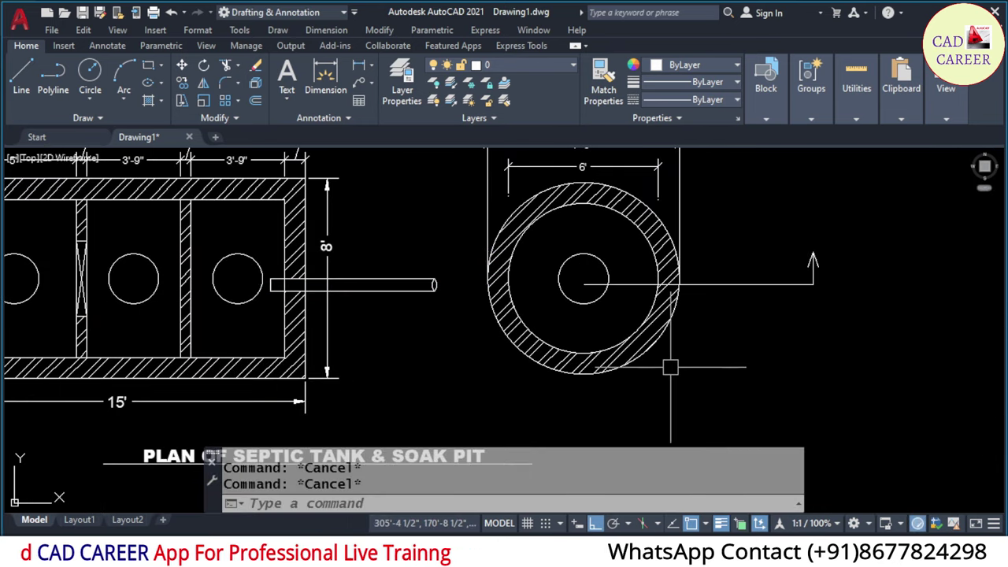
{"action": "middle_click_drag", "start_coordinate": [506, 358], "coordinate": [411, 355]}
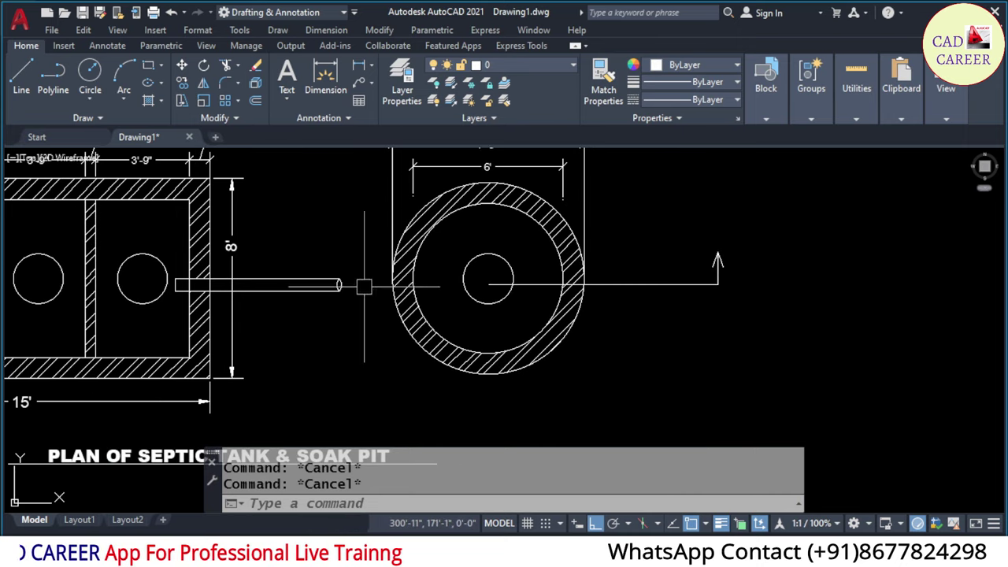
{"action": "scroll", "coordinate": [364, 285], "scroll_direction": "down", "scroll_amount": 4}
- Window-select the soak pit and shift it left, closer to the tank
{"action": "left_click", "coordinate": [355, 332]}
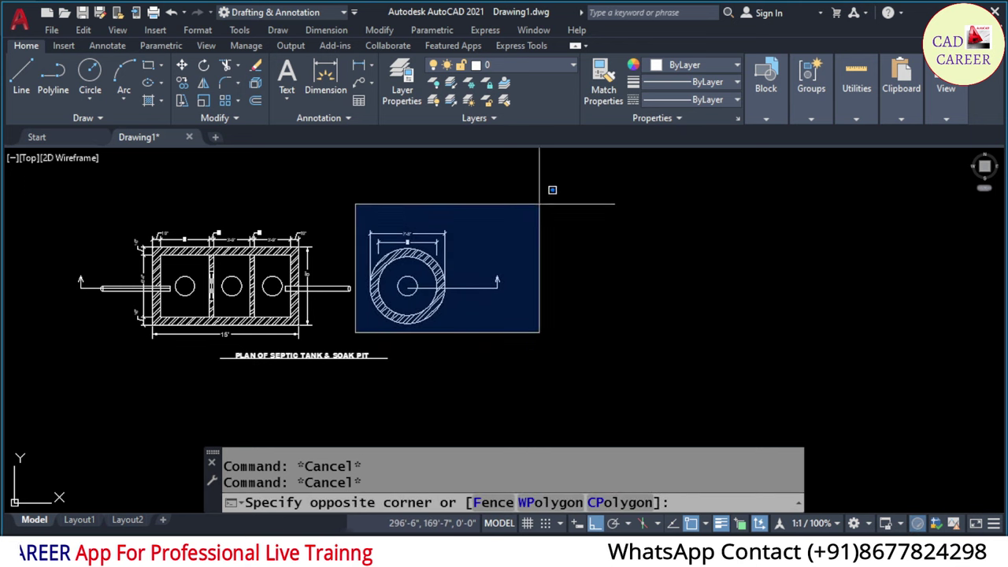
{"action": "left_click", "coordinate": [535, 199]}
{"action": "type", "text": "m"}
{"action": "key", "text": "Return"}
{"action": "left_click", "coordinate": [644, 249]}
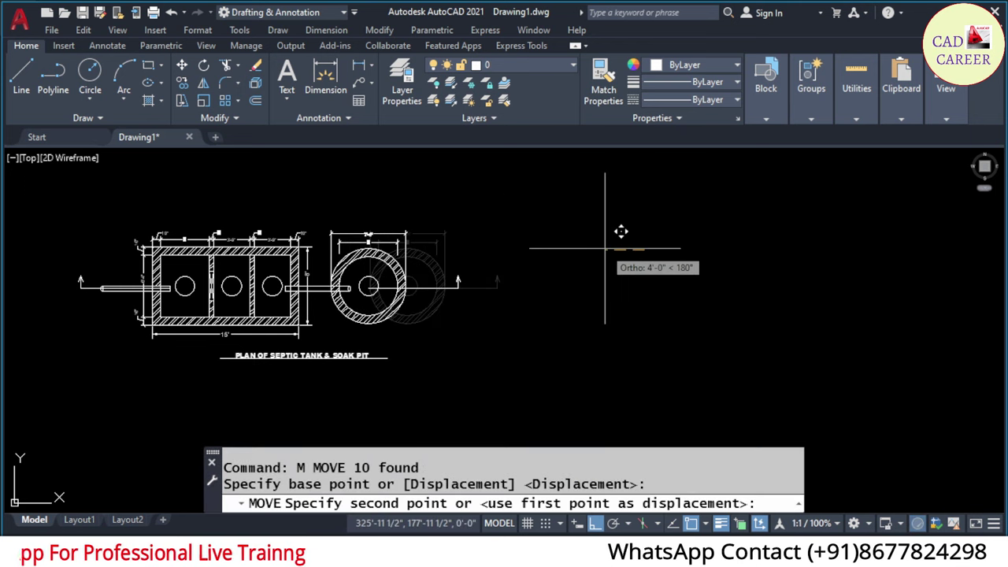
{"action": "left_click", "coordinate": [604, 249]}
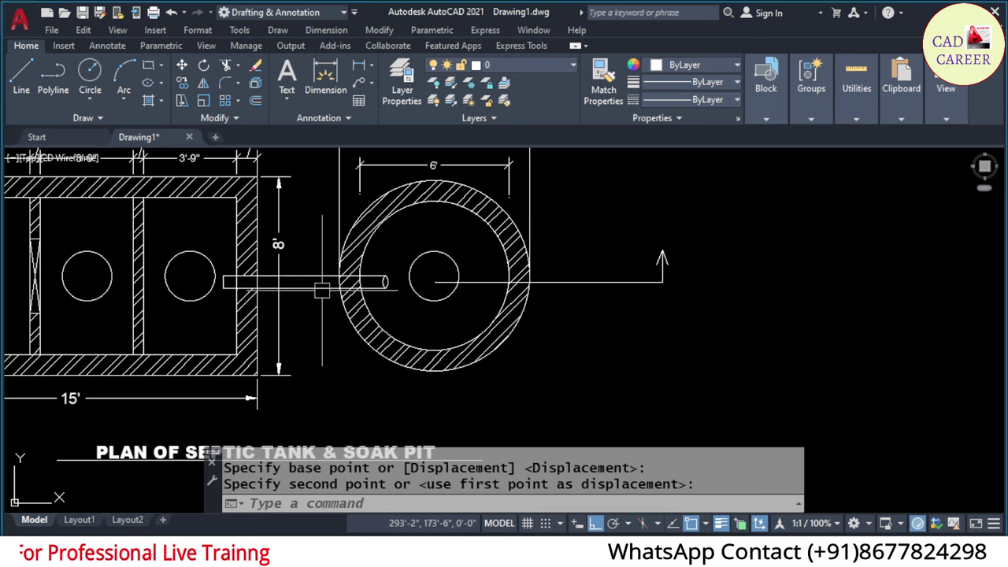
- Window-select the connecting pipe between the tank and the soak pit
{"action": "scroll", "coordinate": [313, 249], "scroll_direction": "up", "scroll_amount": 3}
{"action": "left_click", "coordinate": [390, 260]}
{"action": "left_click", "coordinate": [283, 311]}
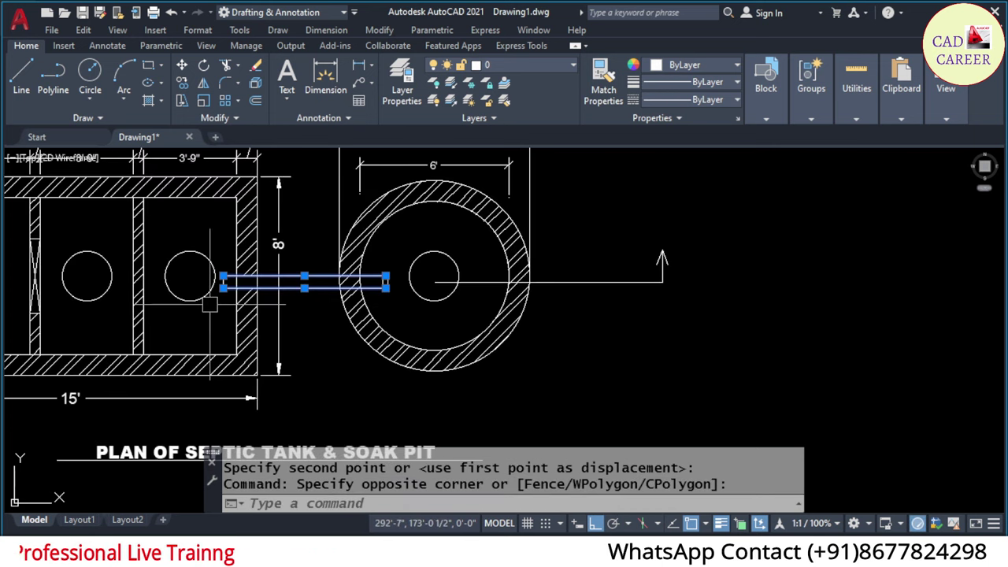
{"action": "left_click", "coordinate": [208, 292]}
{"action": "key", "text": "Escape"}
{"action": "key", "text": "Escape"}
{"action": "scroll", "coordinate": [220, 295], "scroll_direction": "up", "scroll_amount": 2}
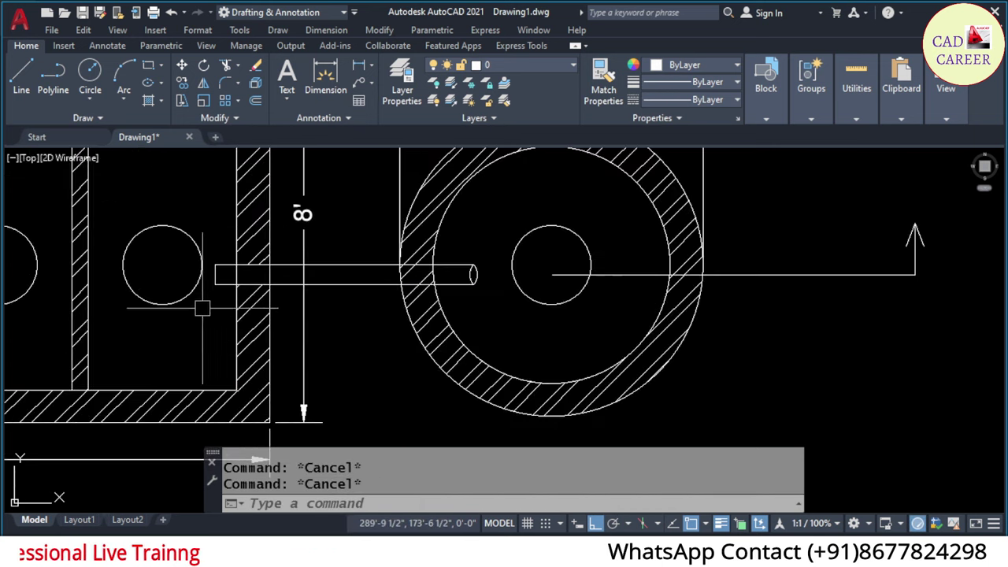
{"action": "left_click", "coordinate": [208, 300]}
{"action": "left_click", "coordinate": [478, 263]}
- Copy the connecting pipe to the right side of the soak pit as an outlet pipe
{"action": "type", "text": "c"}
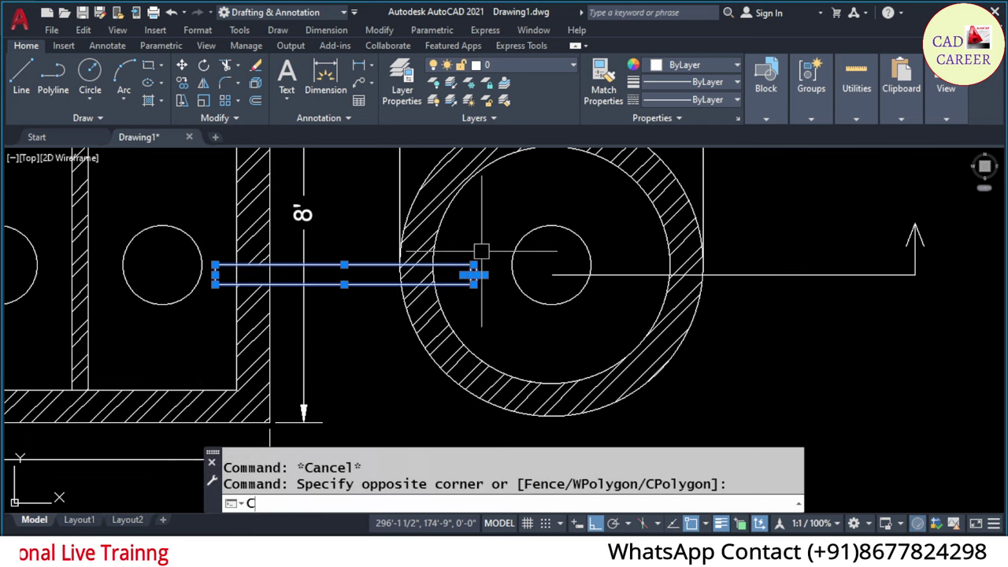
{"action": "key", "text": "Return"}
{"action": "scroll", "coordinate": [419, 239], "scroll_direction": "down", "scroll_amount": 2}
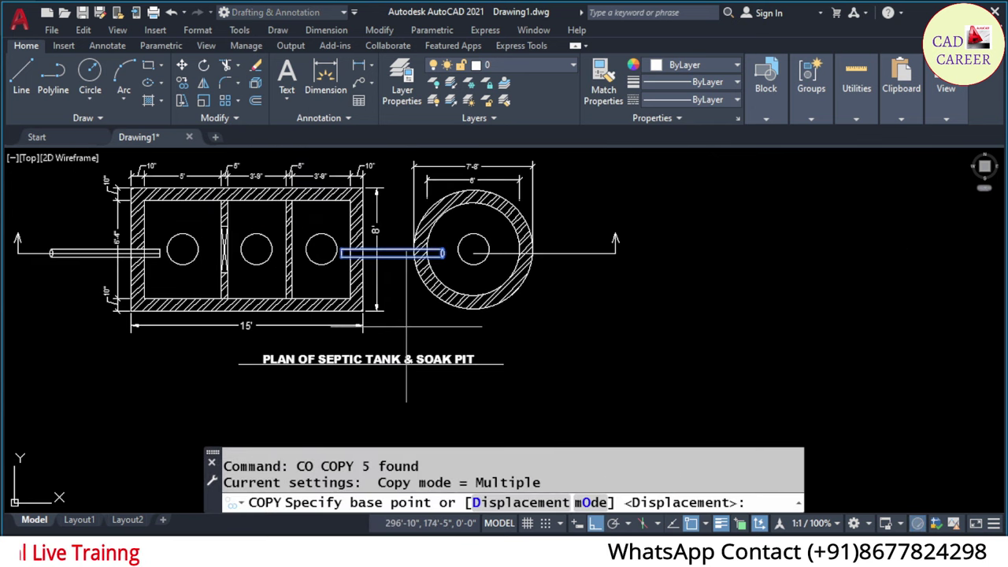
{"action": "left_click", "coordinate": [410, 323]}
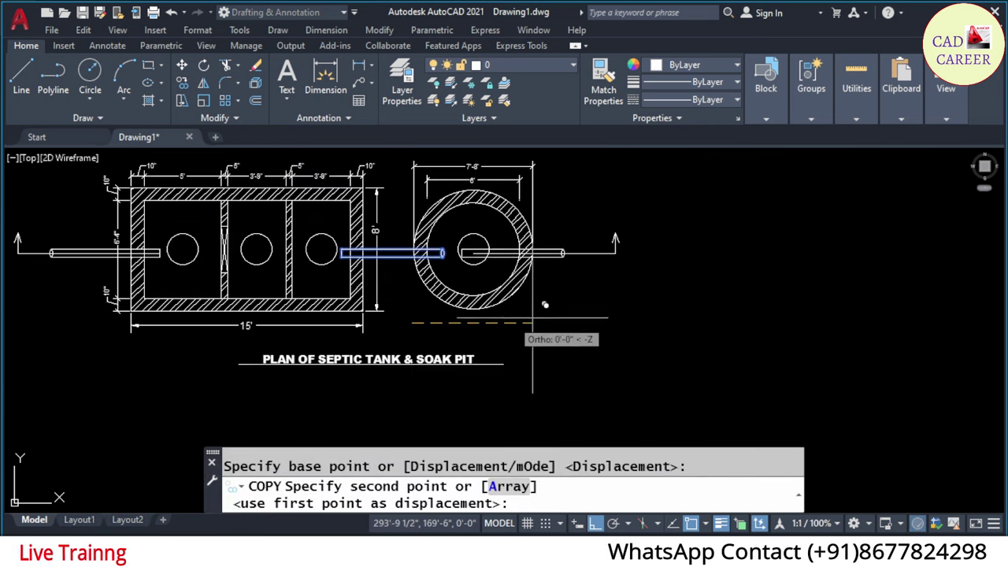
{"action": "left_click", "coordinate": [579, 316]}
{"action": "key", "text": "Escape"}
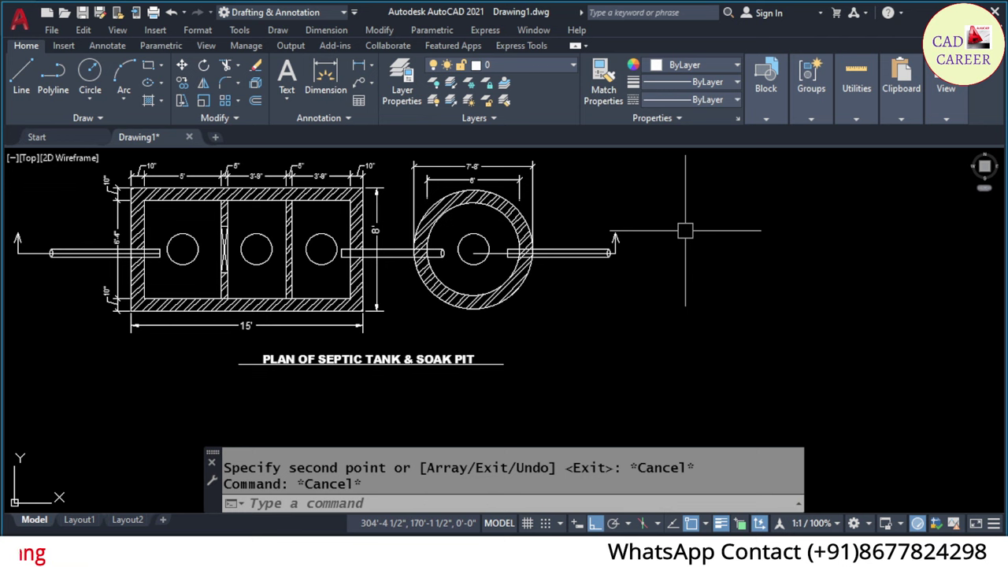
- Save the drawing with Ctrl+S
{"action": "key", "text": "ctrl+s"}
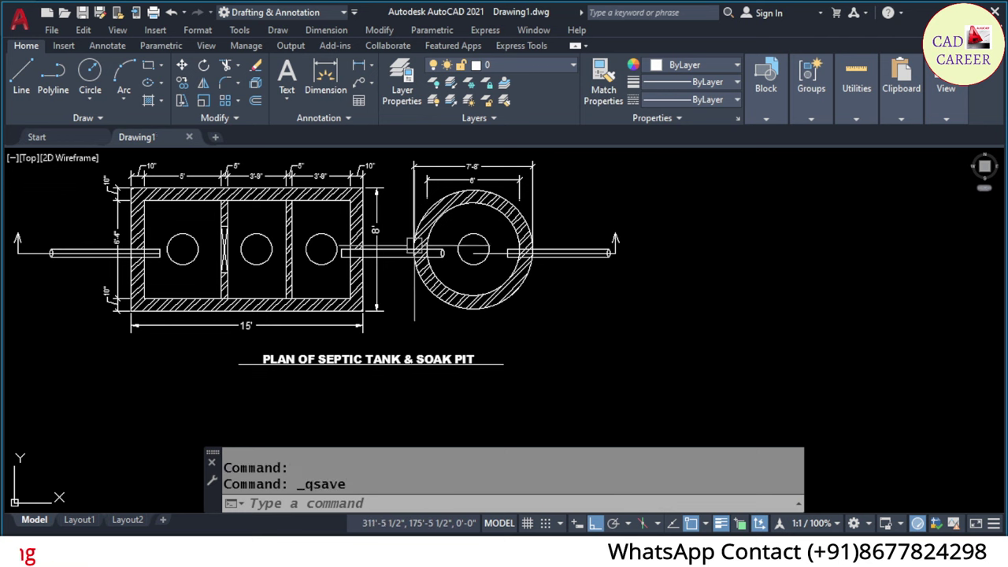
{"action": "middle_click_drag", "start_coordinate": [394, 213], "coordinate": [535, 253]}
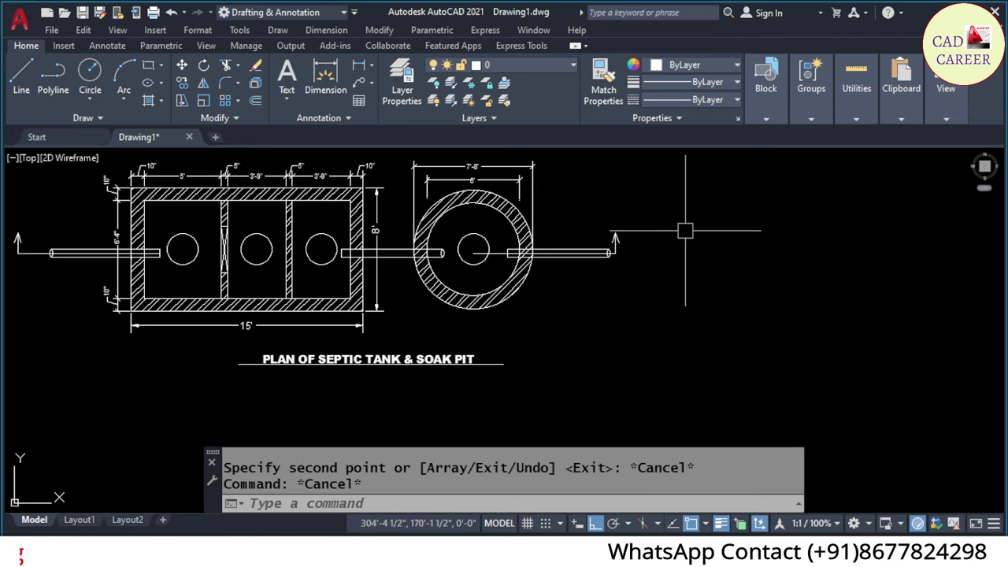
{"action": "key", "text": "ctrl+s"}
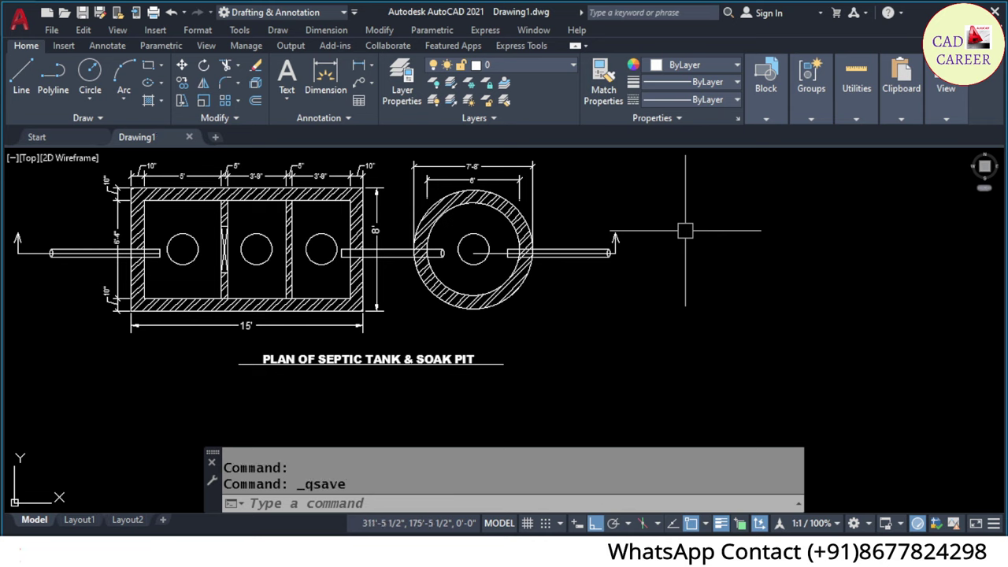